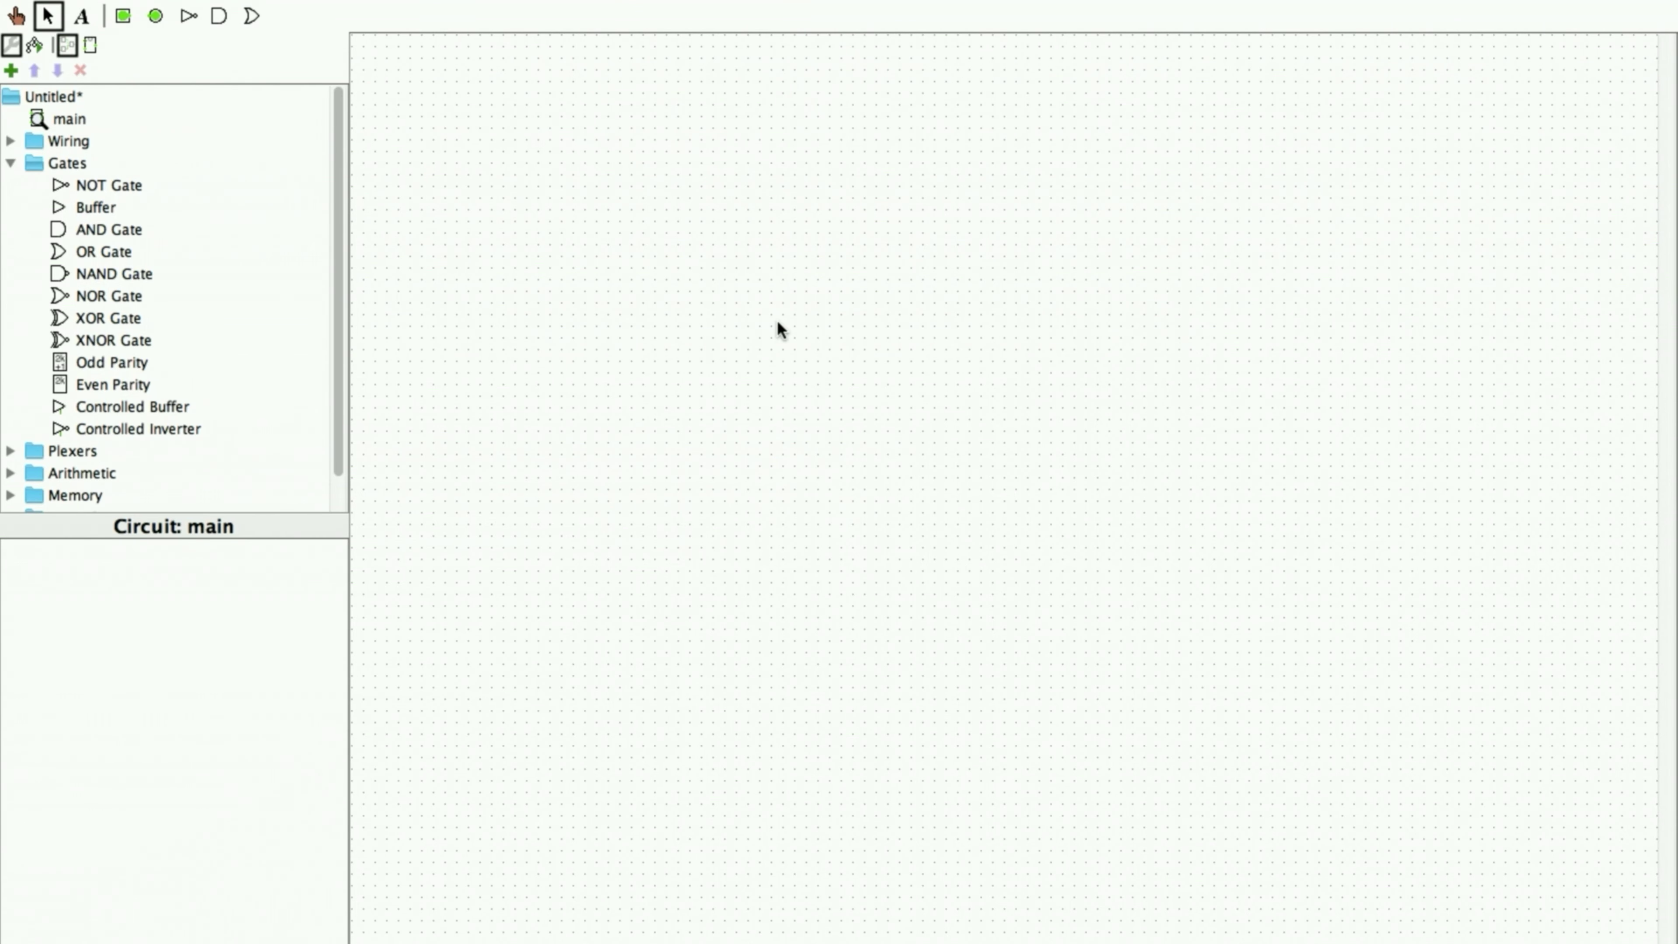
# - Place two 1-bit input pins, one above the other, on the empty circuit canvas
pyautogui.click(123, 16)
pyautogui.click(702, 304)
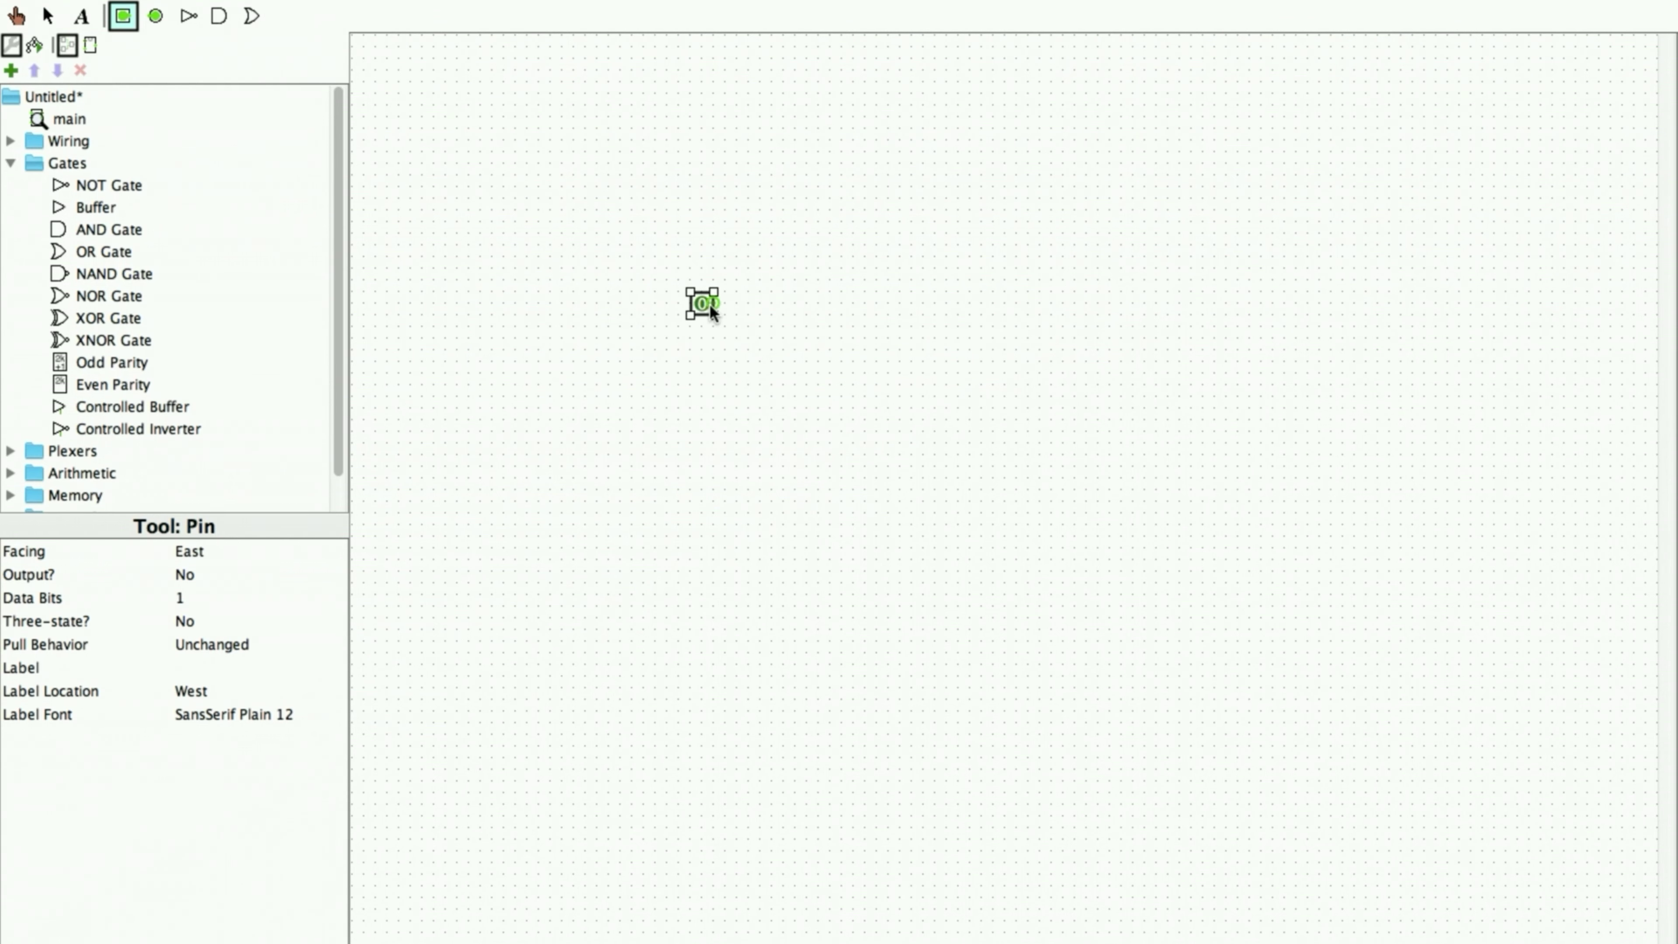
pyautogui.click(125, 20)
pyautogui.click(702, 397)
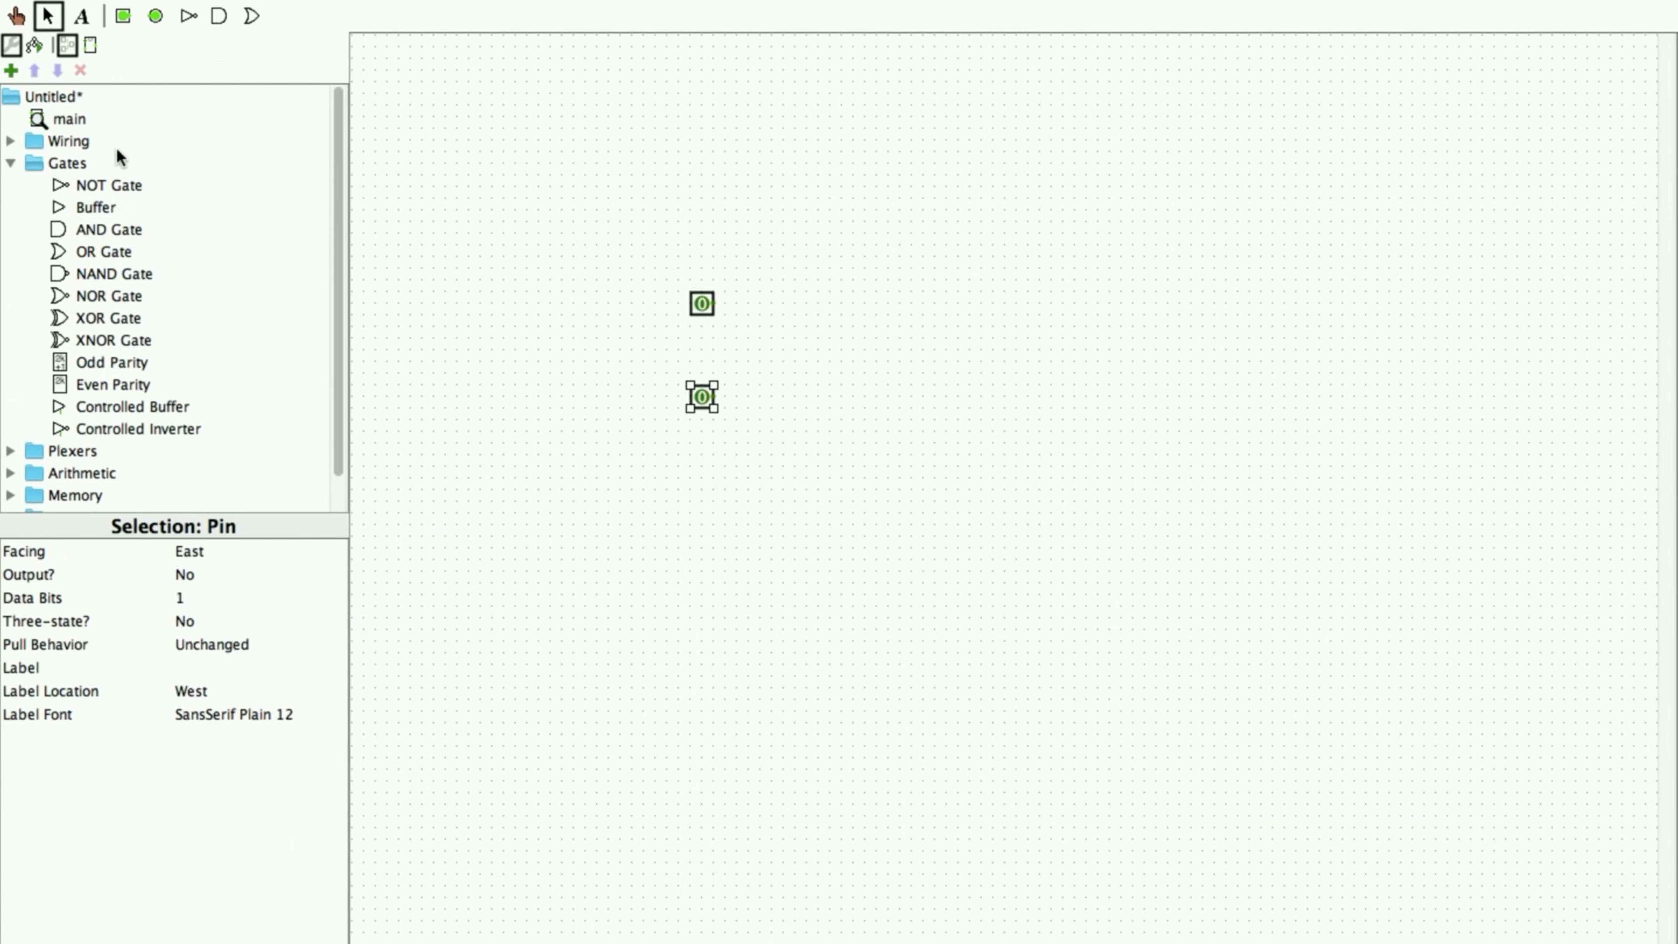
# - Place a NOT gate to the right of each input pin, aligned with its row
pyautogui.click(103, 185)
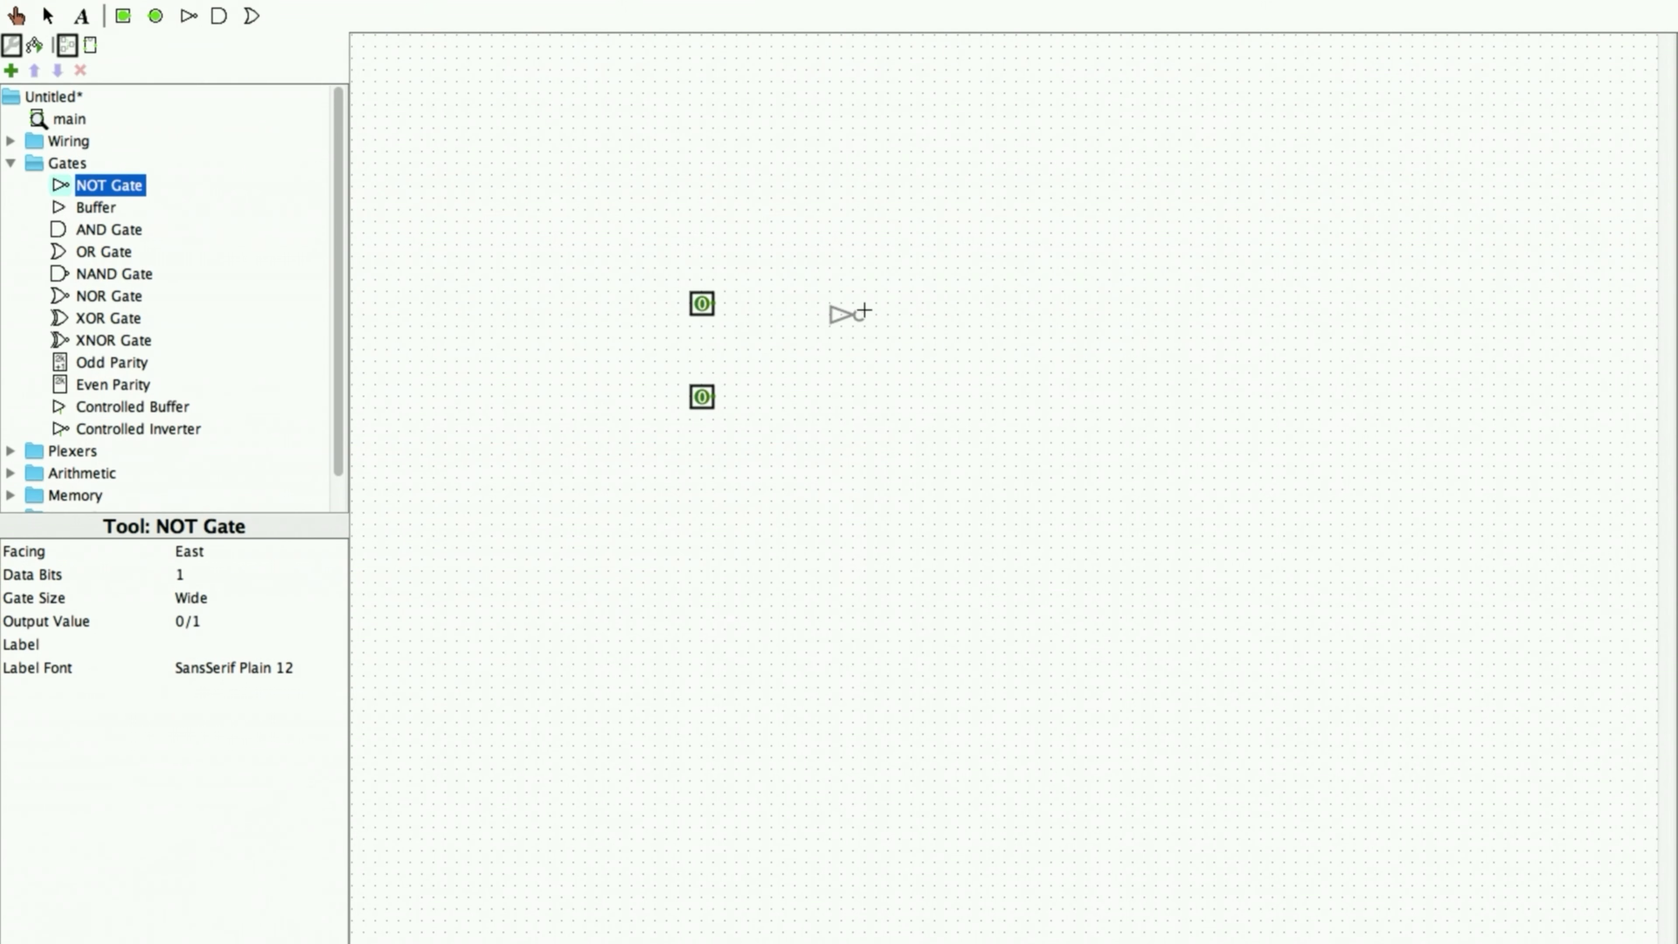
pyautogui.click(820, 306)
pyautogui.click(105, 187)
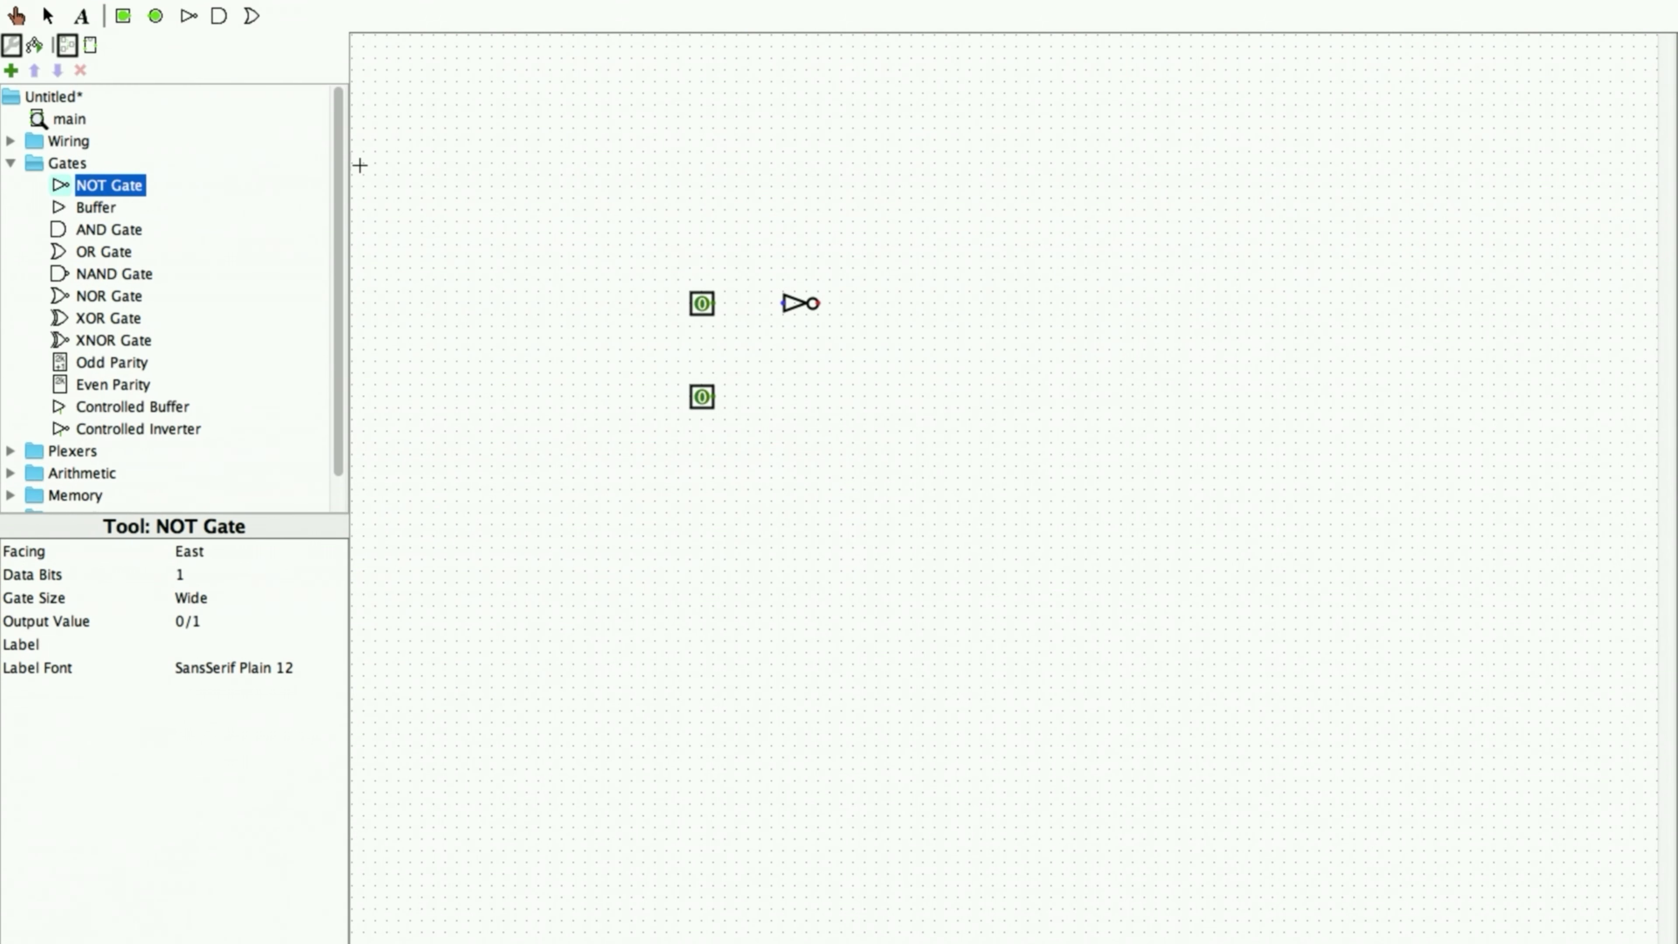
pyautogui.click(820, 398)
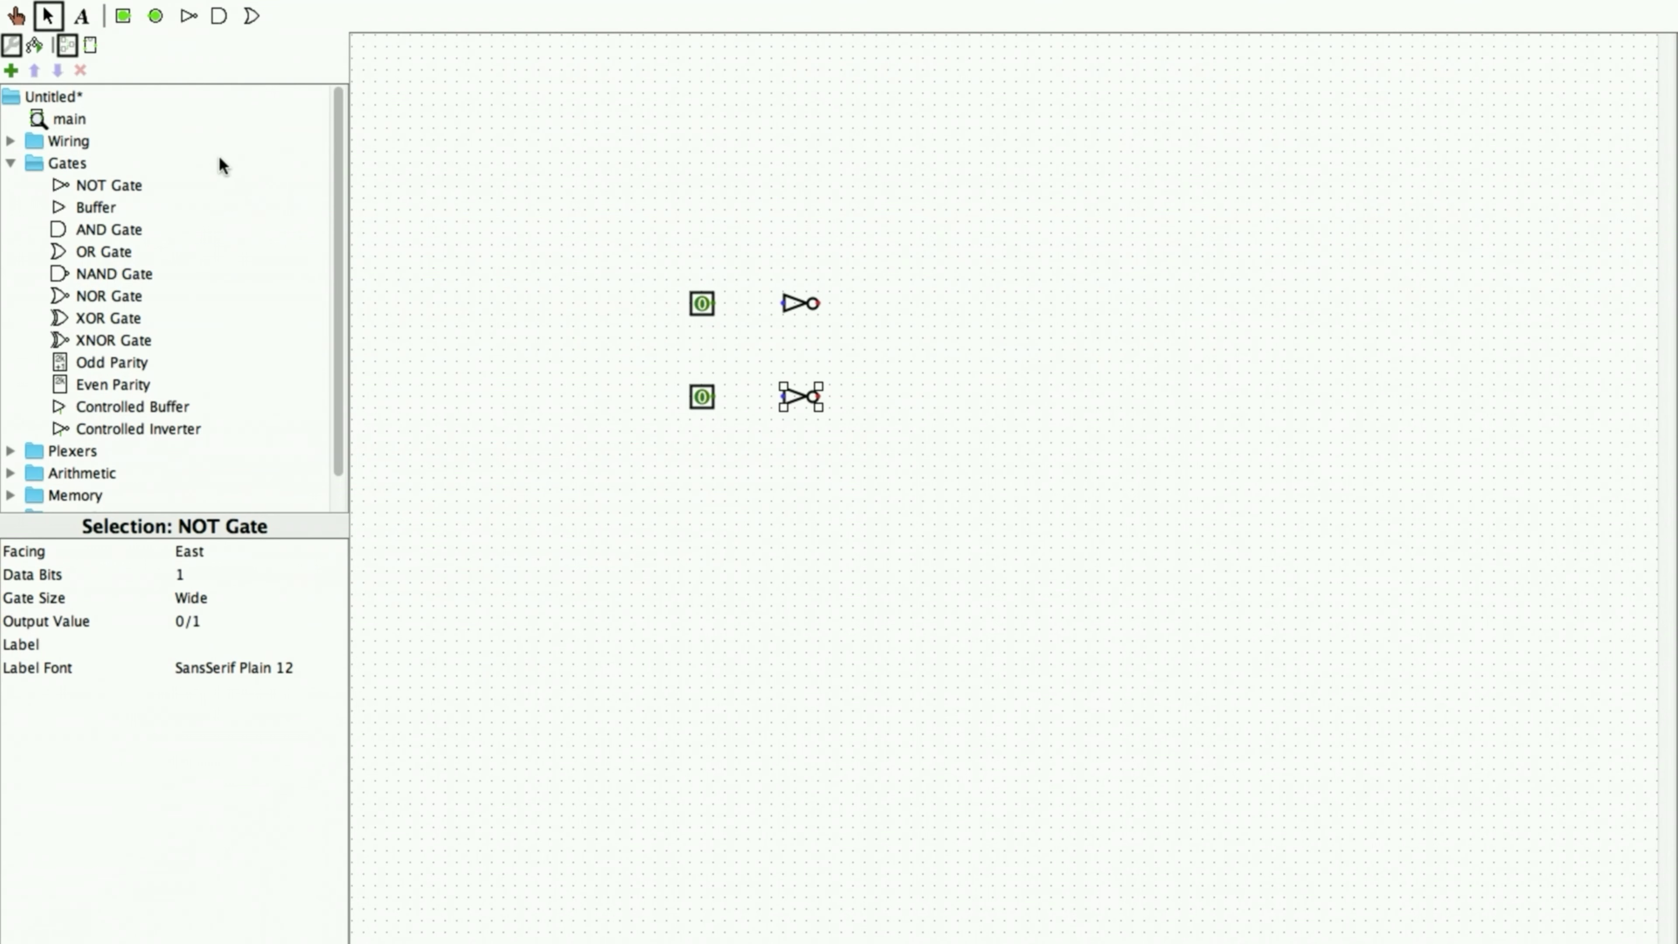
# - Place four AND gates in a vertical column to the right of the NOT gates
pyautogui.click(98, 225)
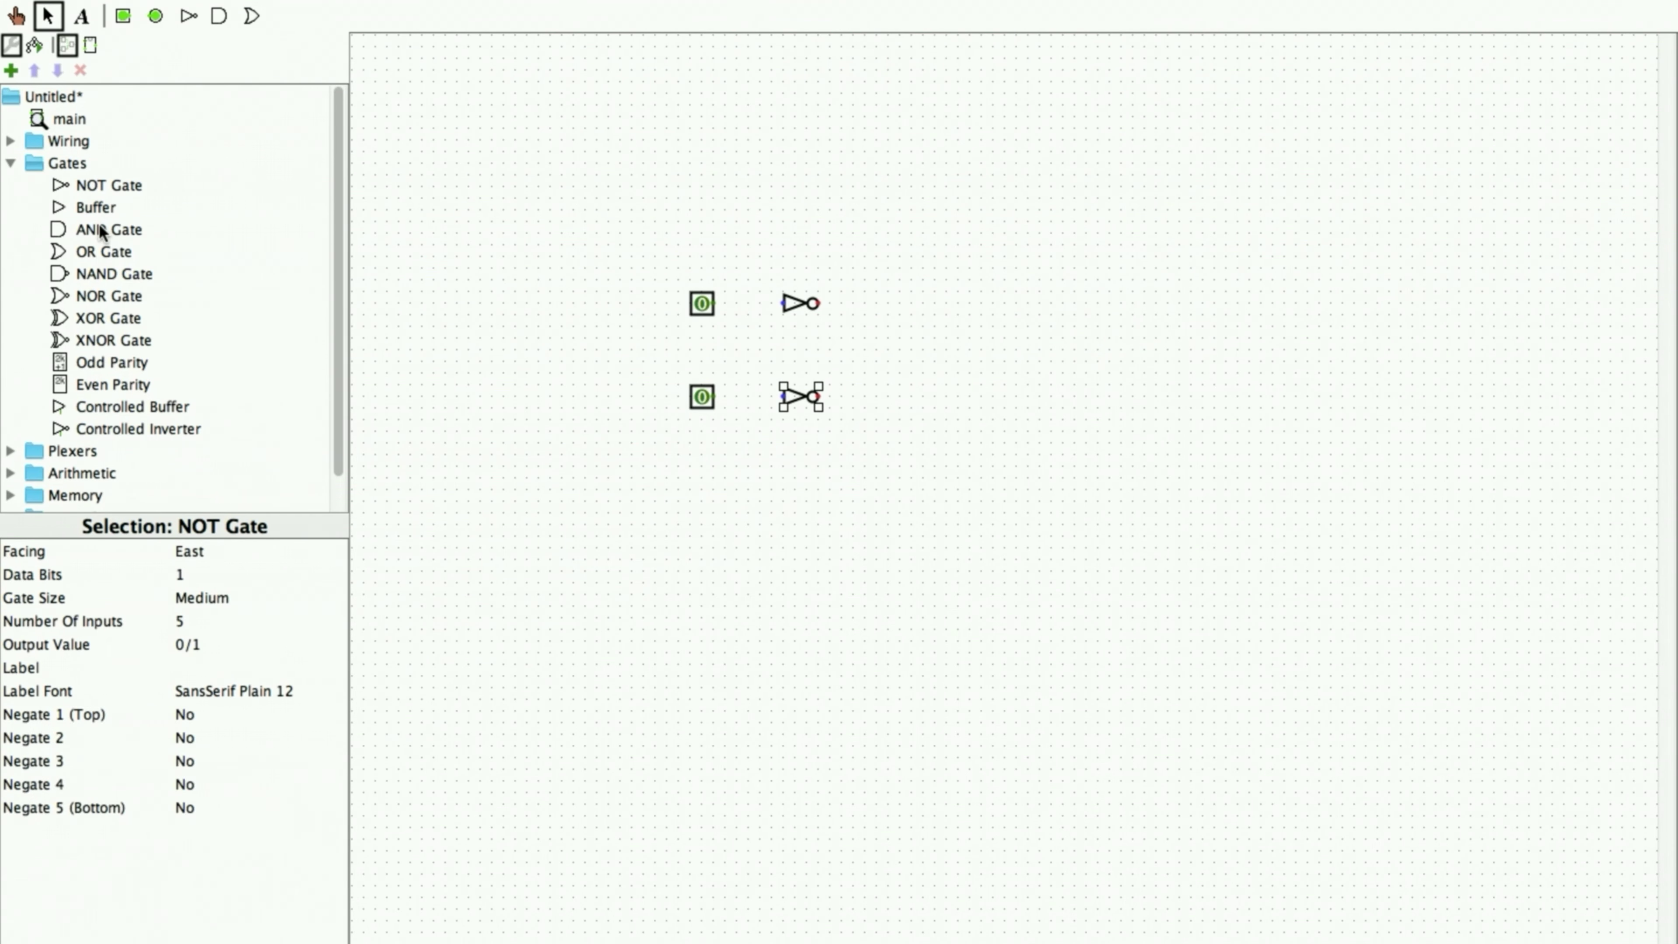
pyautogui.click(1016, 199)
pyautogui.click(101, 227)
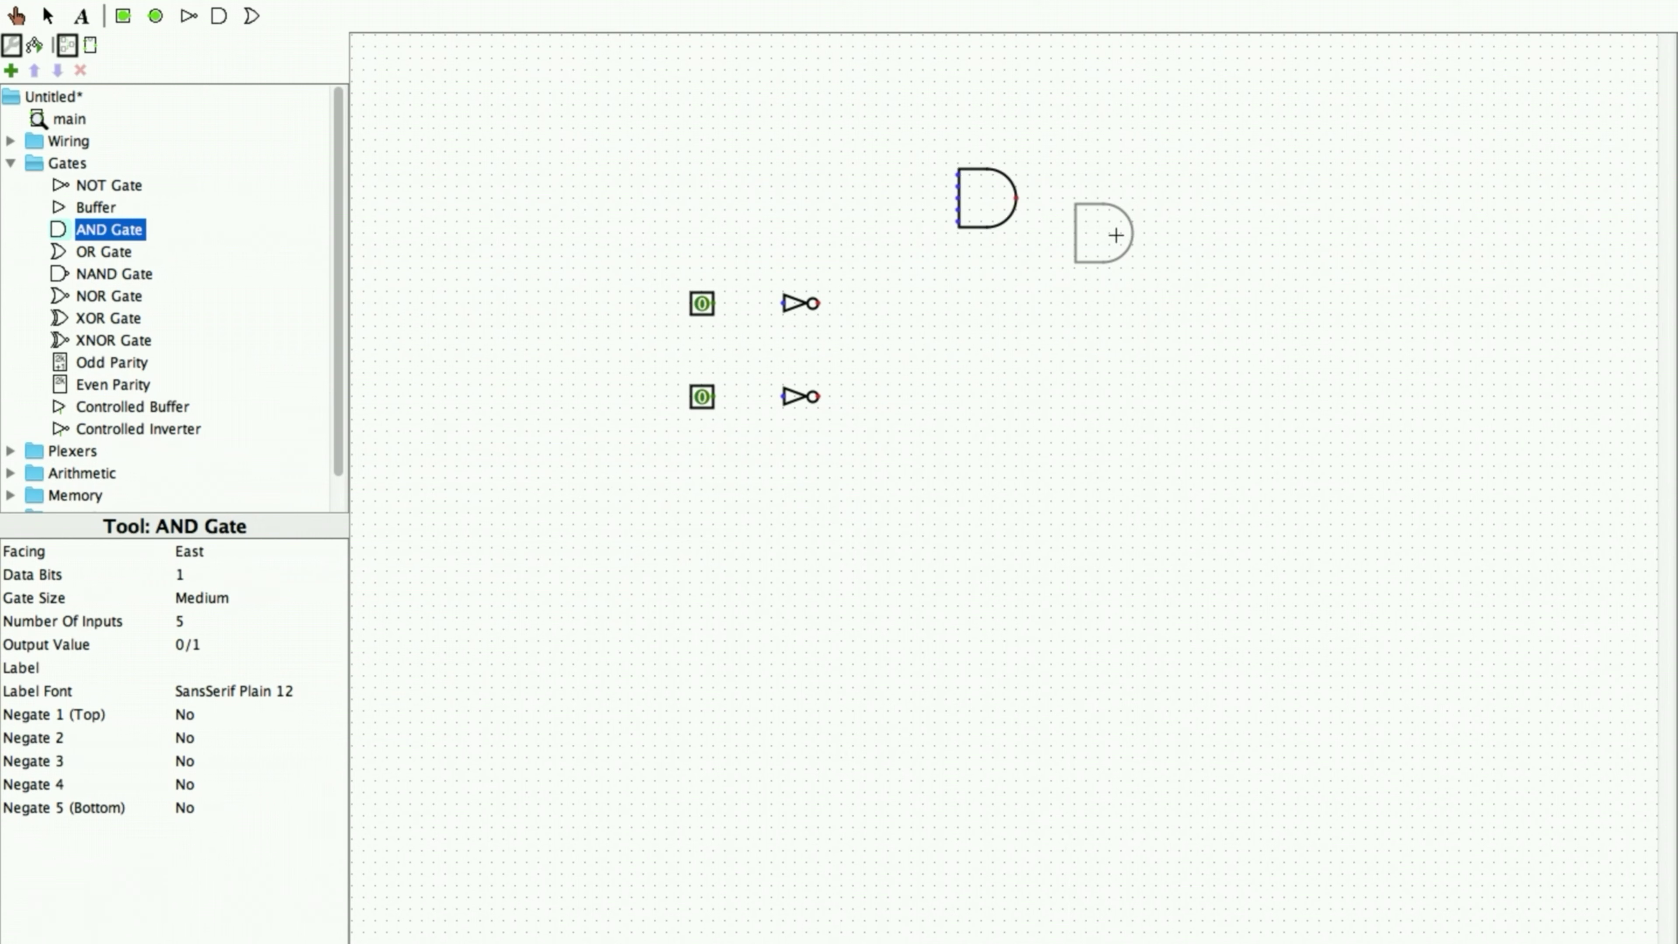
pyautogui.click(1016, 303)
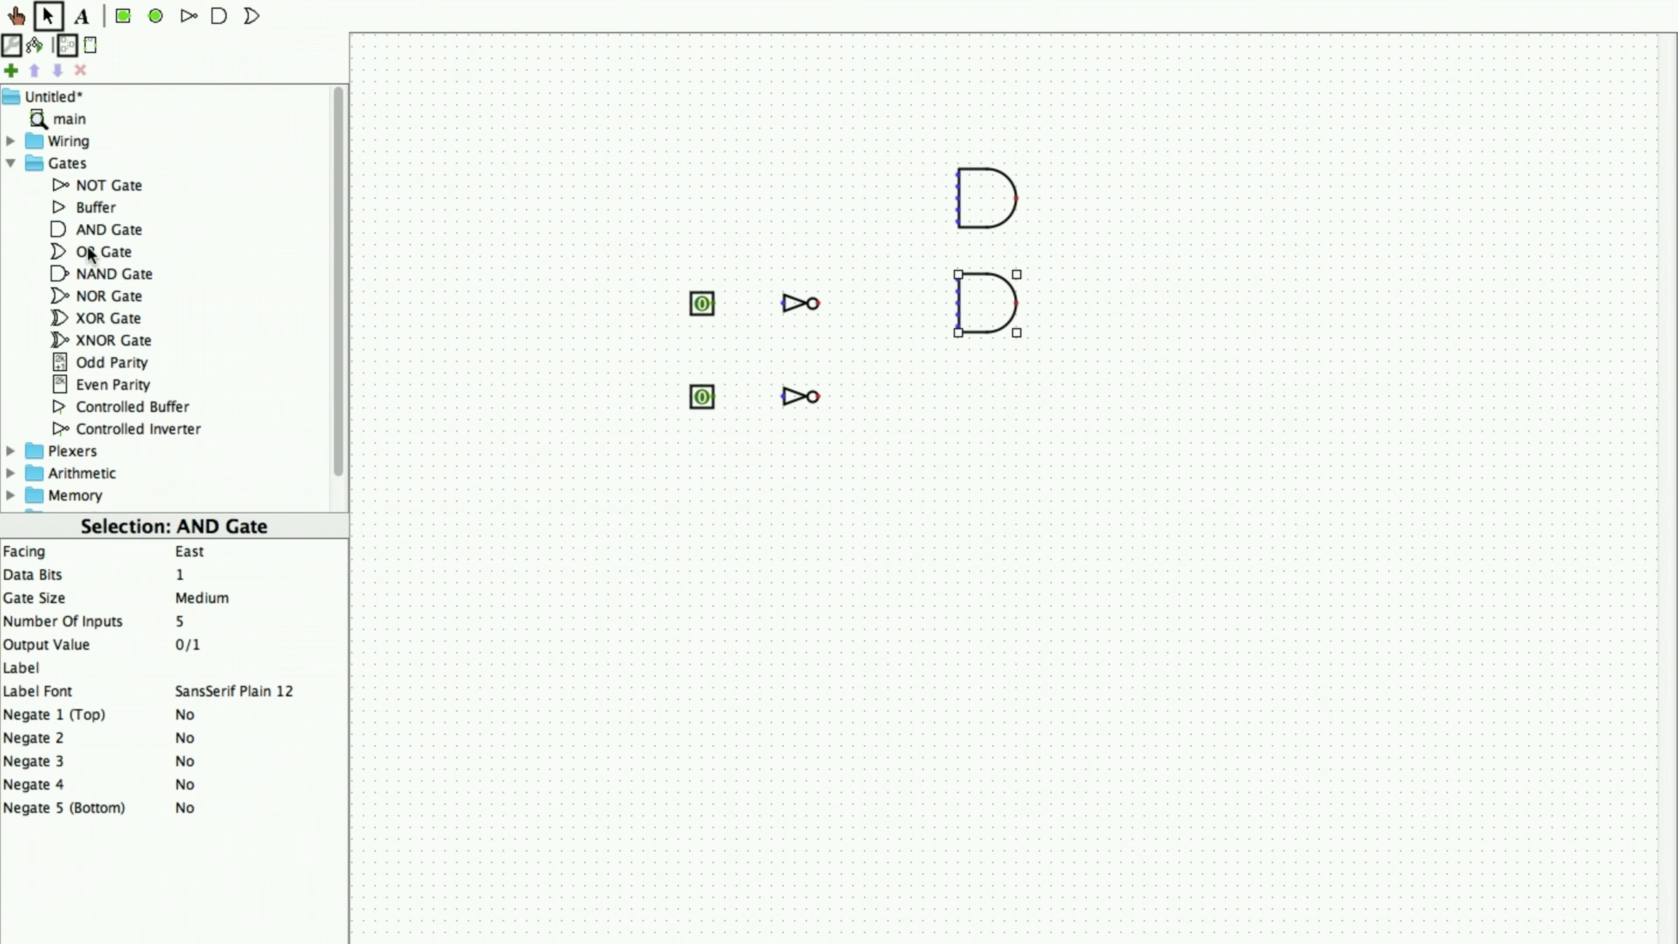
pyautogui.click(106, 230)
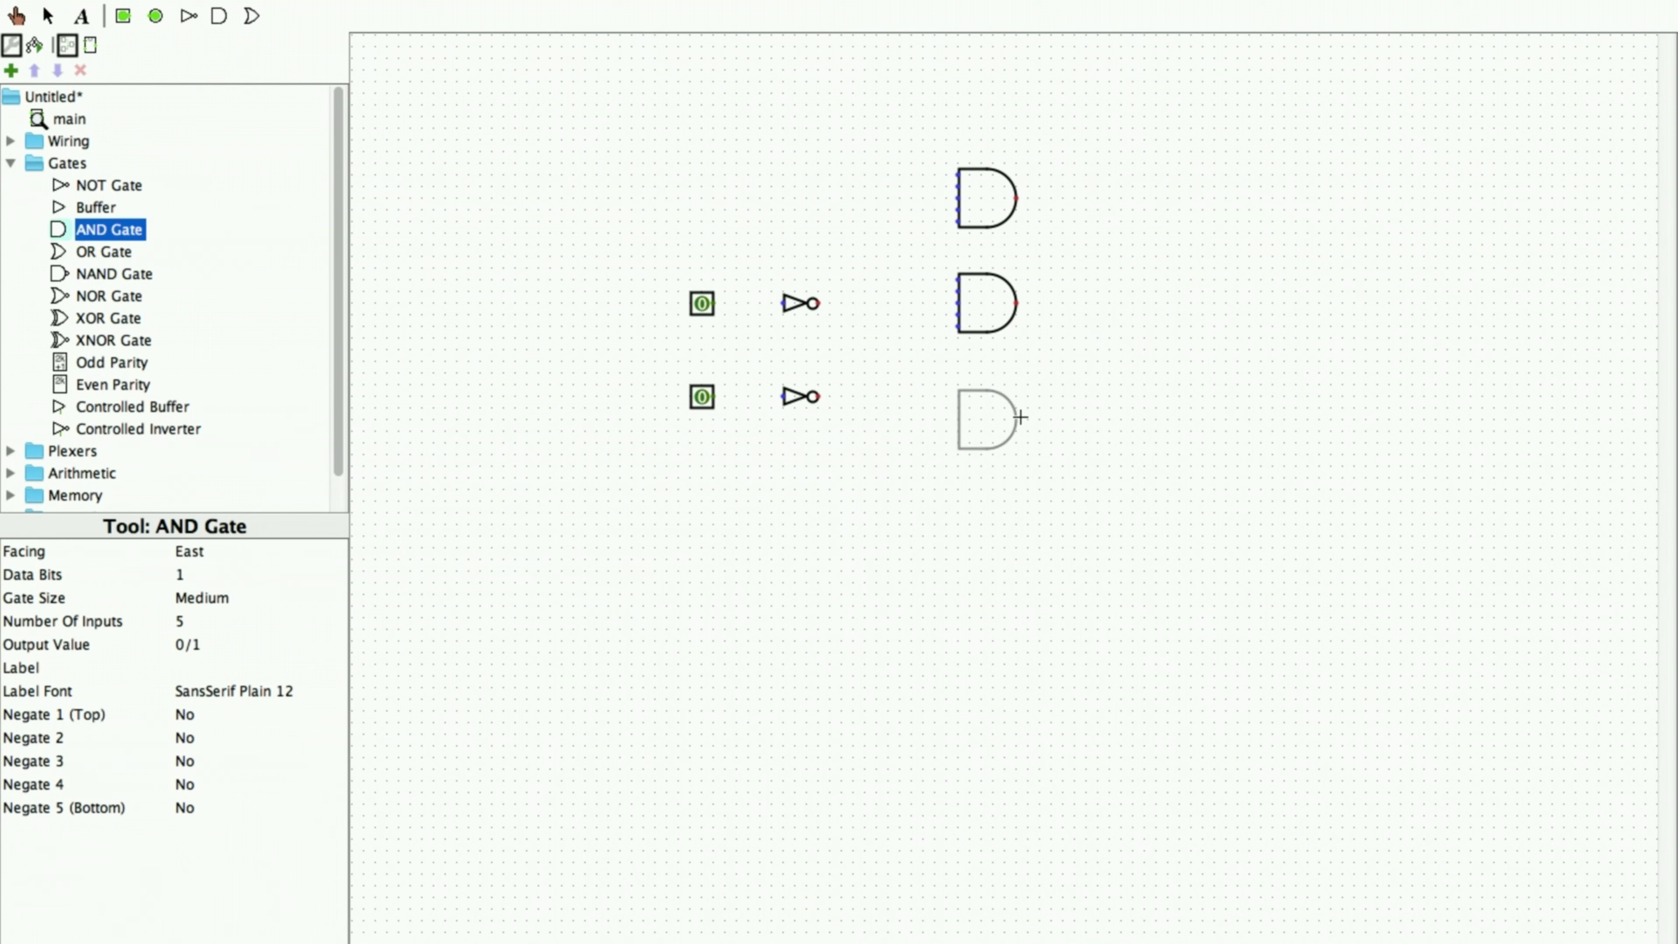
pyautogui.click(1016, 420)
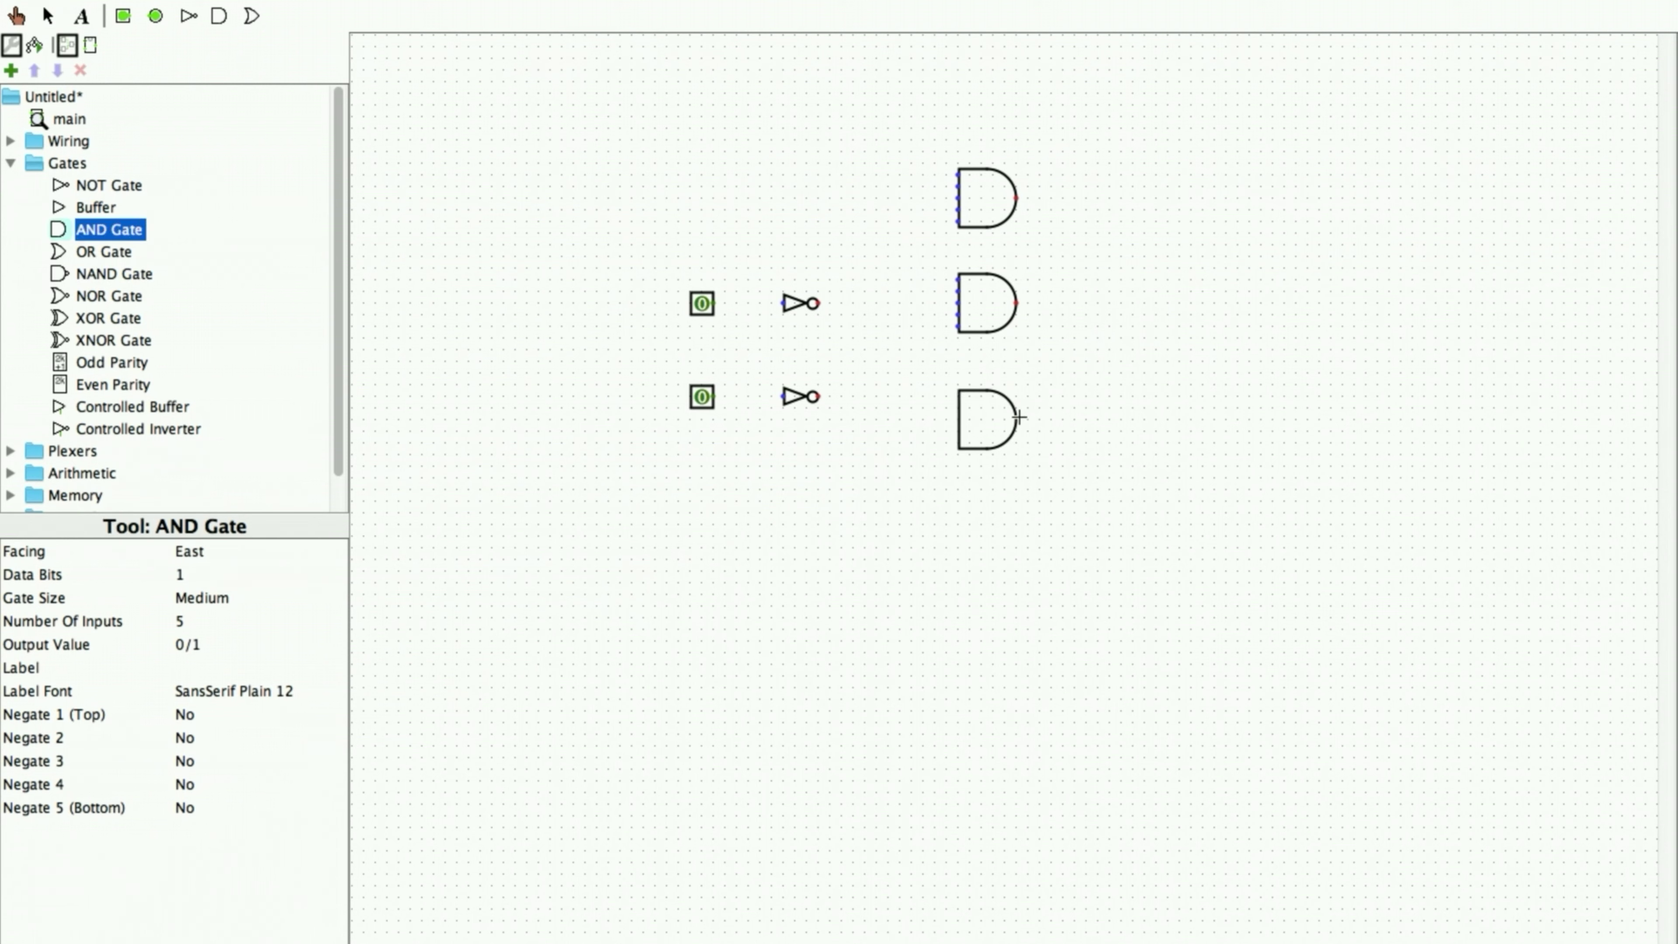
pyautogui.click(131, 229)
pyautogui.click(1020, 511)
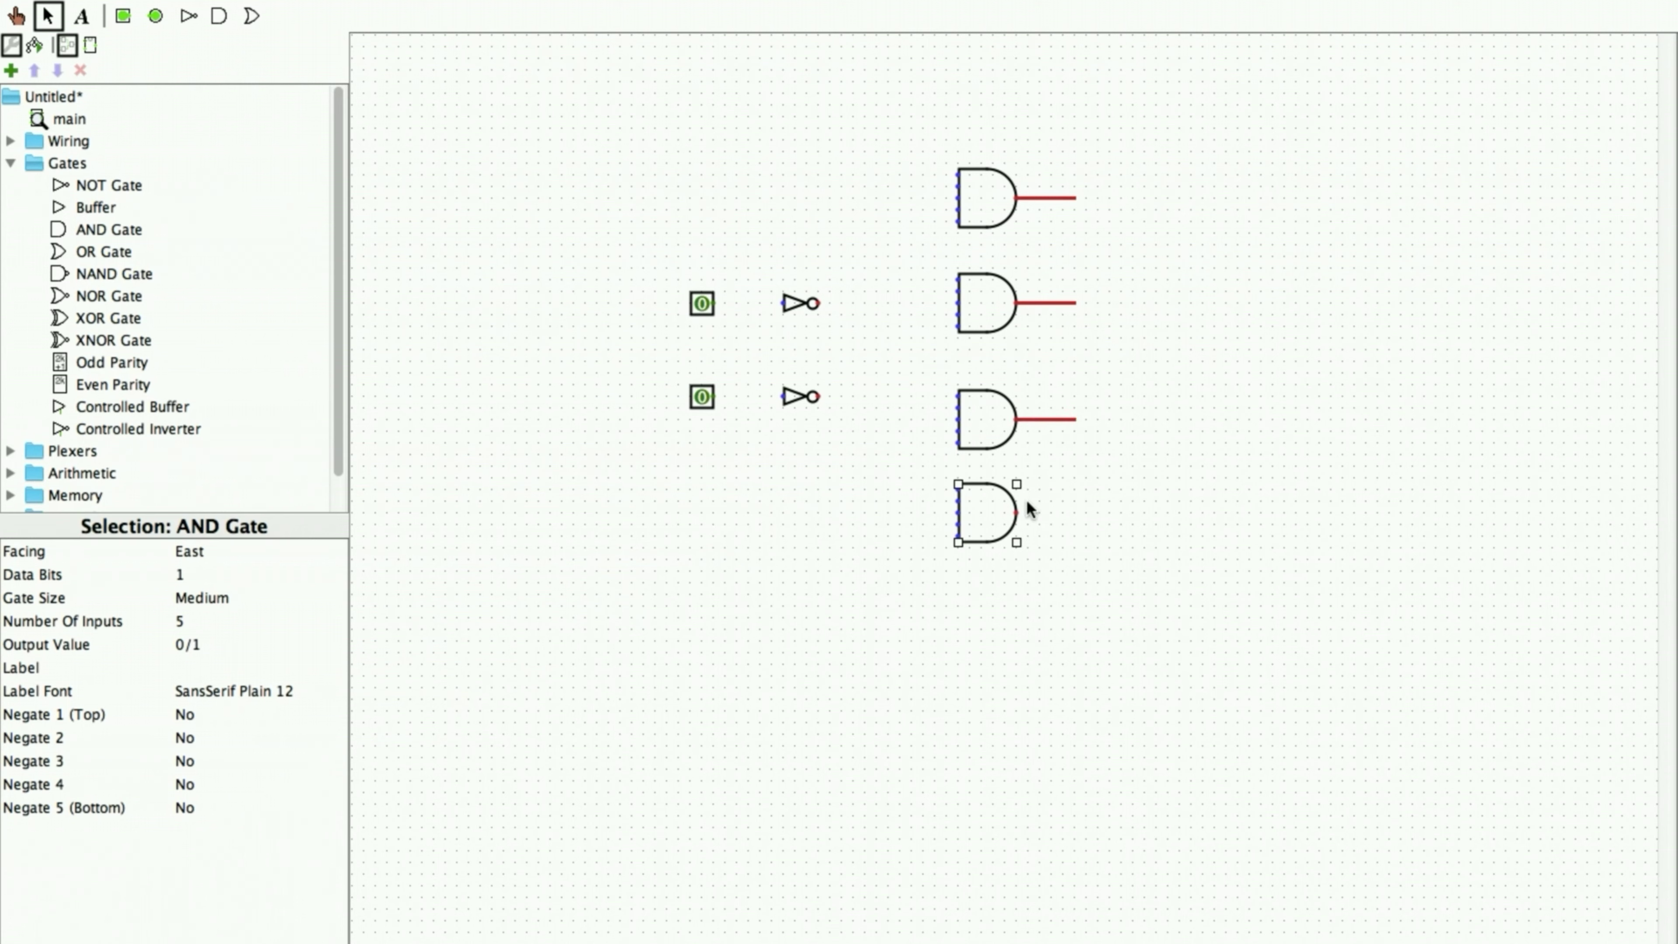
# - Draw the remaining output wire from the lowest AND gate and attach an output pin to each of the four AND gate wires
pyautogui.moveTo(1017, 512); pyautogui.dragTo(1071, 514)
pyautogui.click(158, 17)
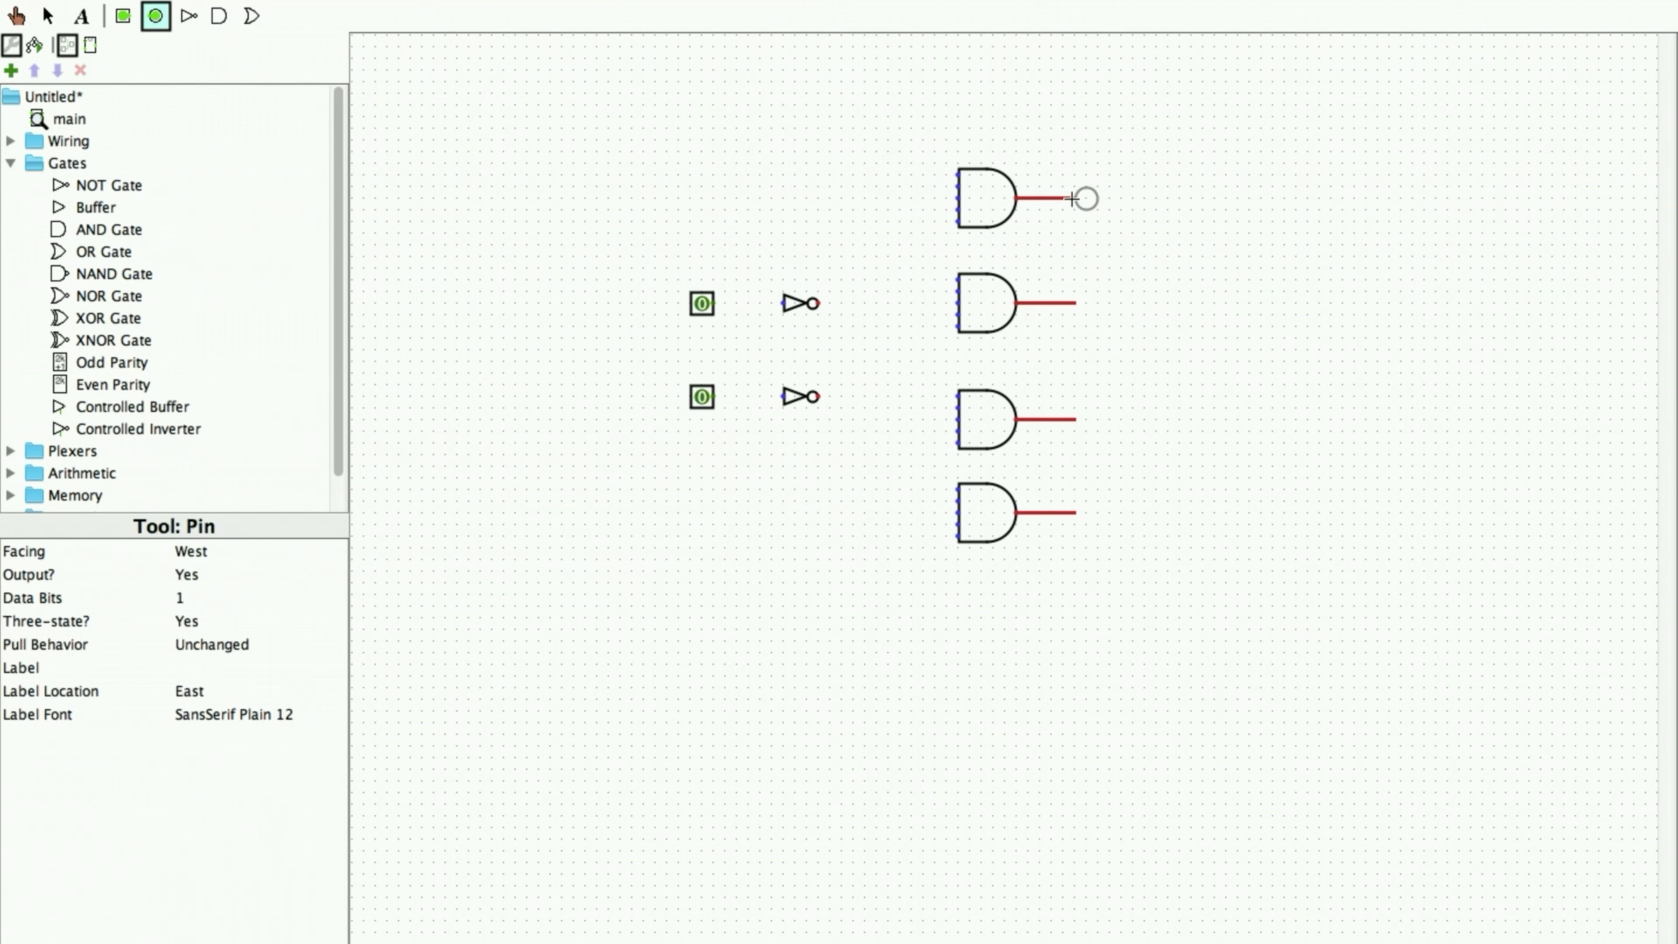
pyautogui.click(1071, 198)
pyautogui.click(157, 16)
pyautogui.click(1072, 303)
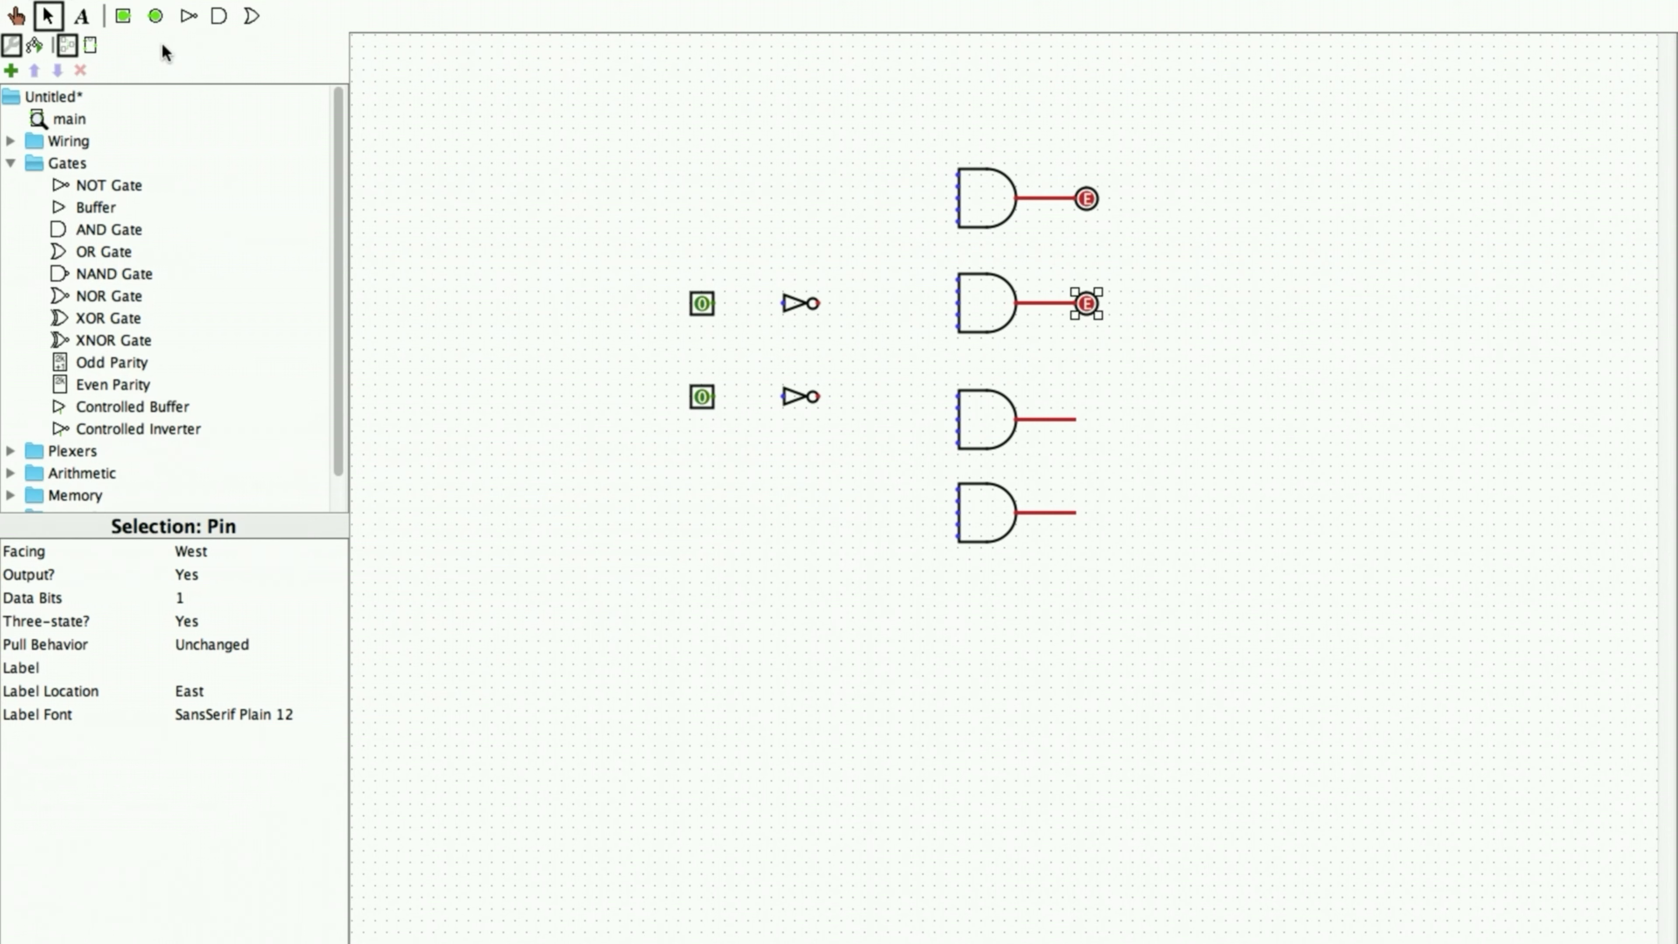
pyautogui.click(156, 16)
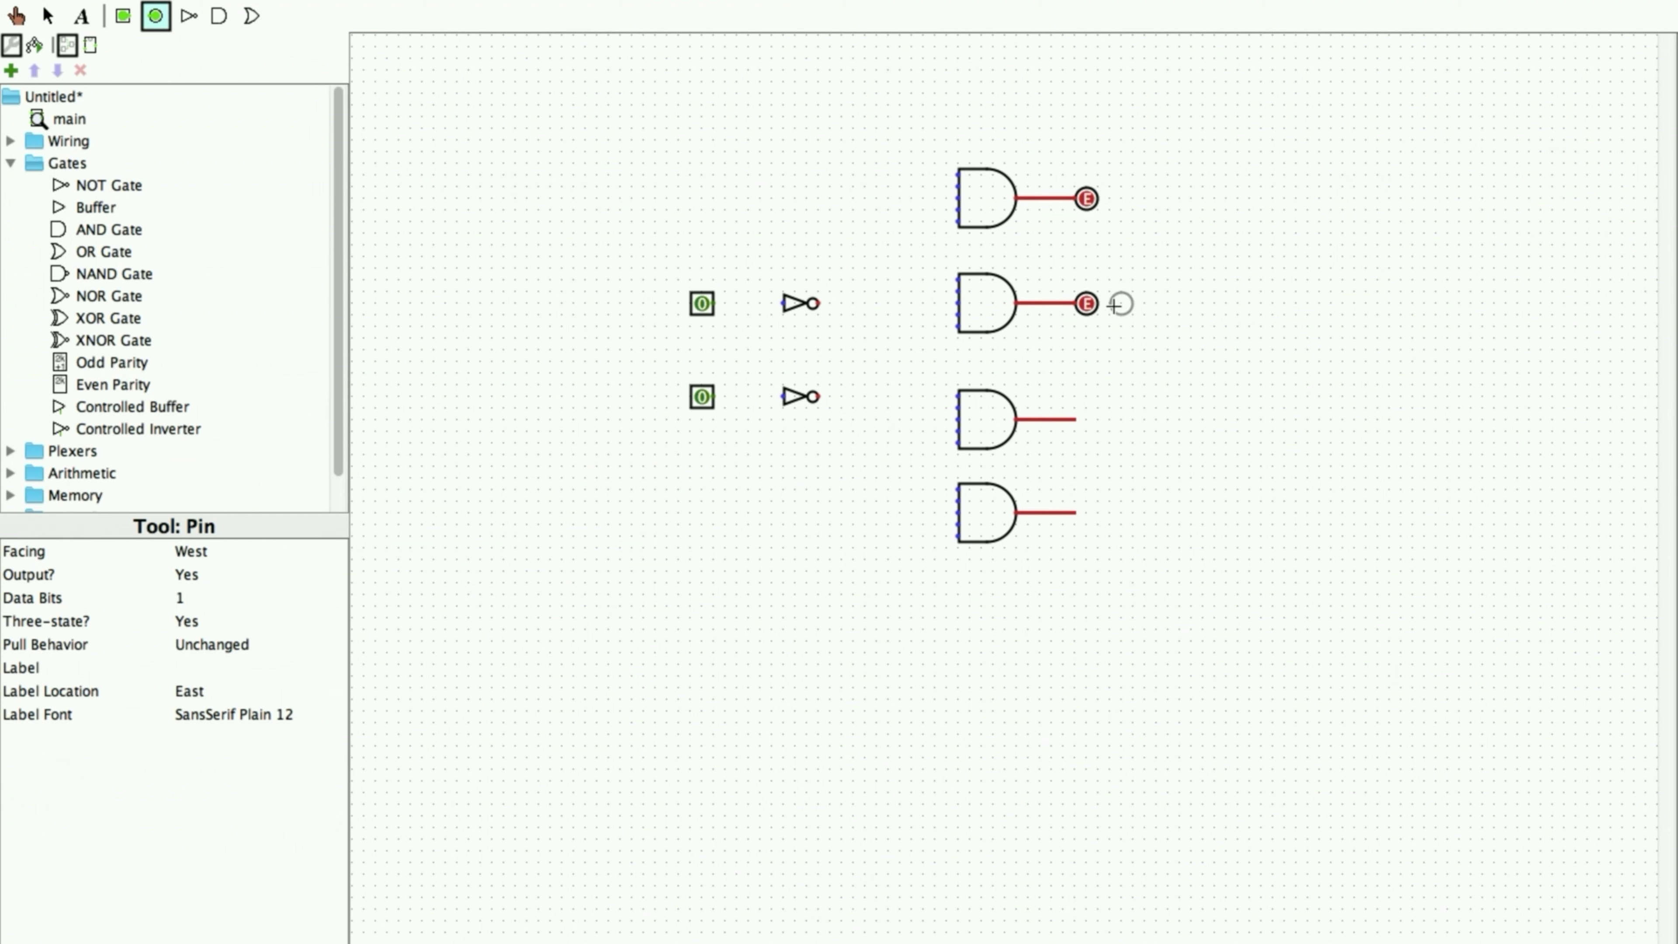
pyautogui.click(1077, 421)
pyautogui.click(156, 16)
pyautogui.click(1077, 513)
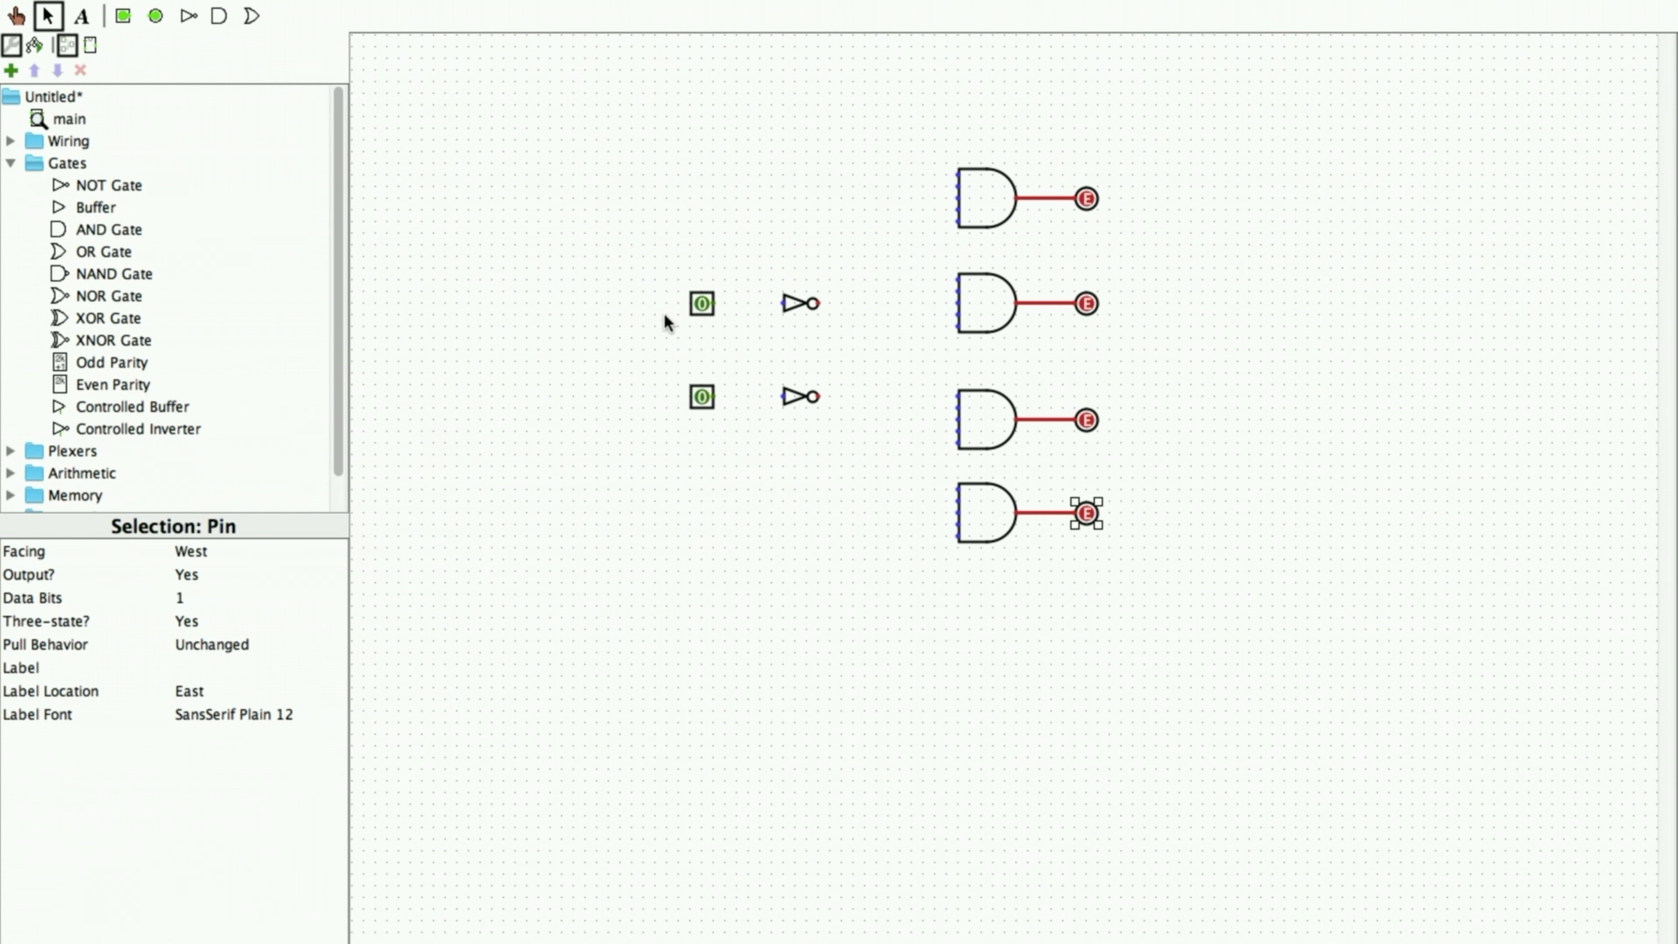
# - Wire each input pin to its NOT gate and connect both NOT outputs to the first AND gate's top and bottom inputs
pyautogui.moveTo(786, 308); pyautogui.dragTo(785, 305)
pyautogui.moveTo(714, 397); pyautogui.dragTo(784, 395)
pyautogui.moveTo(816, 302); pyautogui.dragTo(957, 174)
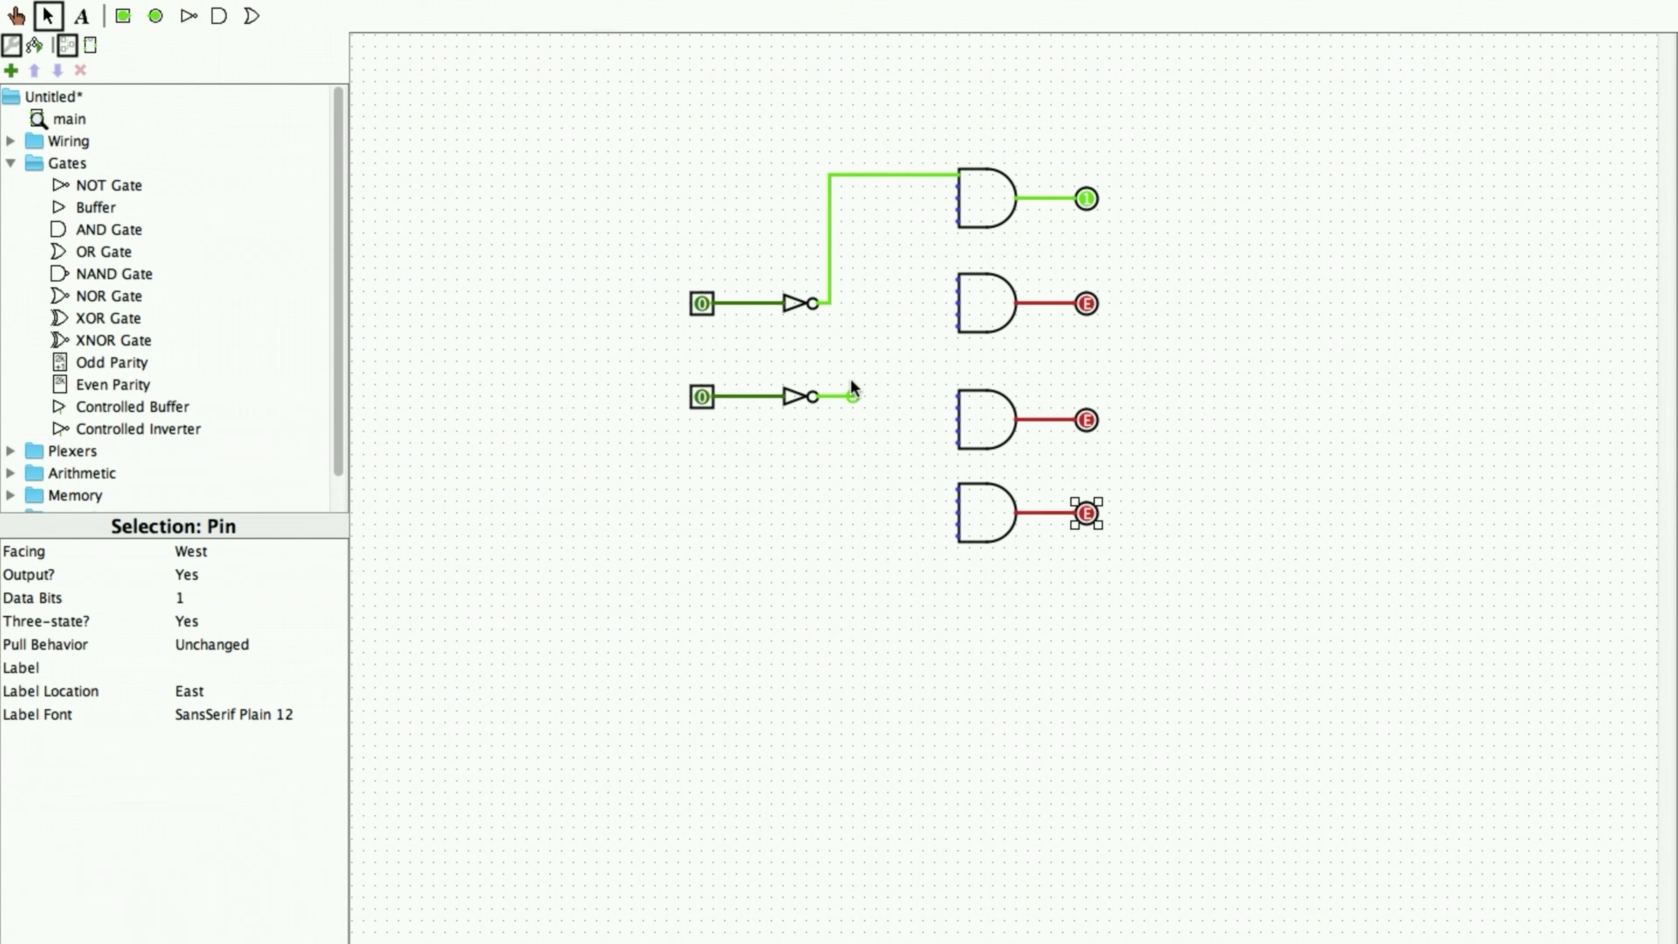
pyautogui.moveTo(854, 210)
pyautogui.mouseDown()
pyautogui.moveTo(855, 398)
pyautogui.moveTo(857, 223)
pyautogui.moveTo(958, 221)
pyautogui.mouseUp()
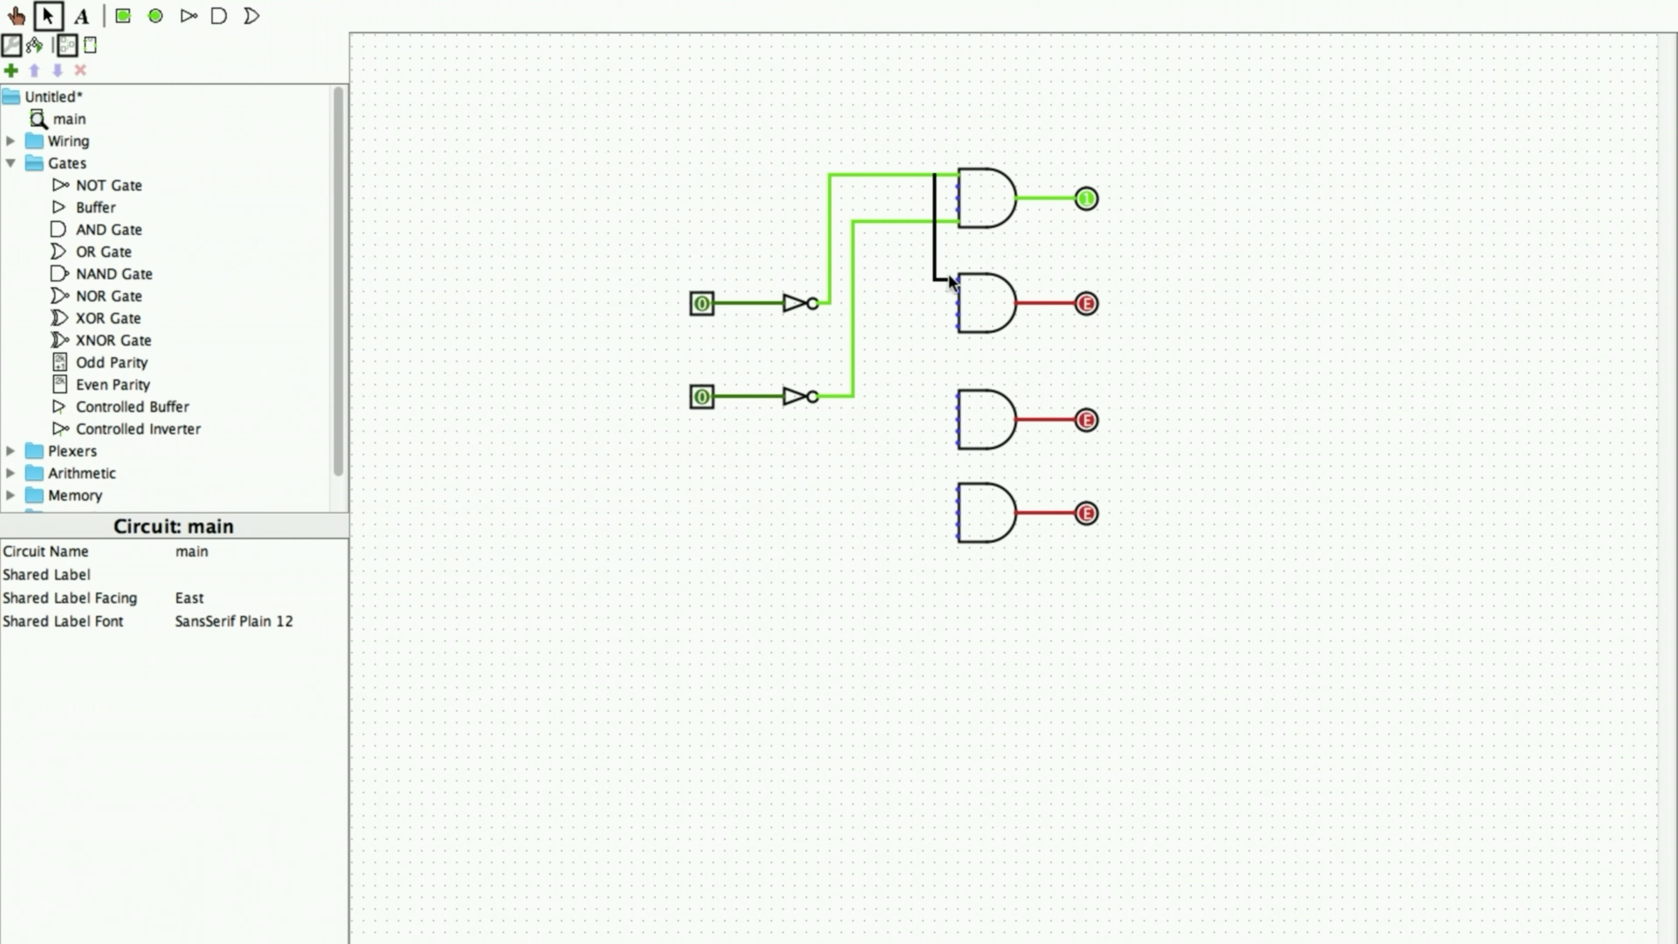
# - Wire the second gate to inverted upper and direct lines, the third to inverted lower and direct lines, and the fourth to both direct lines
pyautogui.moveTo(956, 277); pyautogui.dragTo(957, 279)
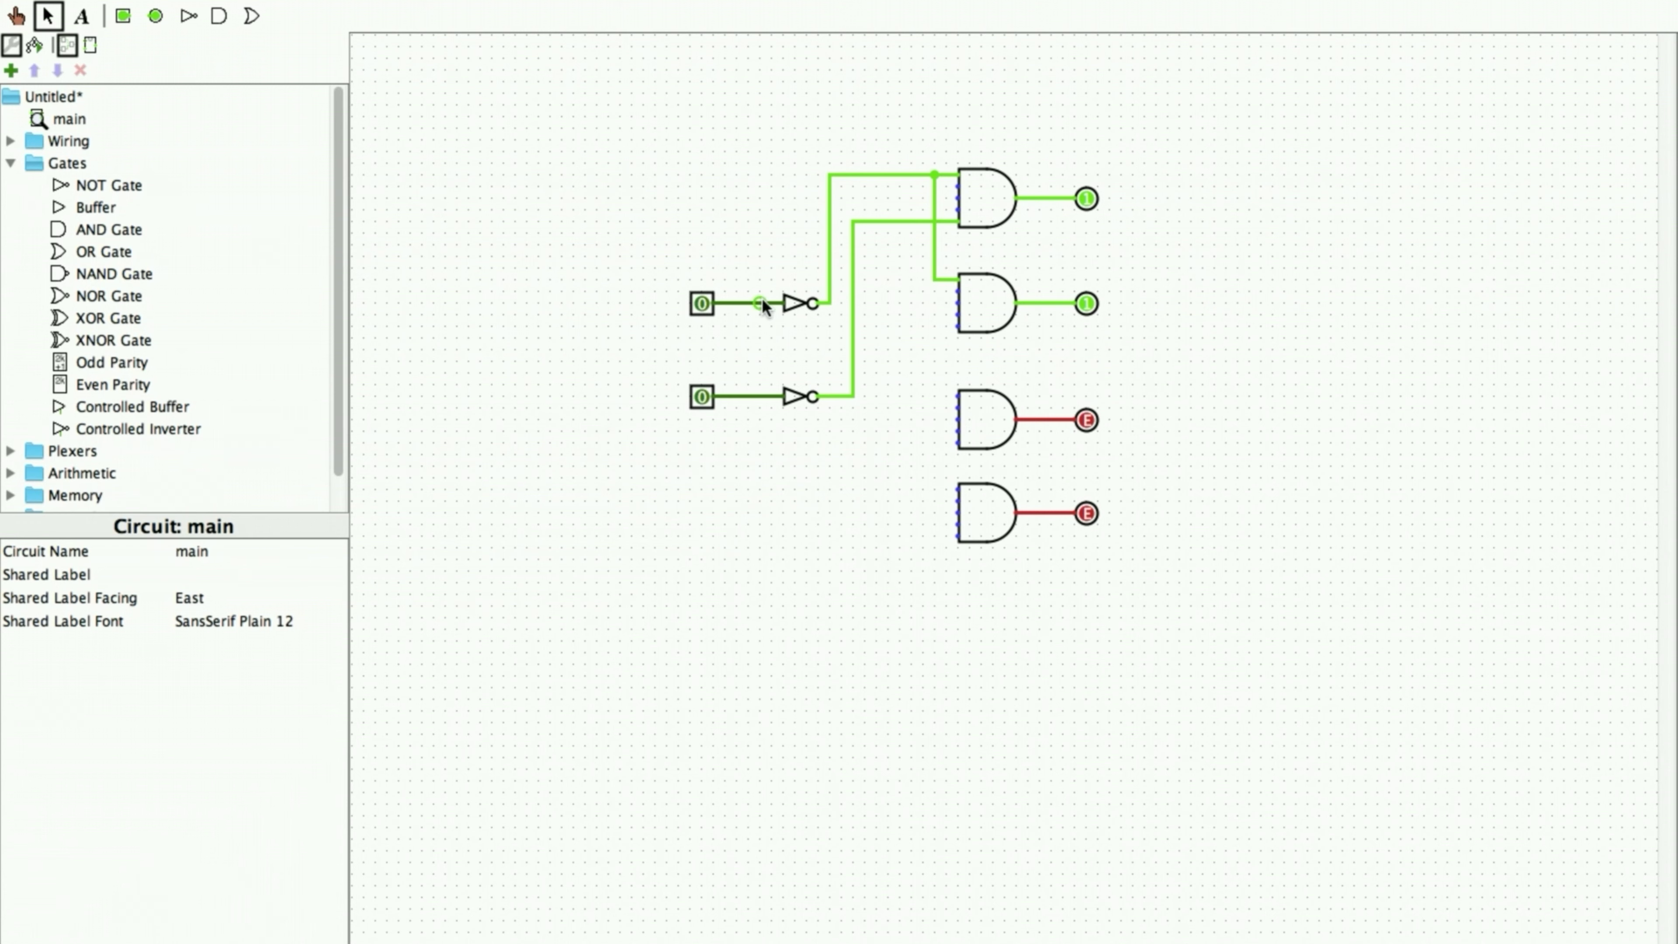
pyautogui.moveTo(760, 302); pyautogui.dragTo(958, 529)
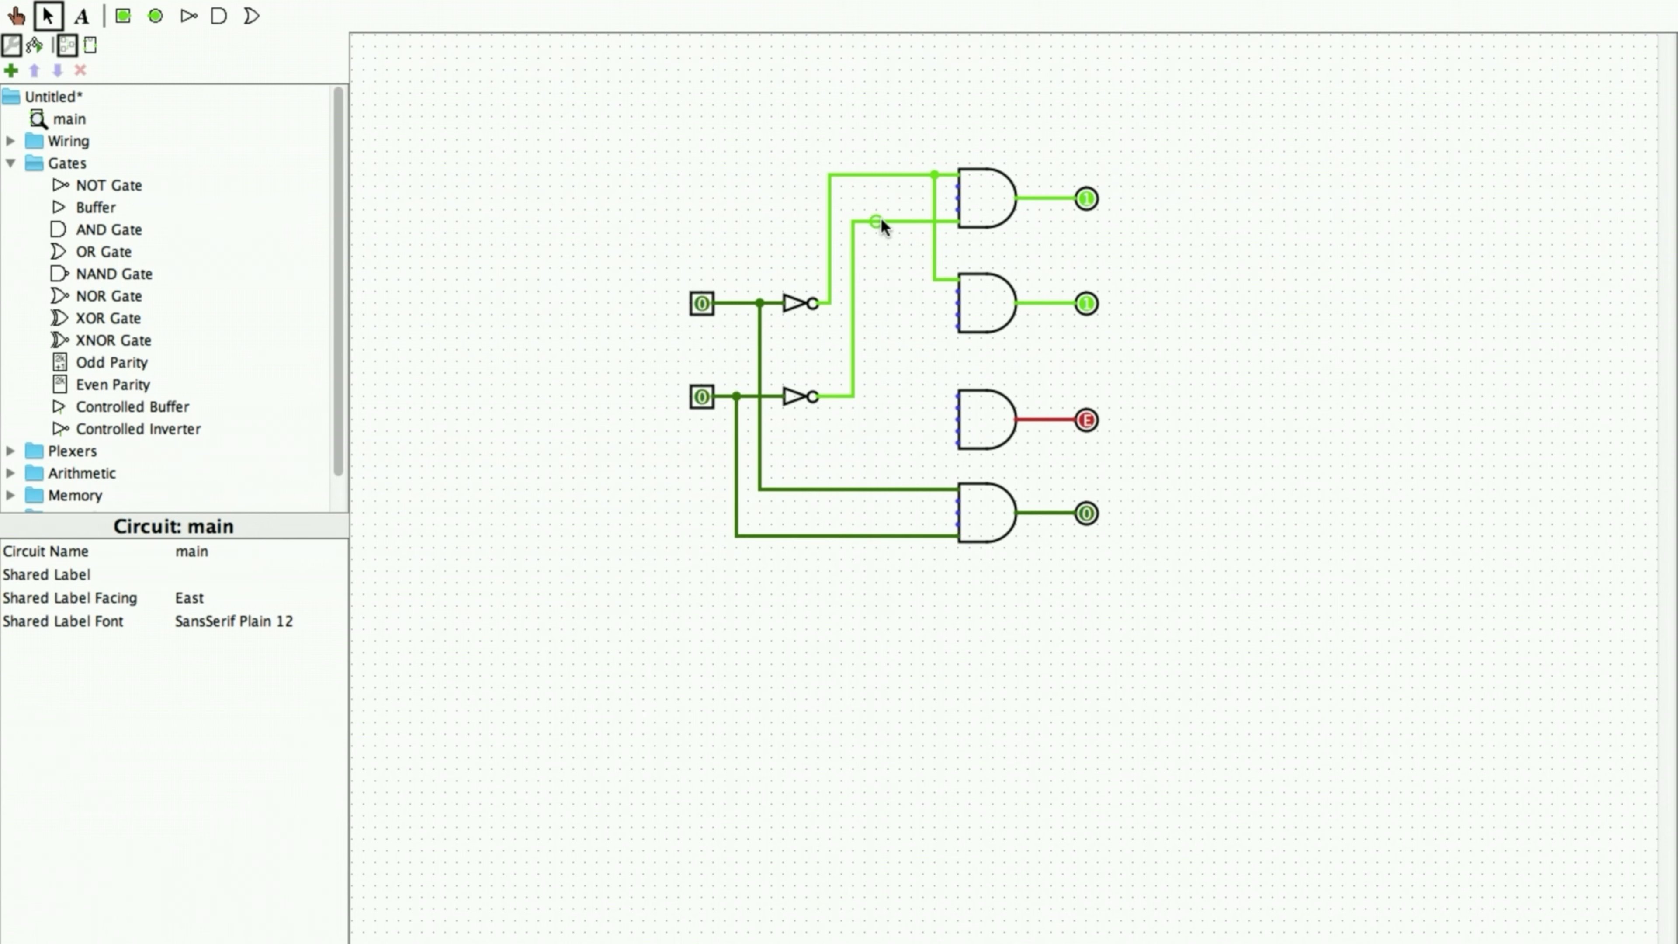
pyautogui.moveTo(879, 219); pyautogui.dragTo(958, 397)
pyautogui.moveTo(933, 489); pyautogui.dragTo(959, 324)
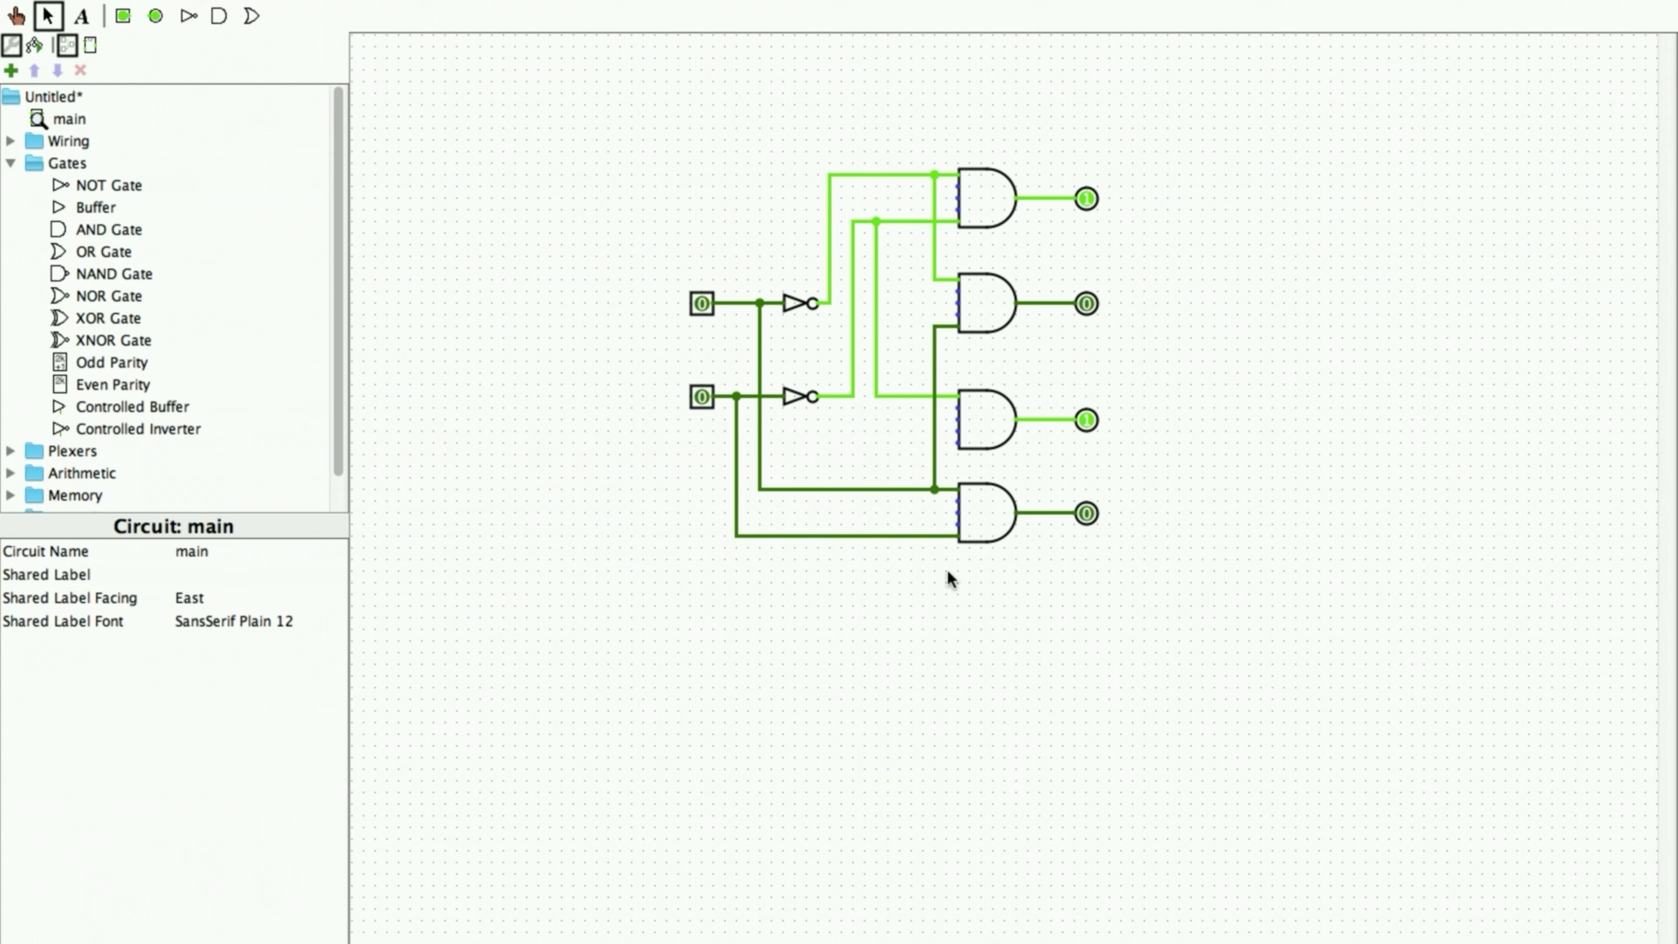
pyautogui.moveTo(898, 535); pyautogui.dragTo(958, 442)
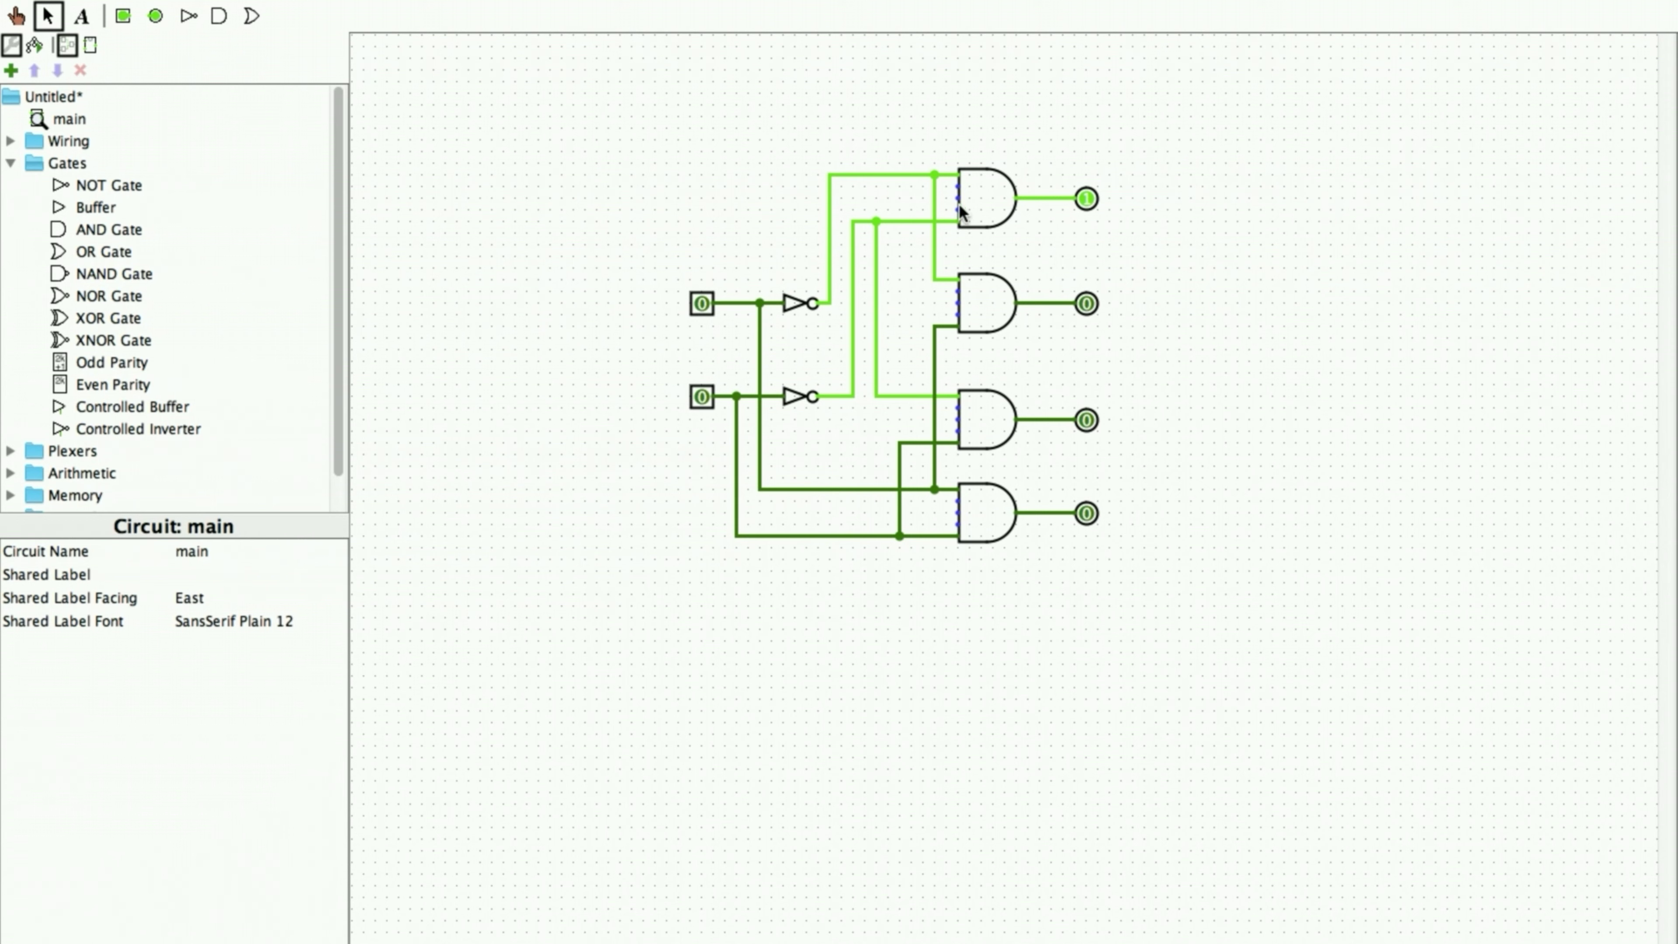
# - Run a shared enable wire into a free input of all four AND gates and attach an input pin at its lower end
pyautogui.moveTo(912, 207); pyautogui.dragTo(929, 462)
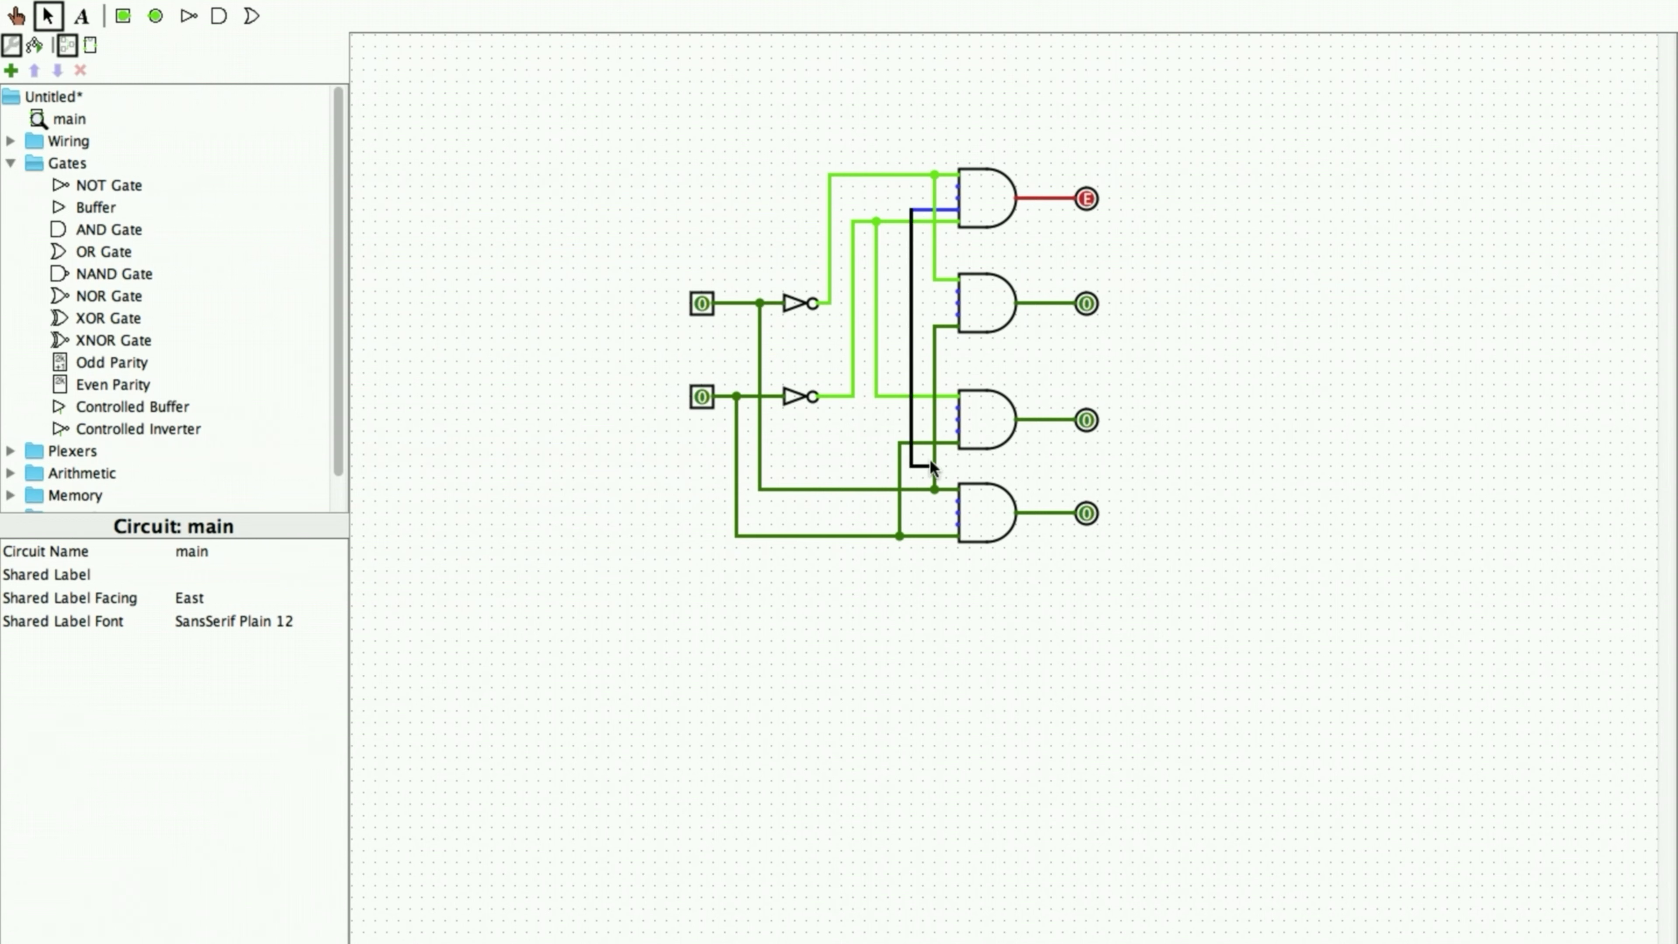
pyautogui.moveTo(913, 572); pyautogui.dragTo(912, 582)
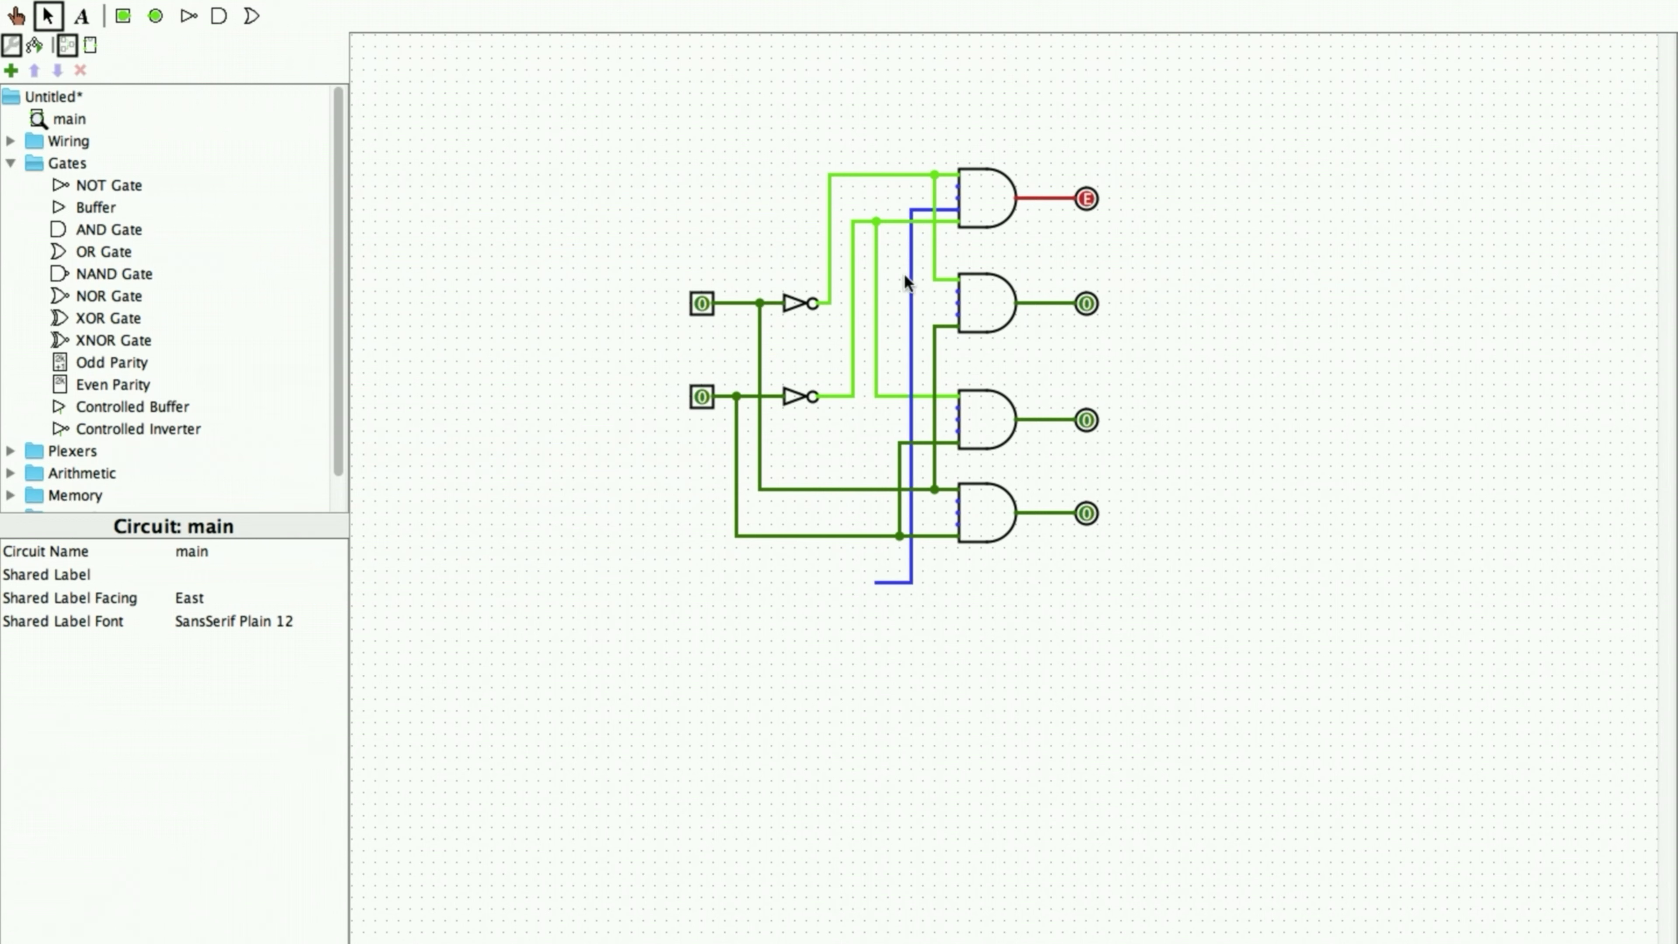
pyautogui.moveTo(947, 302); pyautogui.dragTo(956, 304)
pyautogui.moveTo(913, 525); pyautogui.dragTo(956, 524)
pyautogui.click(131, 18)
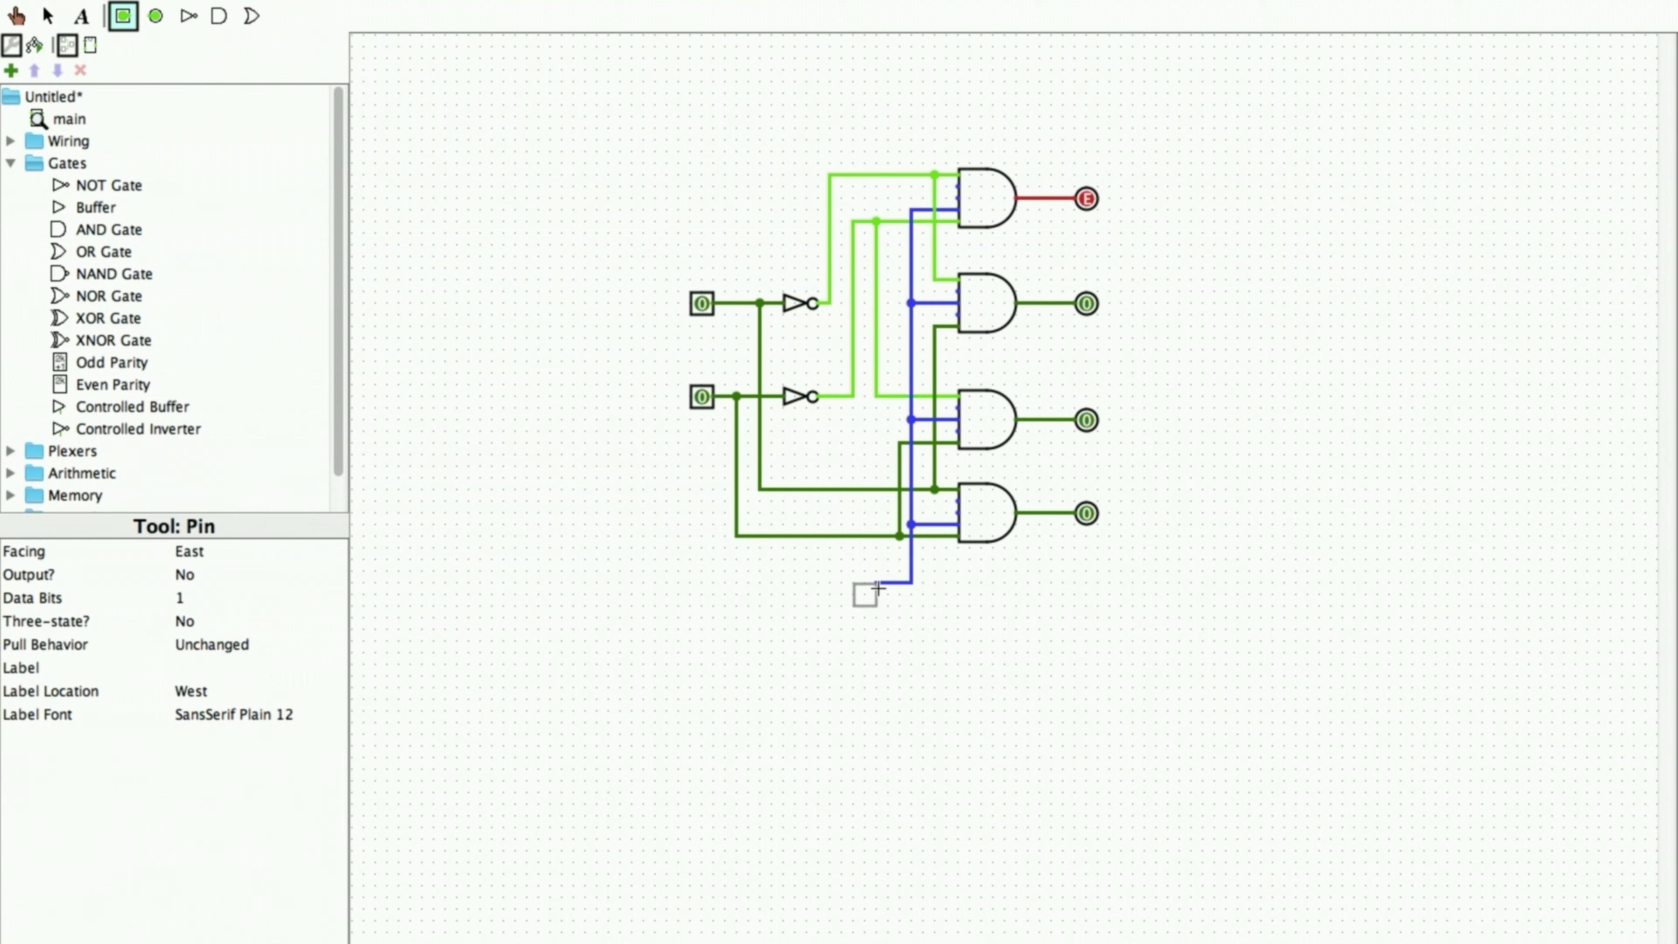
pyautogui.click(866, 582)
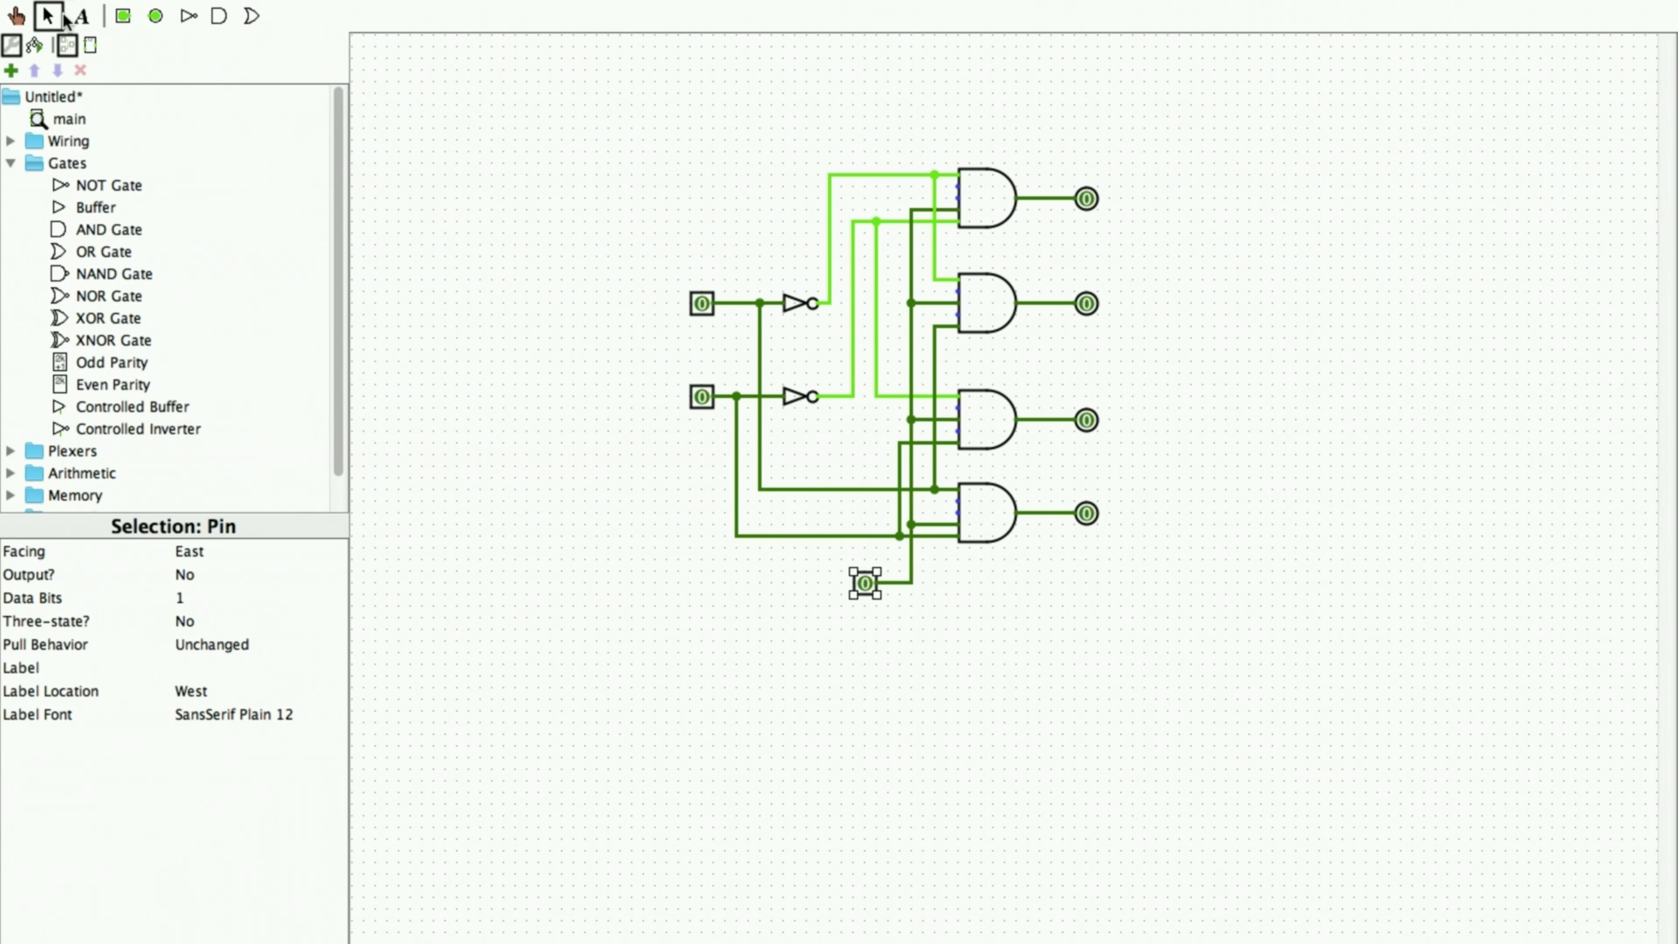
# - Add the text labels A0, A1 and E beside the upper, lower and enable input pins
pyautogui.click(82, 19)
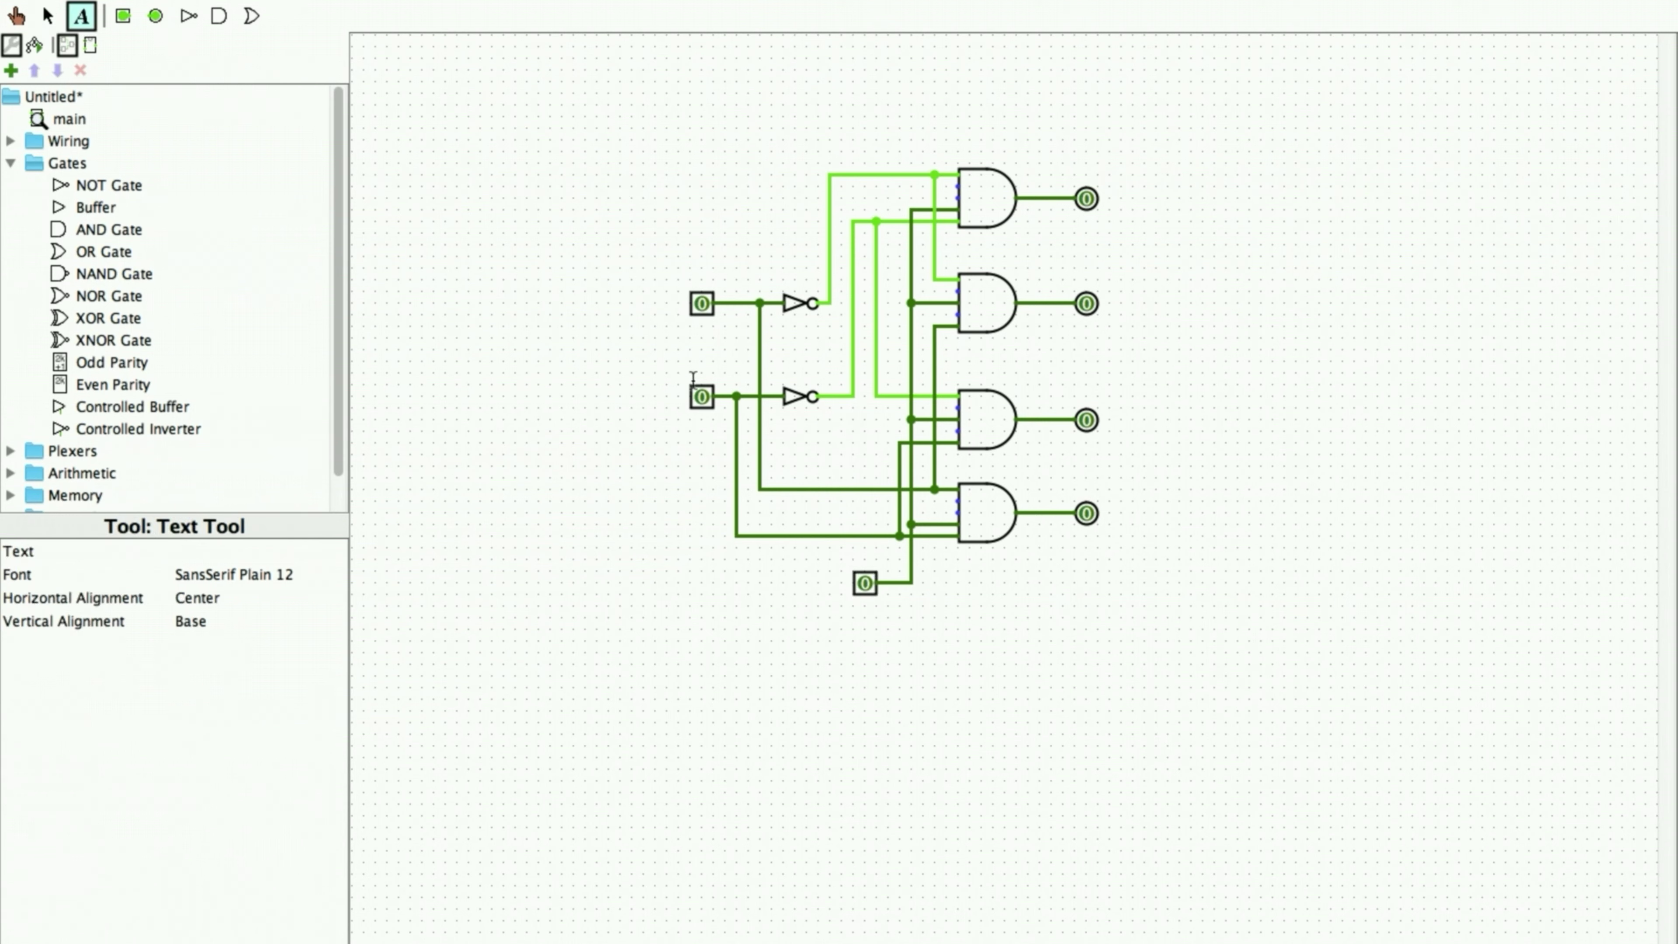
pyautogui.click(659, 296)
pyautogui.write('A0')
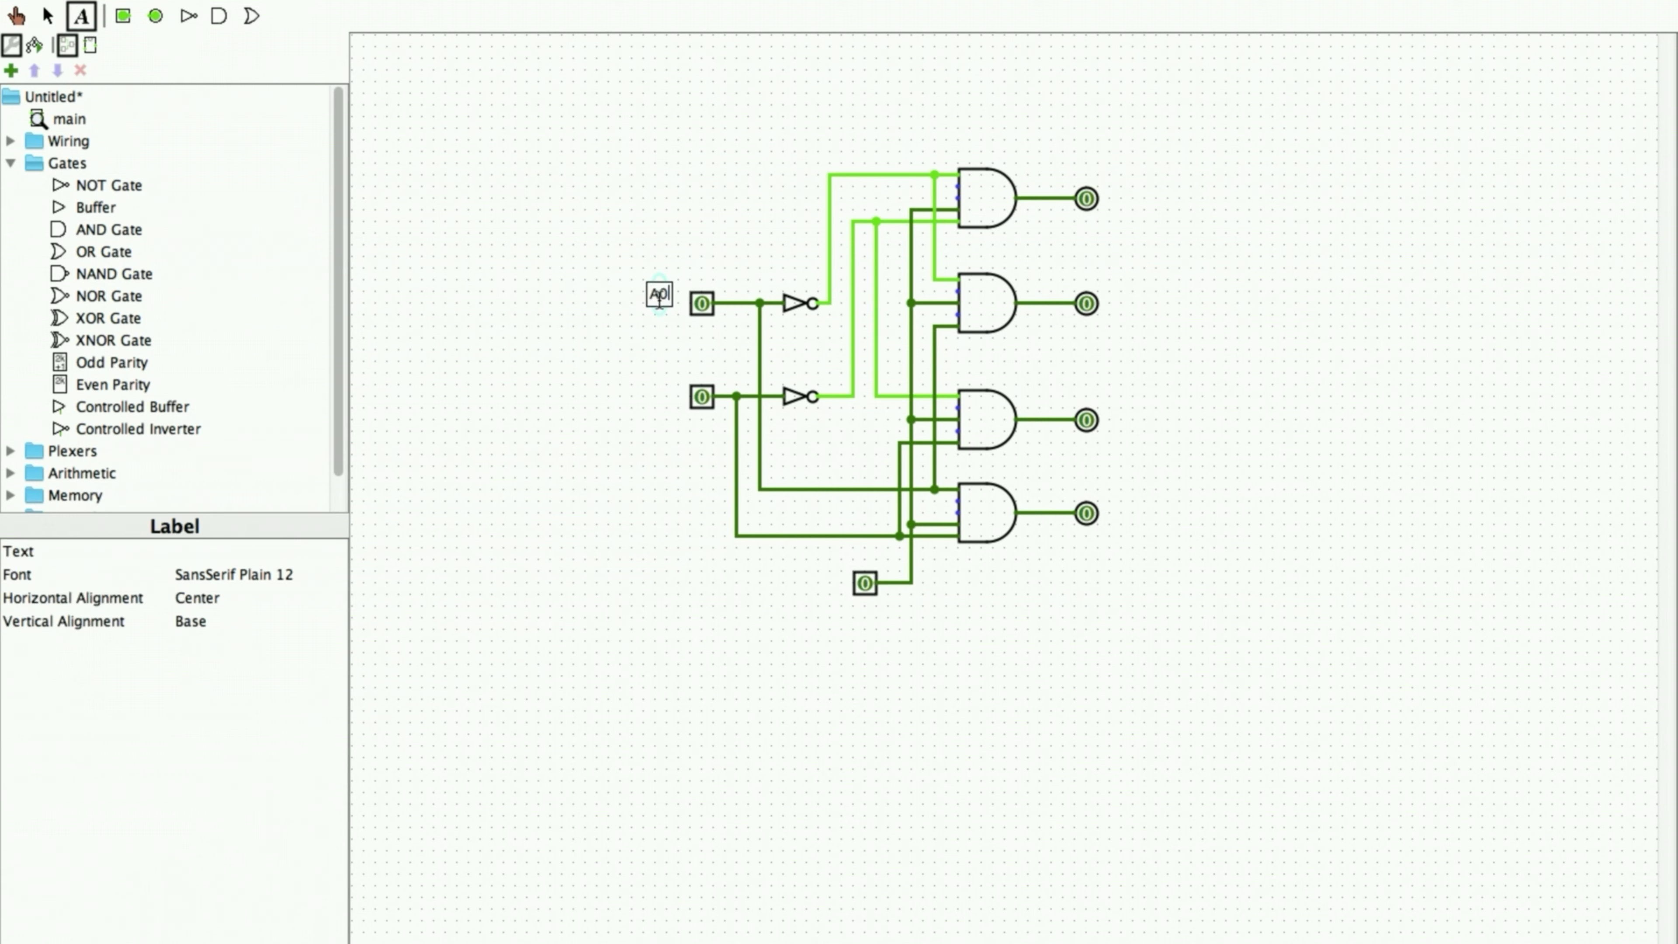
pyautogui.click(668, 394)
pyautogui.write('A1')
pyautogui.click(835, 578)
pyautogui.write('E')
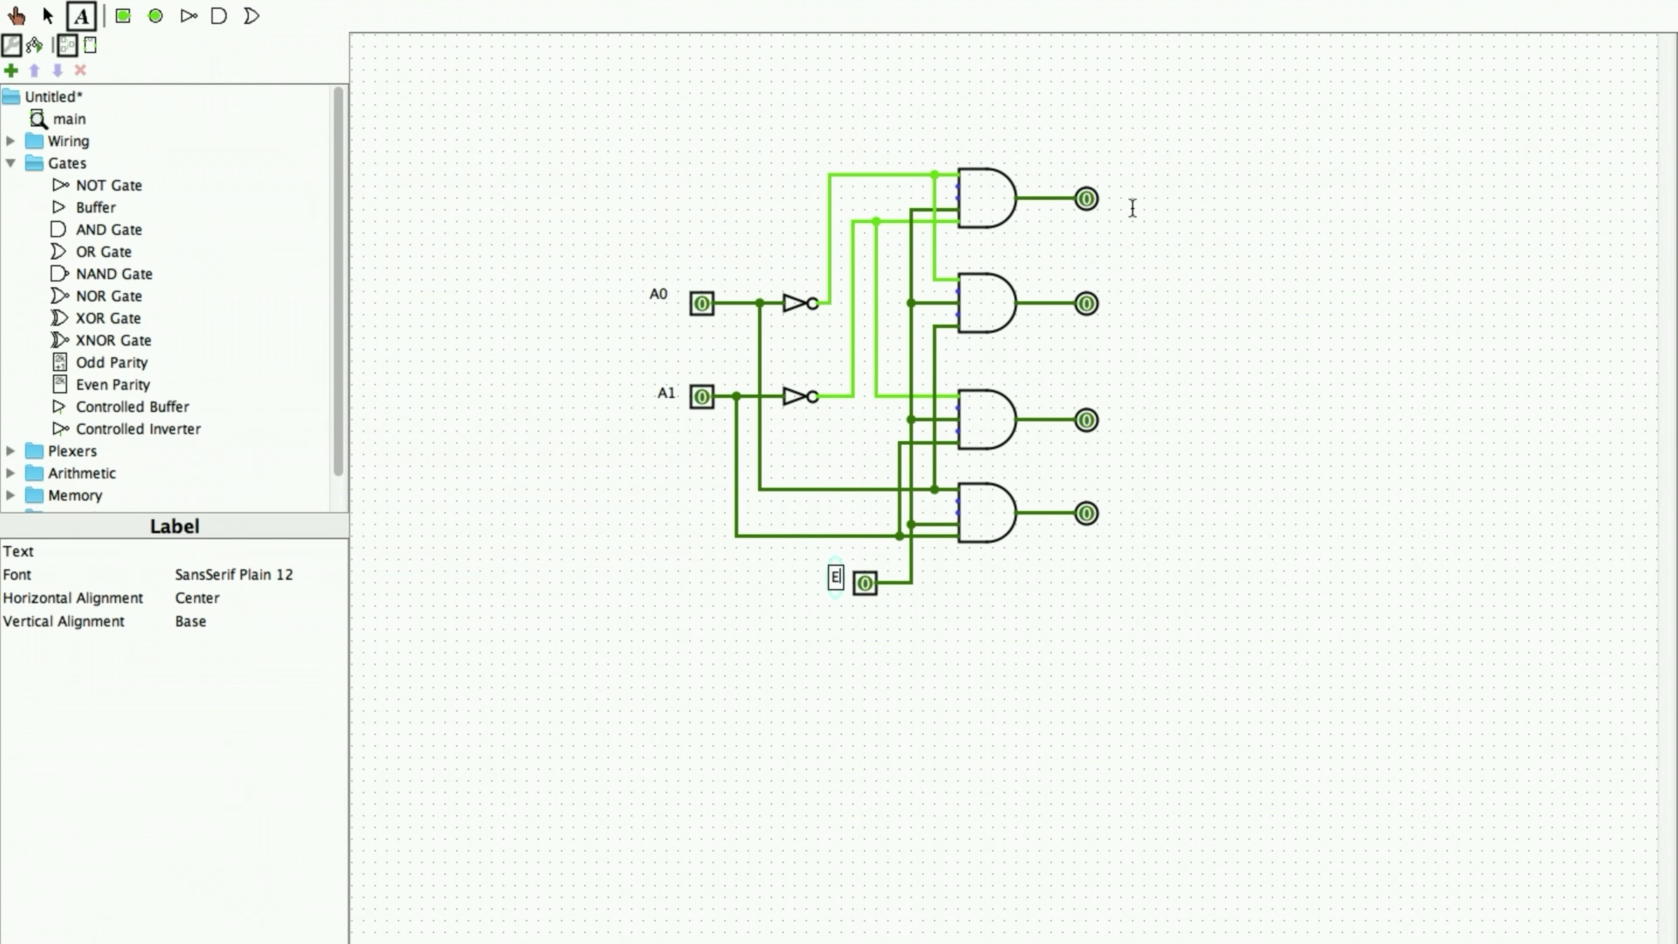
# - Label the four output pins D0, D1, D2 and D3 from top to bottom
pyautogui.click(1111, 193)
pyautogui.write('D0')
pyautogui.click(1108, 300)
pyautogui.write('D1')
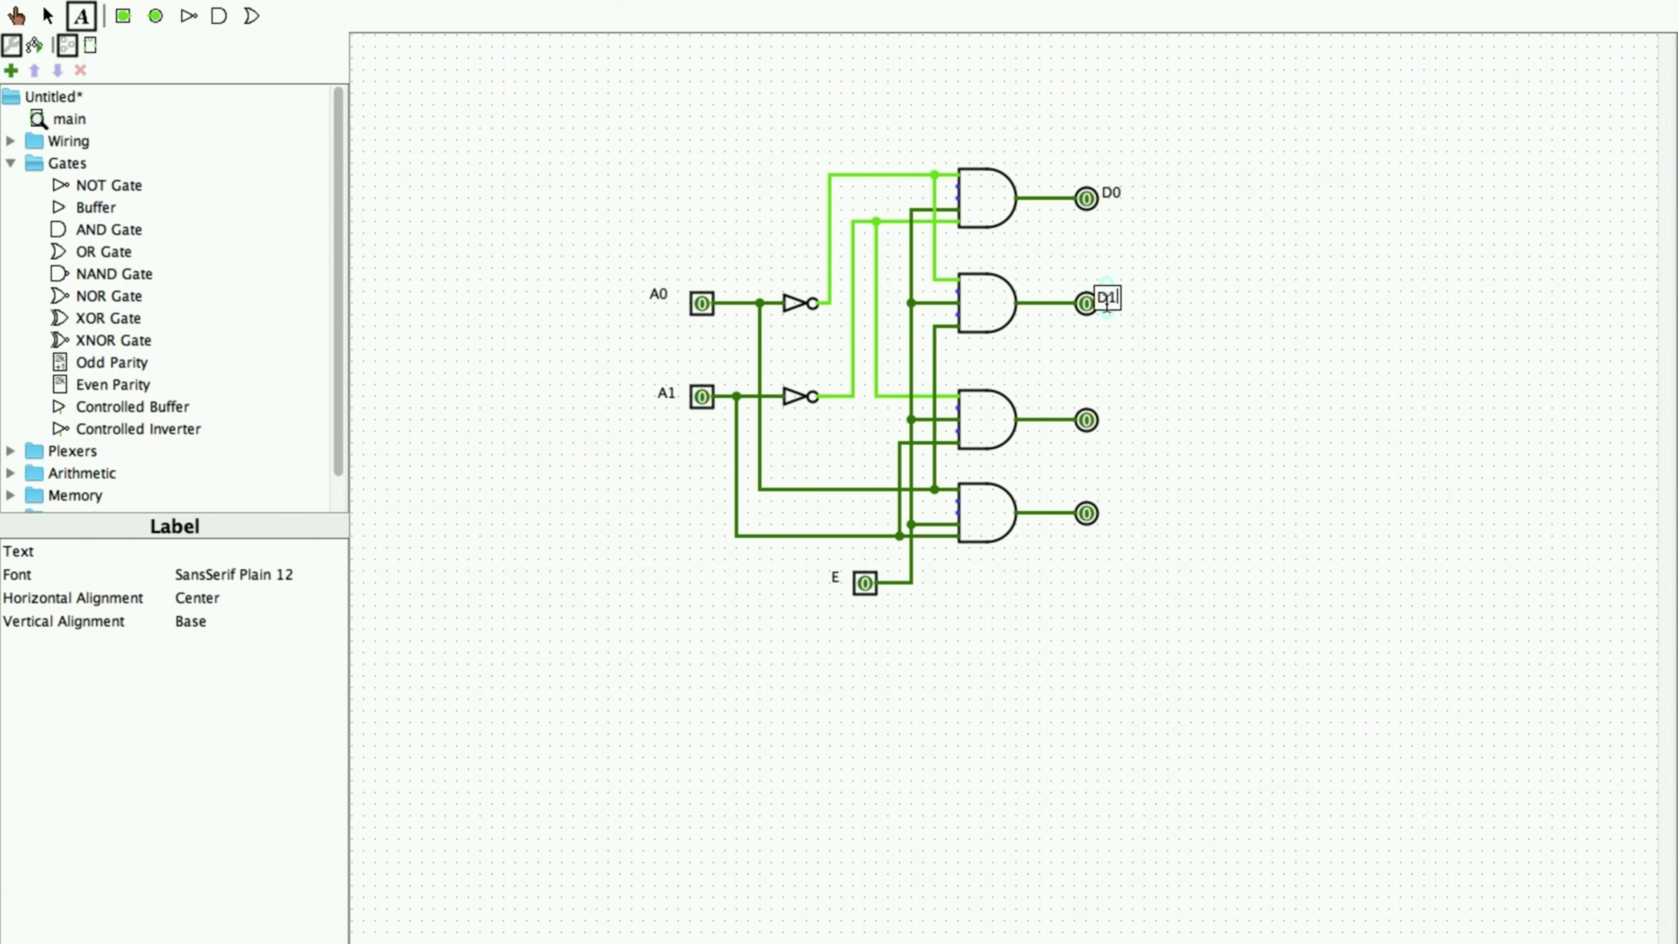
pyautogui.click(1110, 411)
pyautogui.write('D2')
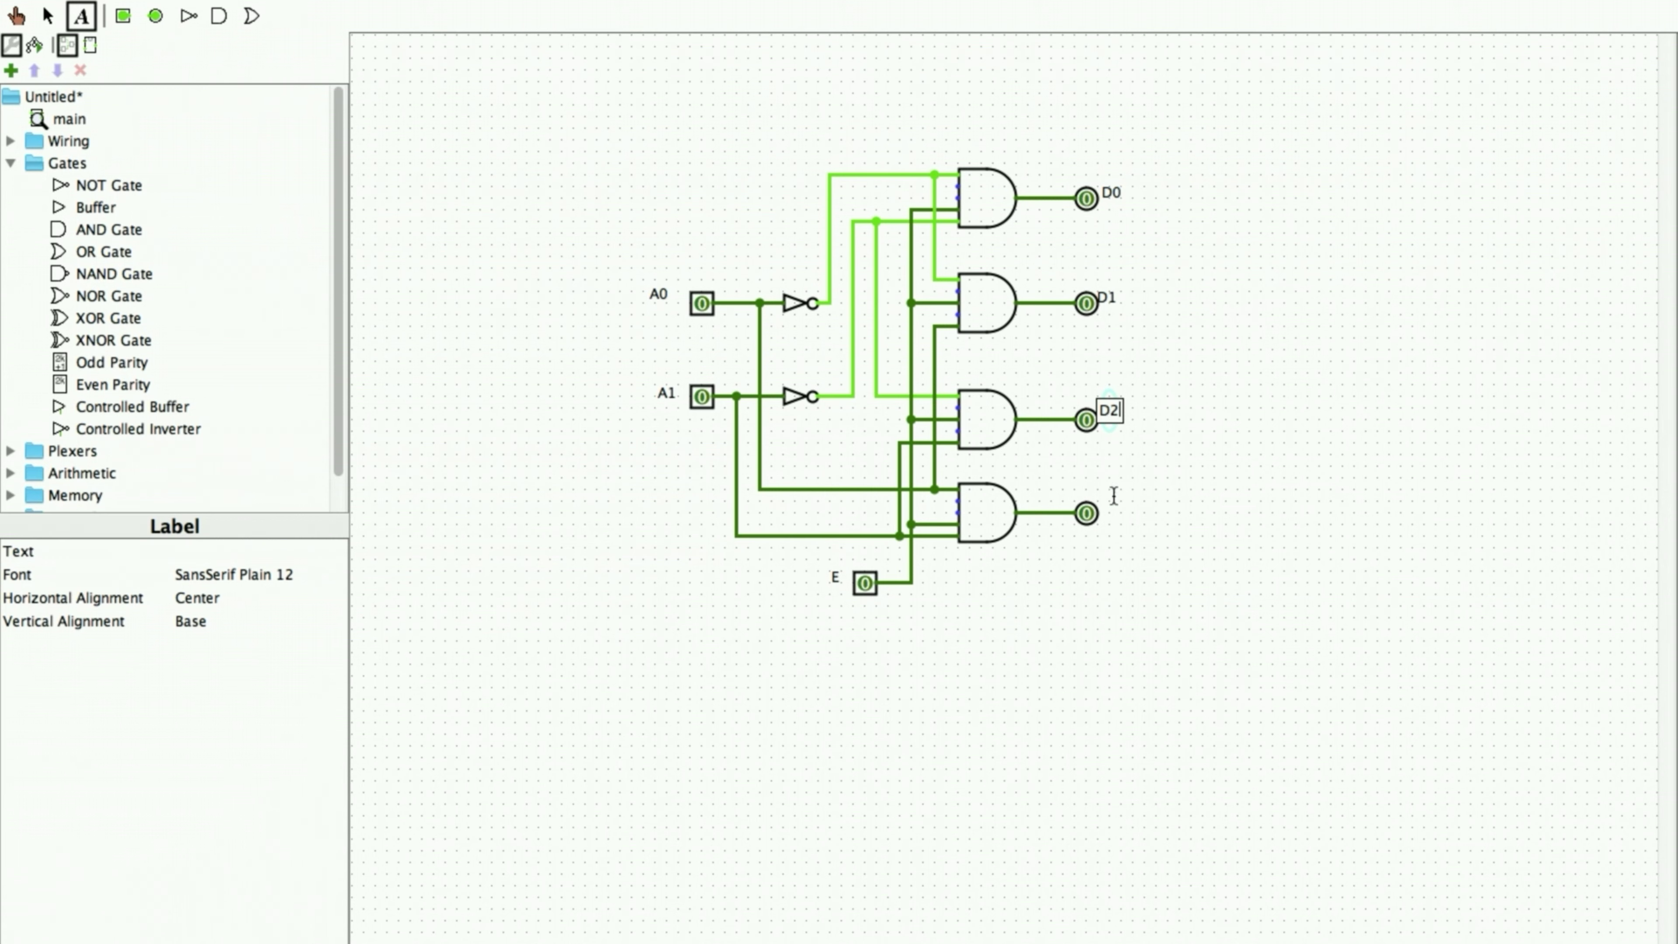
pyautogui.click(1109, 502)
pyautogui.write('D3')
pyautogui.click(1236, 585)
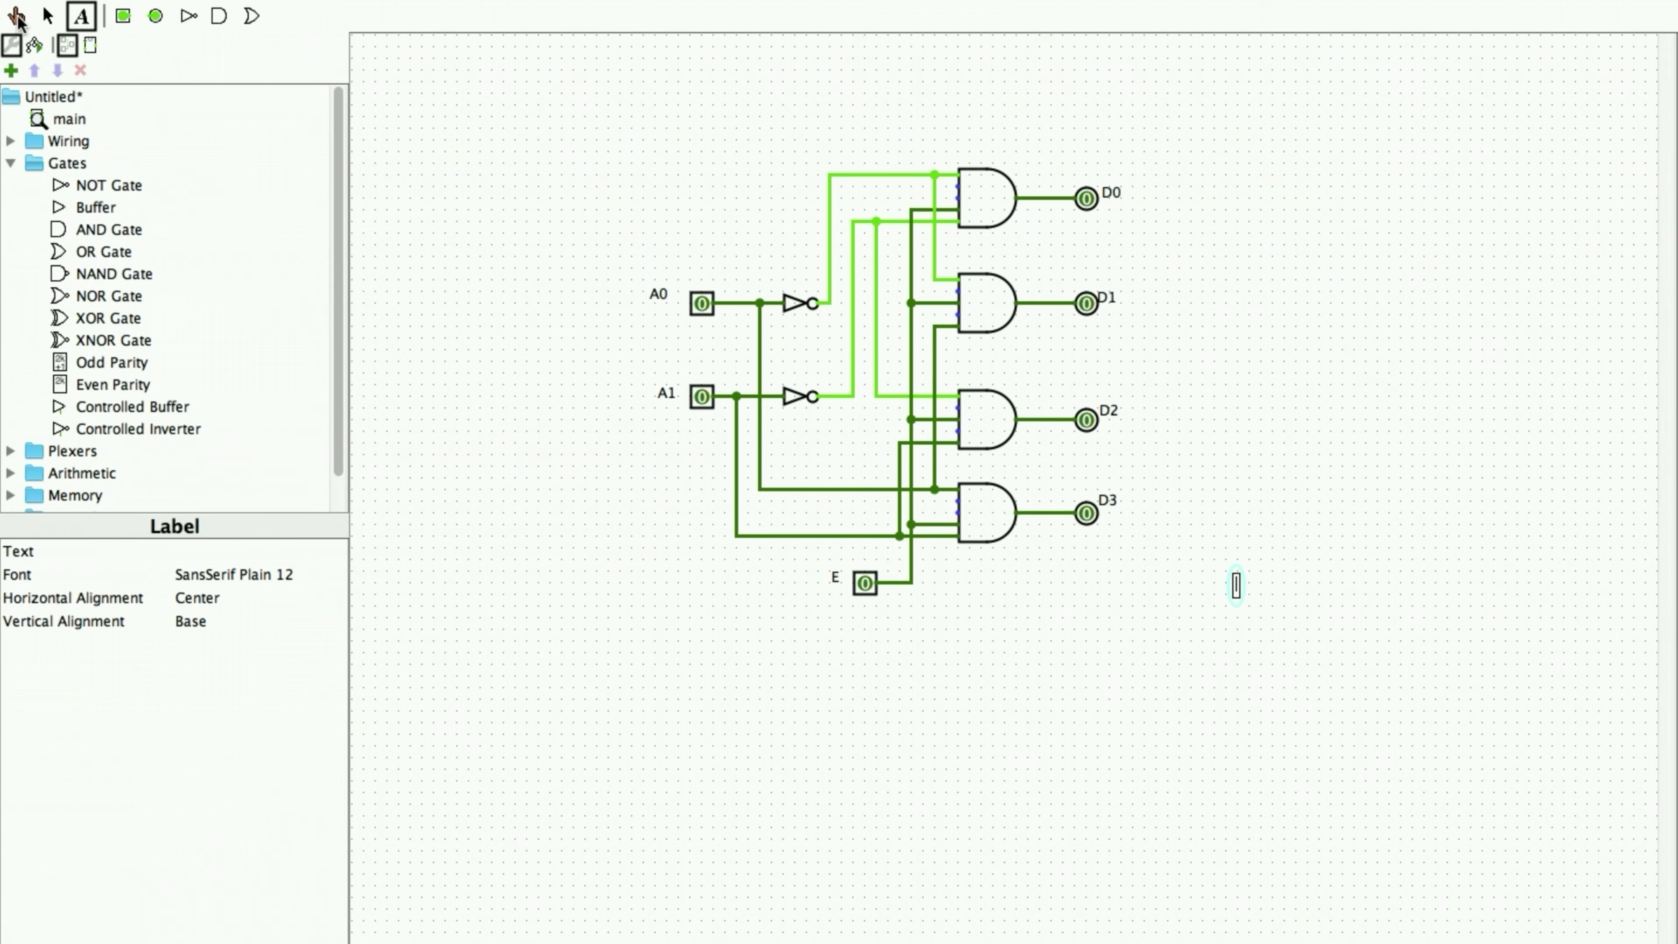
# - Test the decoder with E at 0 by switching A0 and A1 to both 1, only A0 at 1, and only A1 at 1
pyautogui.click(17, 17)
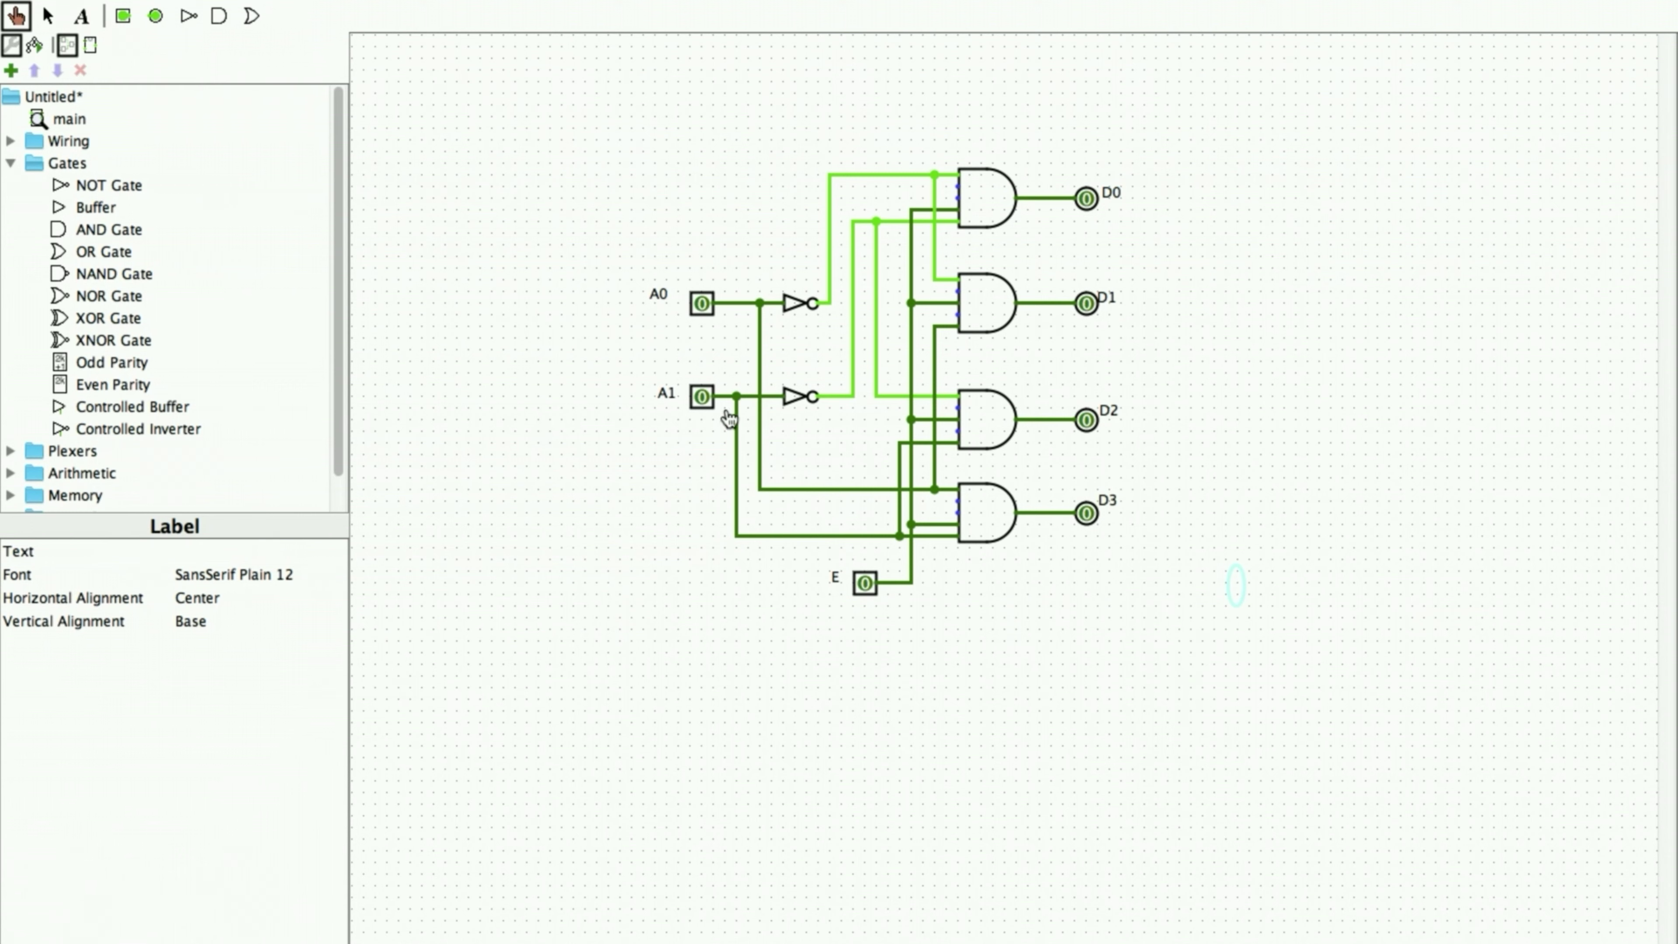
pyautogui.click(702, 397)
pyautogui.click(703, 304)
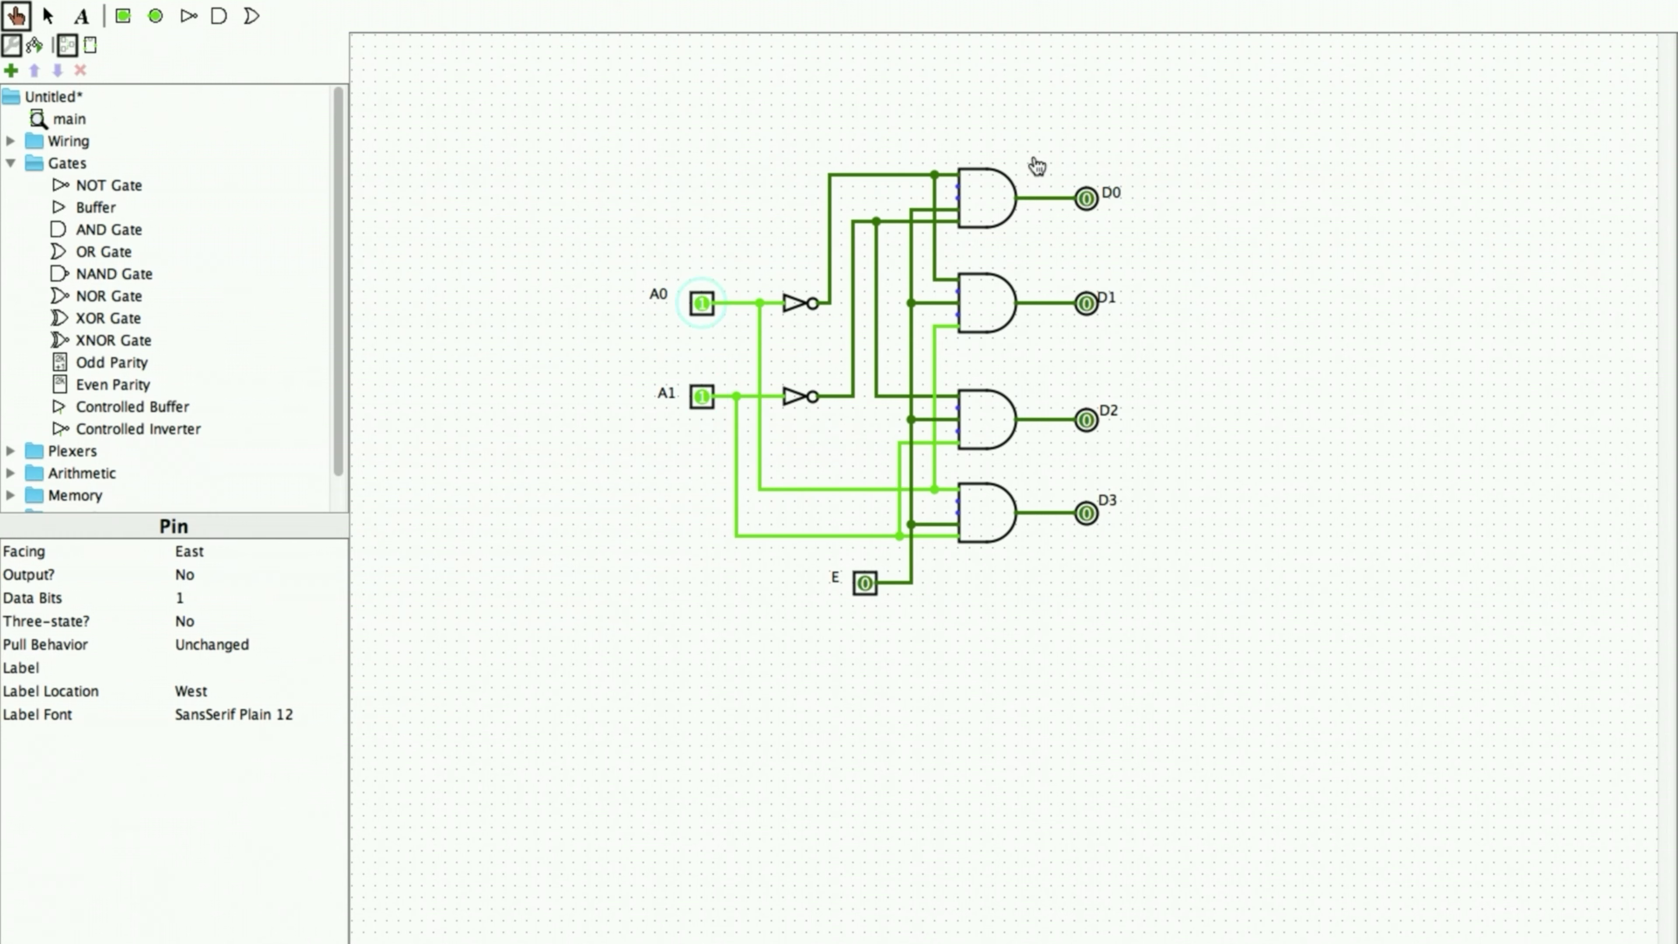
pyautogui.click(703, 396)
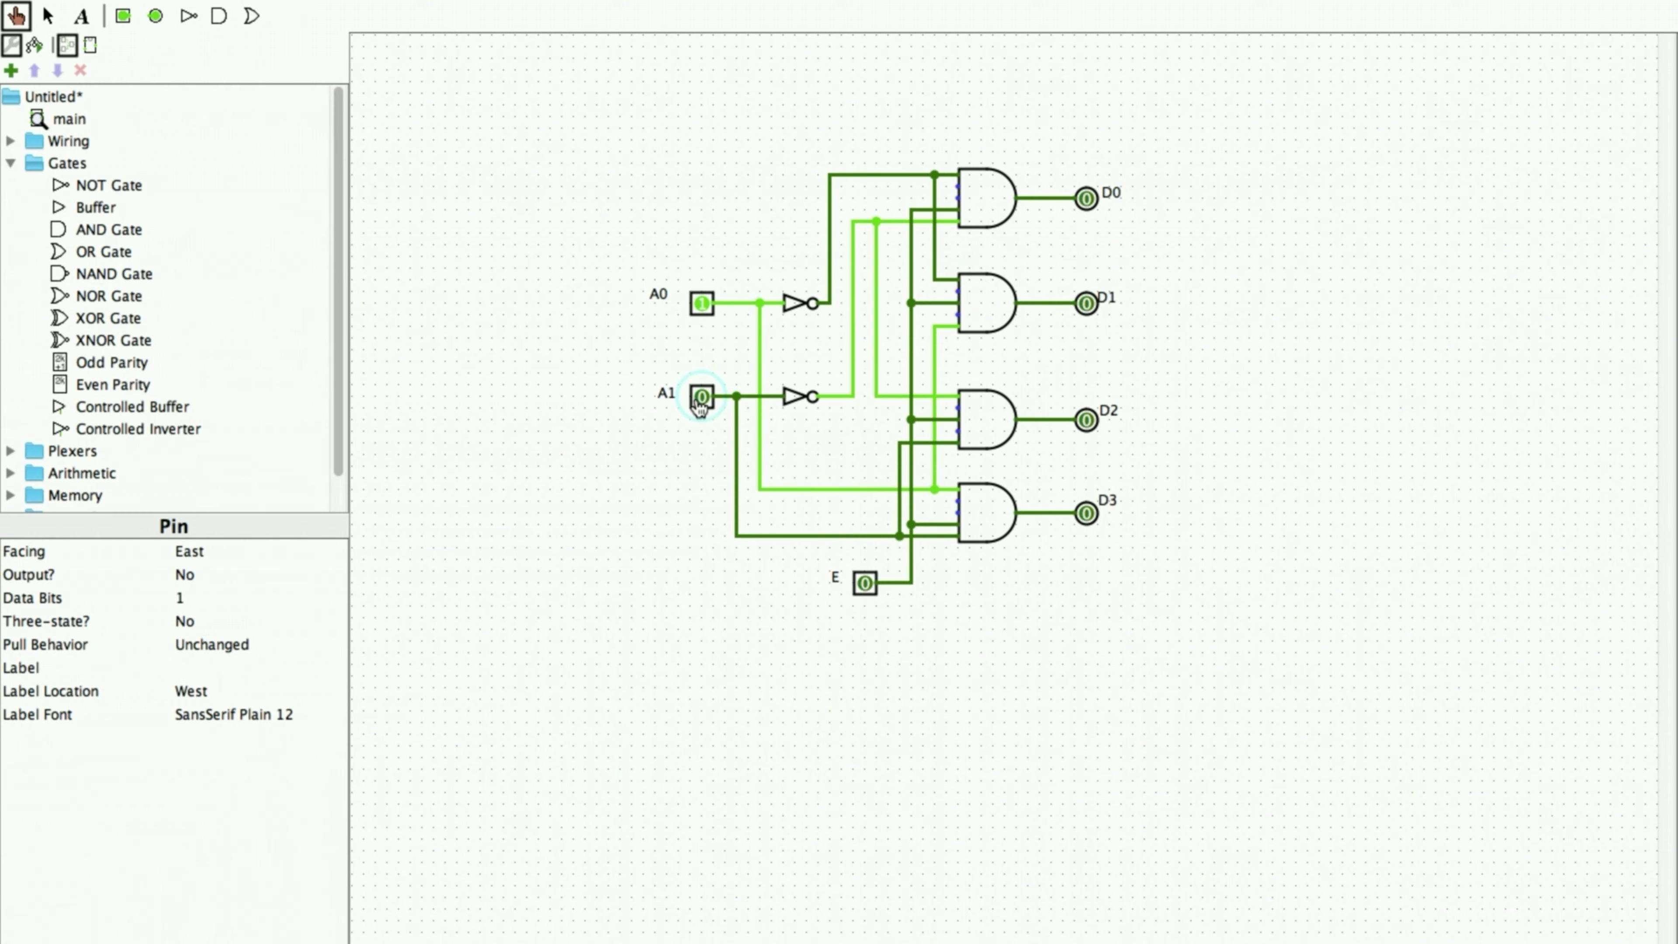
pyautogui.click(702, 304)
pyautogui.click(702, 396)
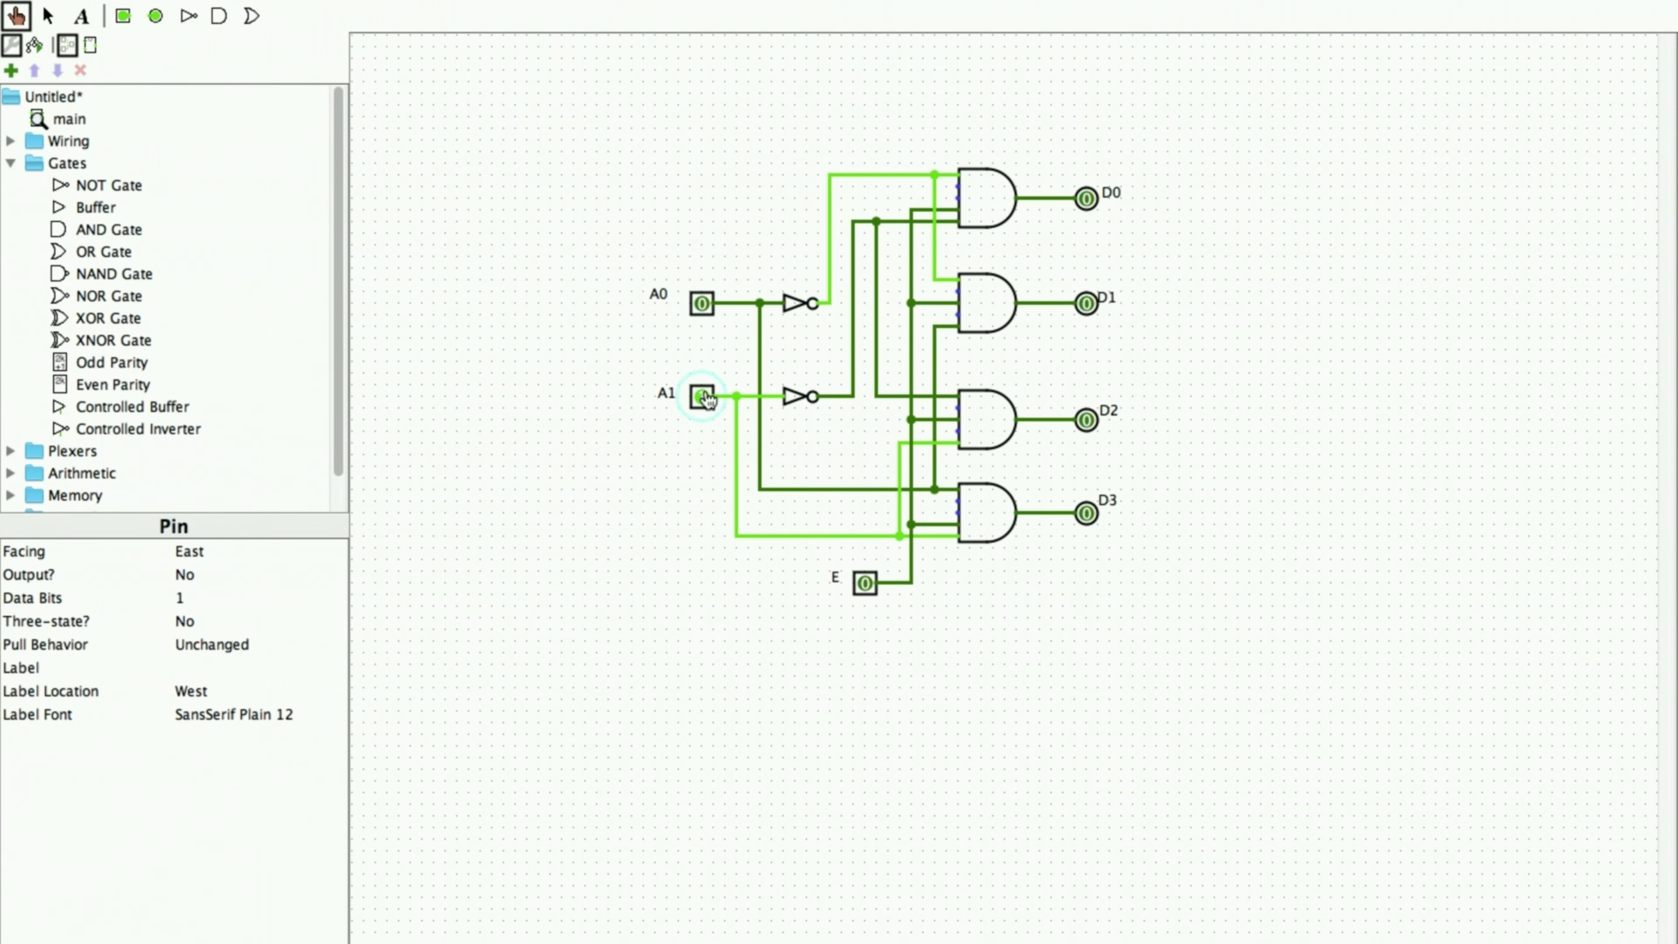
# - Test the decoder with E at 1 by switching A0 and A1 to both 0, only A1 at 1, only A0 at 1, and both 1
pyautogui.click(702, 397)
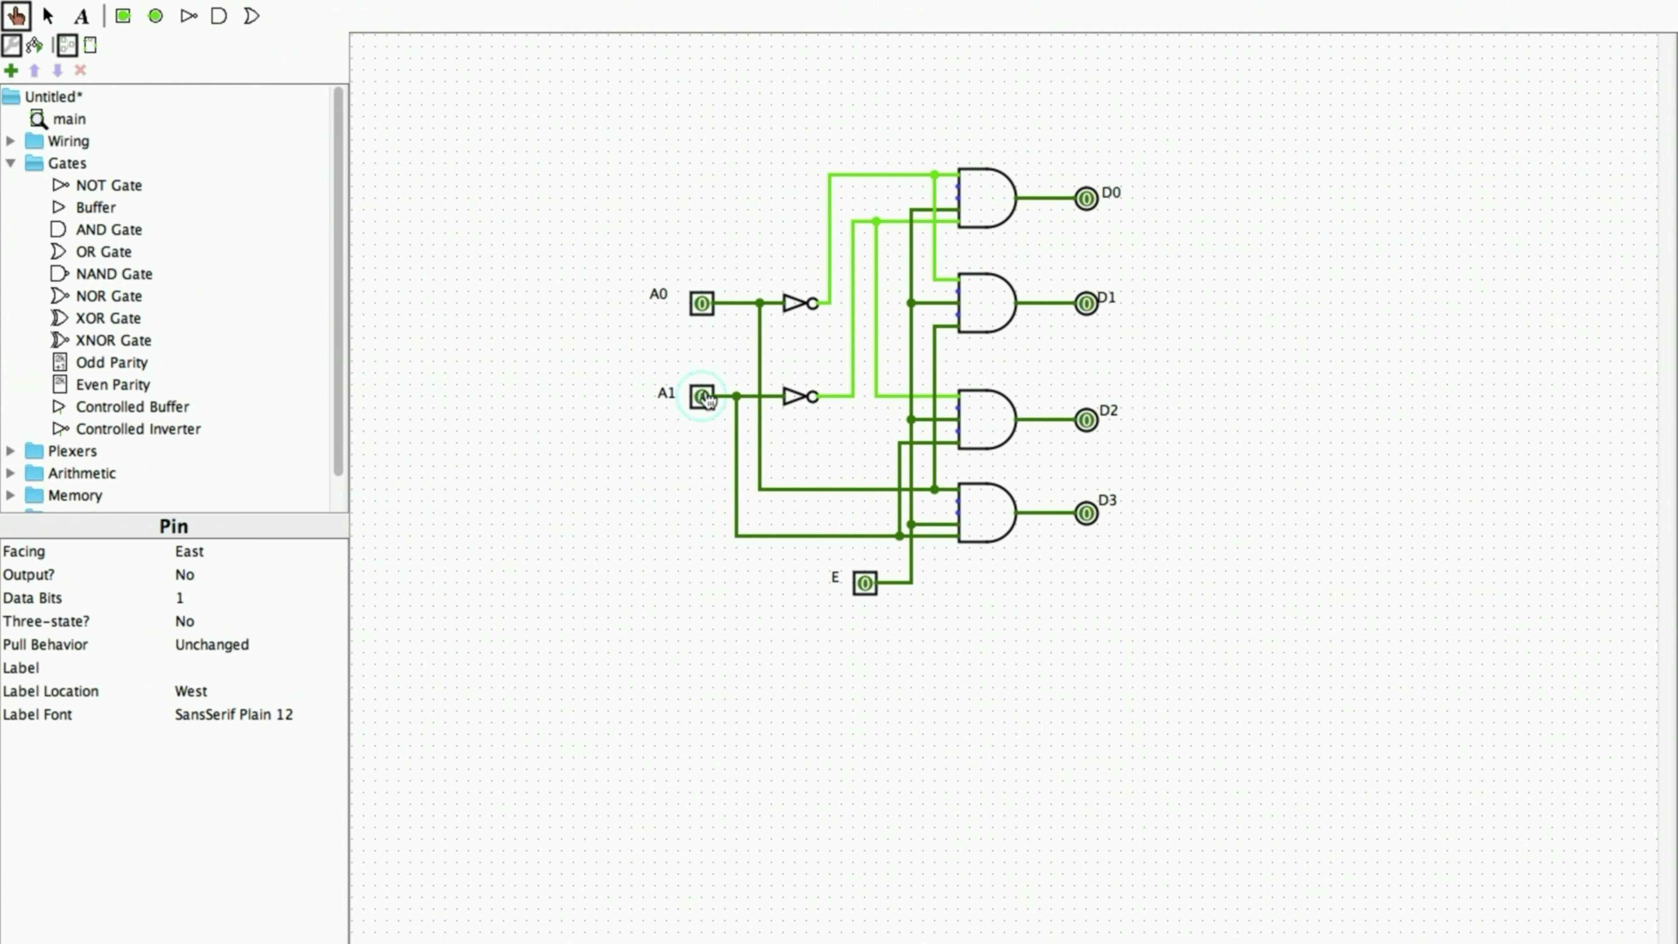
pyautogui.click(865, 583)
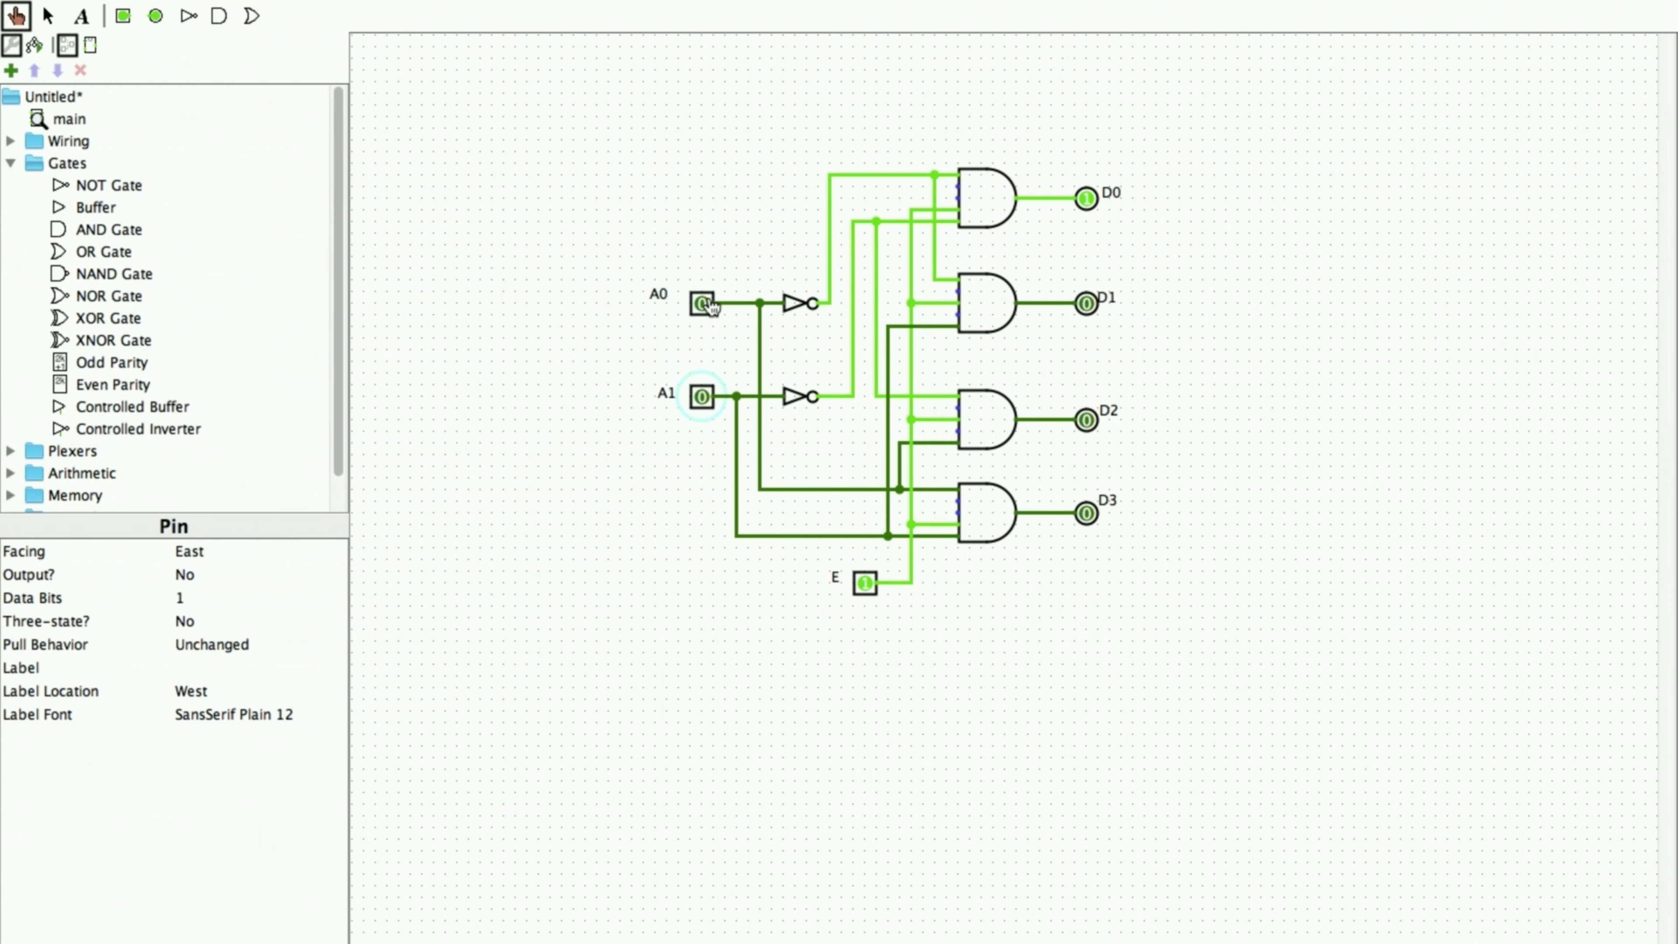
pyautogui.click(702, 396)
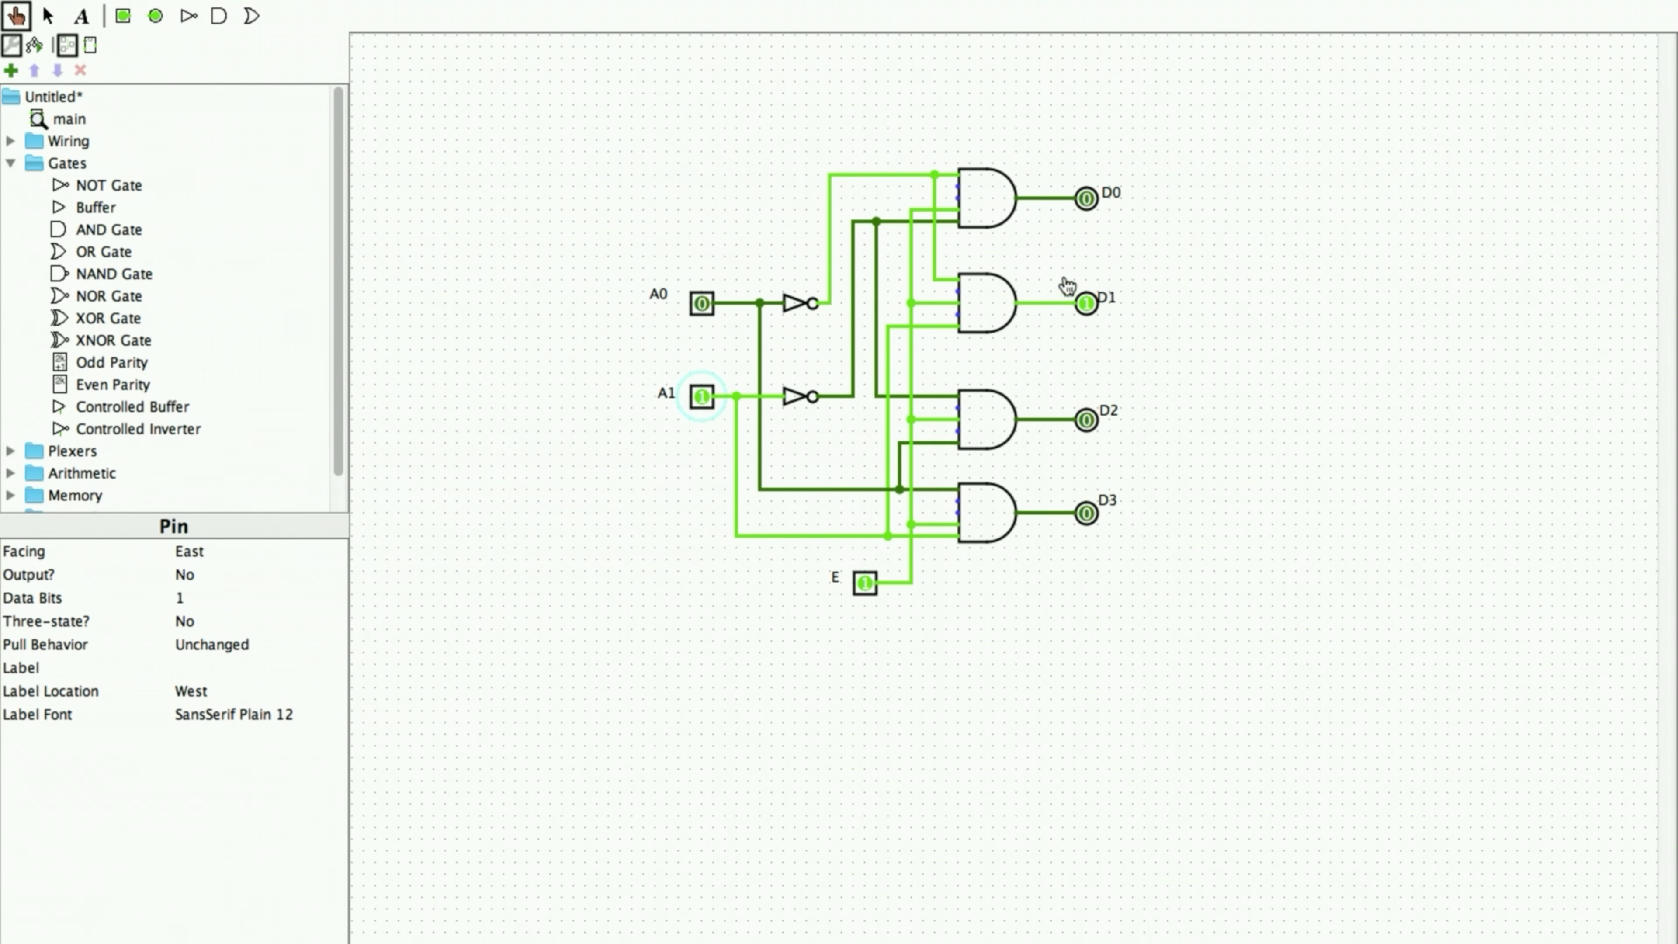
pyautogui.click(702, 396)
pyautogui.click(703, 305)
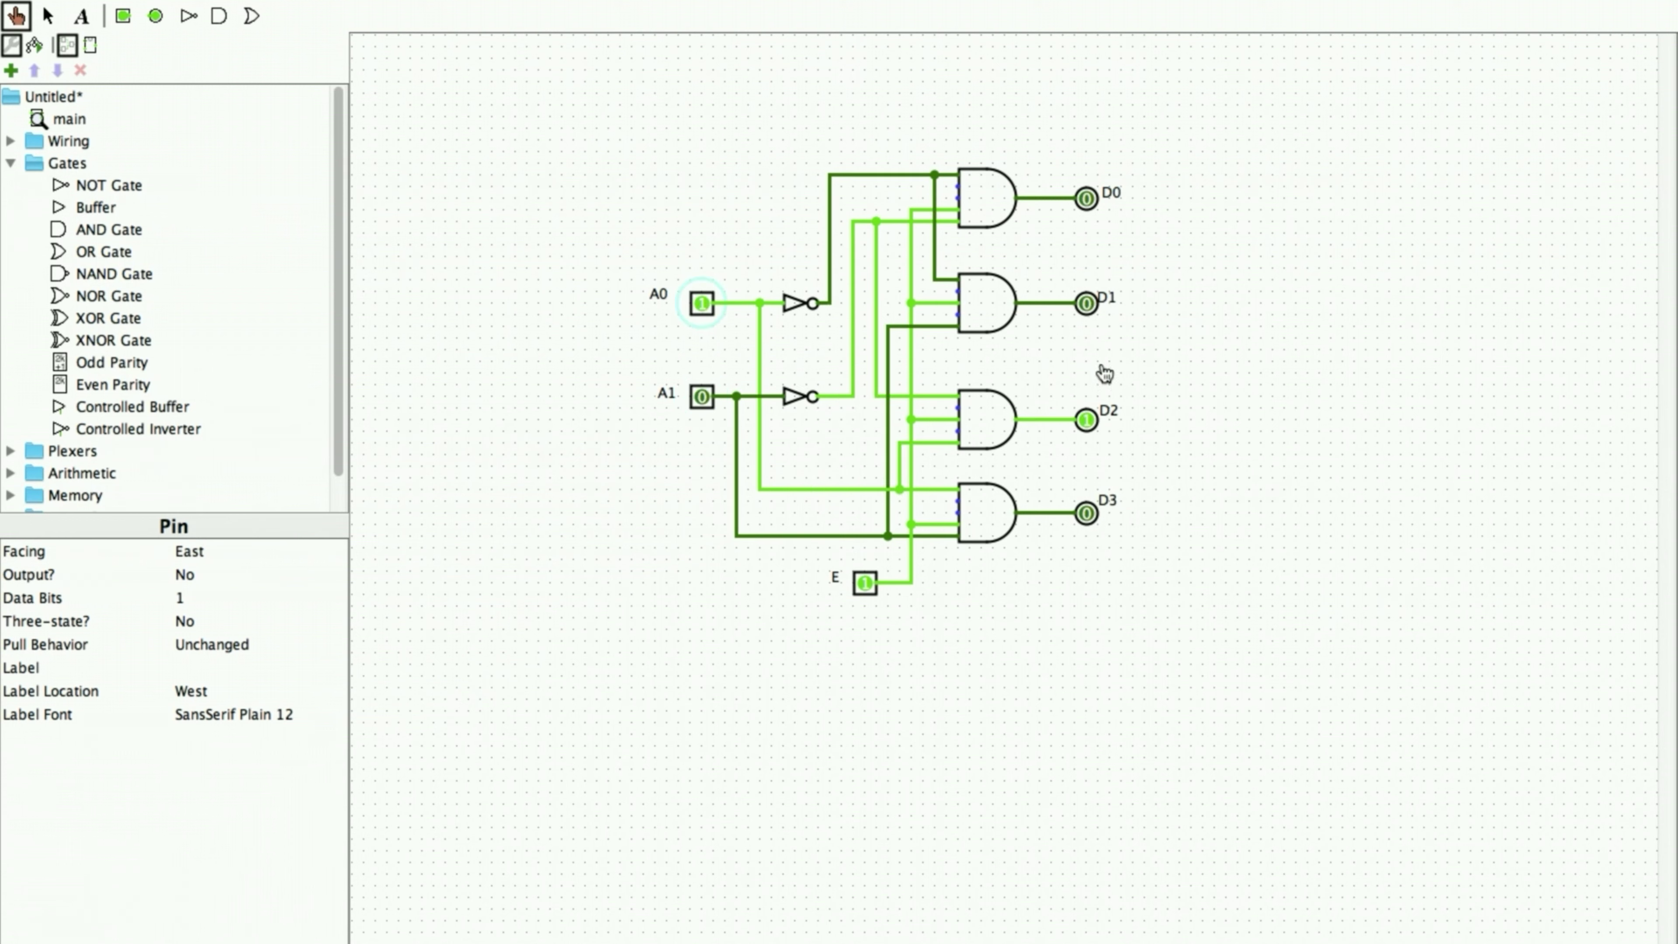
pyautogui.click(703, 398)
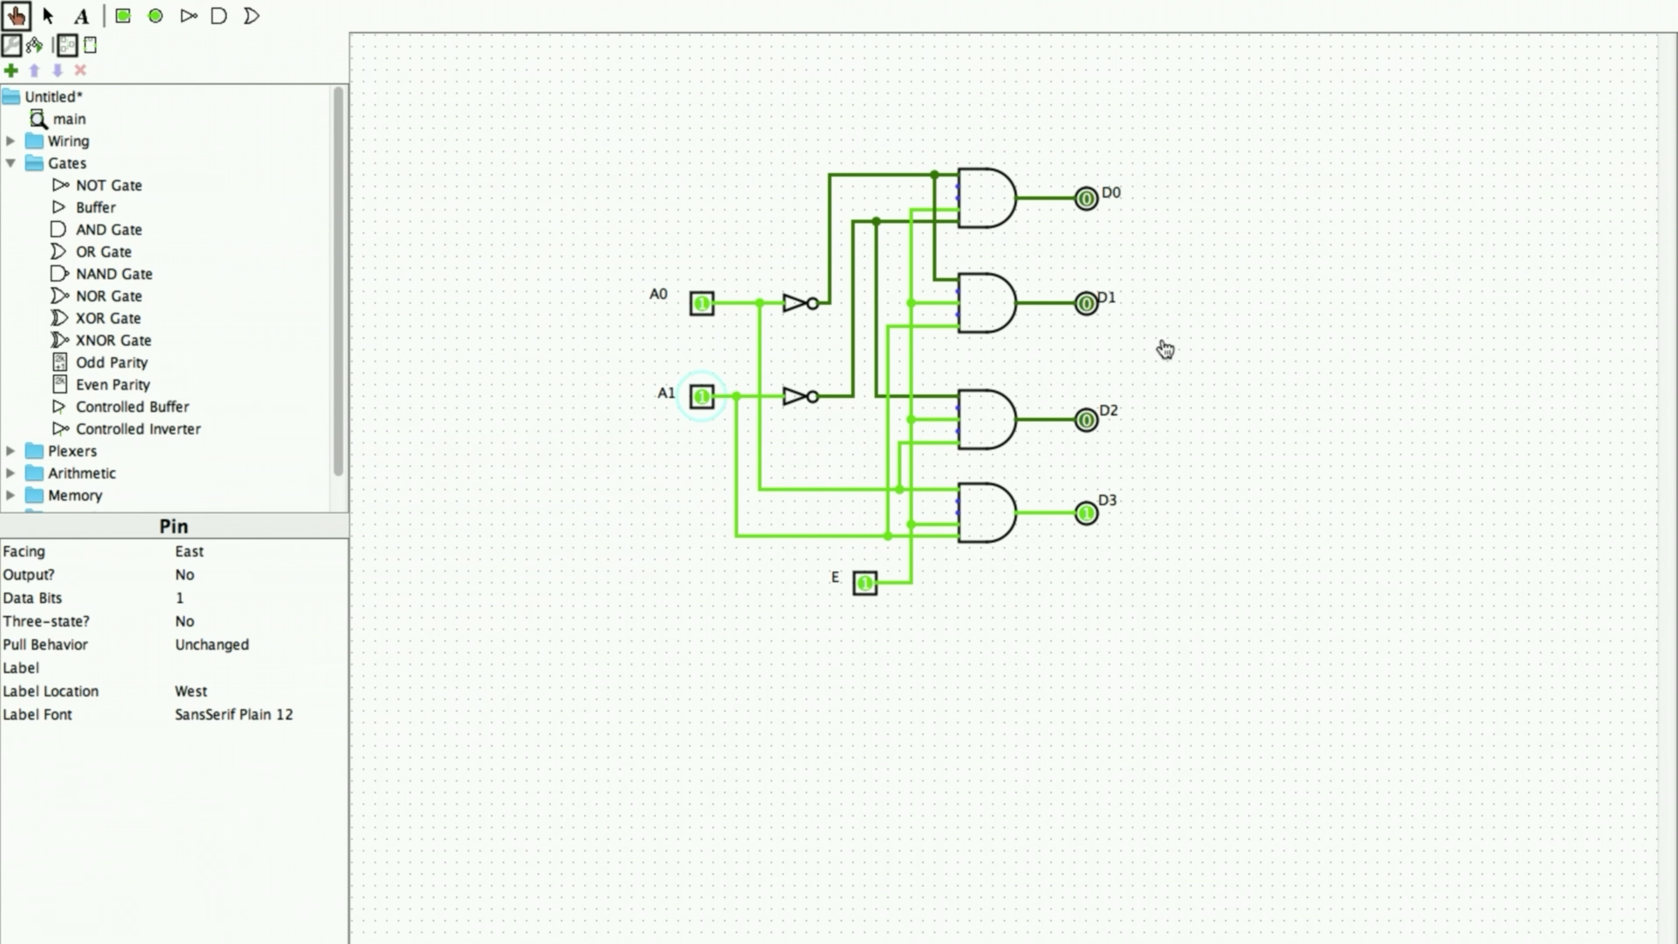
# - Delete the four output pins at D0, D1, D2 and D3, keeping their wires and labels
pyautogui.click(12, 164)
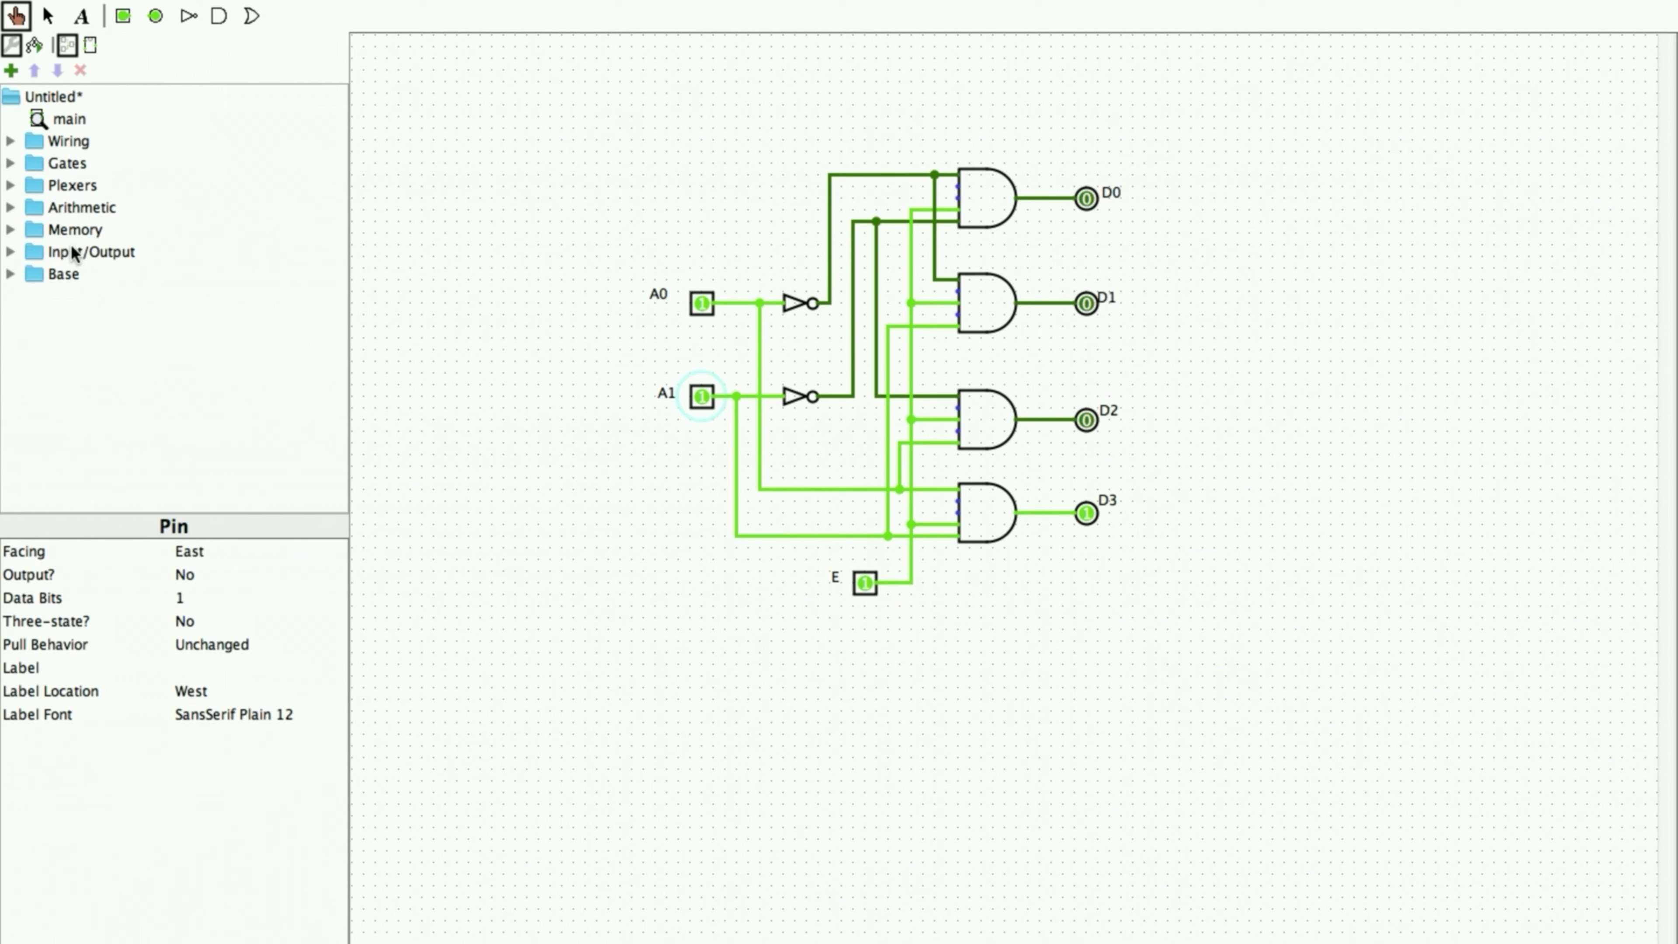
pyautogui.click(9, 253)
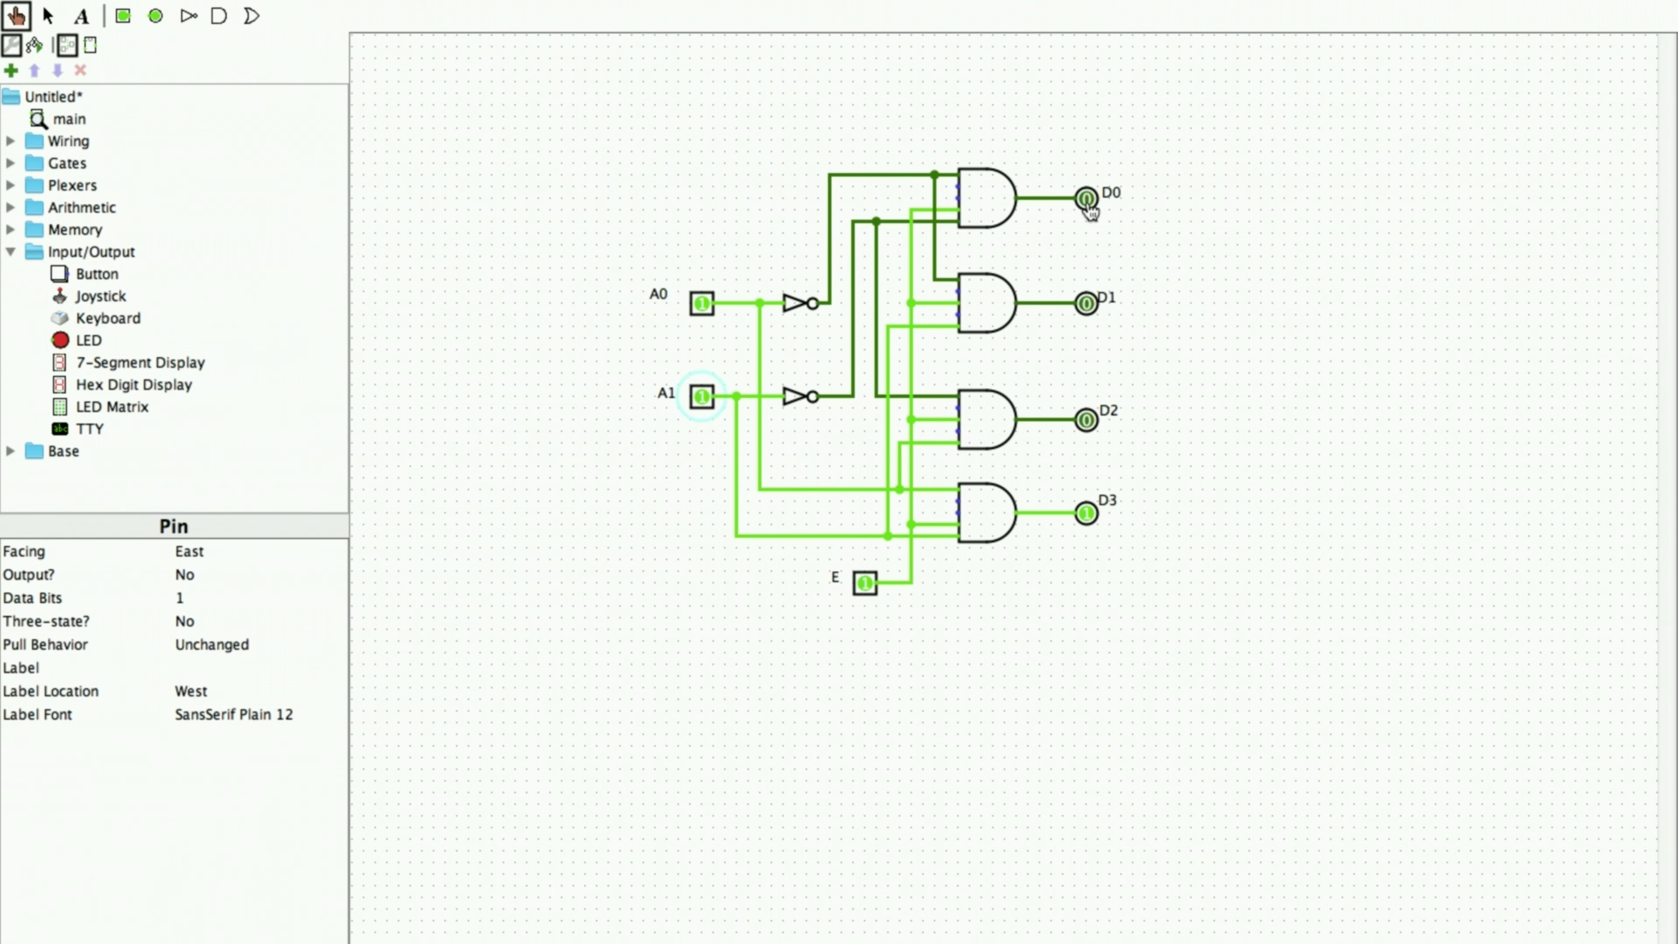
pyautogui.click(47, 16)
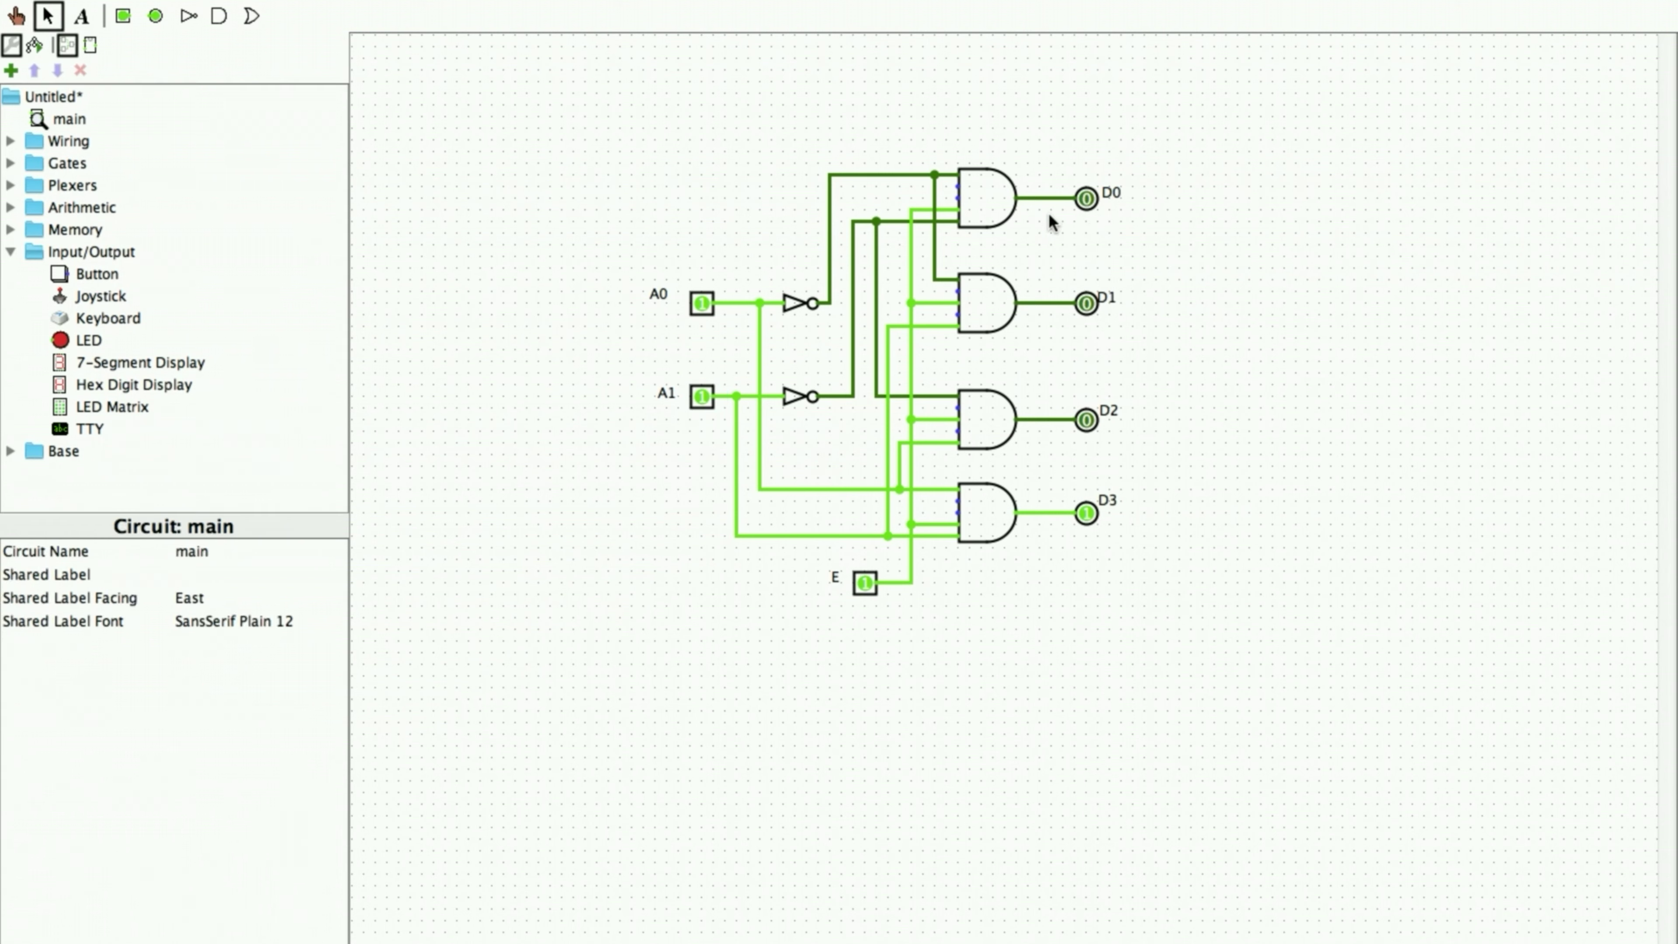
pyautogui.click(1092, 200)
pyautogui.press('Delete')
pyautogui.click(1088, 303)
pyautogui.press('Delete')
pyautogui.click(1088, 421)
pyautogui.press('Delete')
pyautogui.click(1086, 513)
pyautogui.press('Delete')
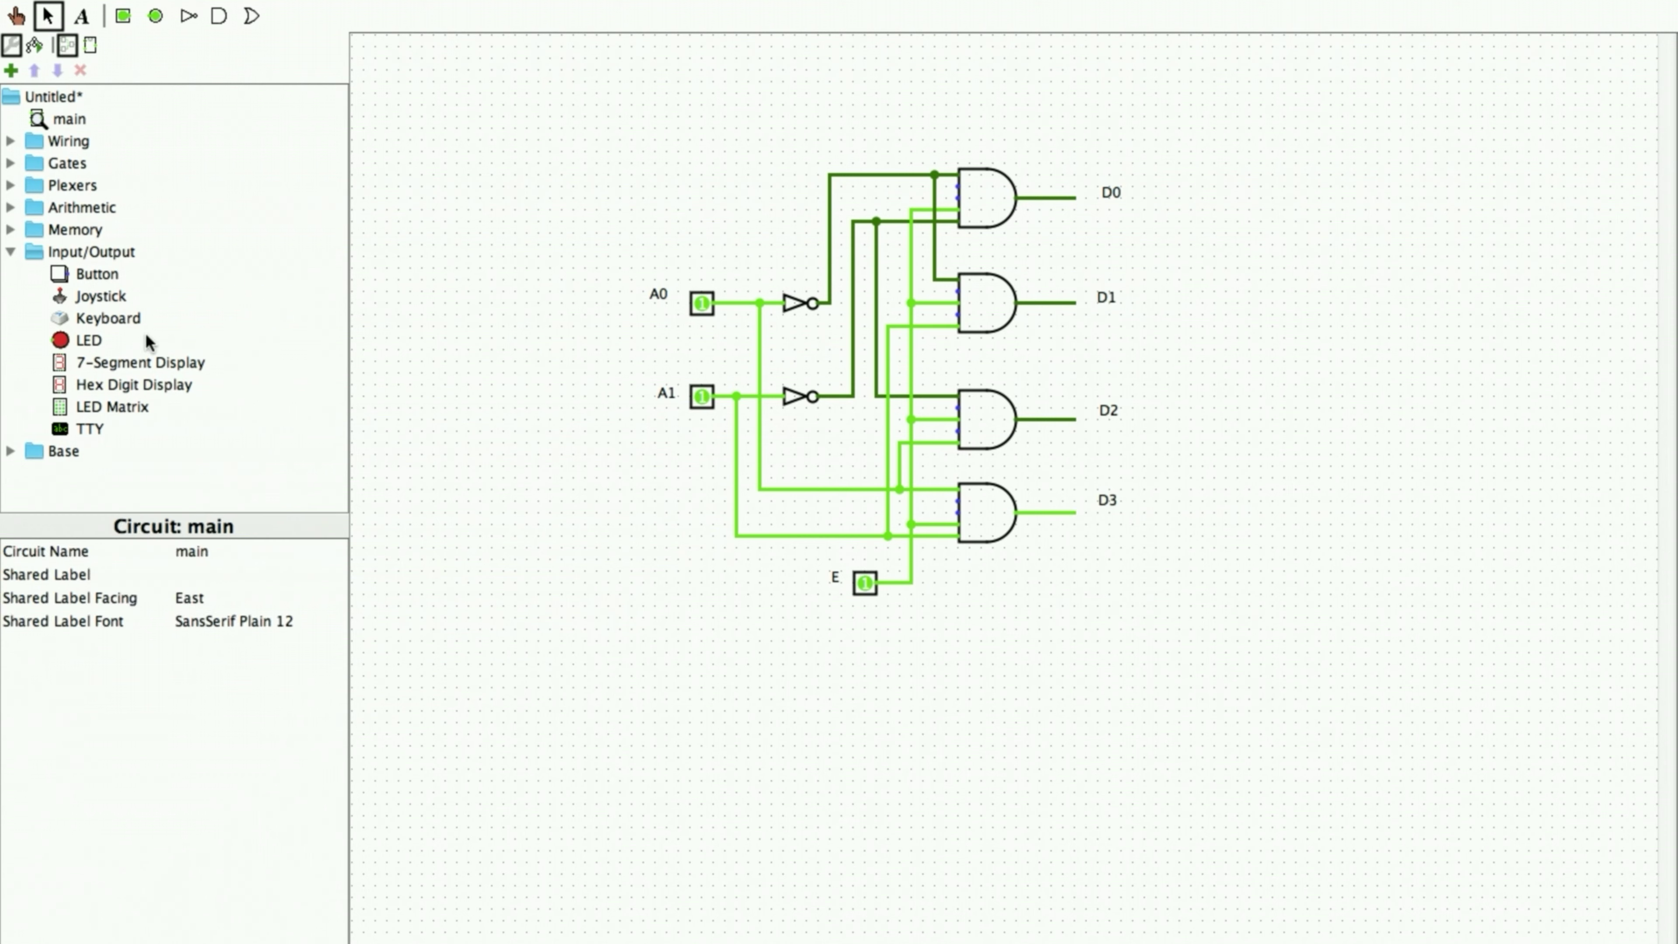
# - Place an LED at the end of each of the four AND gate output wires, D0 to D3
pyautogui.click(92, 340)
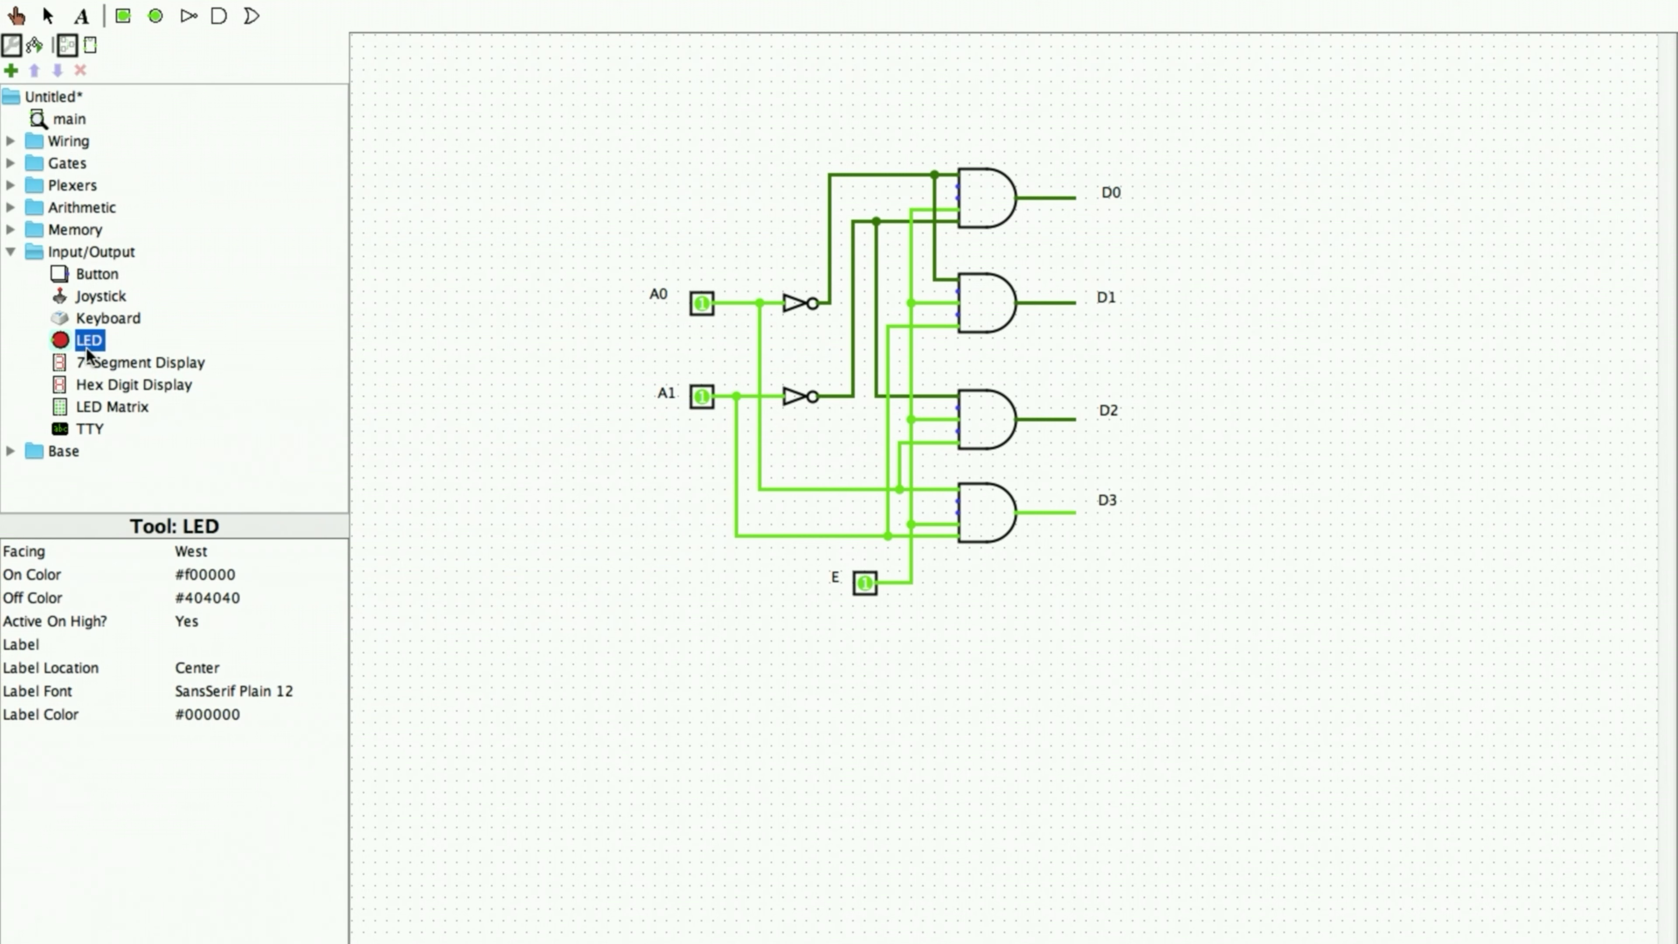
pyautogui.click(1078, 199)
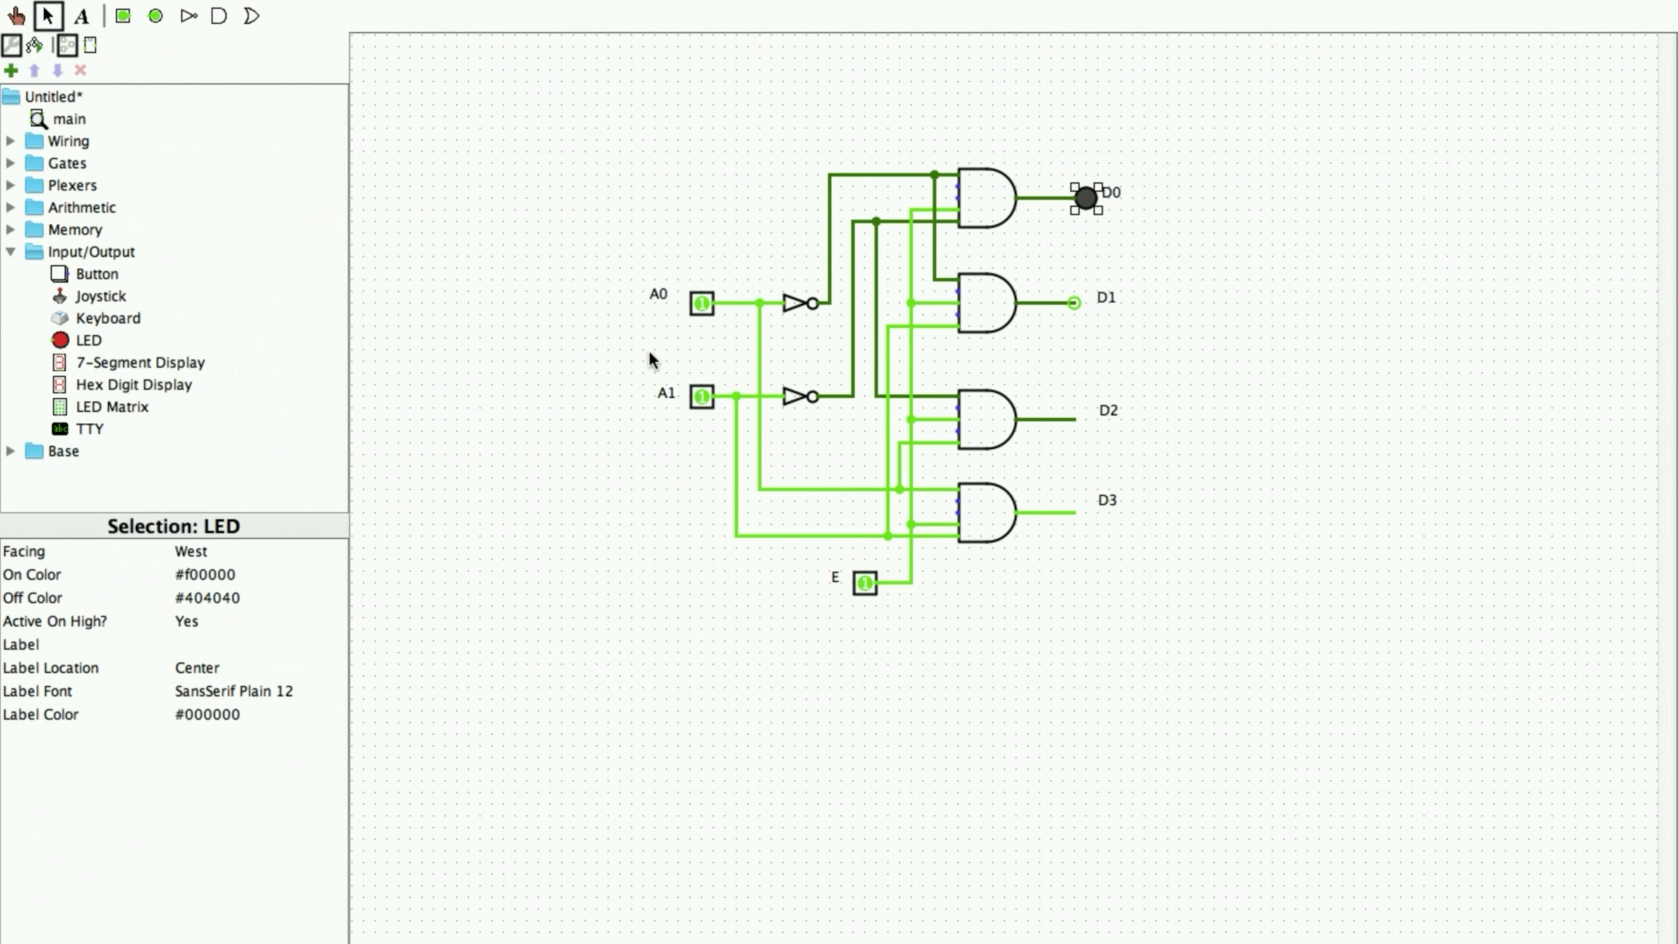
pyautogui.click(88, 340)
pyautogui.click(1080, 303)
pyautogui.click(88, 339)
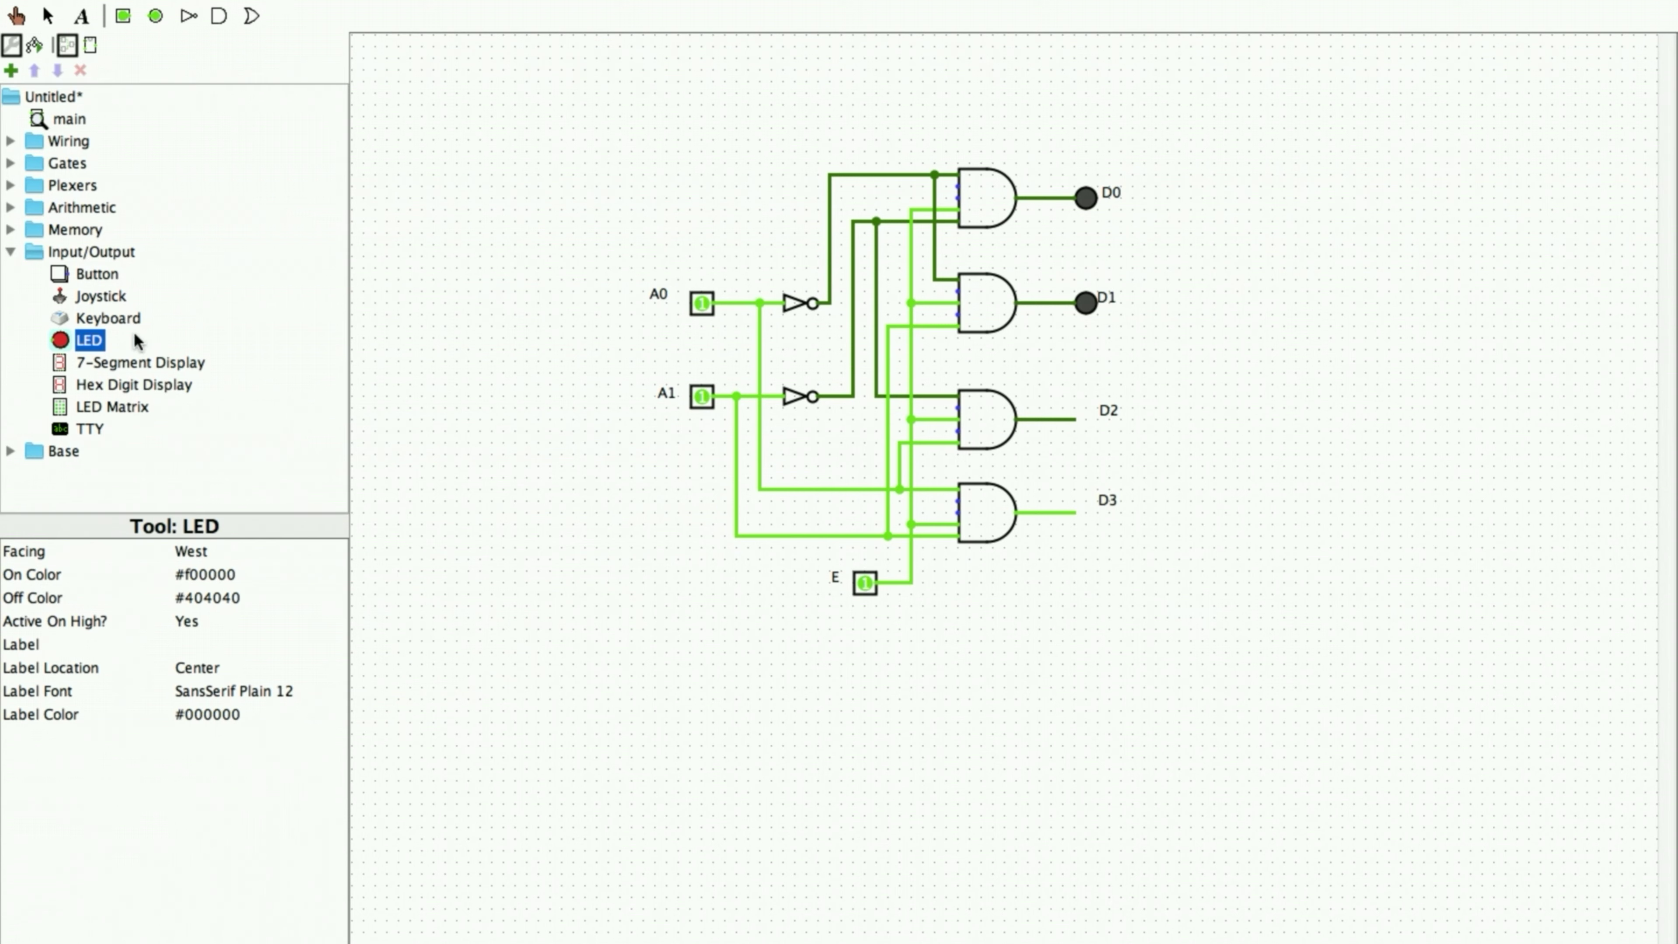
pyautogui.click(1081, 419)
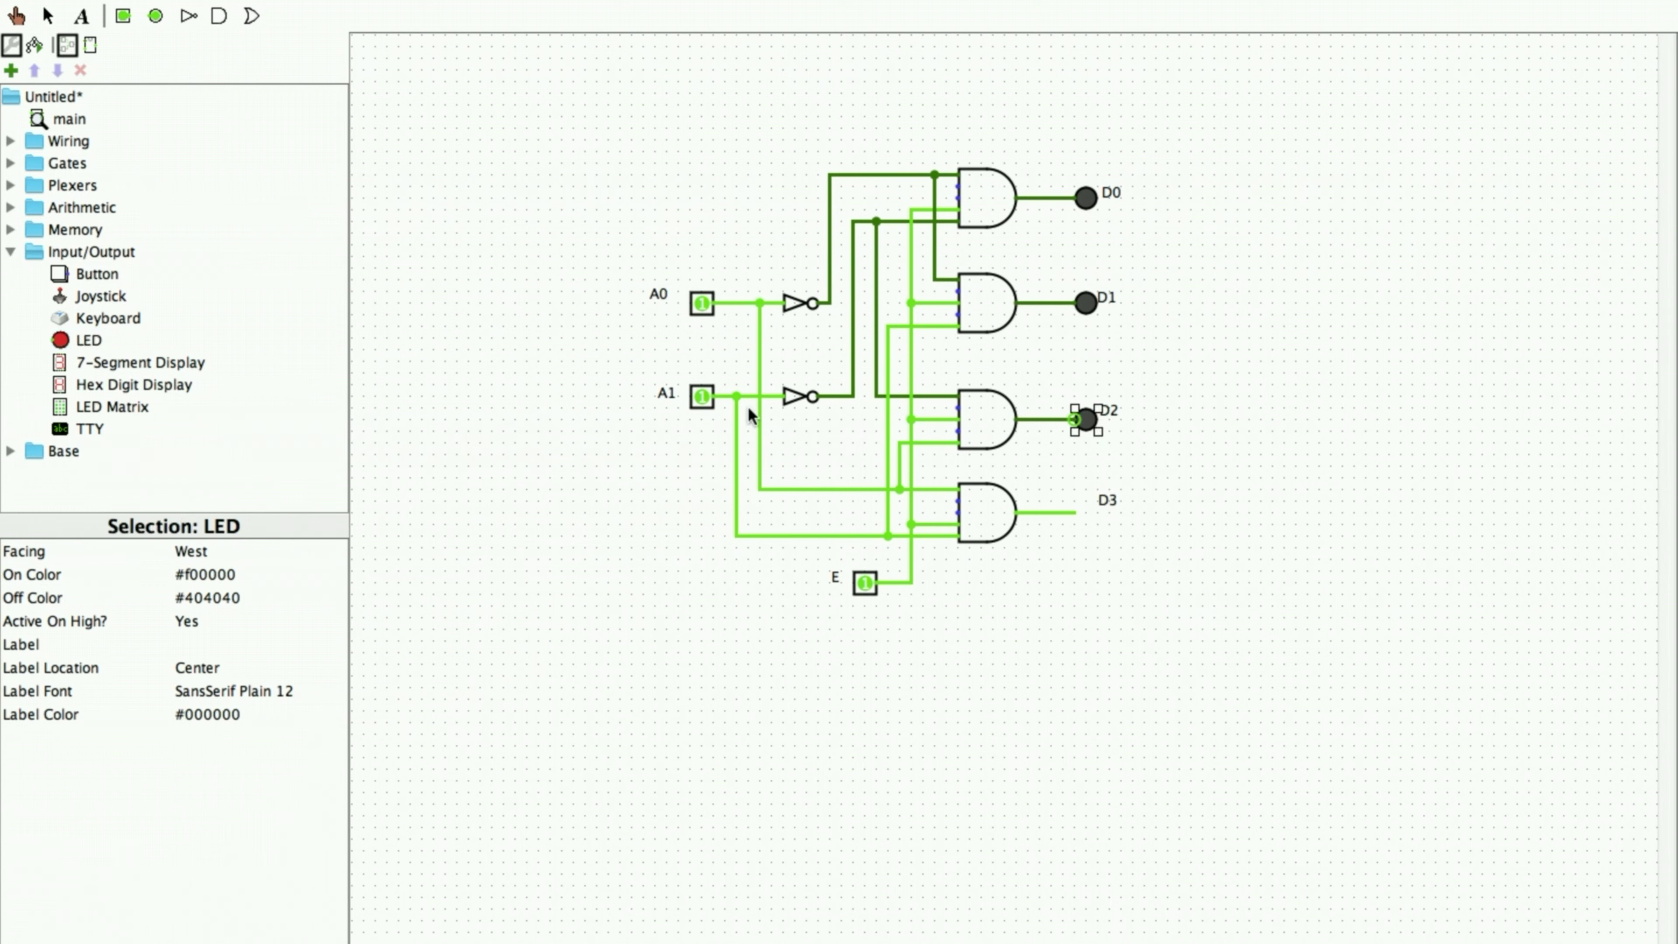
pyautogui.click(89, 339)
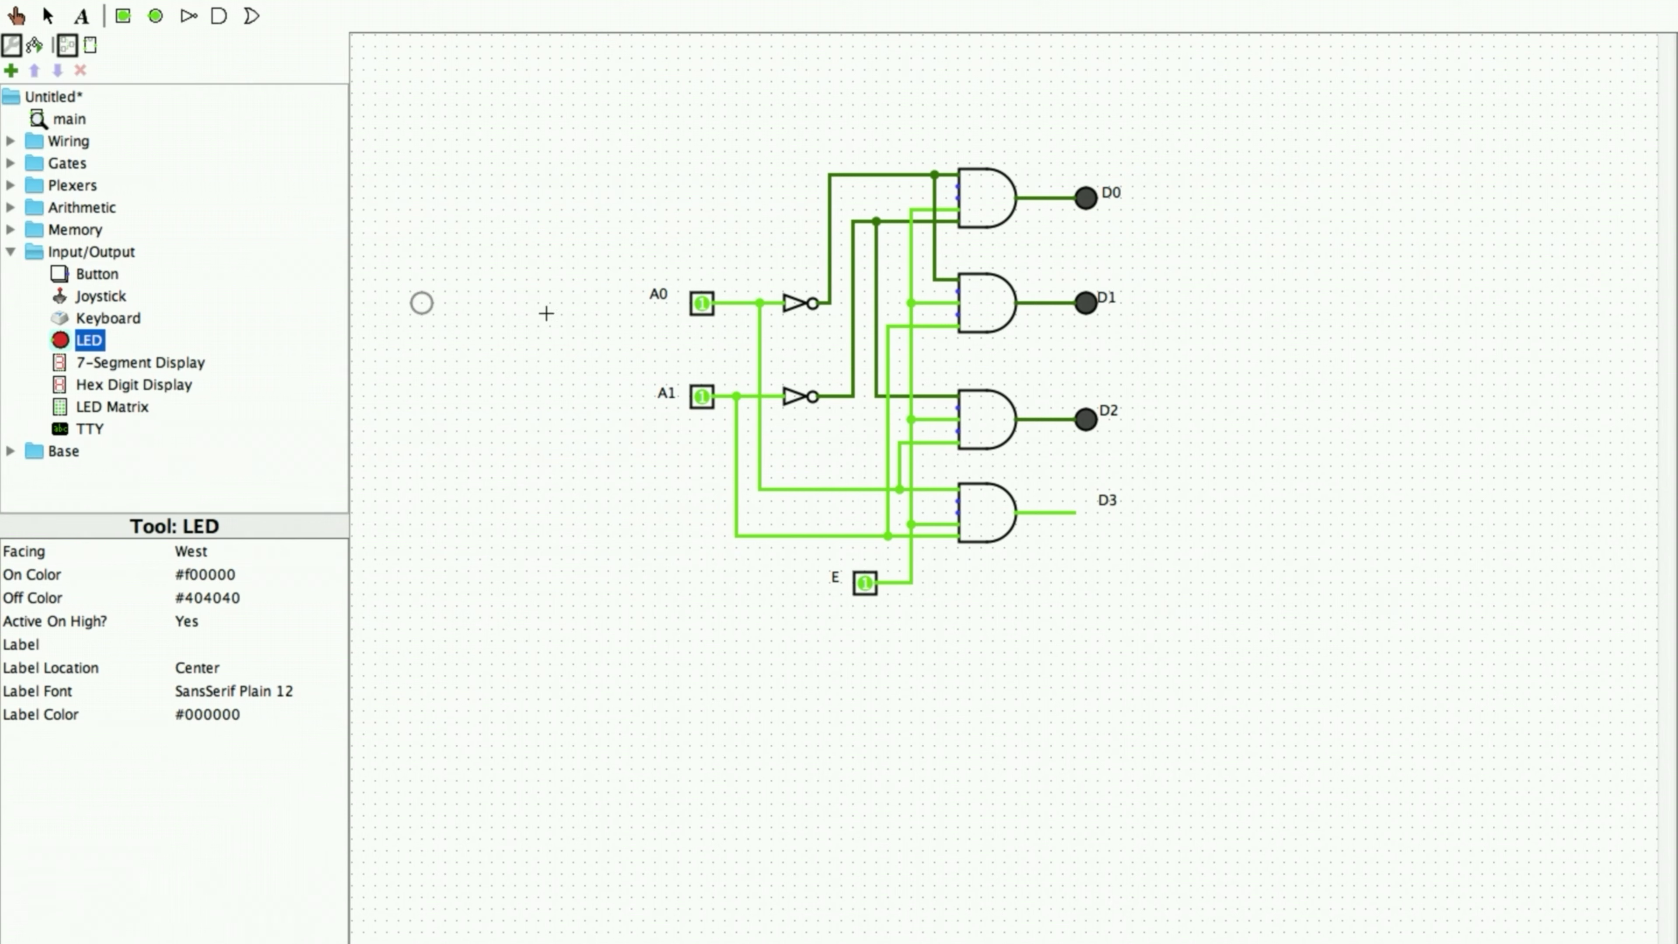
pyautogui.click(1070, 514)
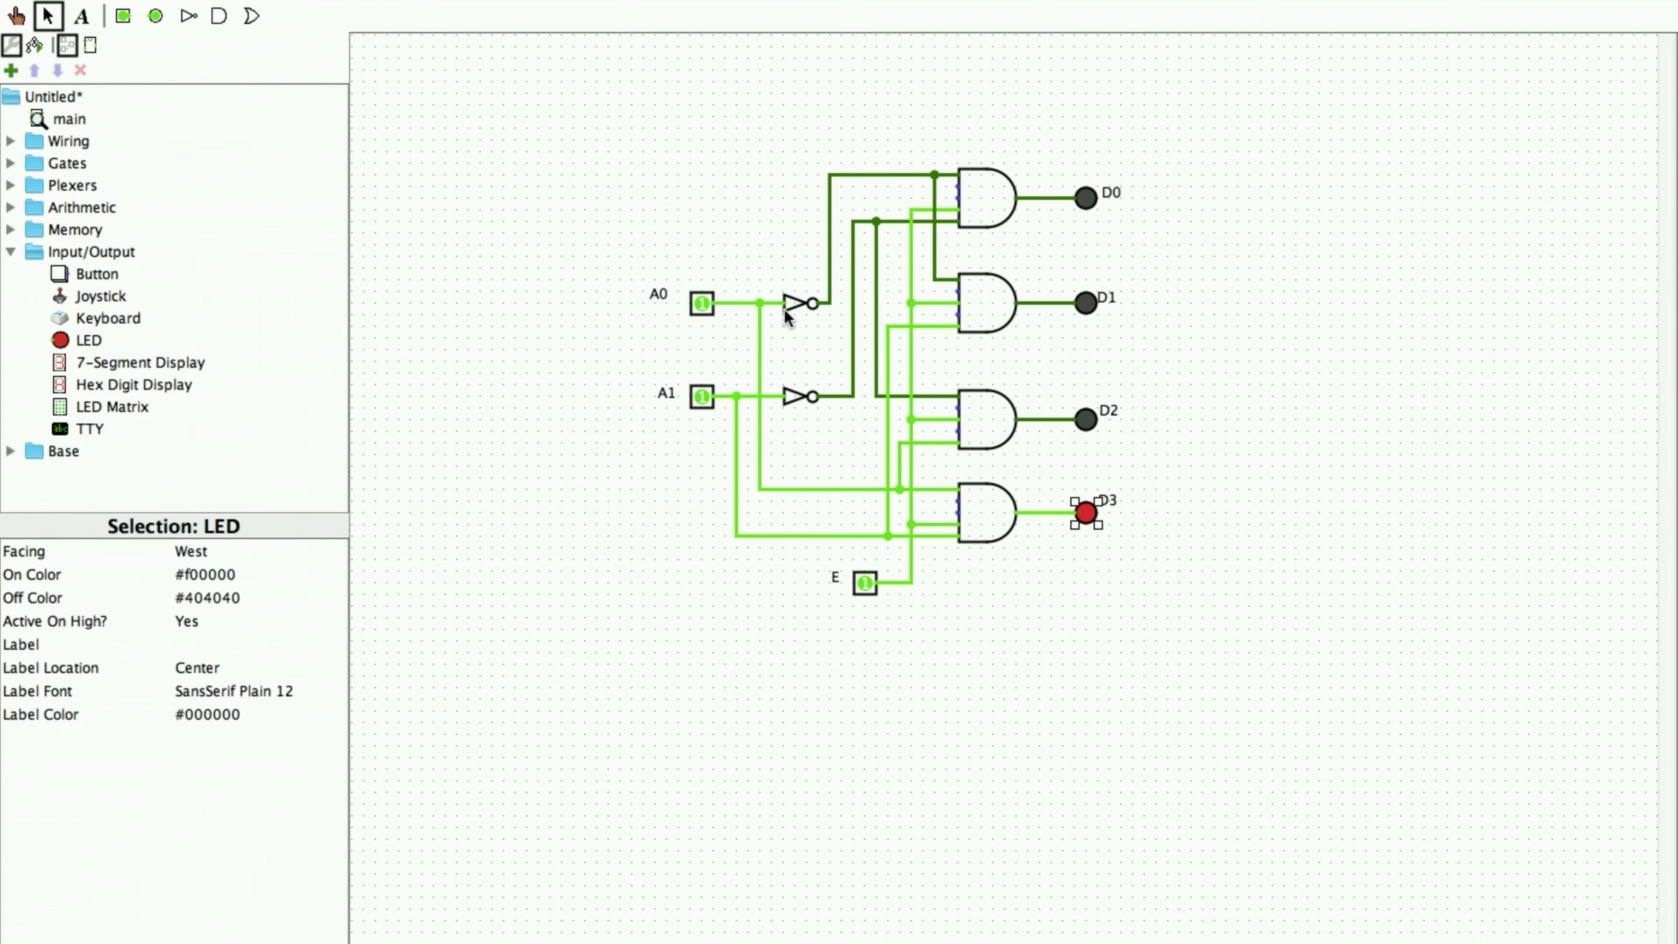
# - Test the LED outputs with the decoder disabled by switching E to 0, followed by A1 and A0 to 0
pyautogui.click(872, 588)
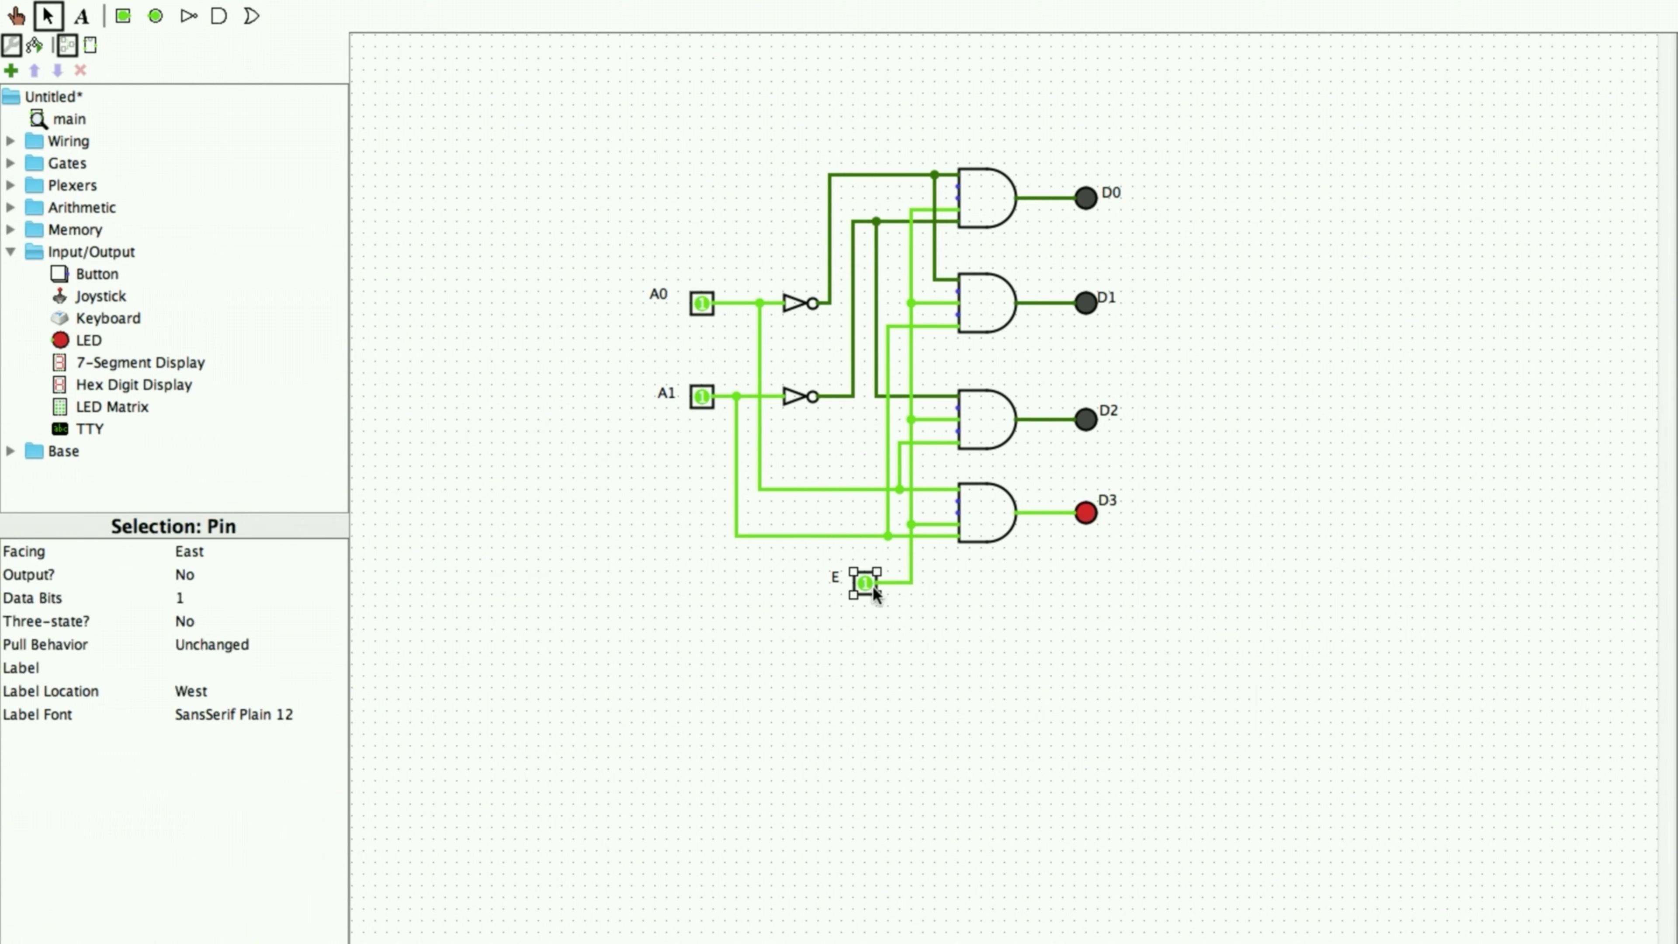
pyautogui.click(16, 16)
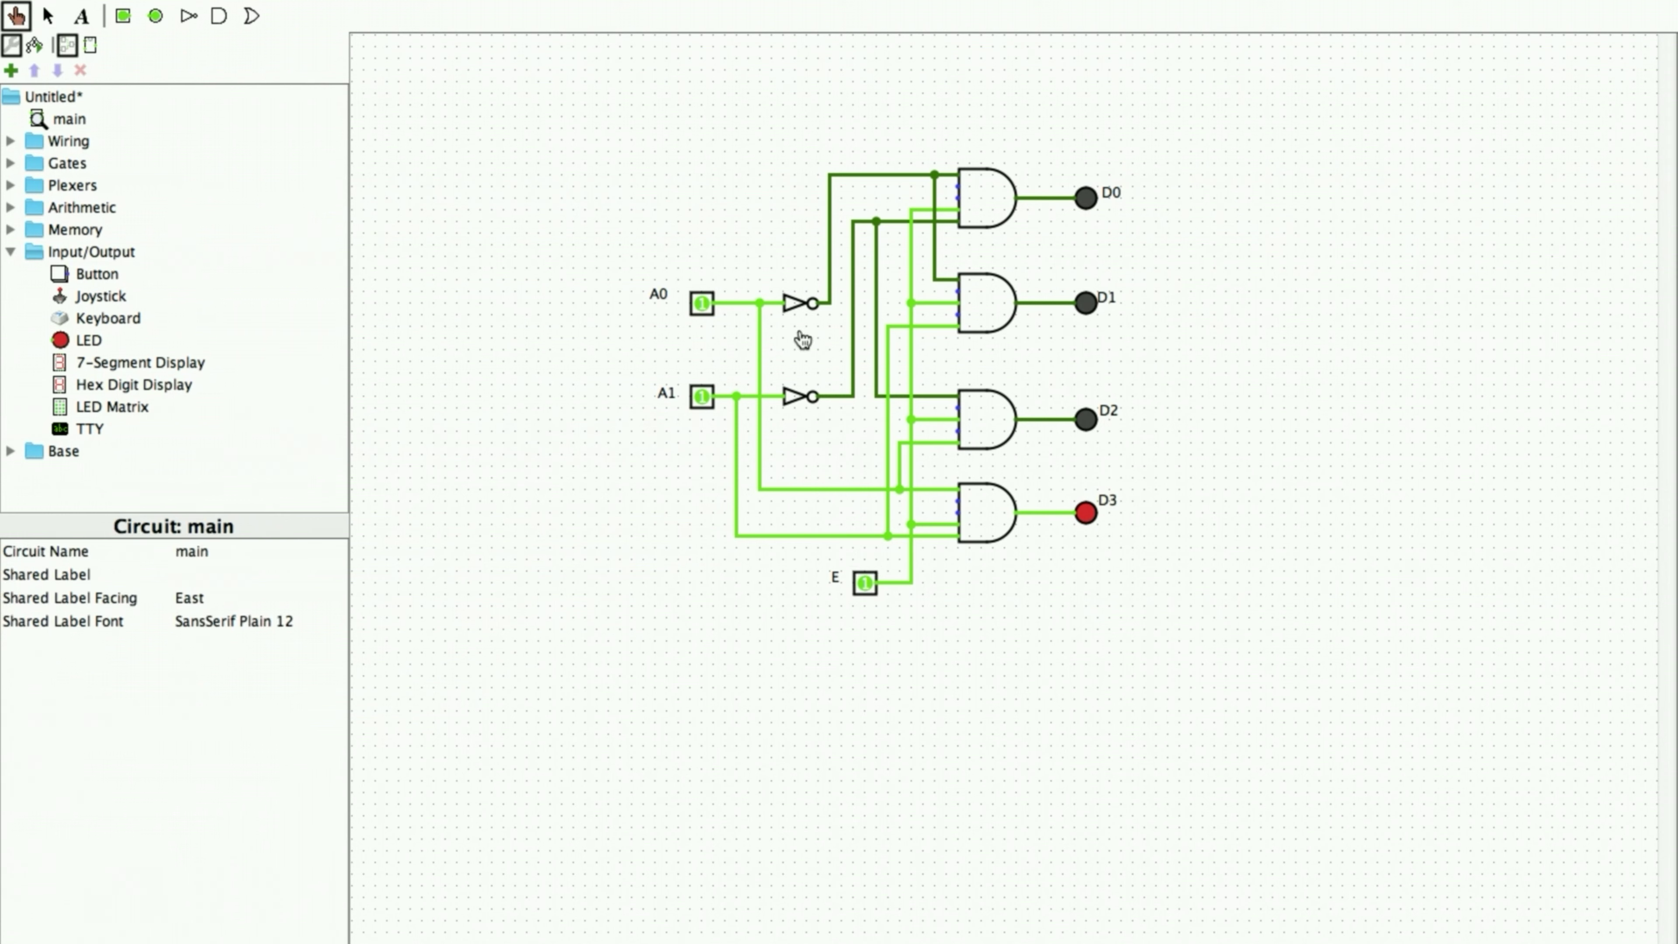
pyautogui.click(865, 582)
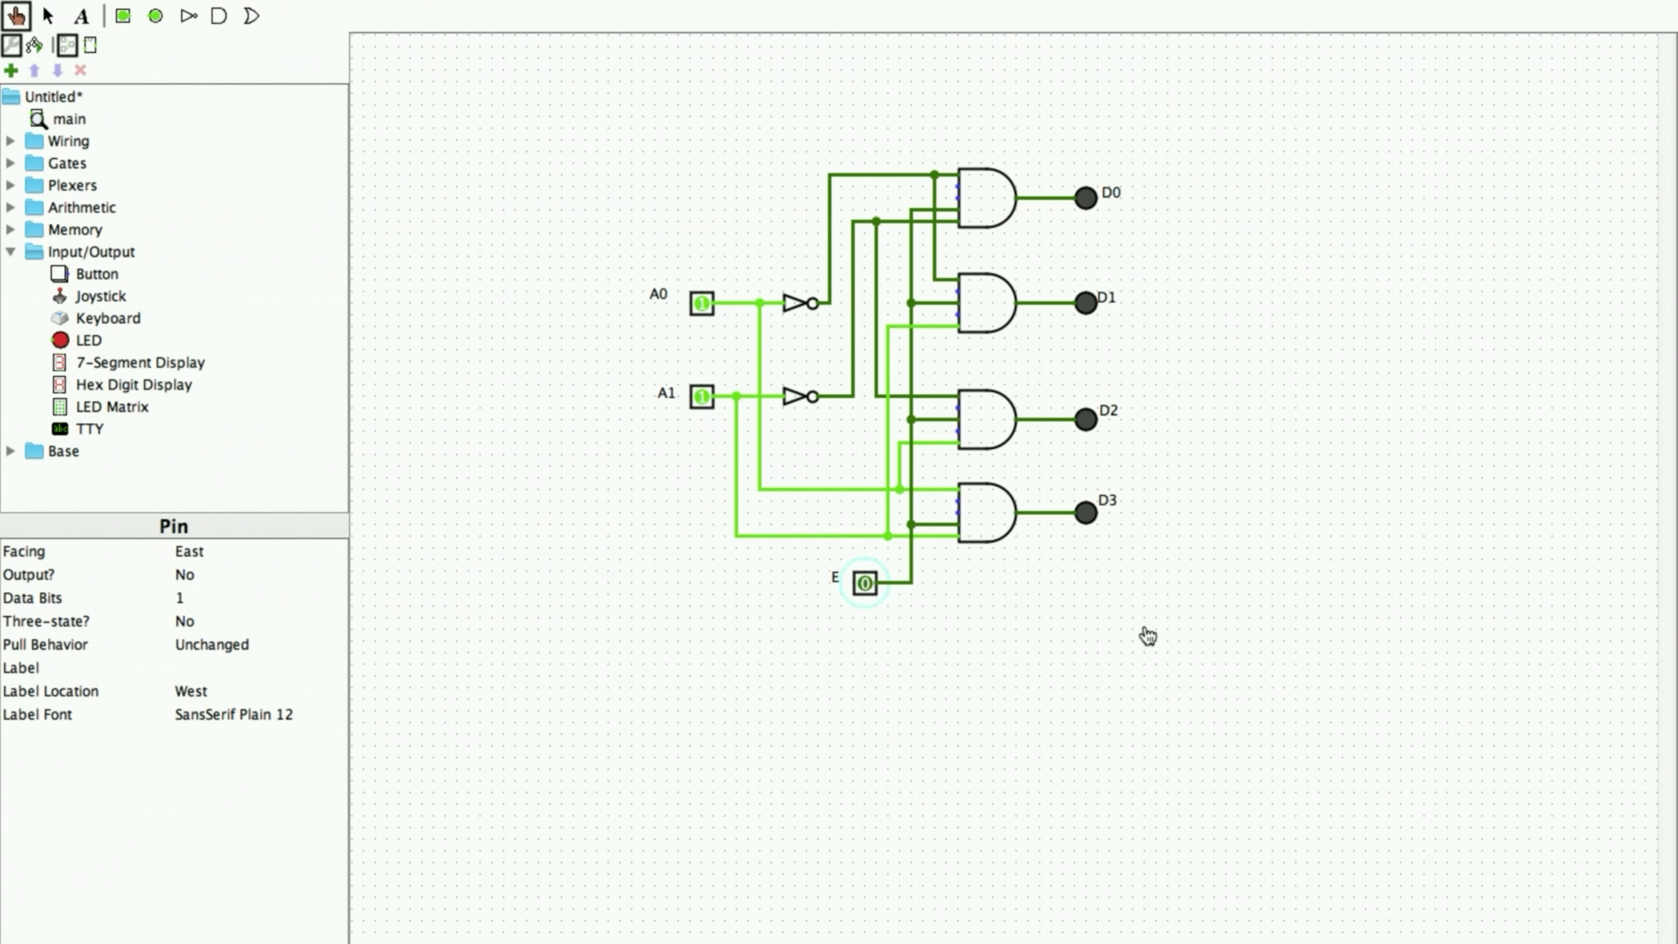
pyautogui.click(702, 397)
pyautogui.click(702, 303)
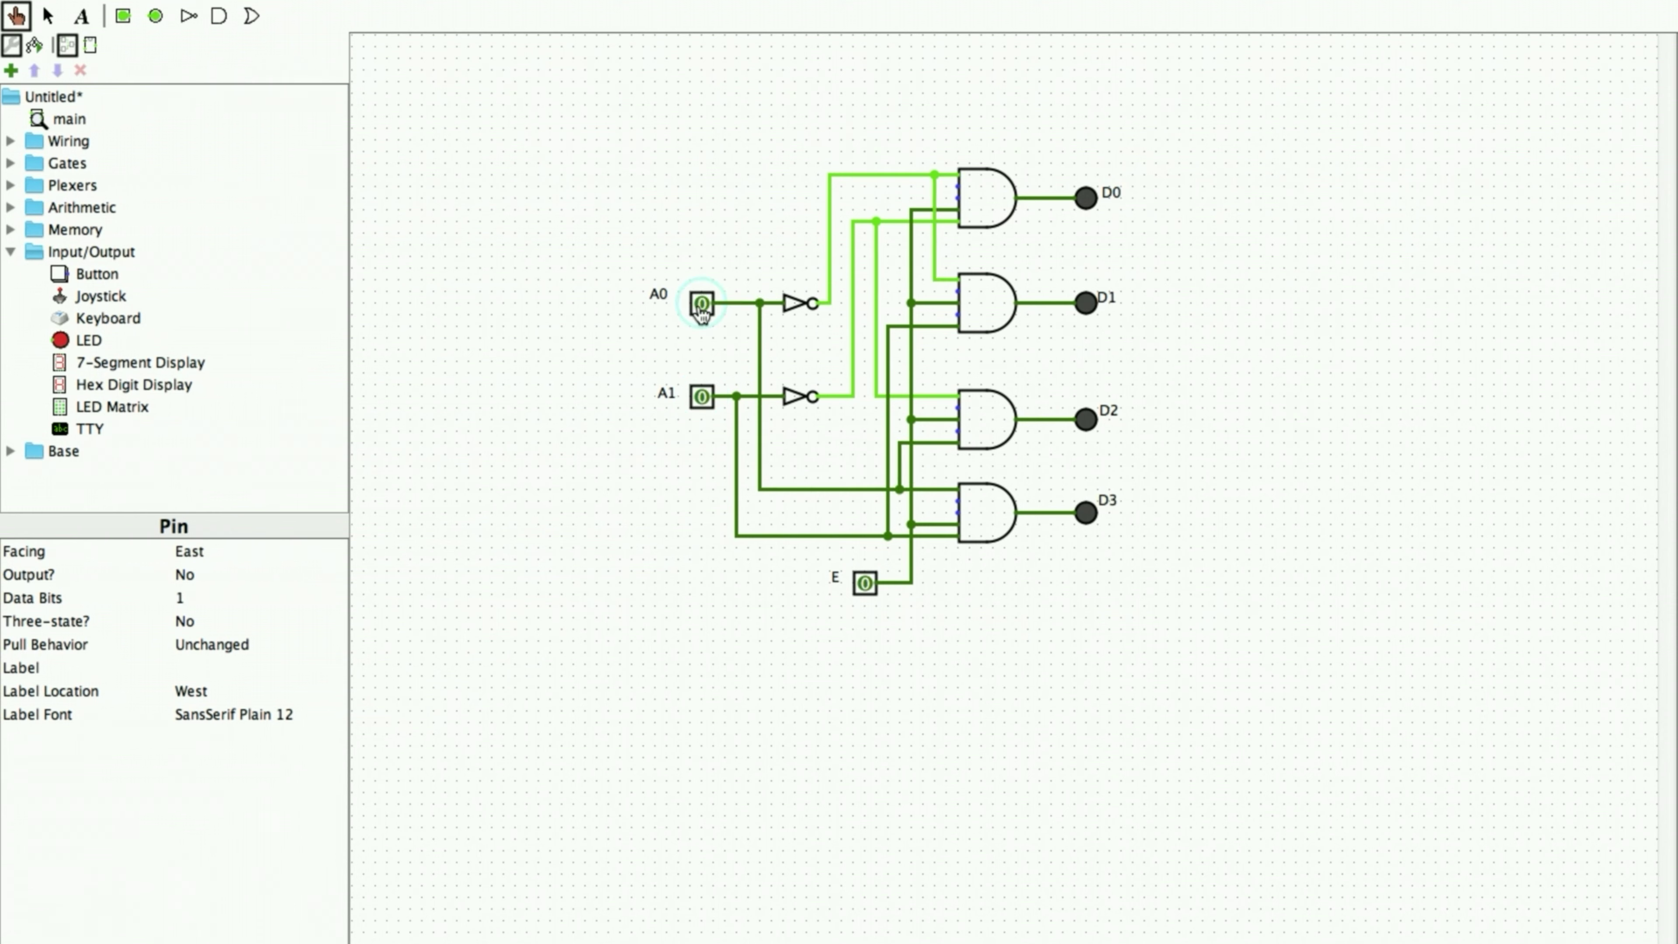
# - Test the LED outputs with E at 1 for A0 and A1 both 0, only A1 at 1, only A0 at 1, and both 1
pyautogui.click(866, 586)
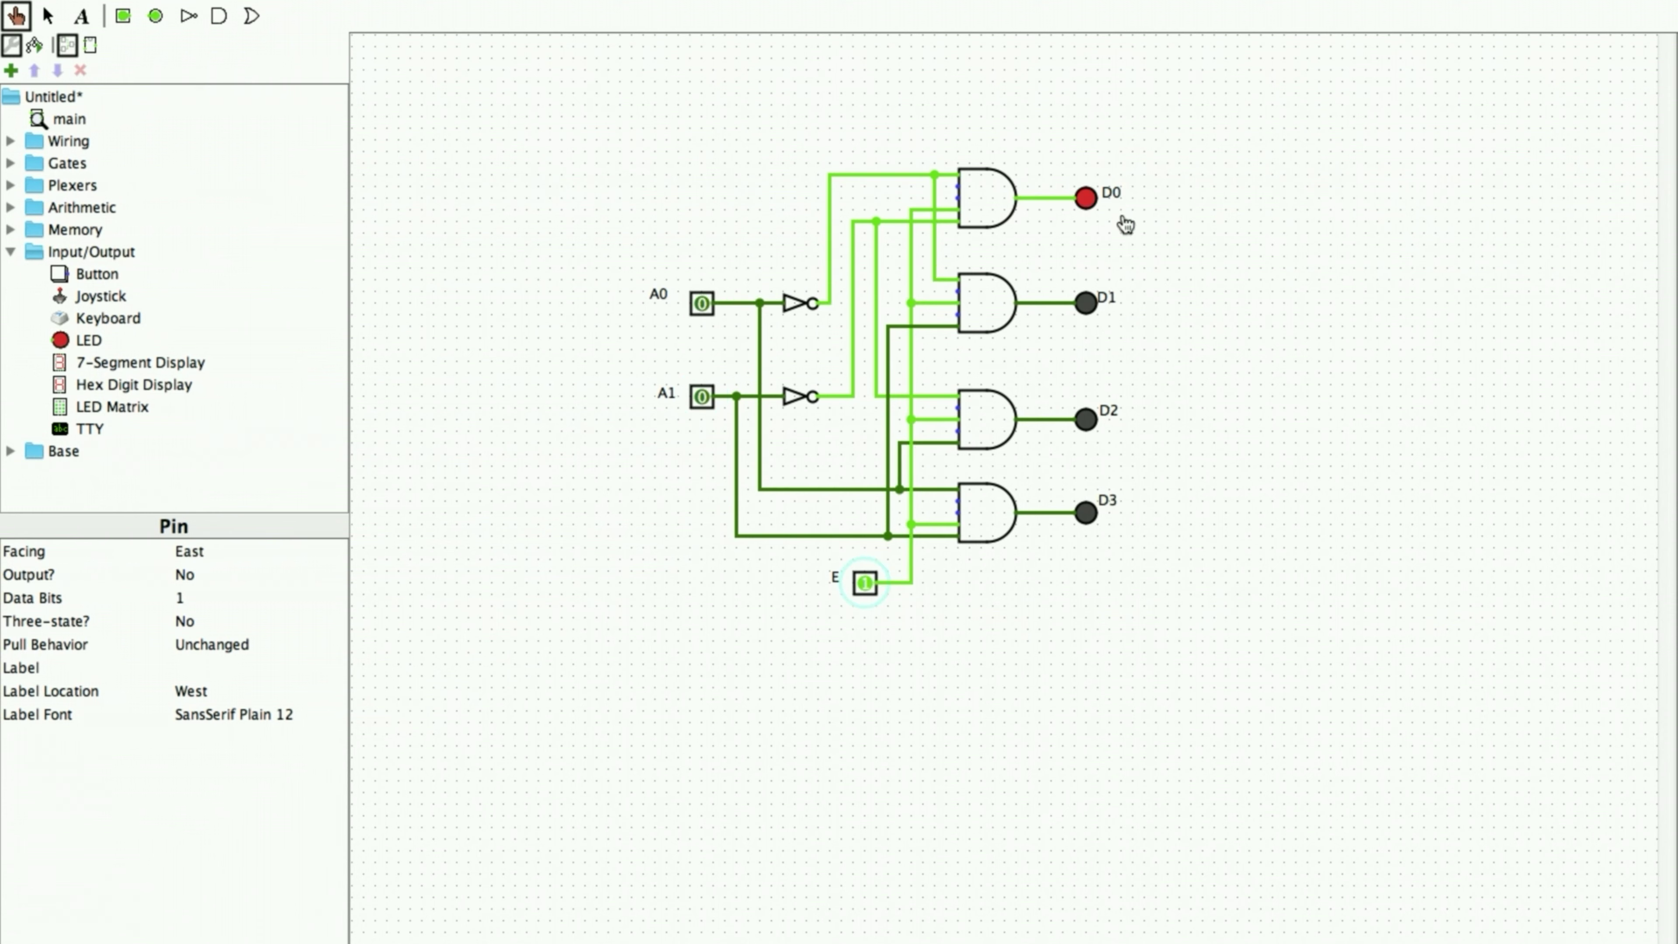
pyautogui.click(702, 397)
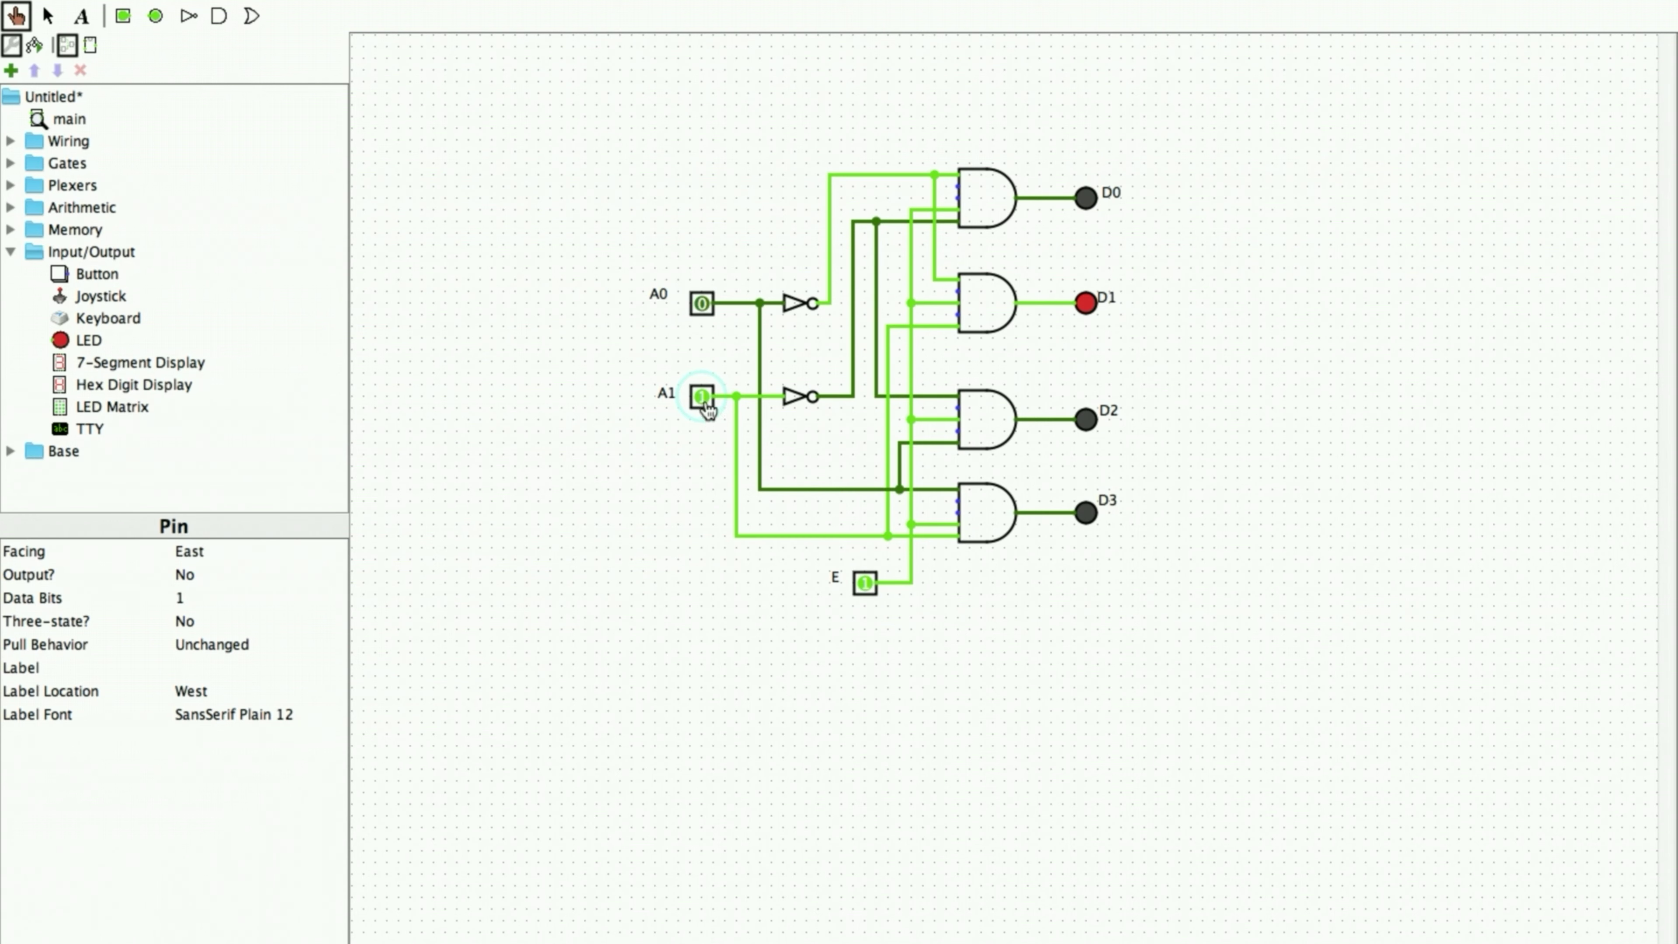
pyautogui.click(702, 397)
pyautogui.click(702, 304)
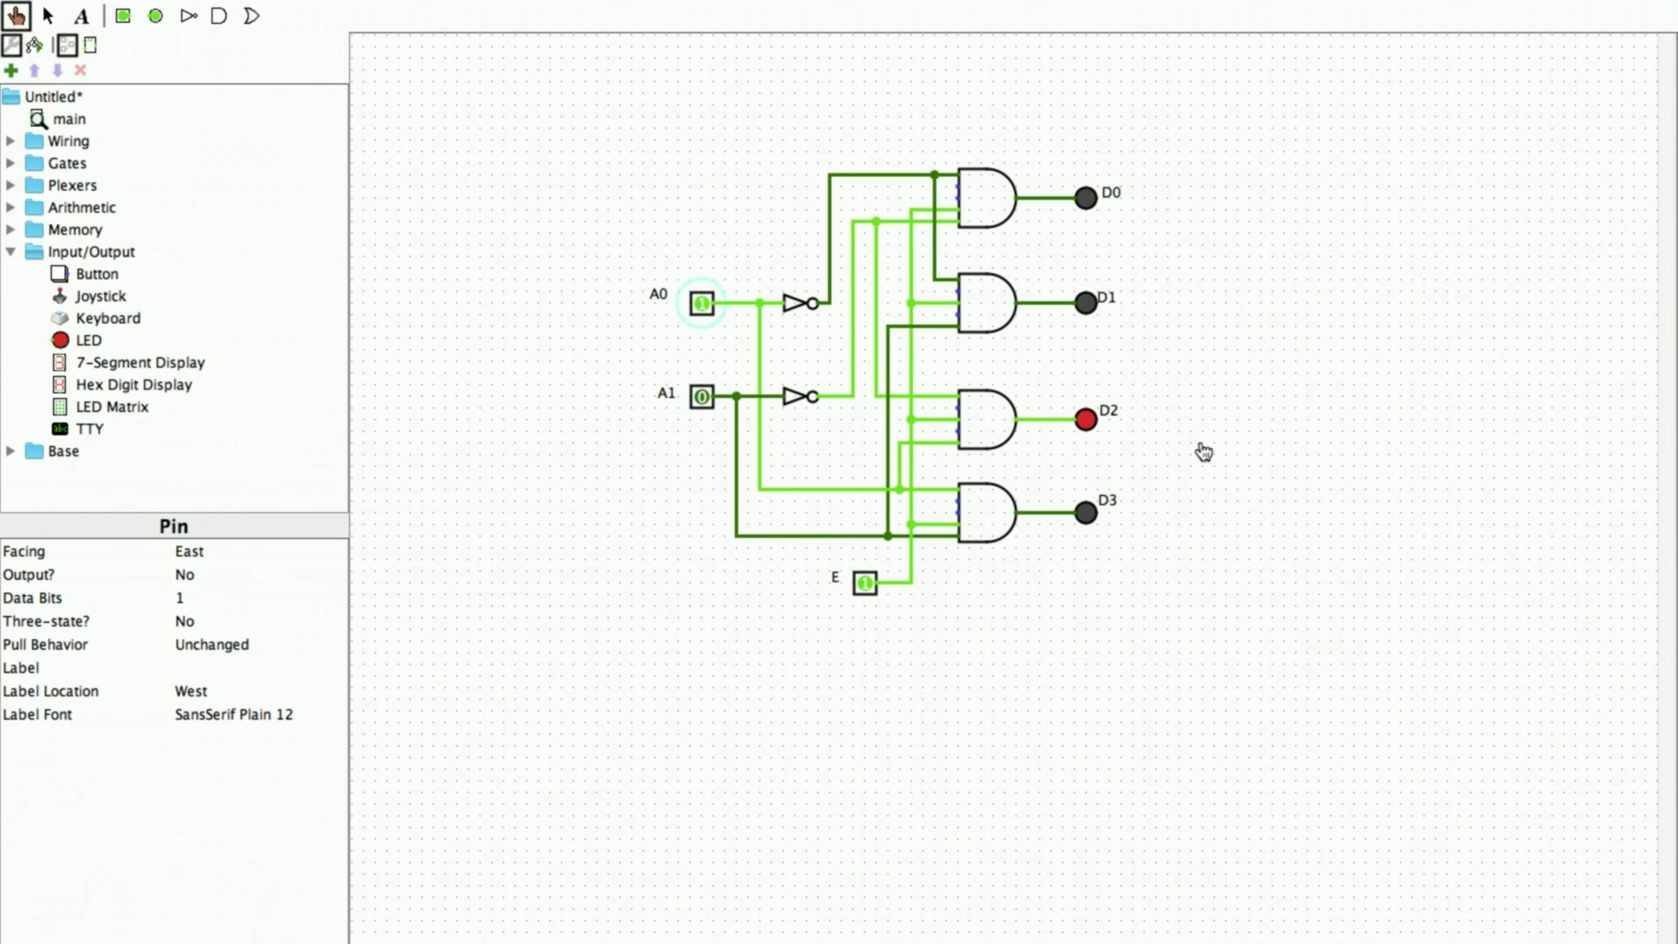
pyautogui.click(703, 397)
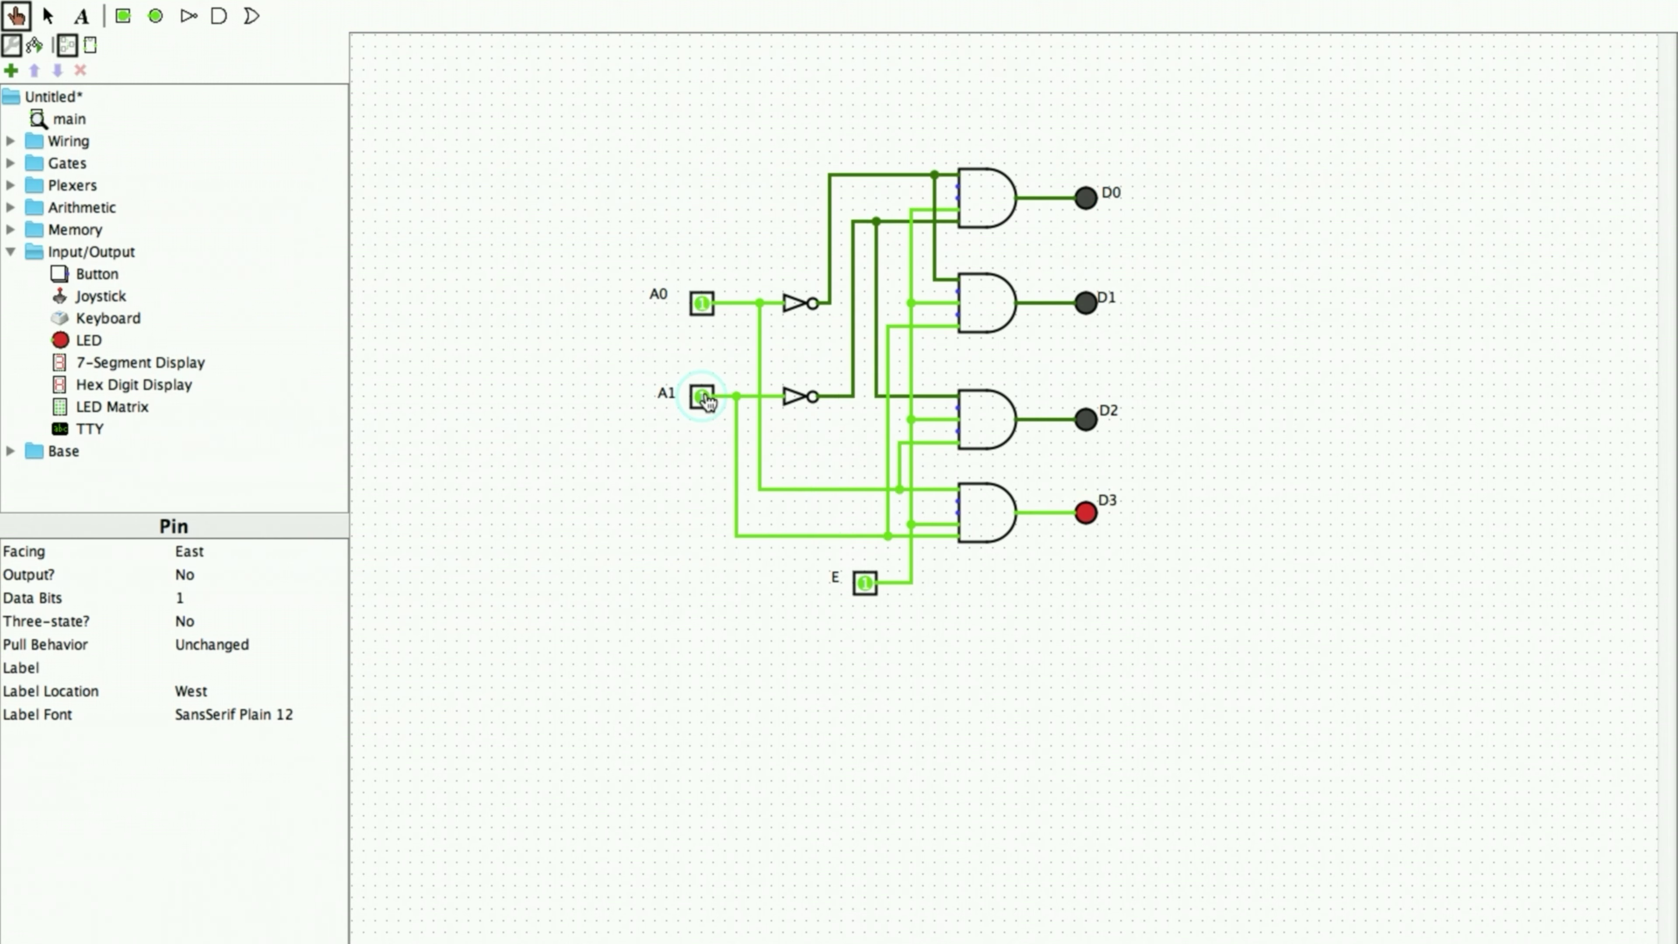
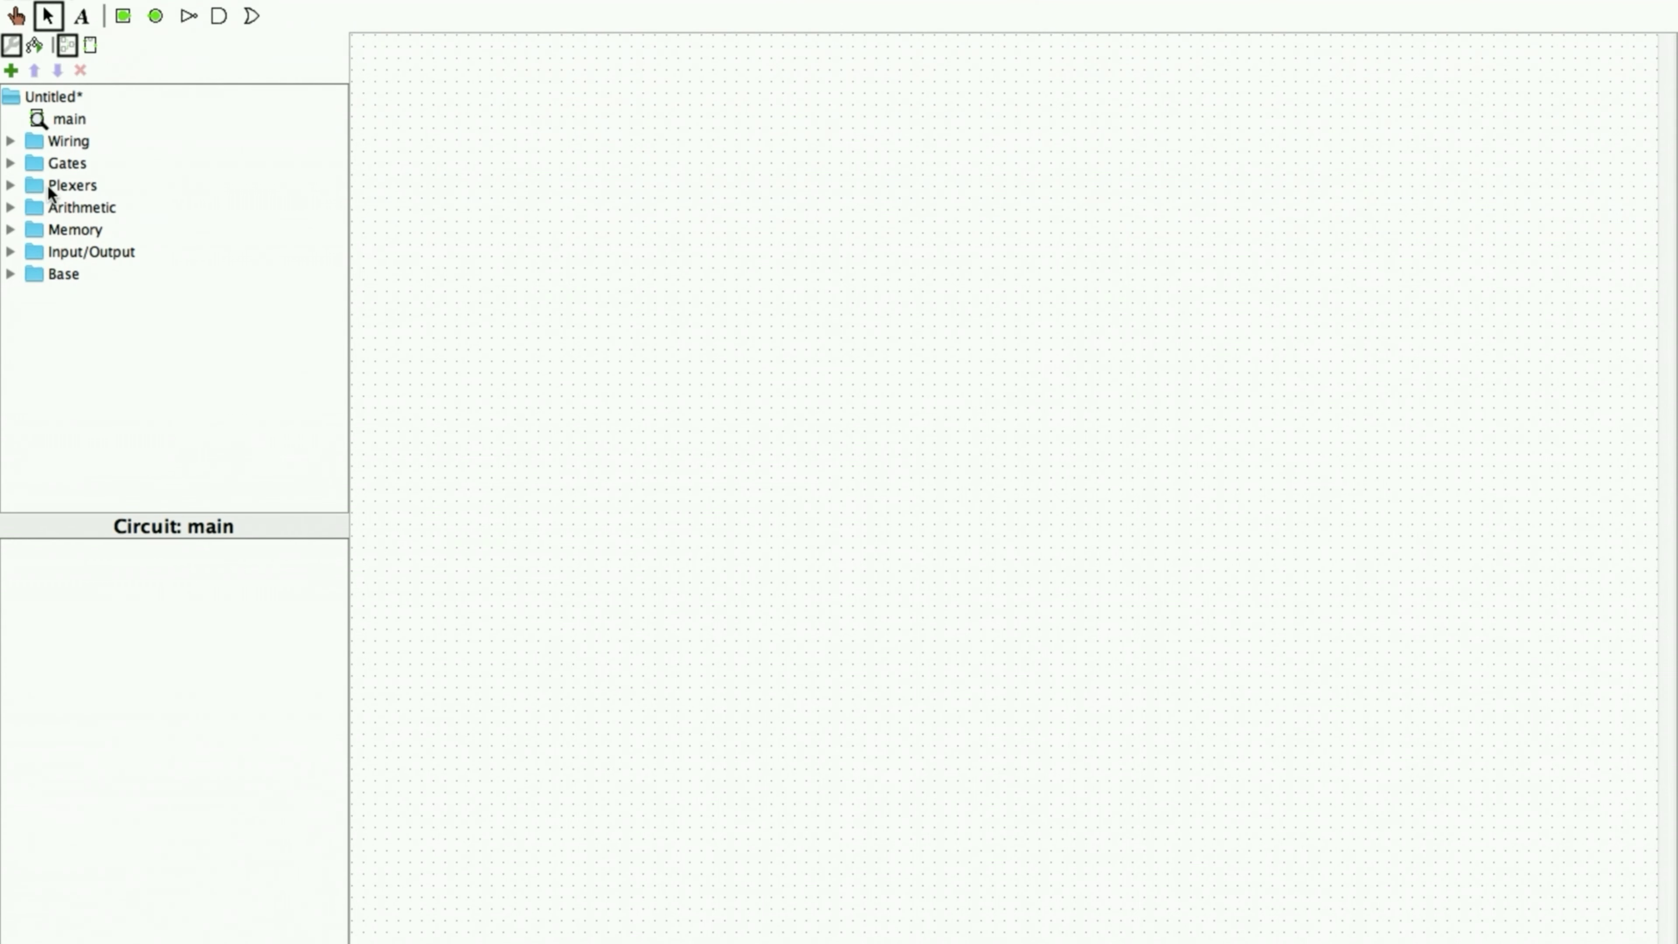
# - Place a built-in Decoder on the empty canvas and set its select bits to 3
pyautogui.click(11, 185)
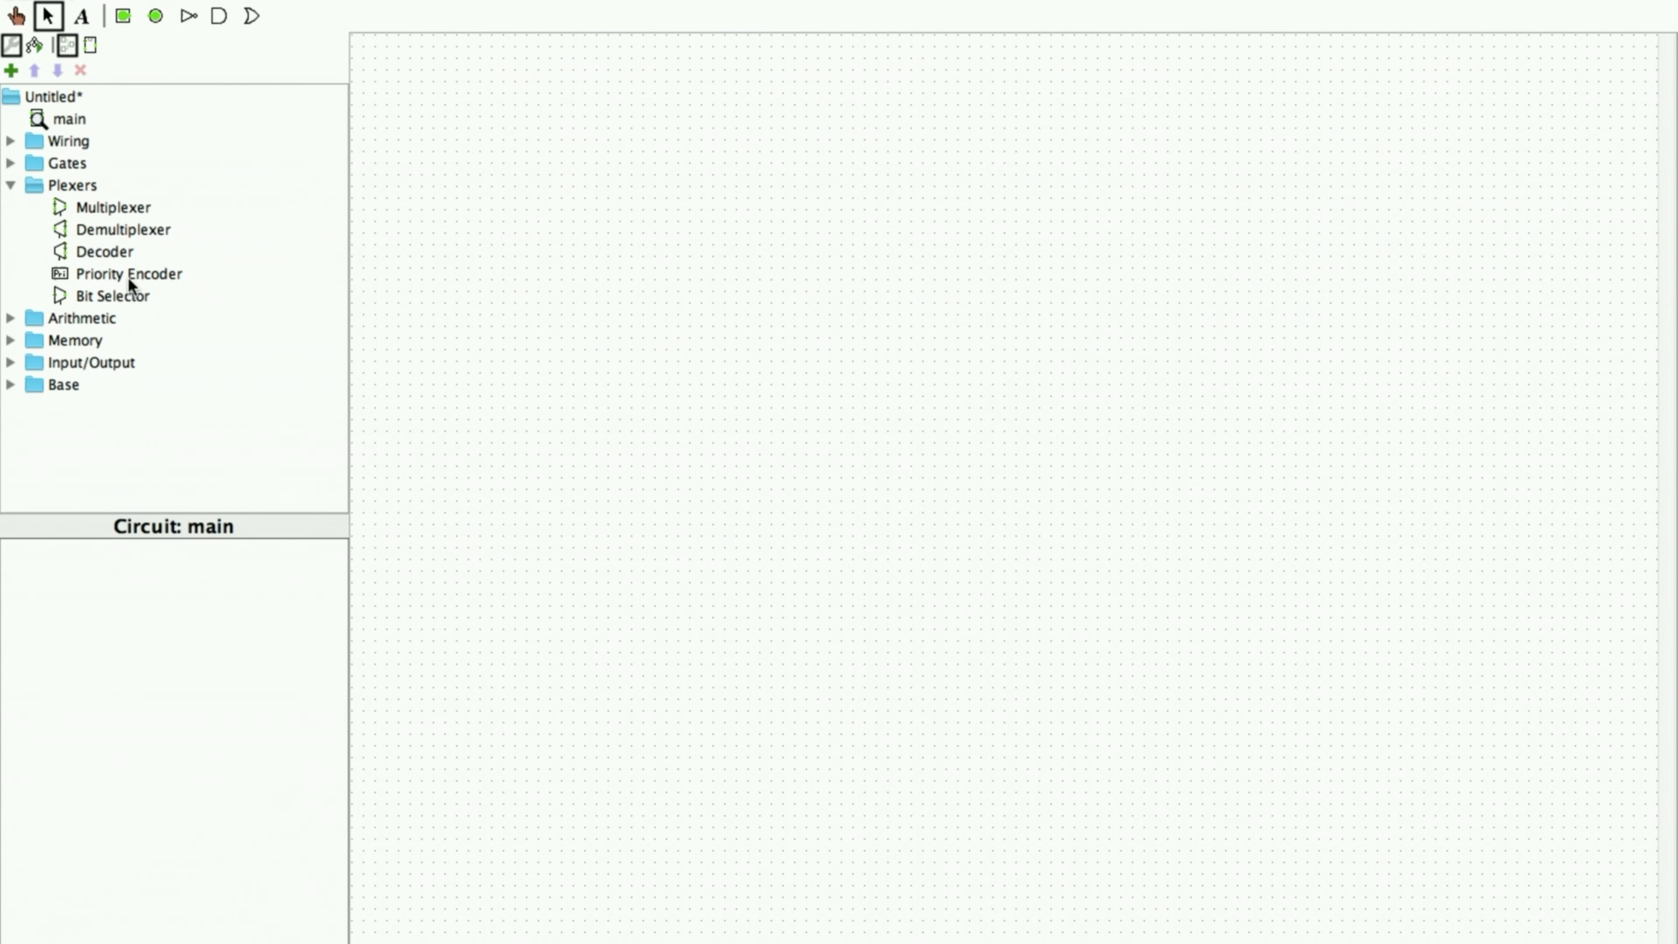
pyautogui.click(109, 252)
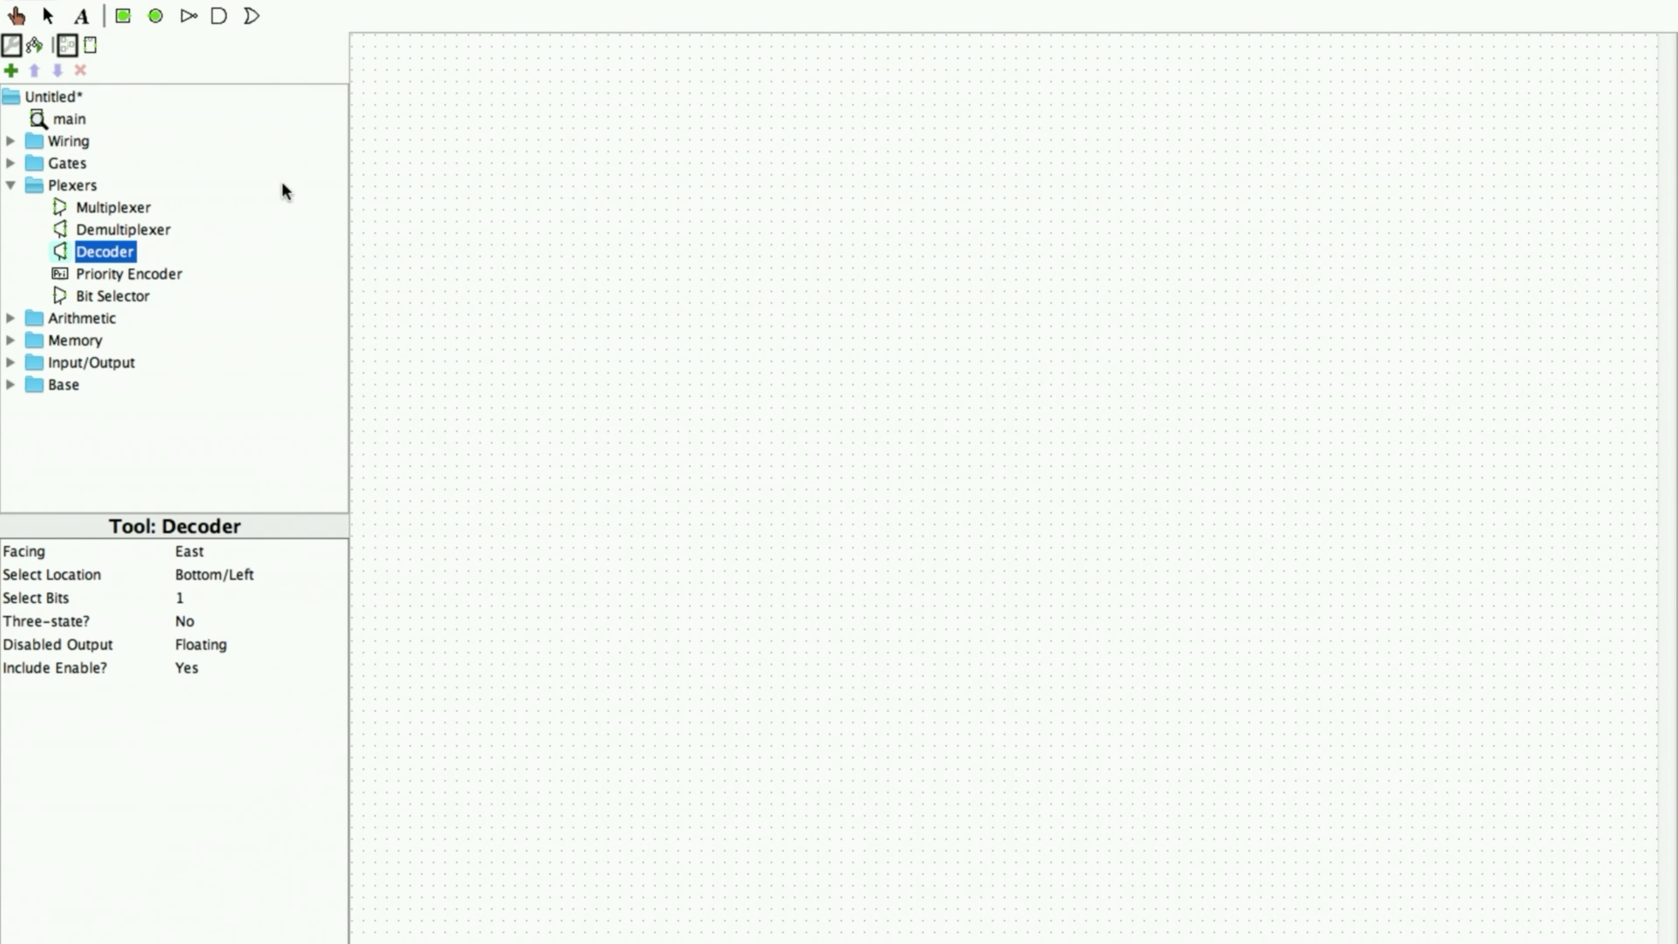
pyautogui.click(885, 327)
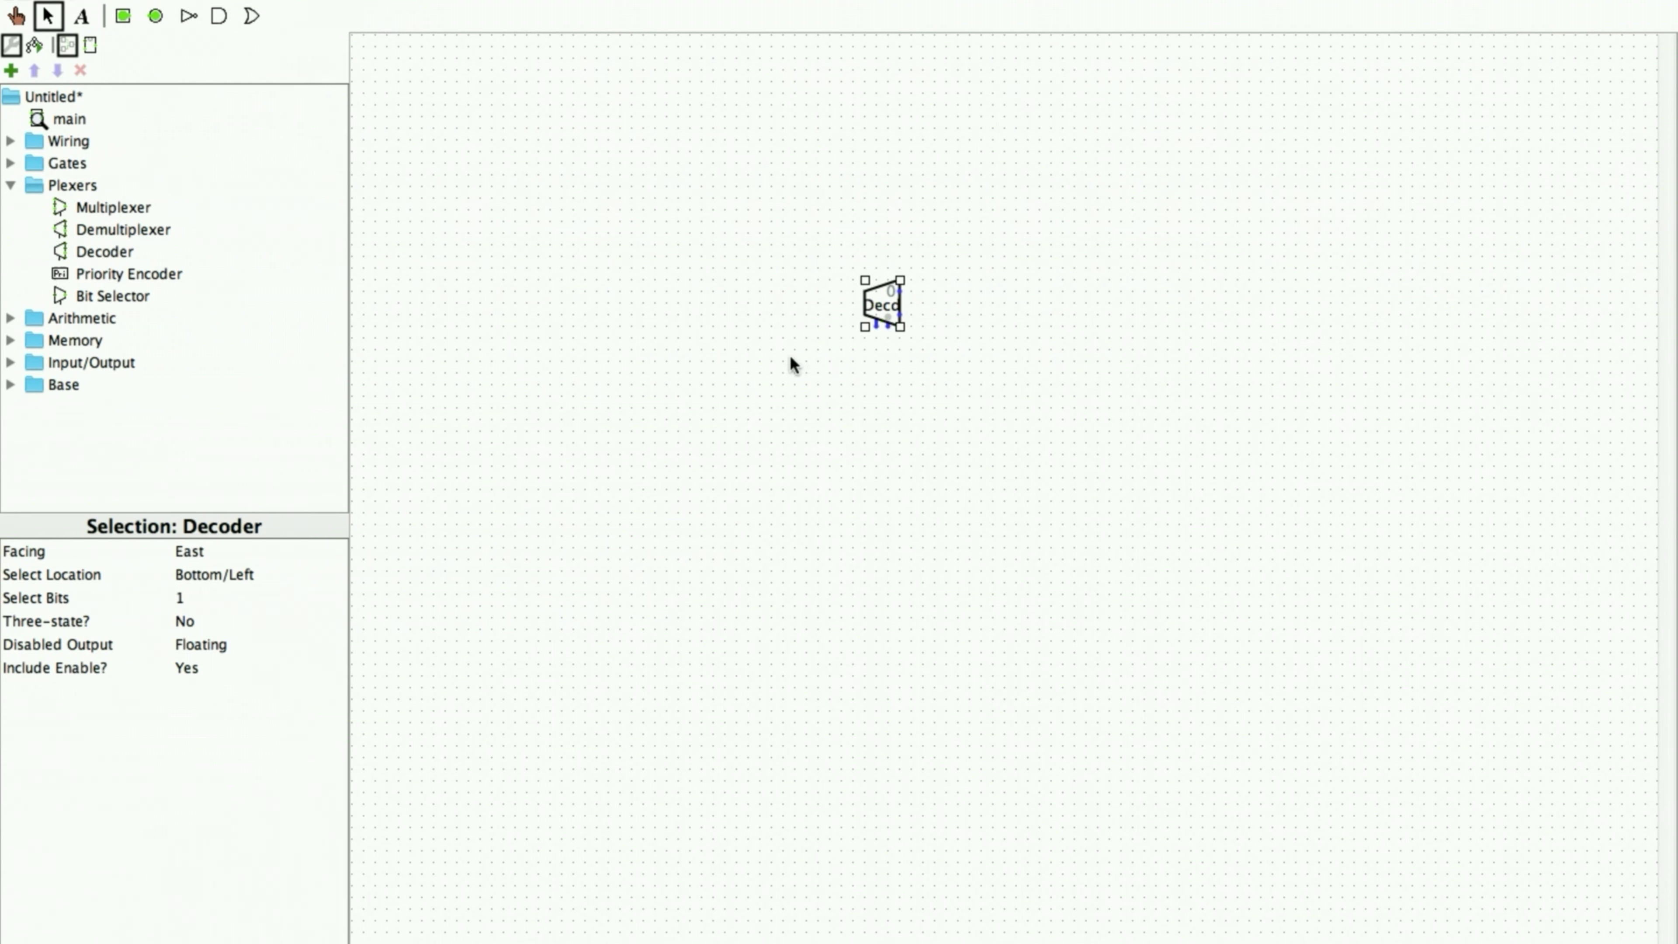
pyautogui.click(181, 598)
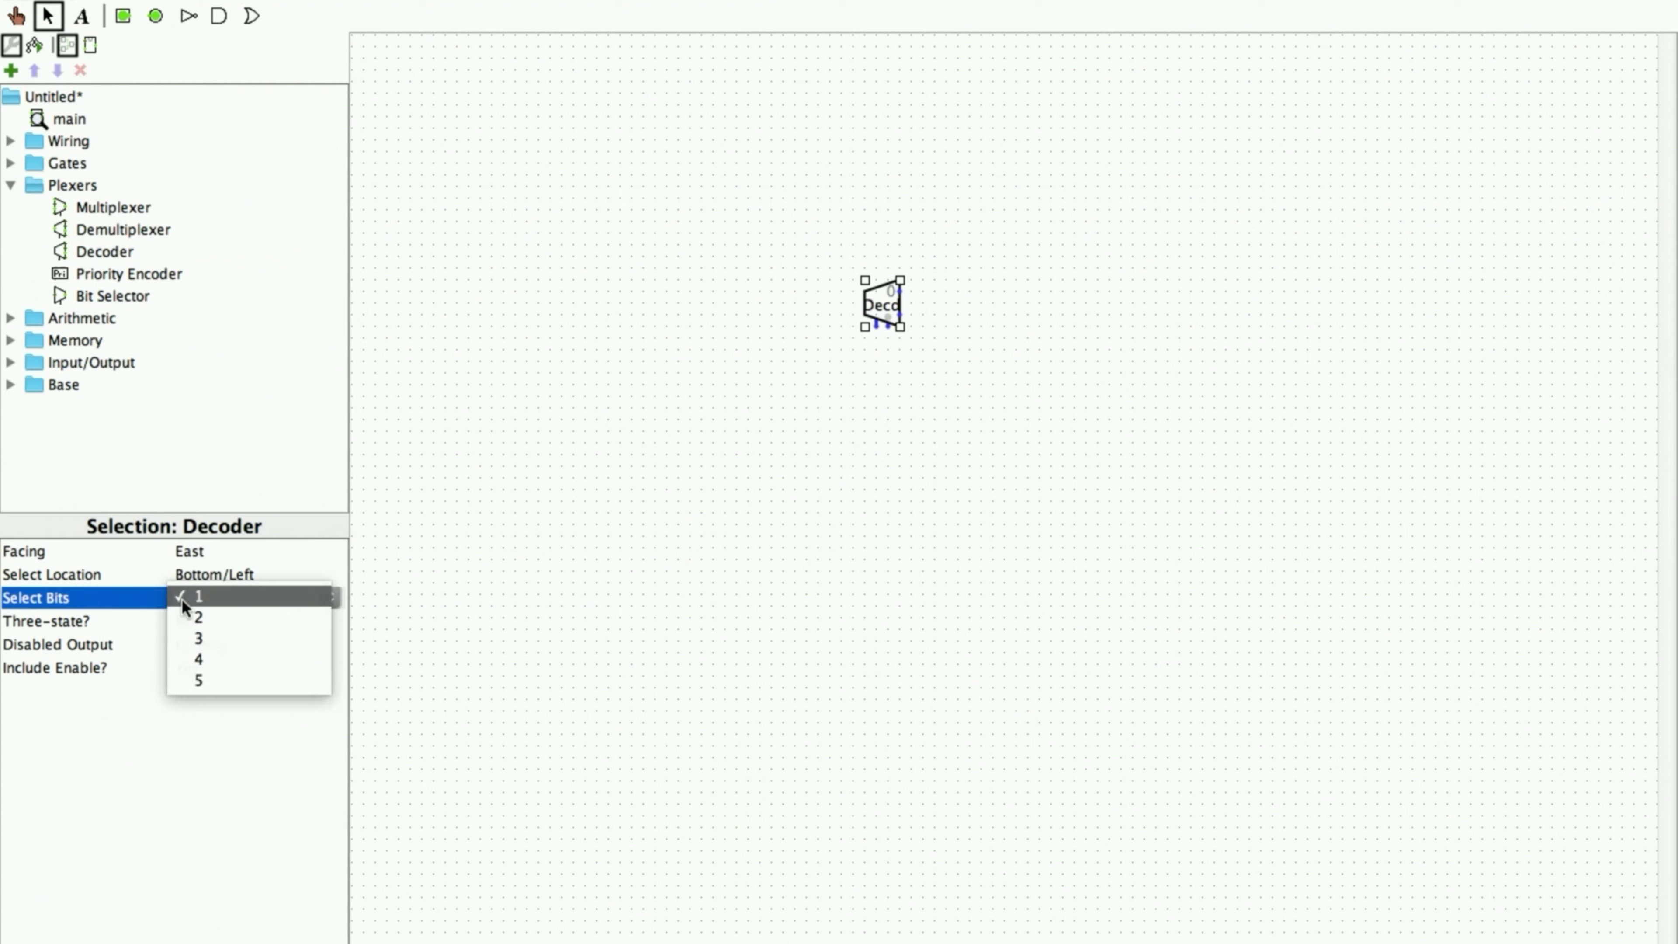
pyautogui.click(186, 637)
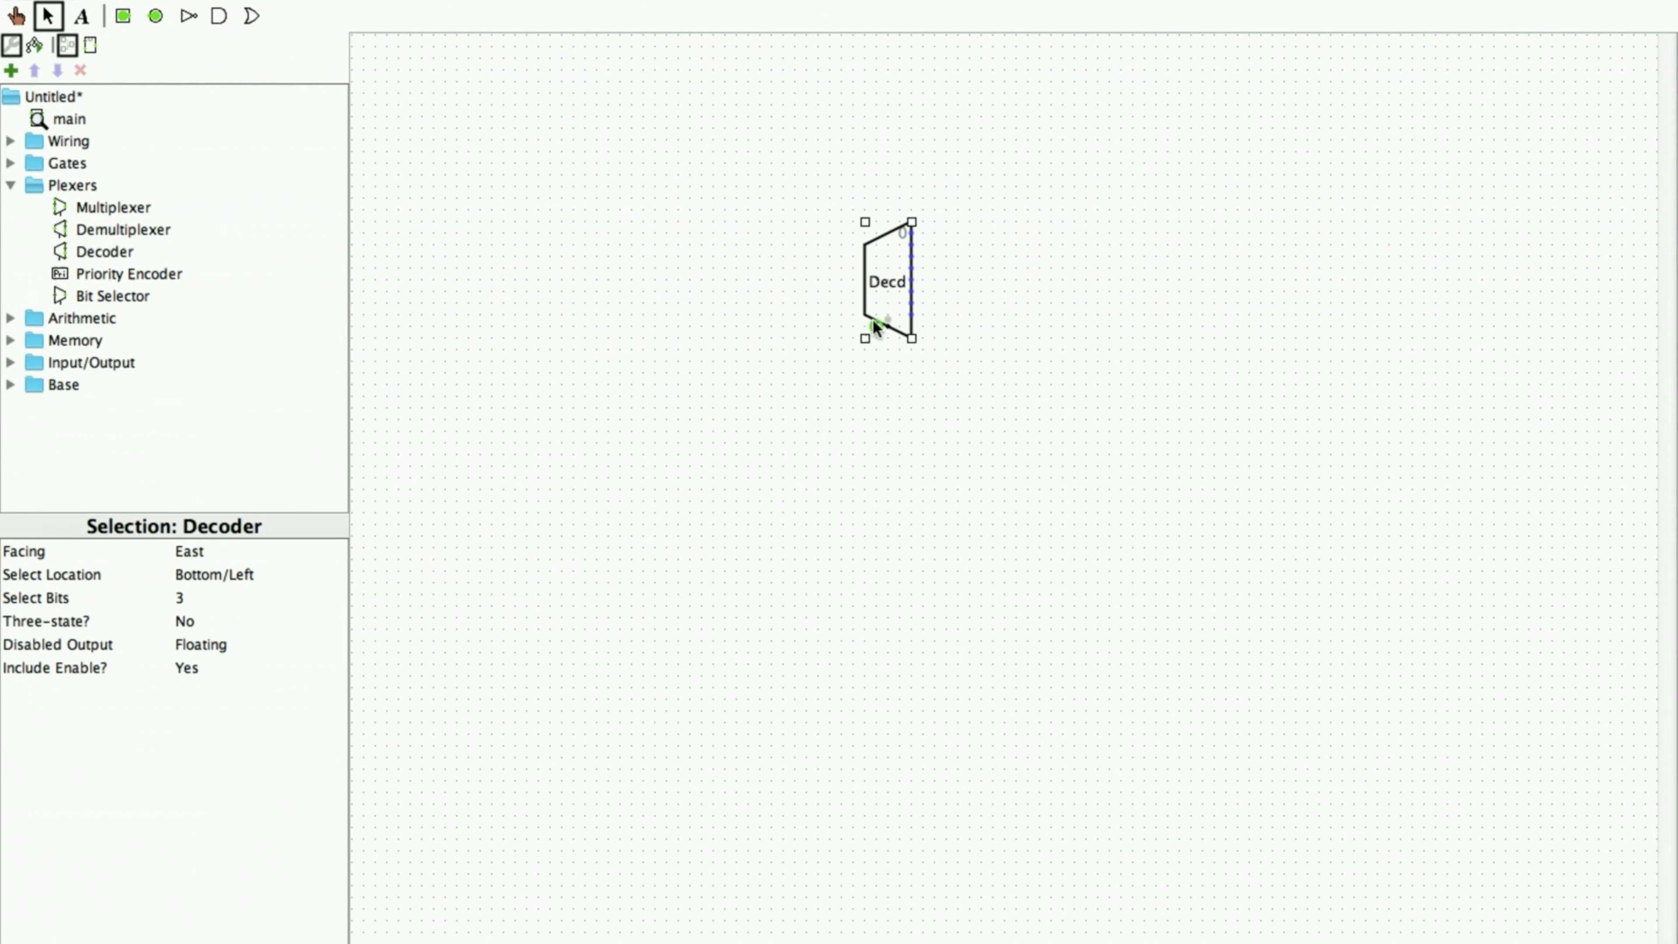
# - Run wires out from the decoder's enable and select inputs and attach an input pin to the end of each wire
pyautogui.moveTo(874, 322); pyautogui.dragTo(786, 362)
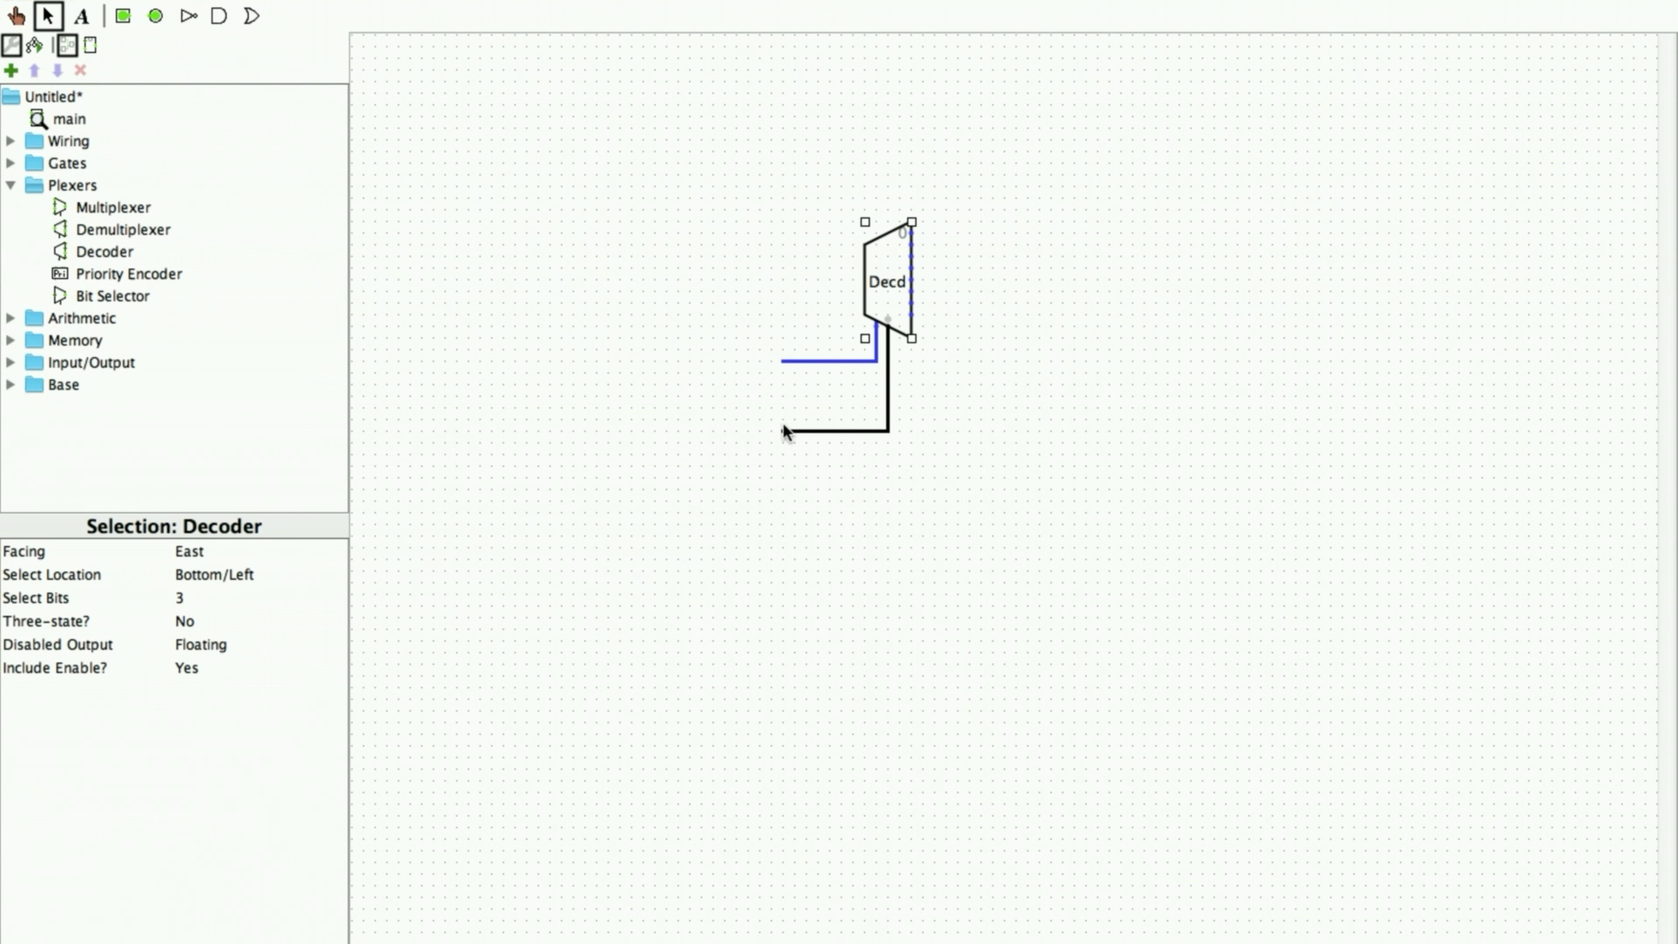
pyautogui.moveTo(783, 427); pyautogui.dragTo(782, 425)
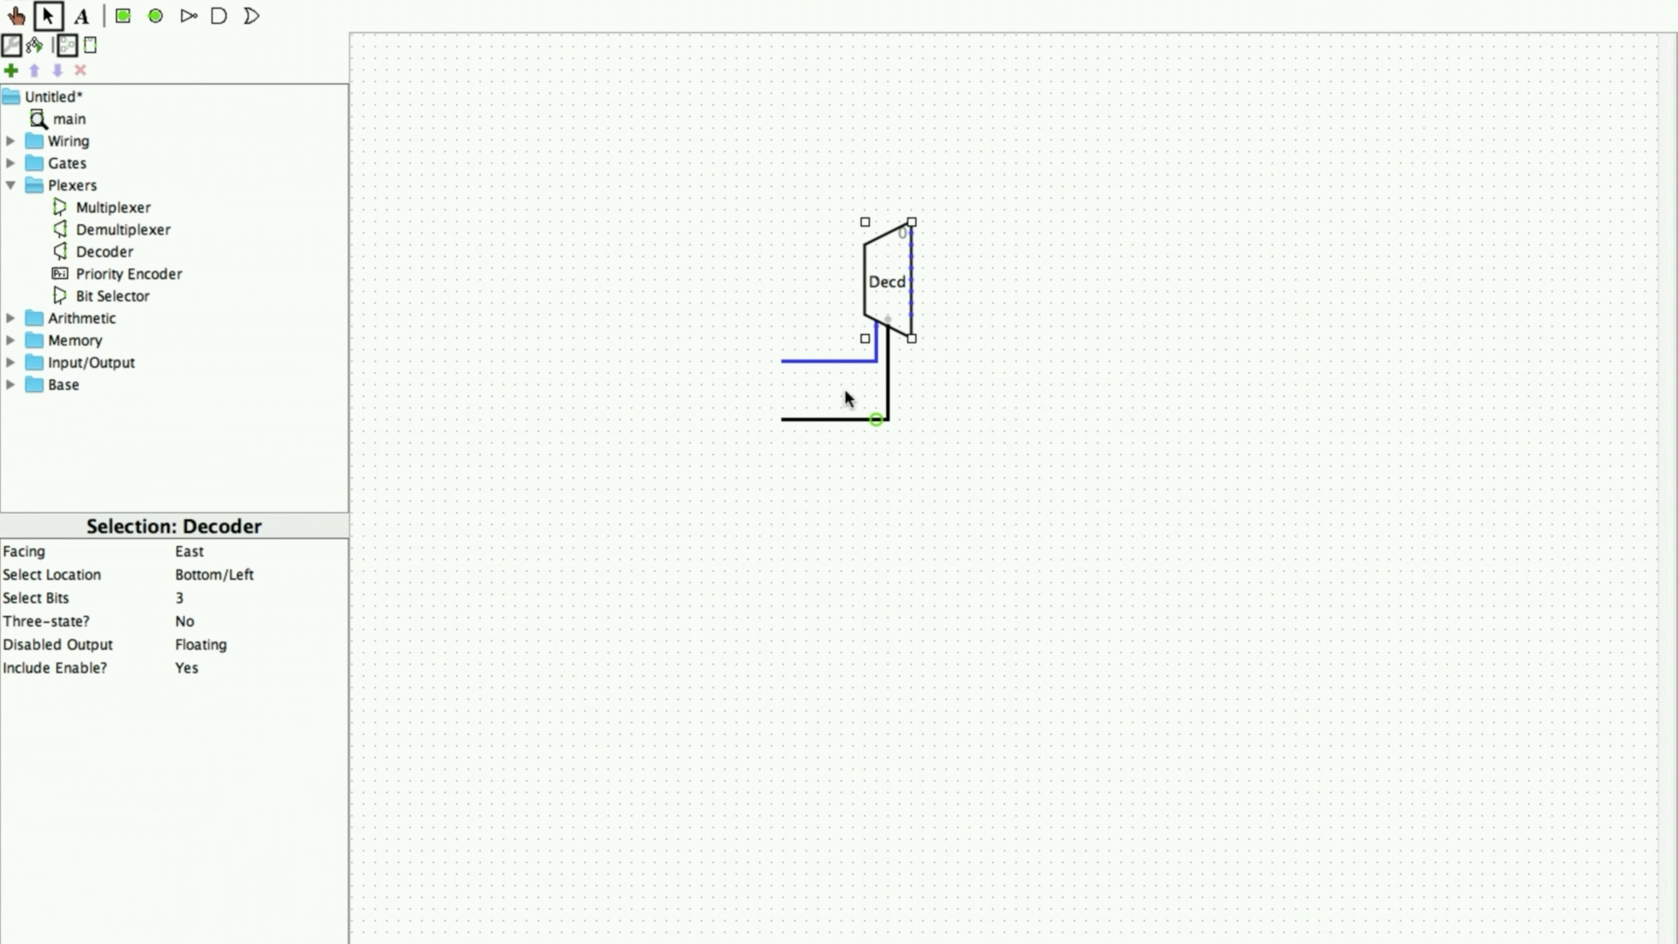
pyautogui.click(123, 15)
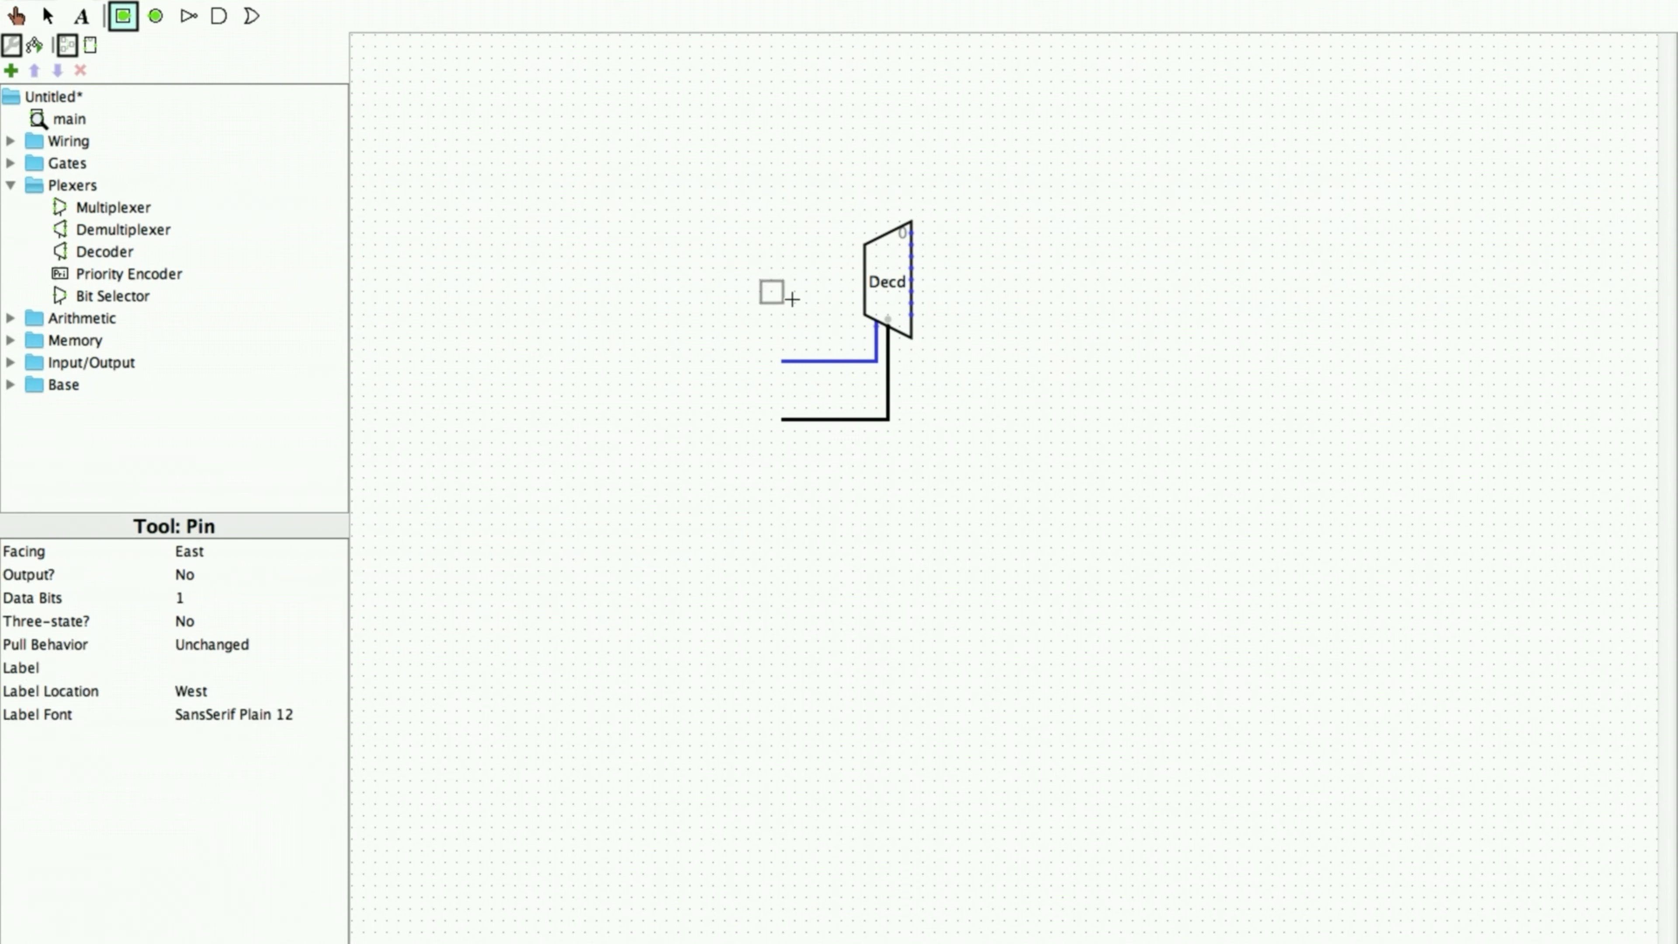
pyautogui.click(782, 362)
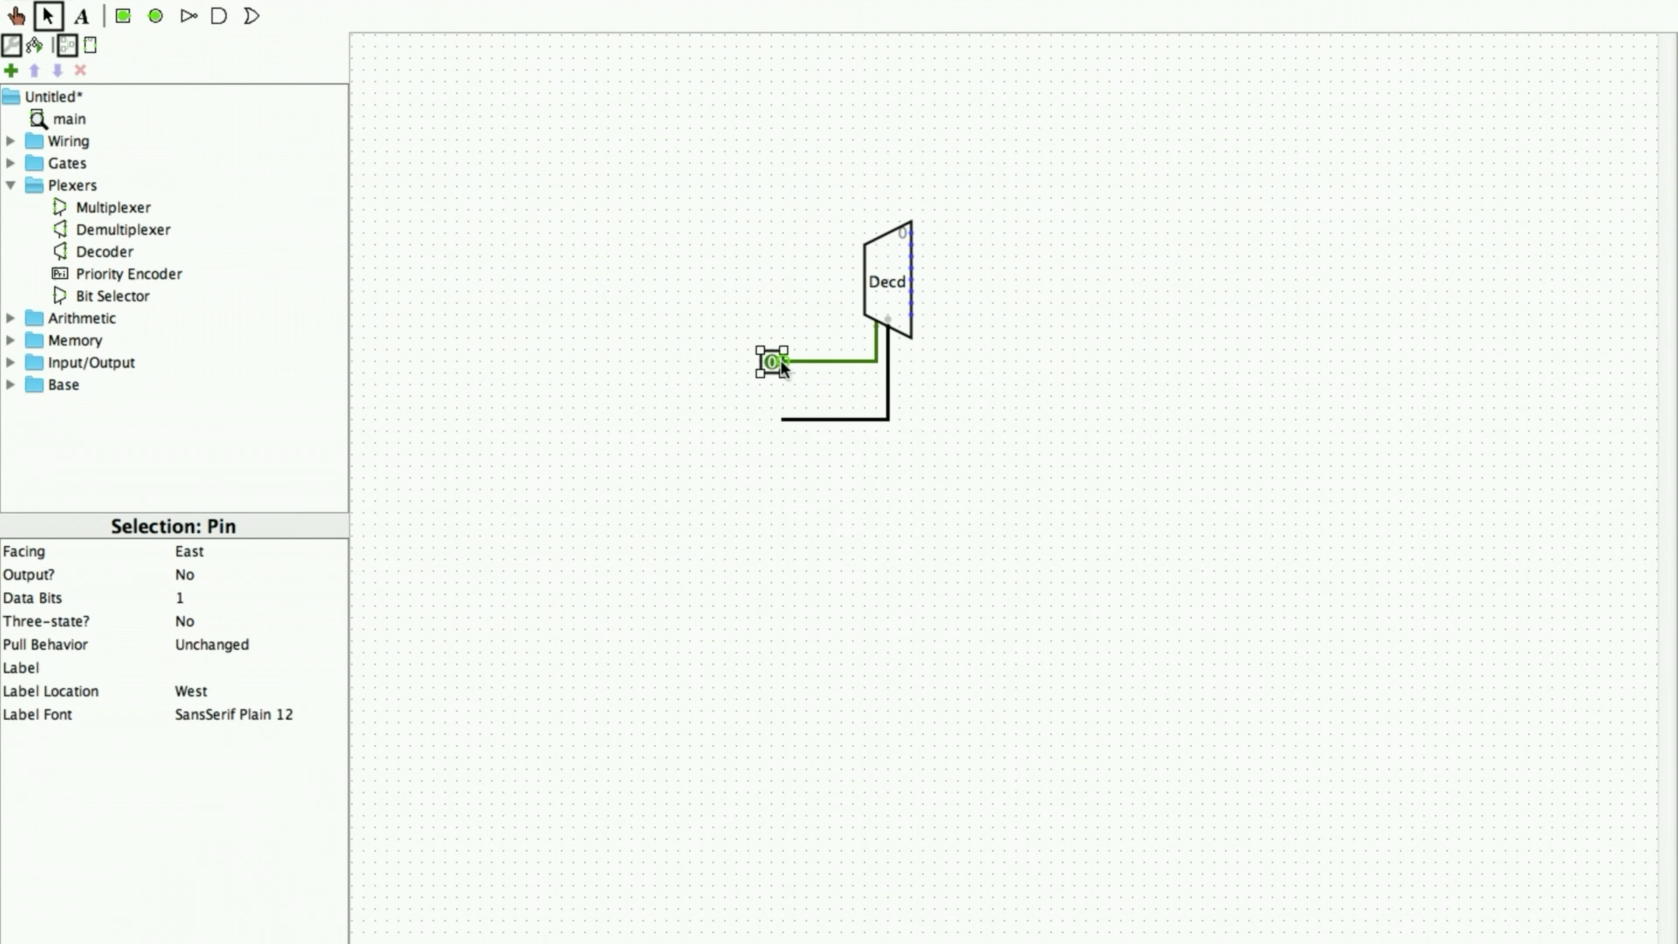
pyautogui.click(123, 16)
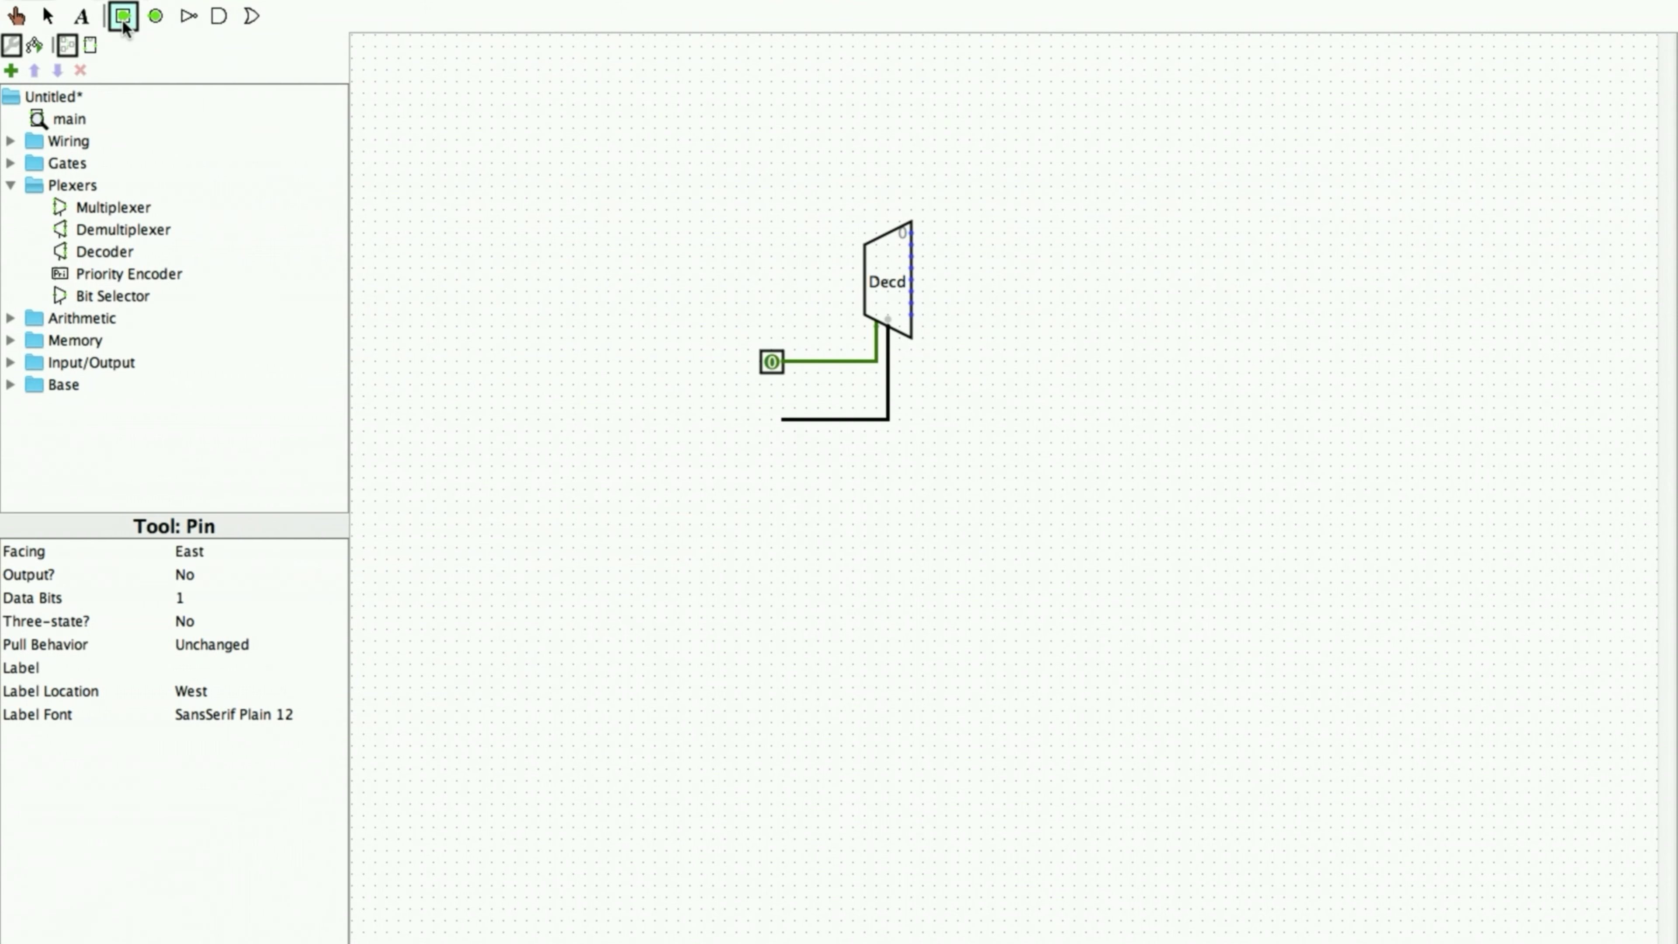
pyautogui.click(780, 420)
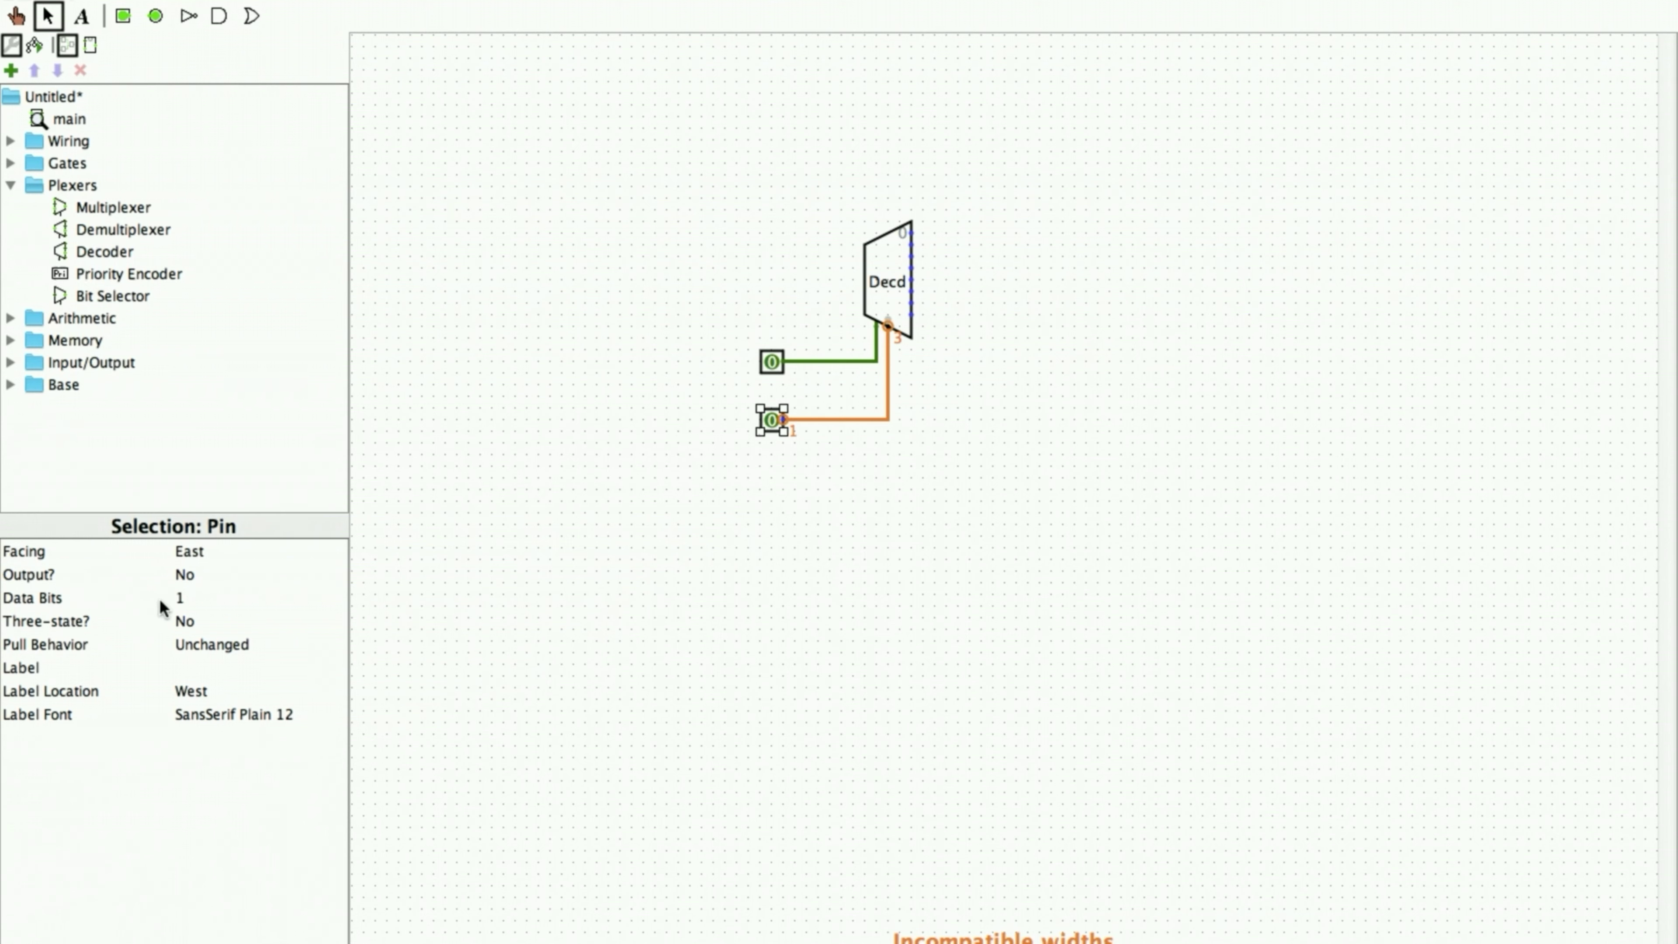
# - Set the select input pin's data bits to 3 to match the decoder
pyautogui.click(181, 605)
pyautogui.click(208, 657)
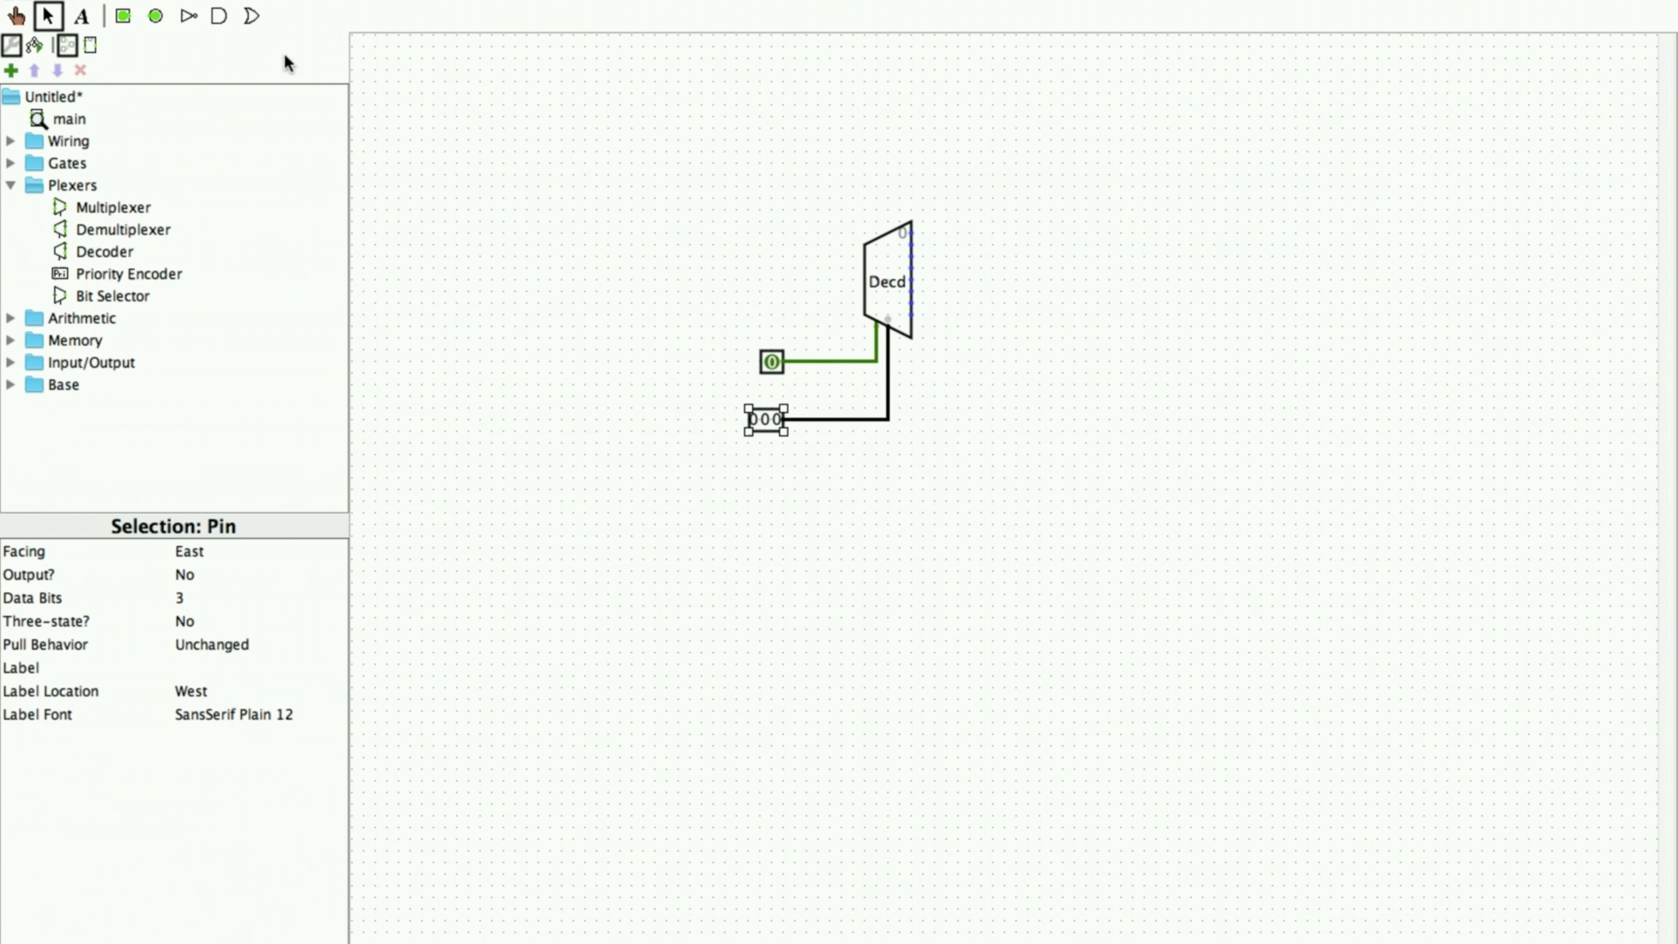
# - Draw a straight horizontal wire out from each of the decoder's eight outputs, making each wire longer than the one above
pyautogui.moveTo(911, 231); pyautogui.dragTo(1100, 232)
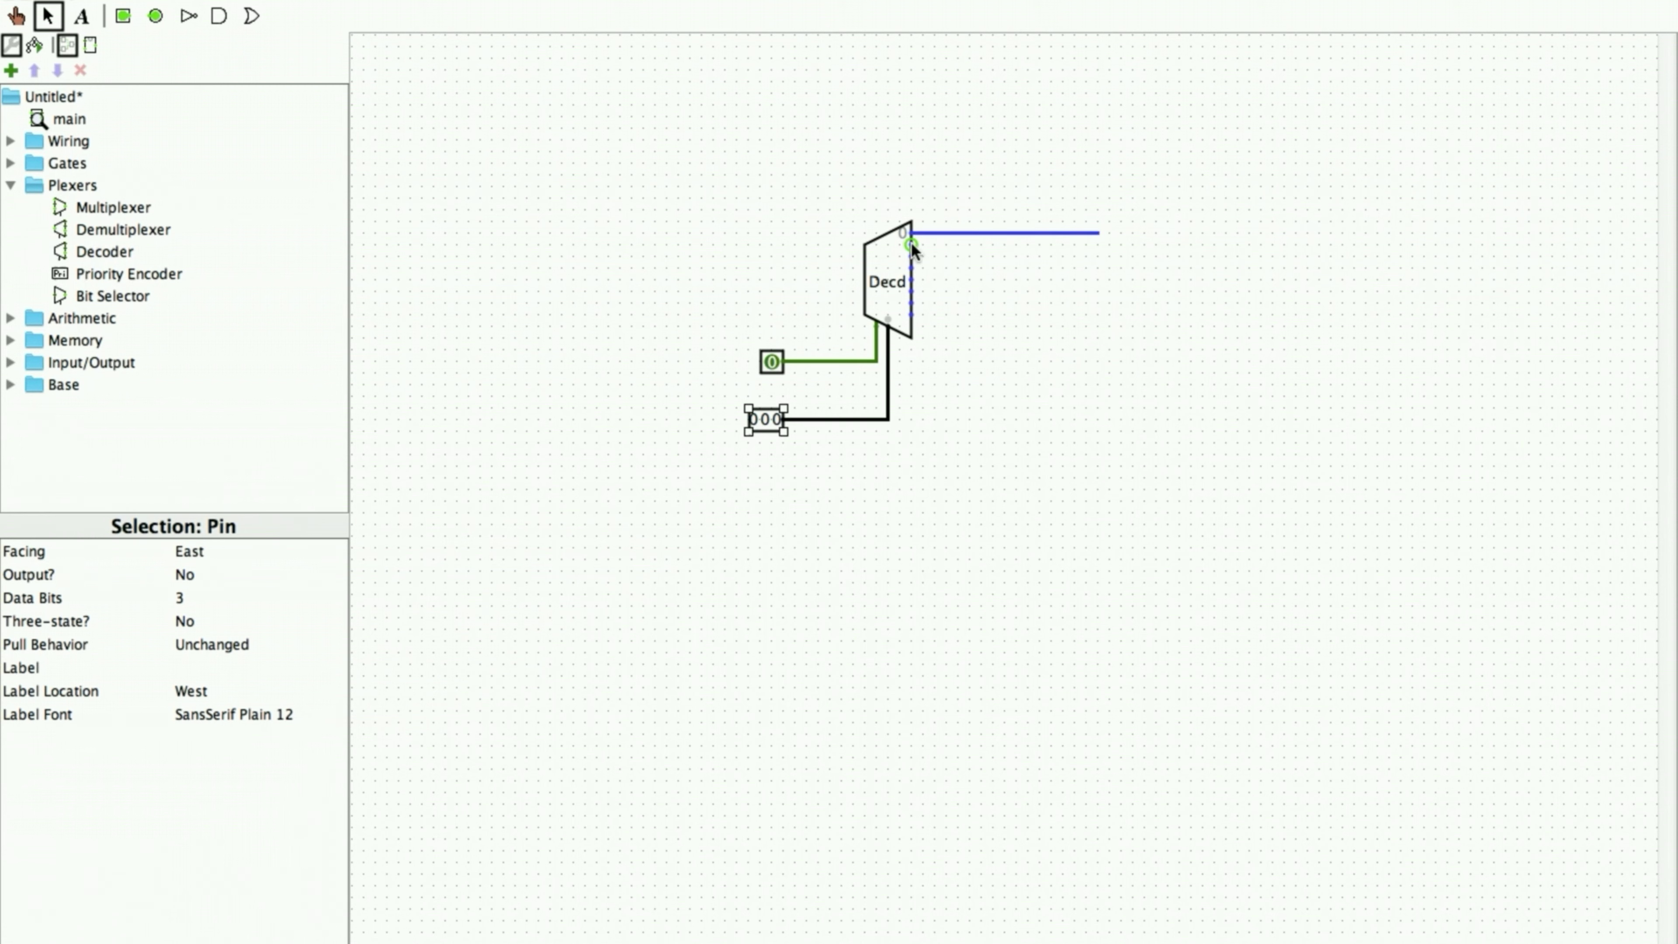
pyautogui.moveTo(911, 244); pyautogui.dragTo(1011, 246)
pyautogui.moveTo(1143, 245); pyautogui.dragTo(1145, 244)
pyautogui.moveTo(911, 256); pyautogui.dragTo(1202, 257)
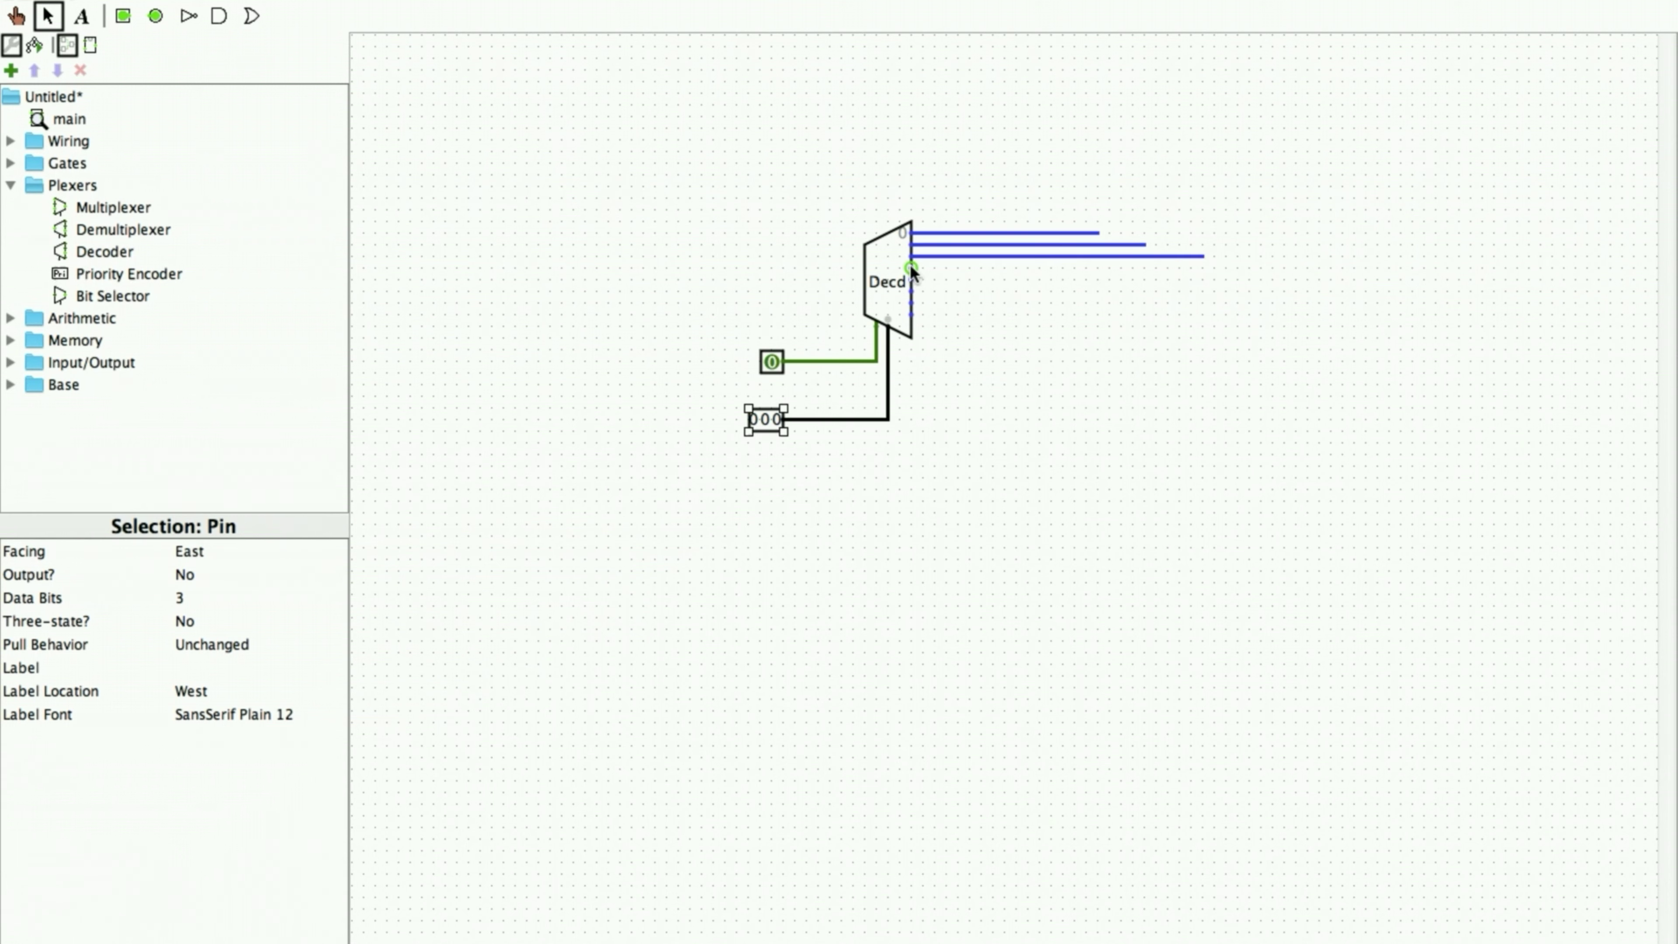
pyautogui.moveTo(911, 268); pyautogui.dragTo(1248, 268)
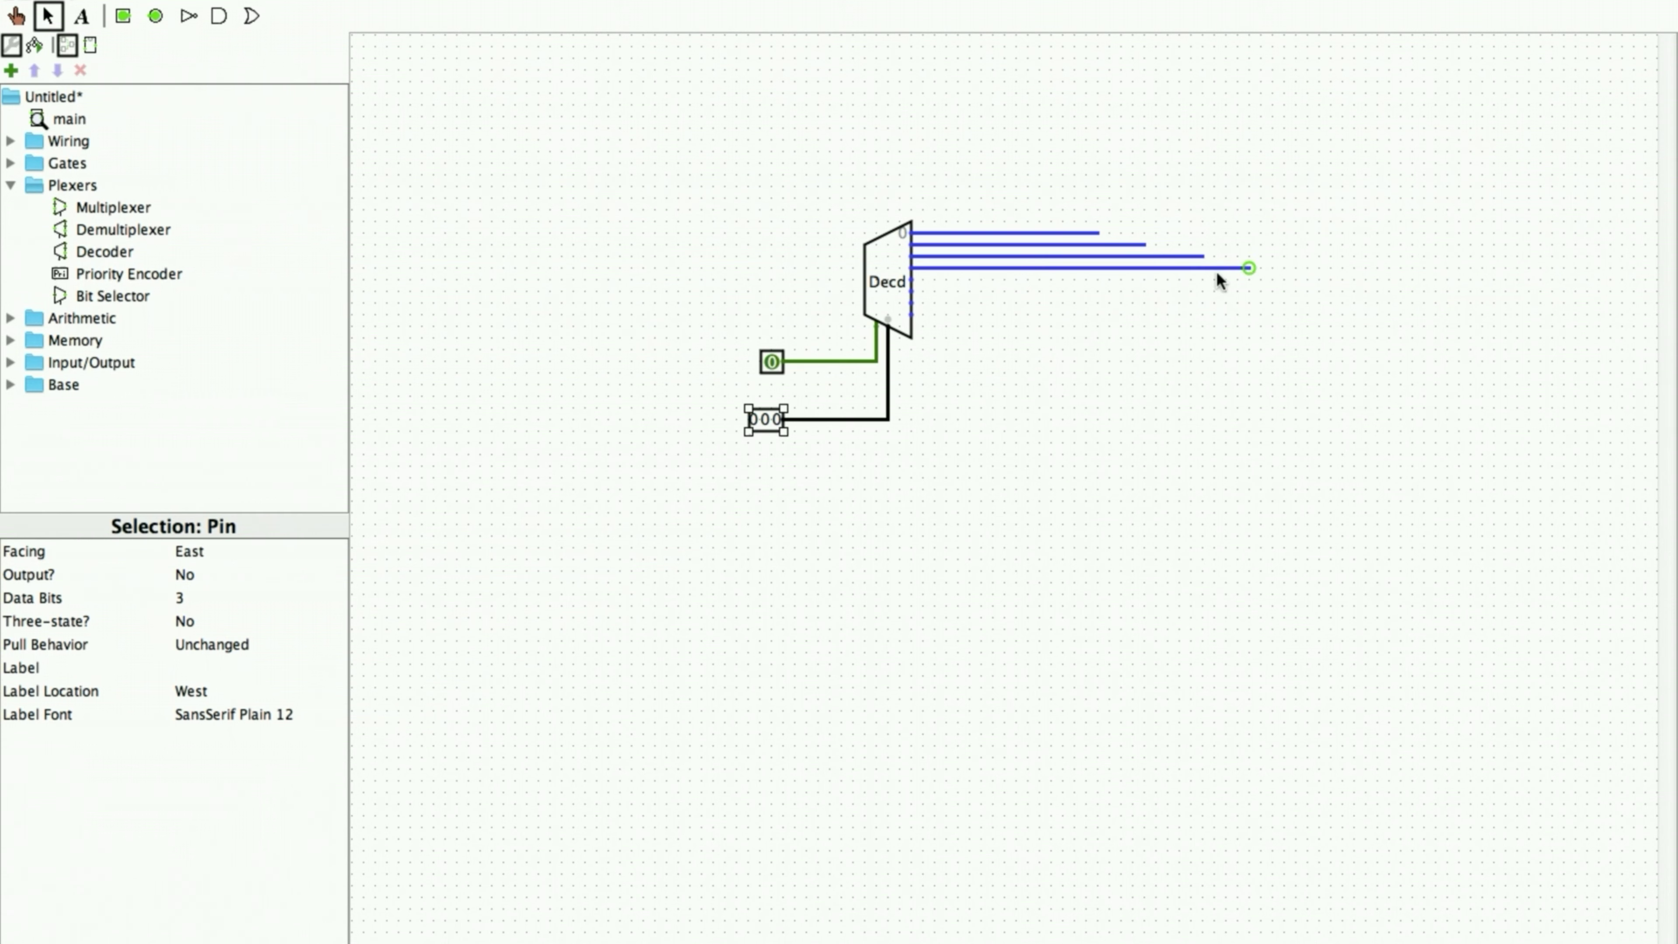
pyautogui.moveTo(912, 280); pyautogui.dragTo(1272, 279)
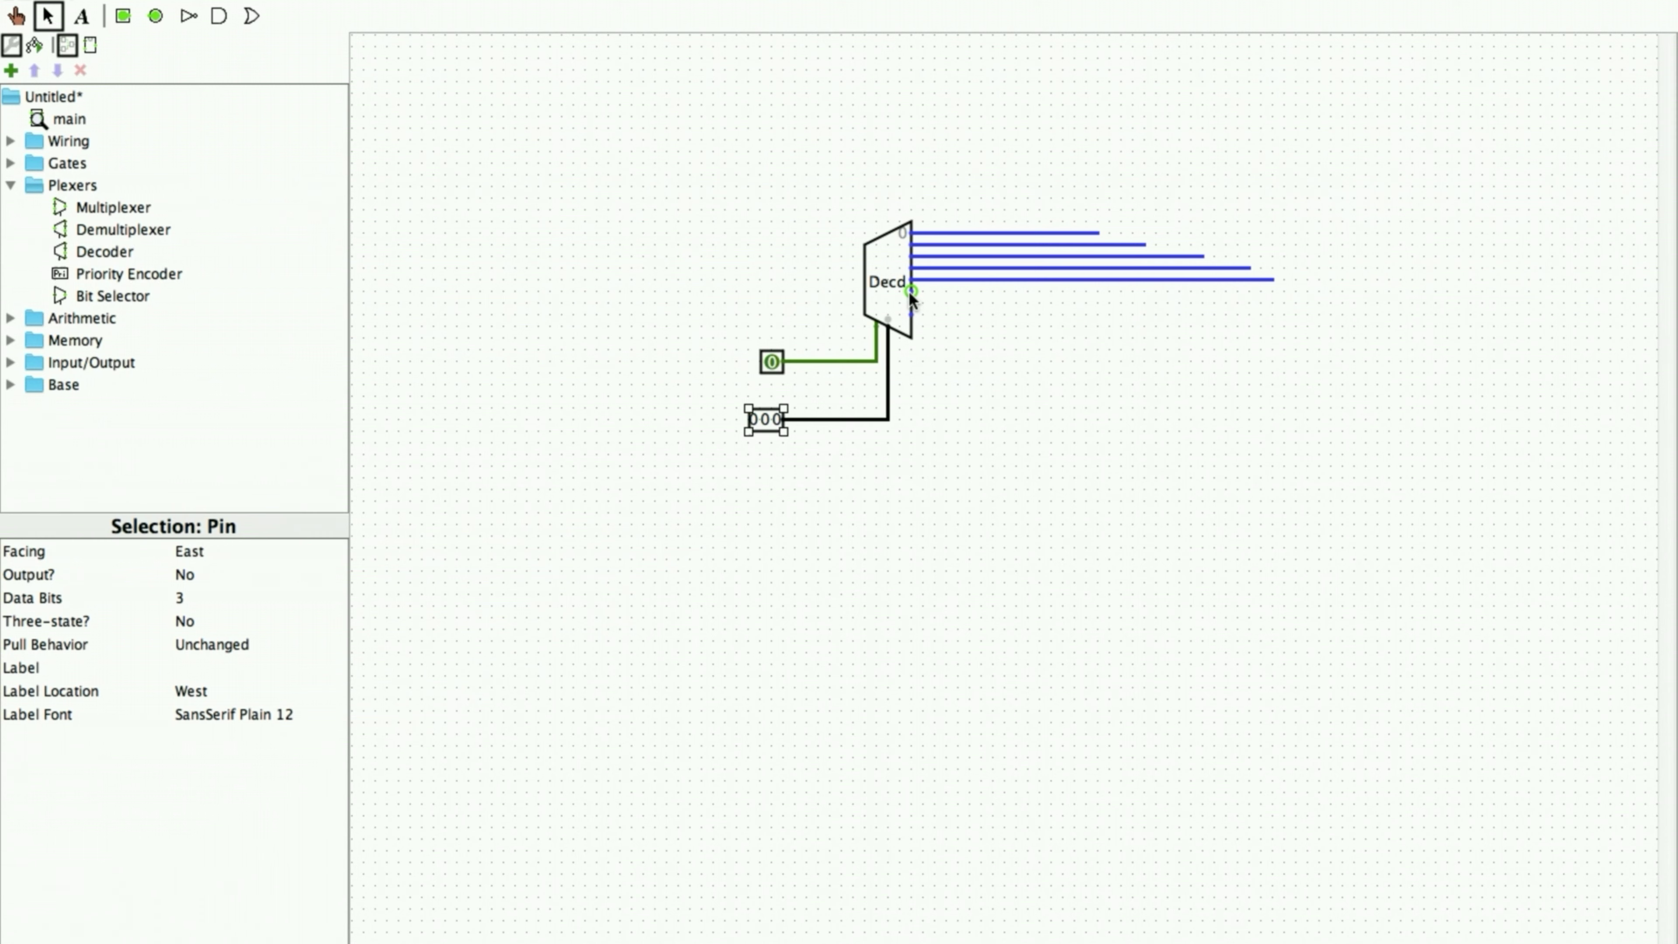
pyautogui.moveTo(910, 292); pyautogui.dragTo(1147, 287)
pyautogui.moveTo(1266, 290); pyautogui.dragTo(1317, 291)
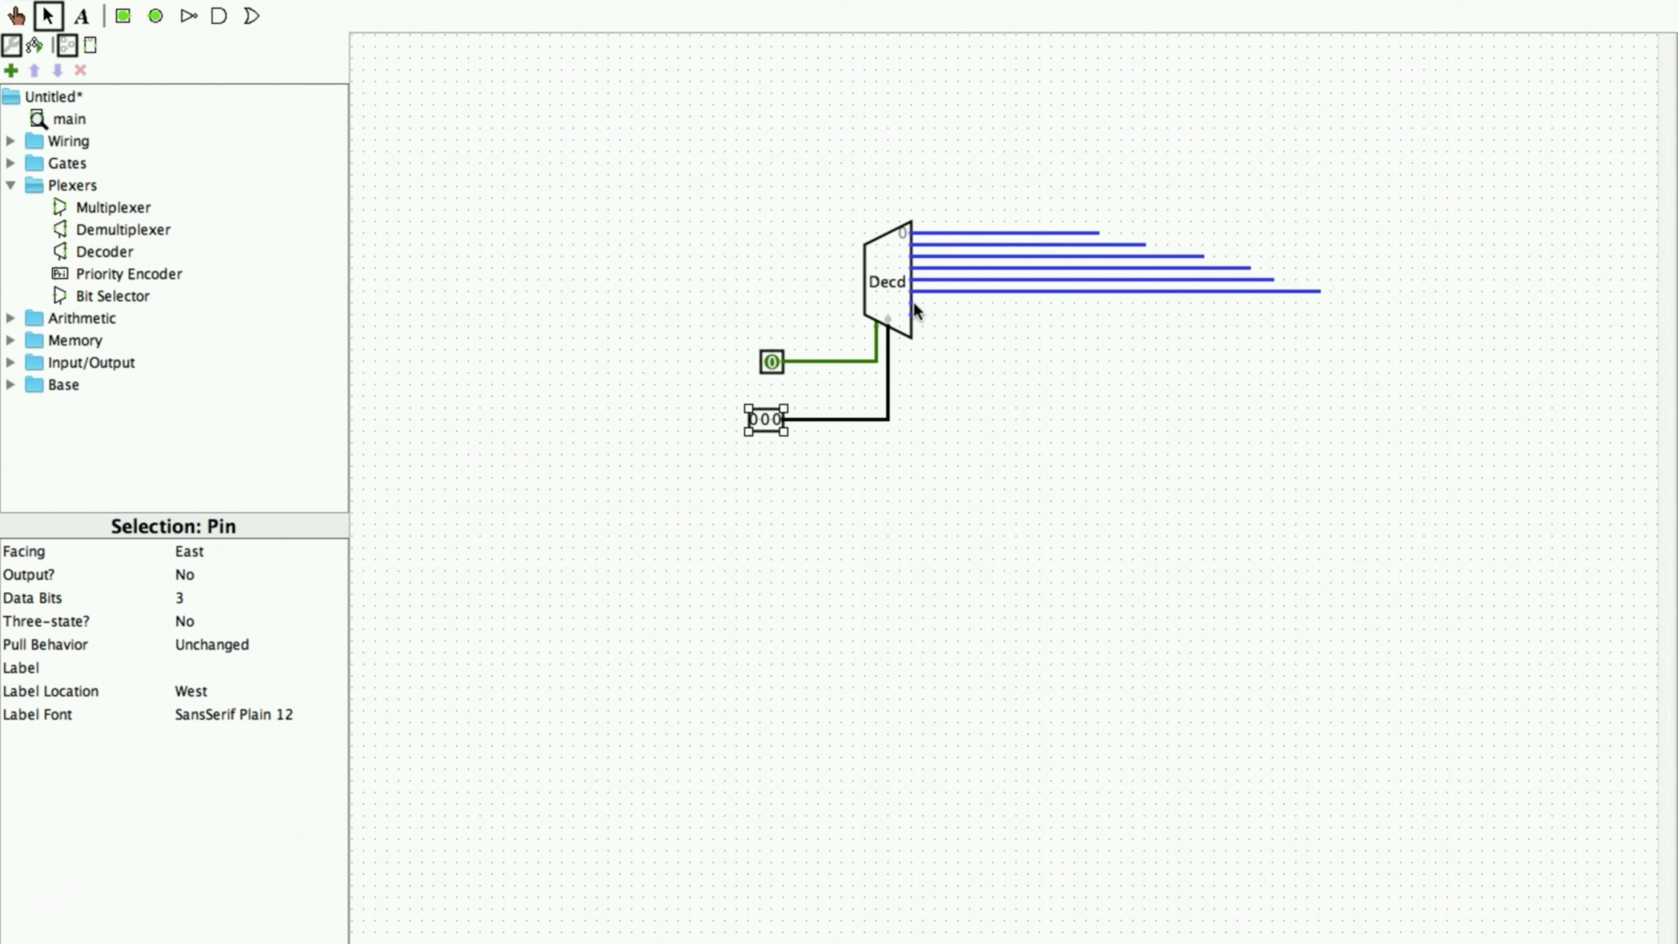
pyautogui.moveTo(911, 302); pyautogui.dragTo(1343, 302)
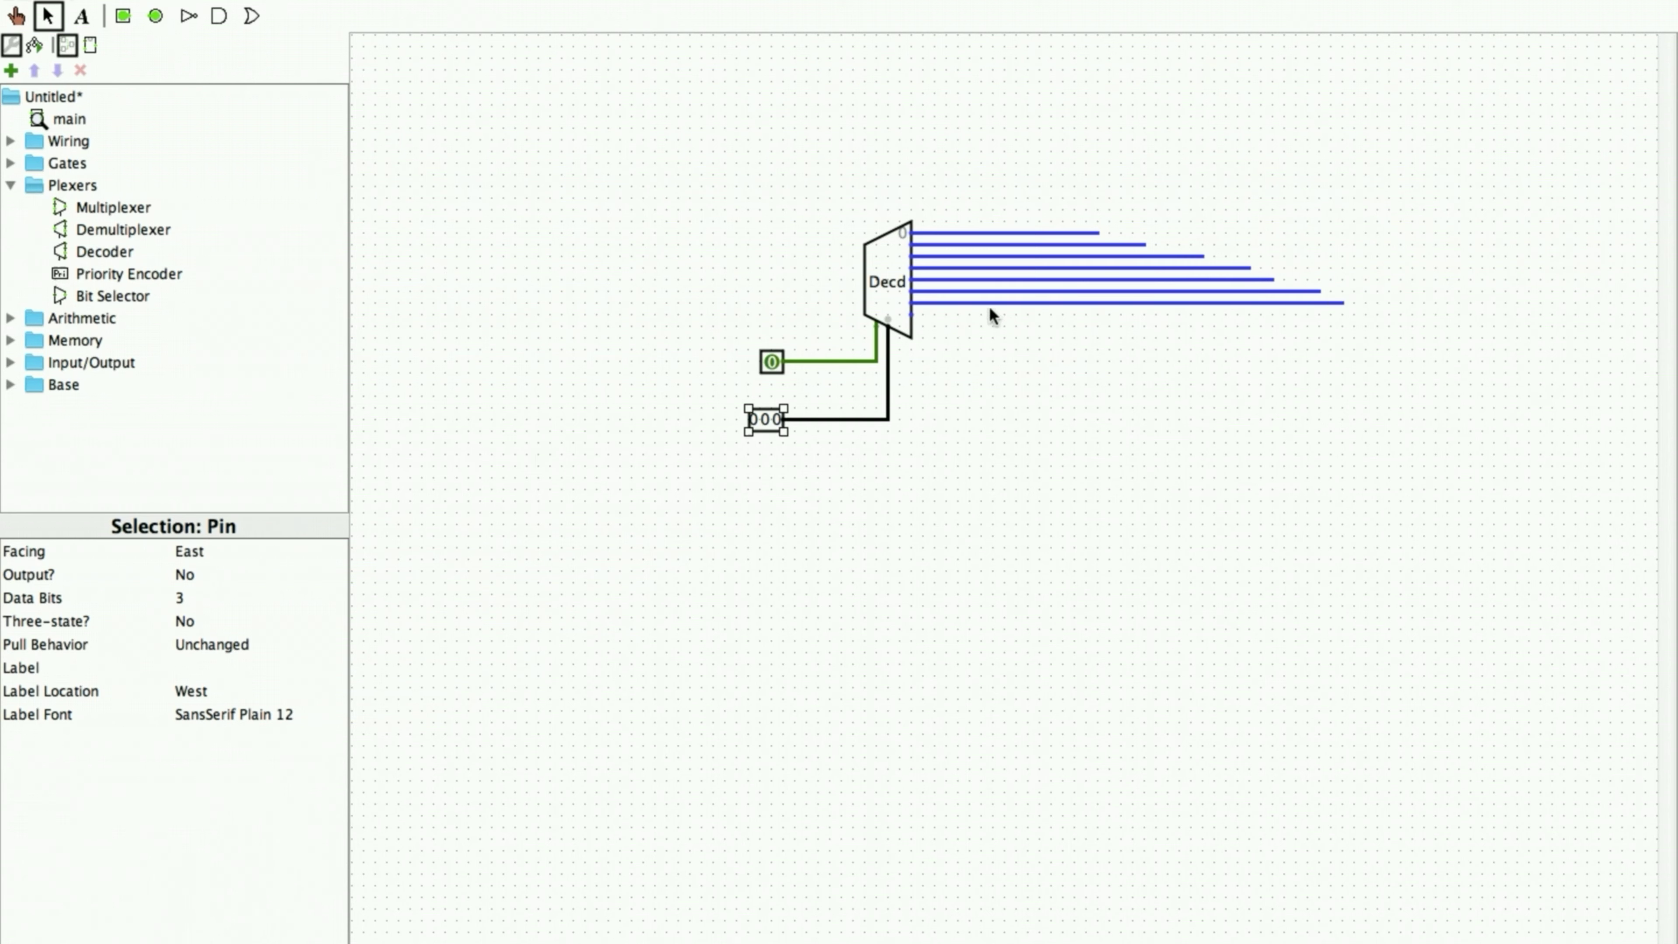
pyautogui.moveTo(913, 310); pyautogui.dragTo(1400, 314)
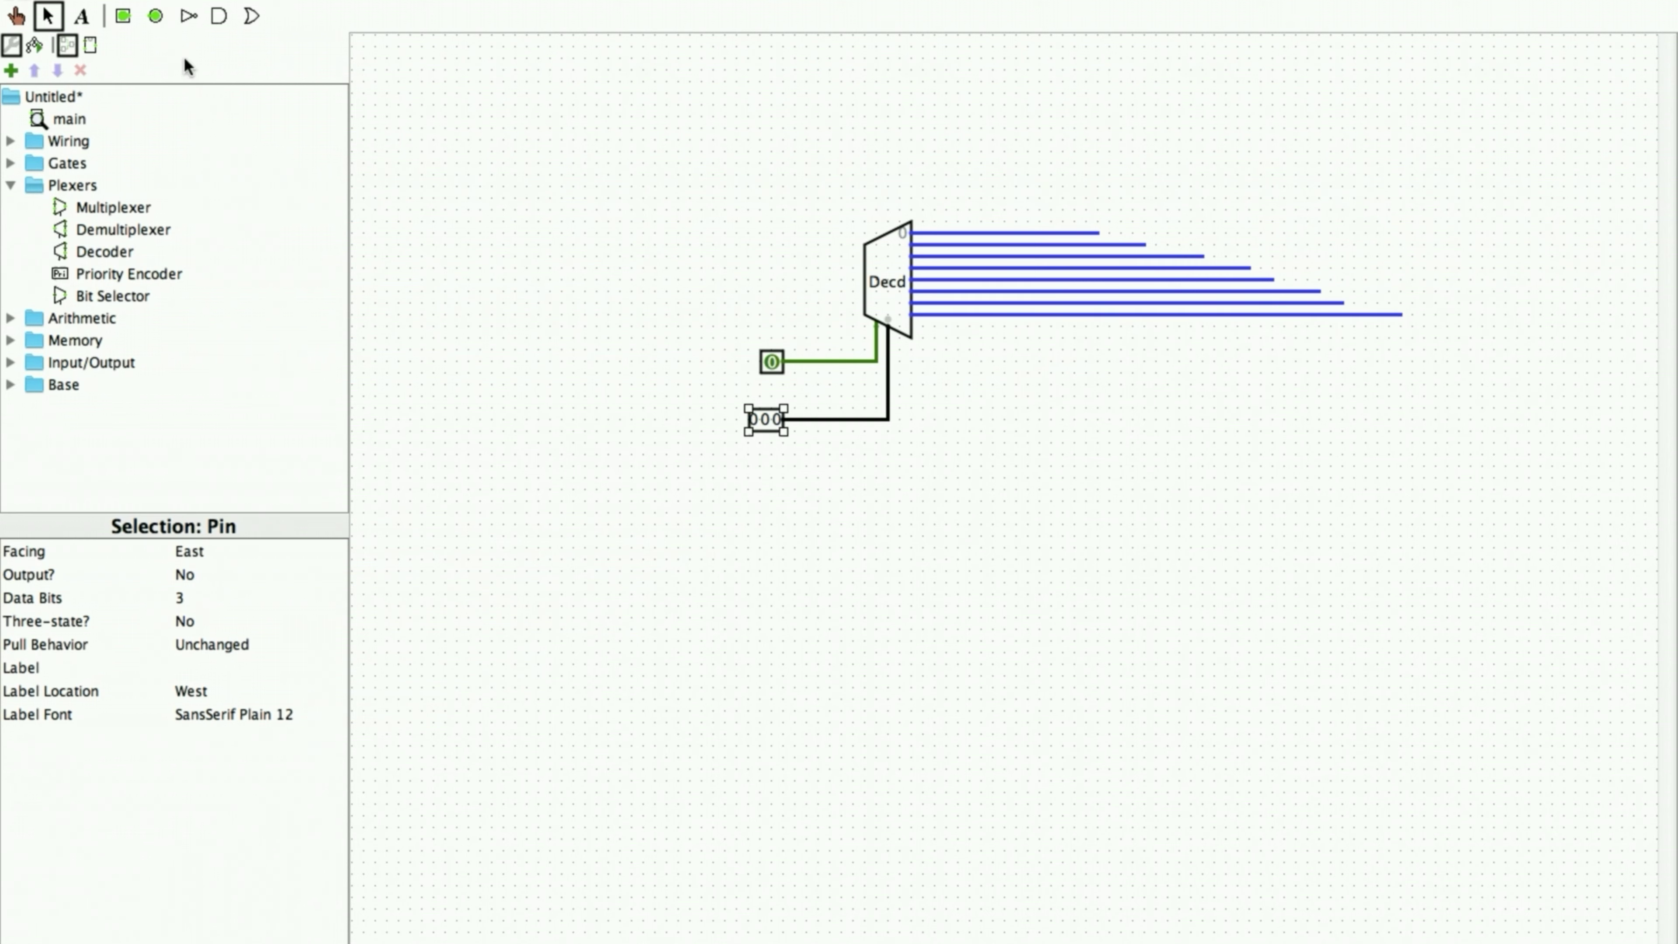
# - Attach an output pin to the free end of each of the decoder's eight output wires
pyautogui.click(155, 16)
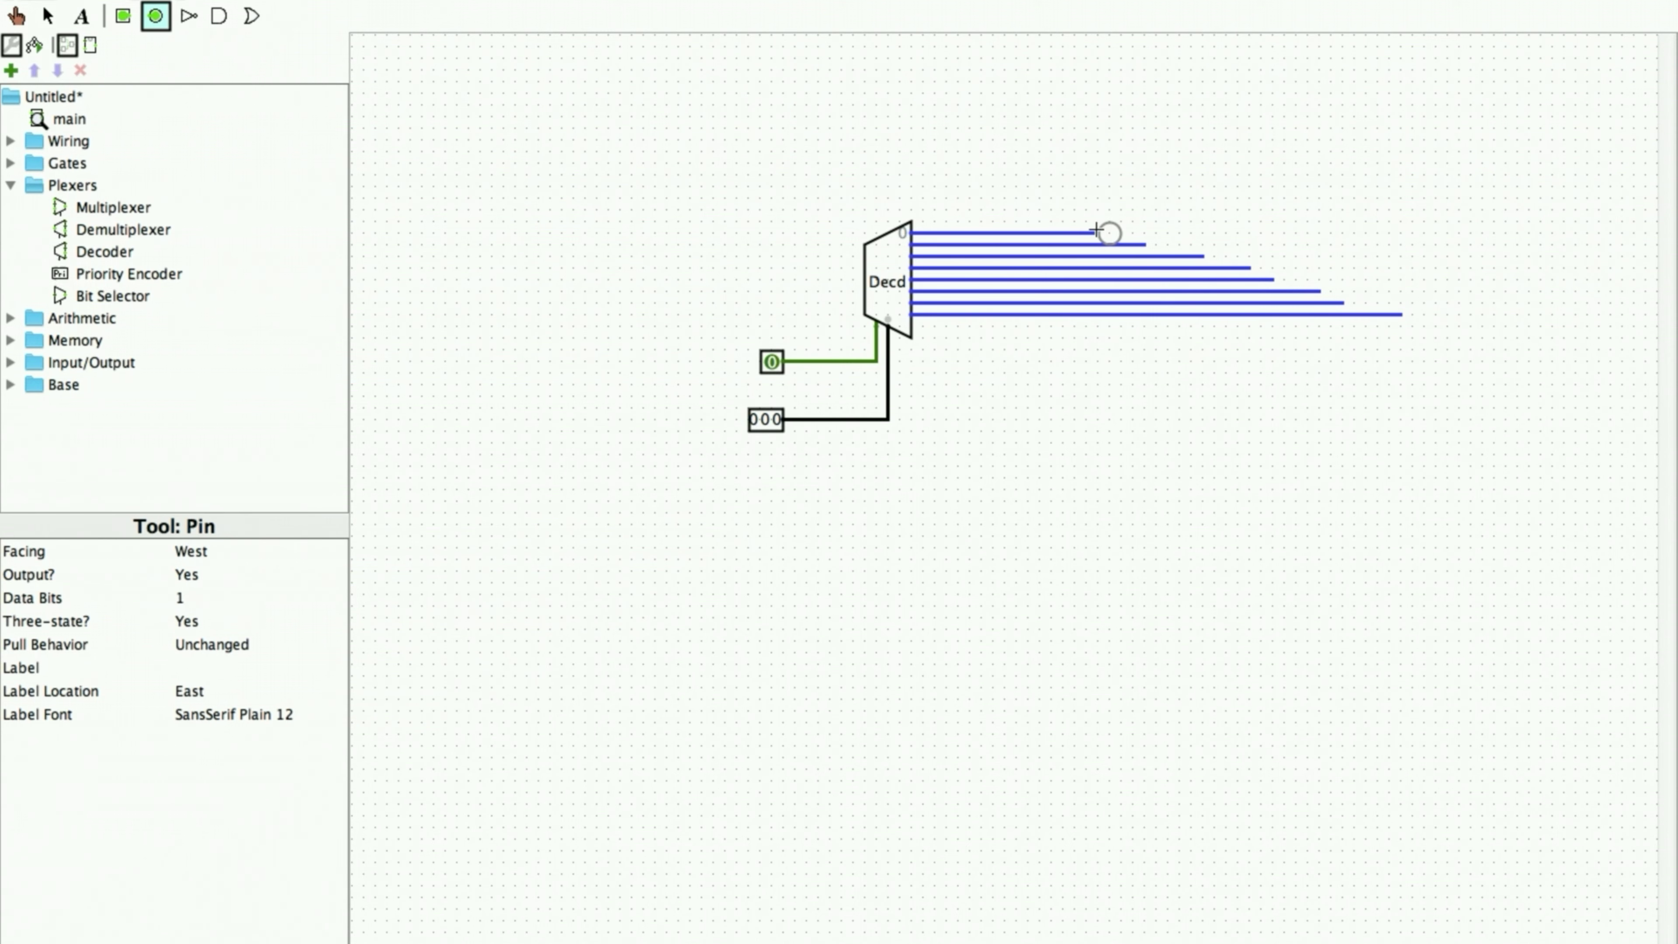
pyautogui.click(1109, 233)
pyautogui.click(155, 16)
pyautogui.click(1143, 243)
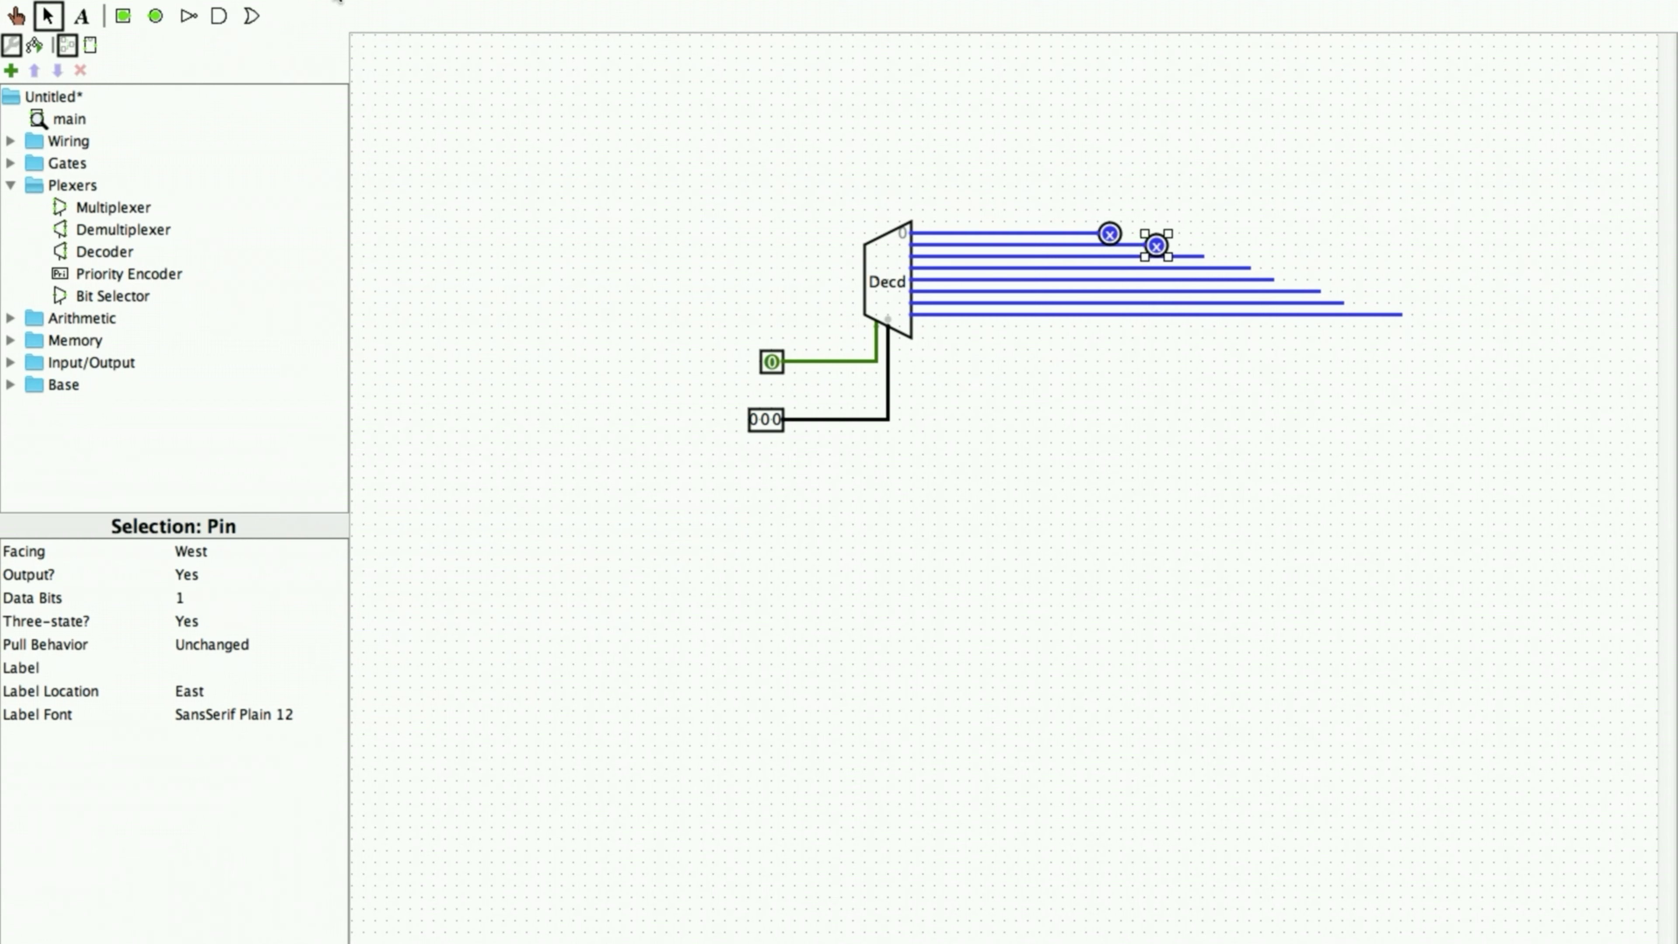
pyautogui.click(155, 16)
pyautogui.click(1205, 255)
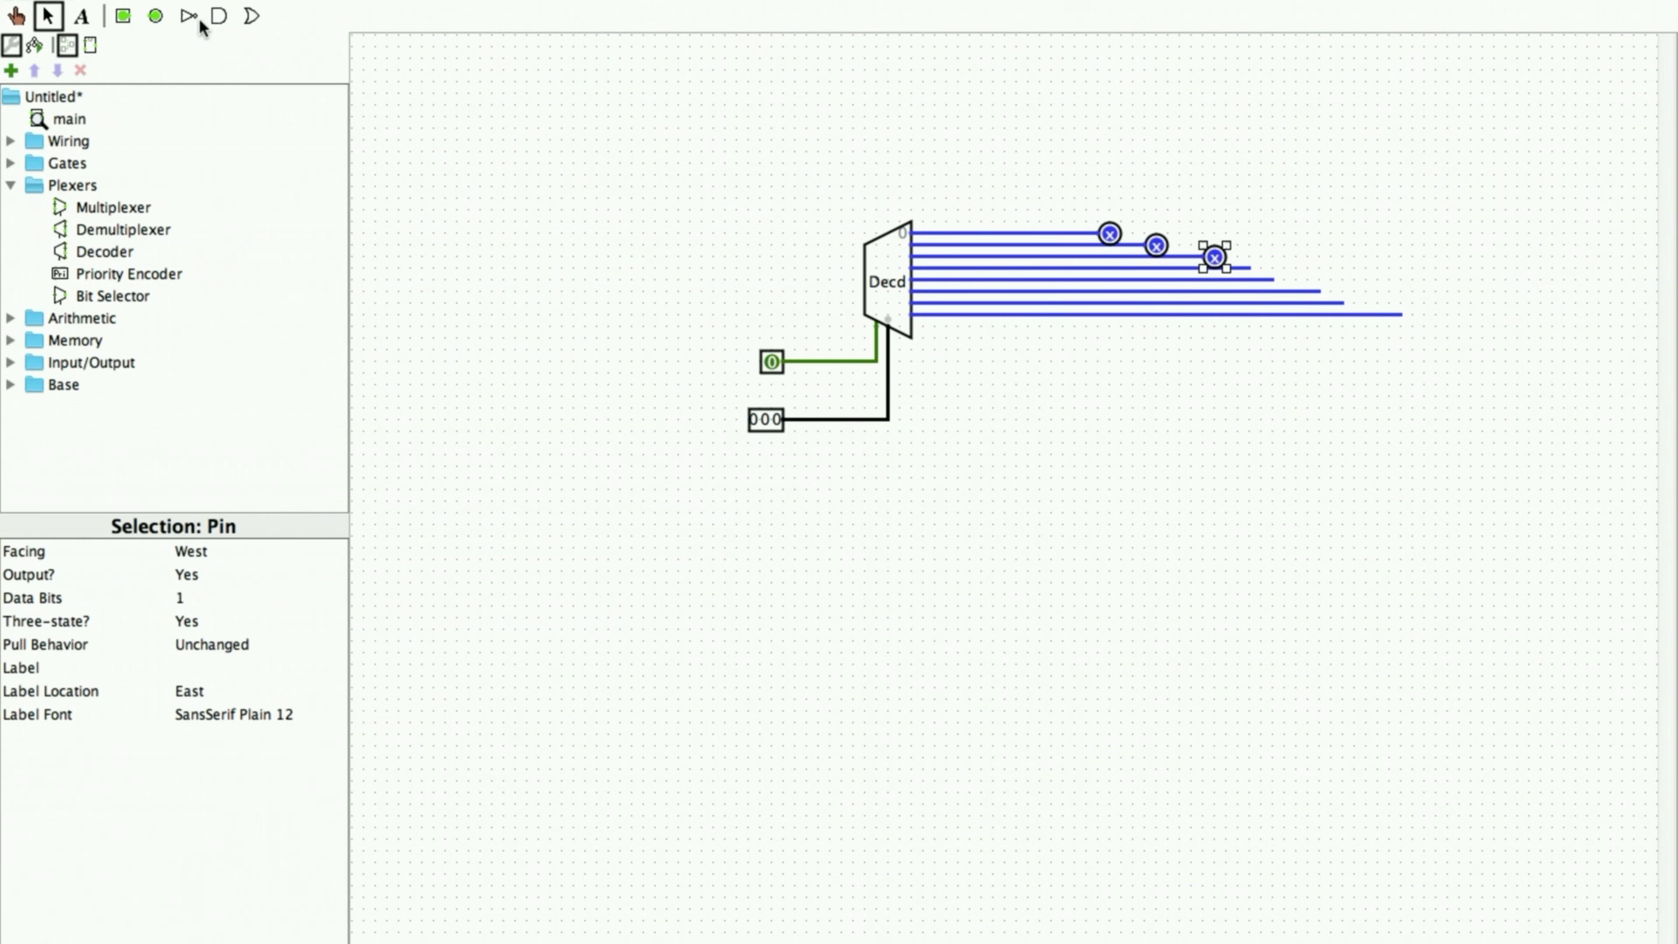
pyautogui.click(155, 16)
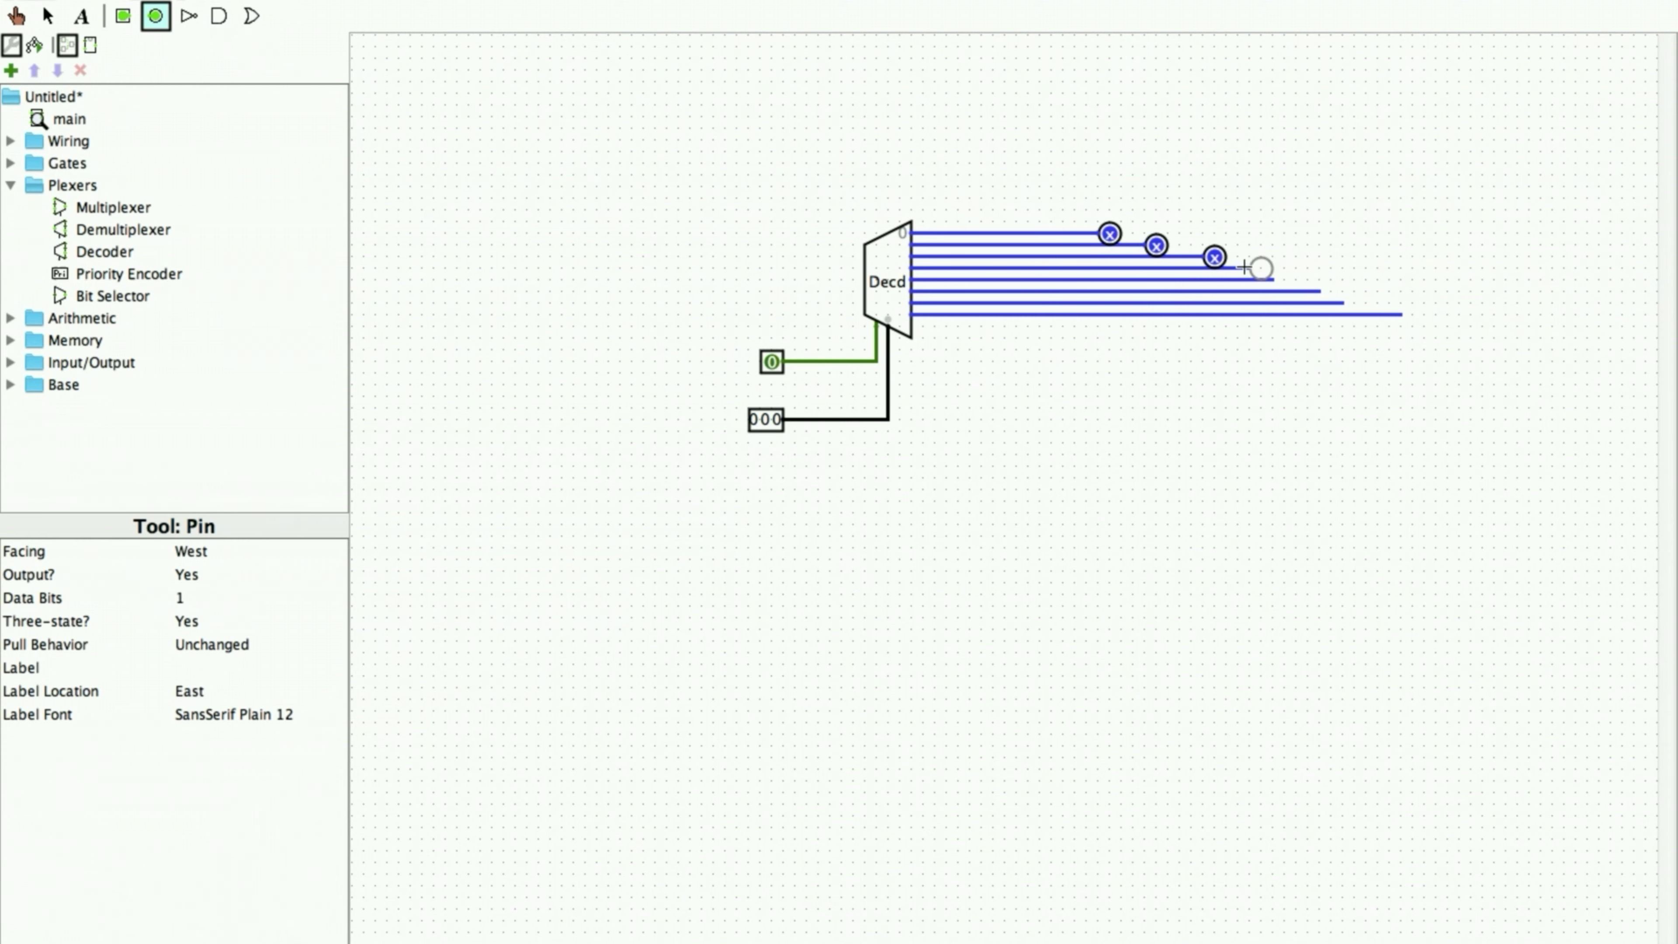
pyautogui.click(1261, 268)
pyautogui.click(155, 16)
pyautogui.click(1273, 278)
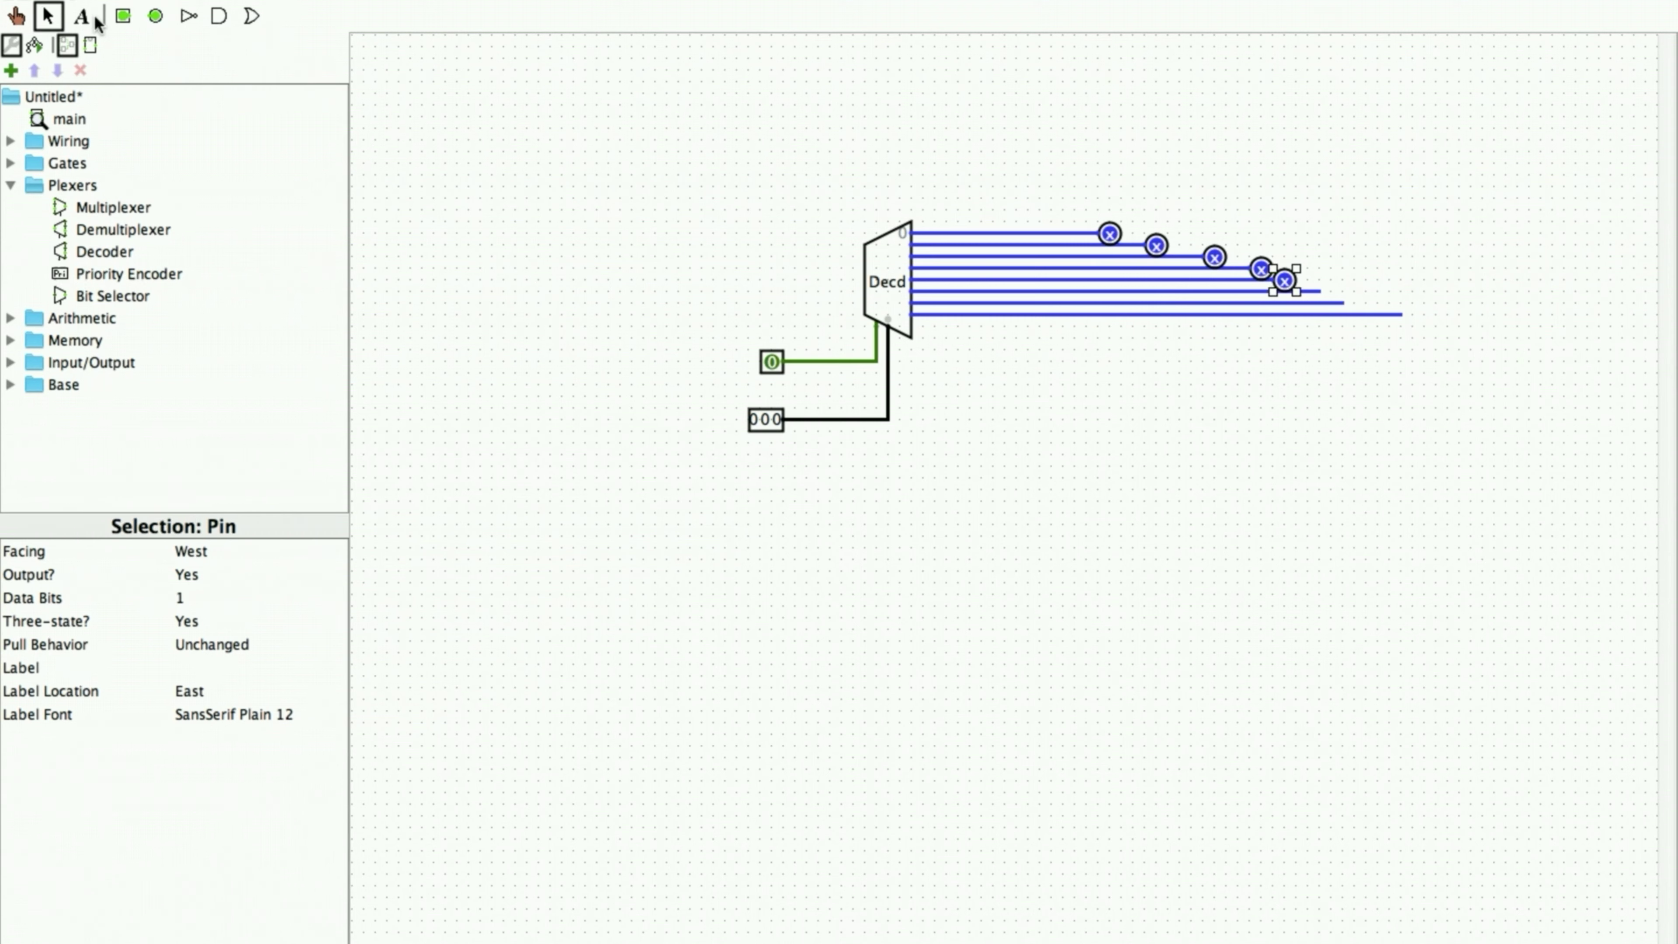
pyautogui.click(156, 16)
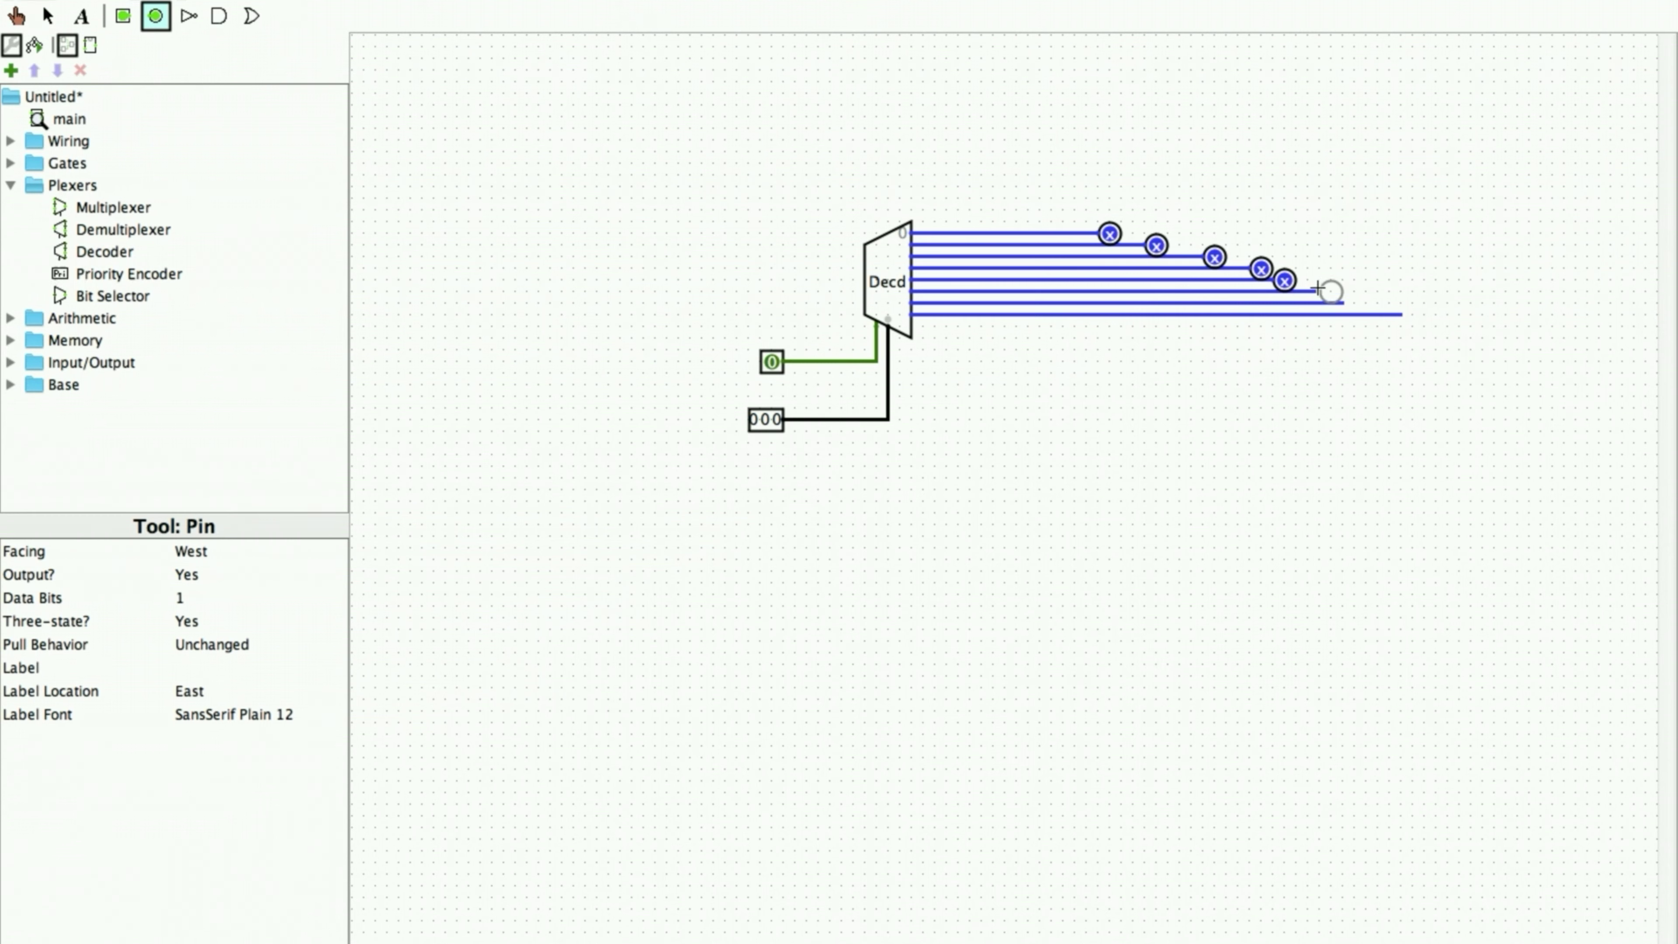
pyautogui.click(1331, 292)
pyautogui.click(155, 16)
pyautogui.click(1351, 303)
pyautogui.click(155, 16)
pyautogui.click(1397, 315)
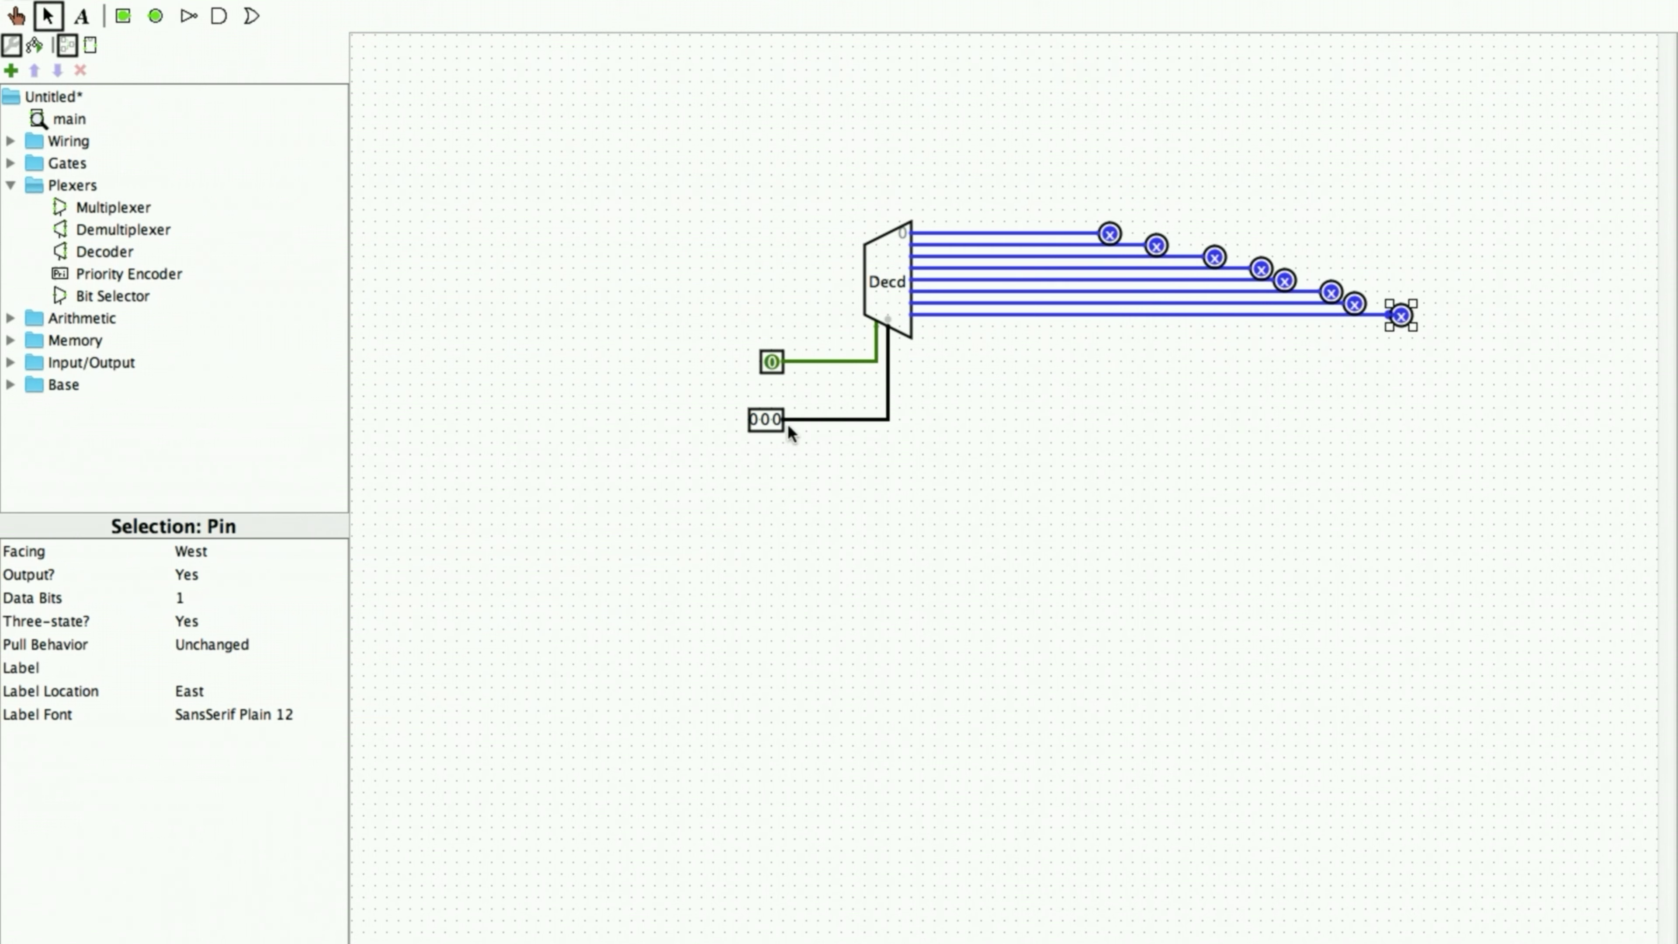
# - Switch the decoder's enable input to 1 and add the text label "E" beside its pin
pyautogui.click(16, 15)
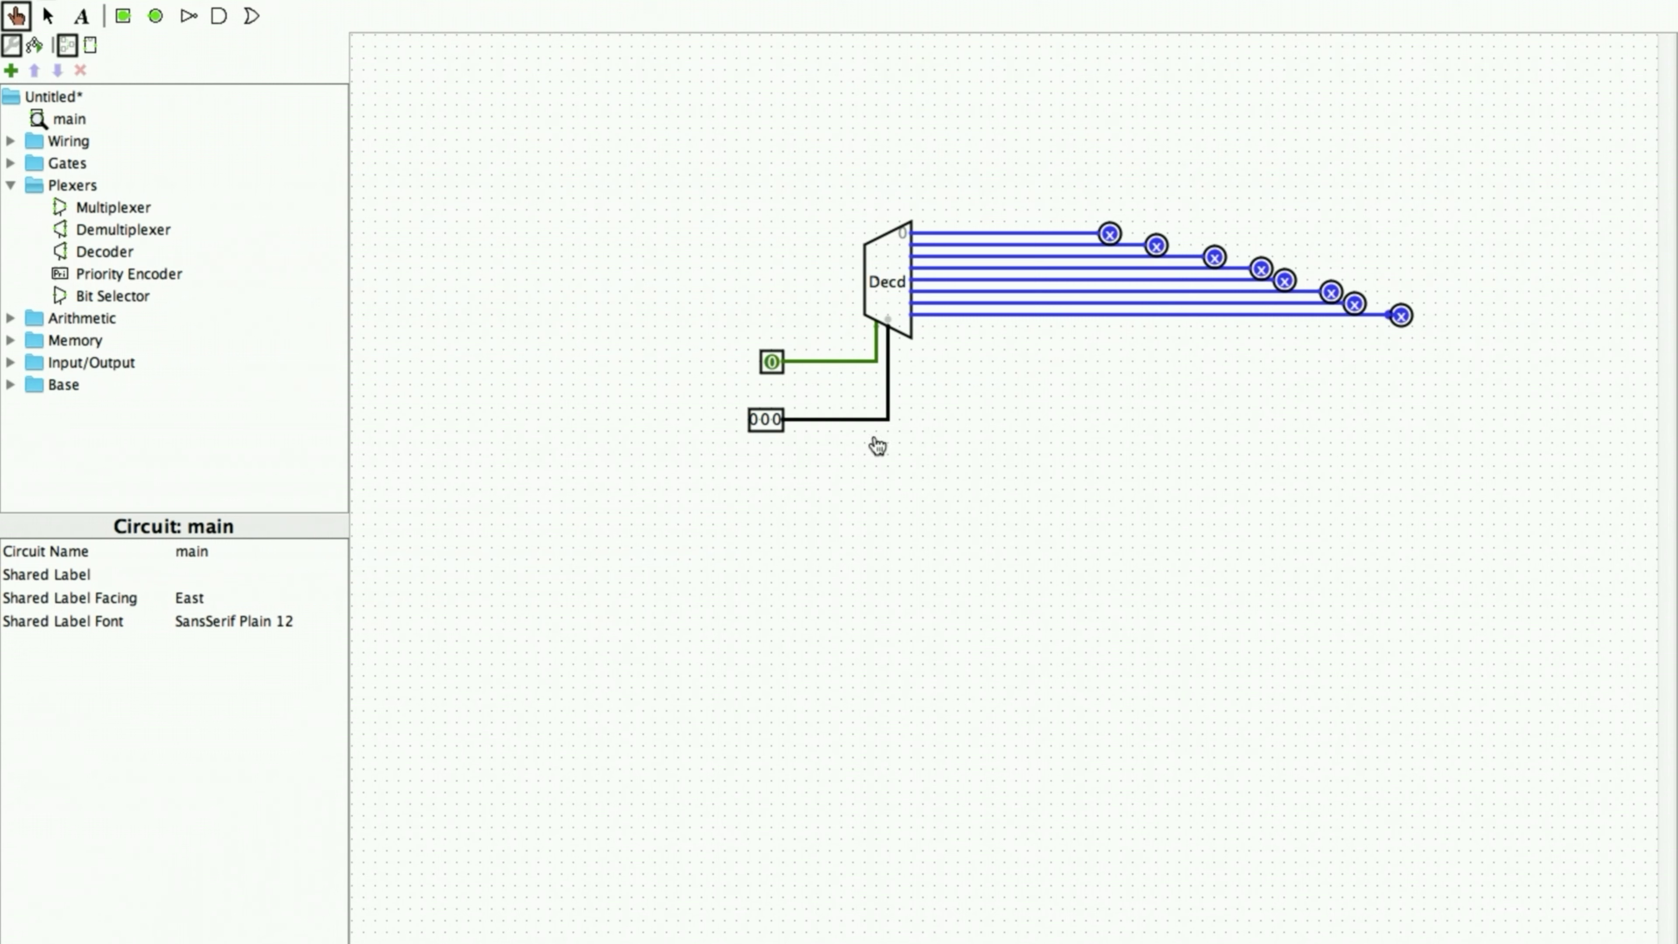
pyautogui.click(772, 362)
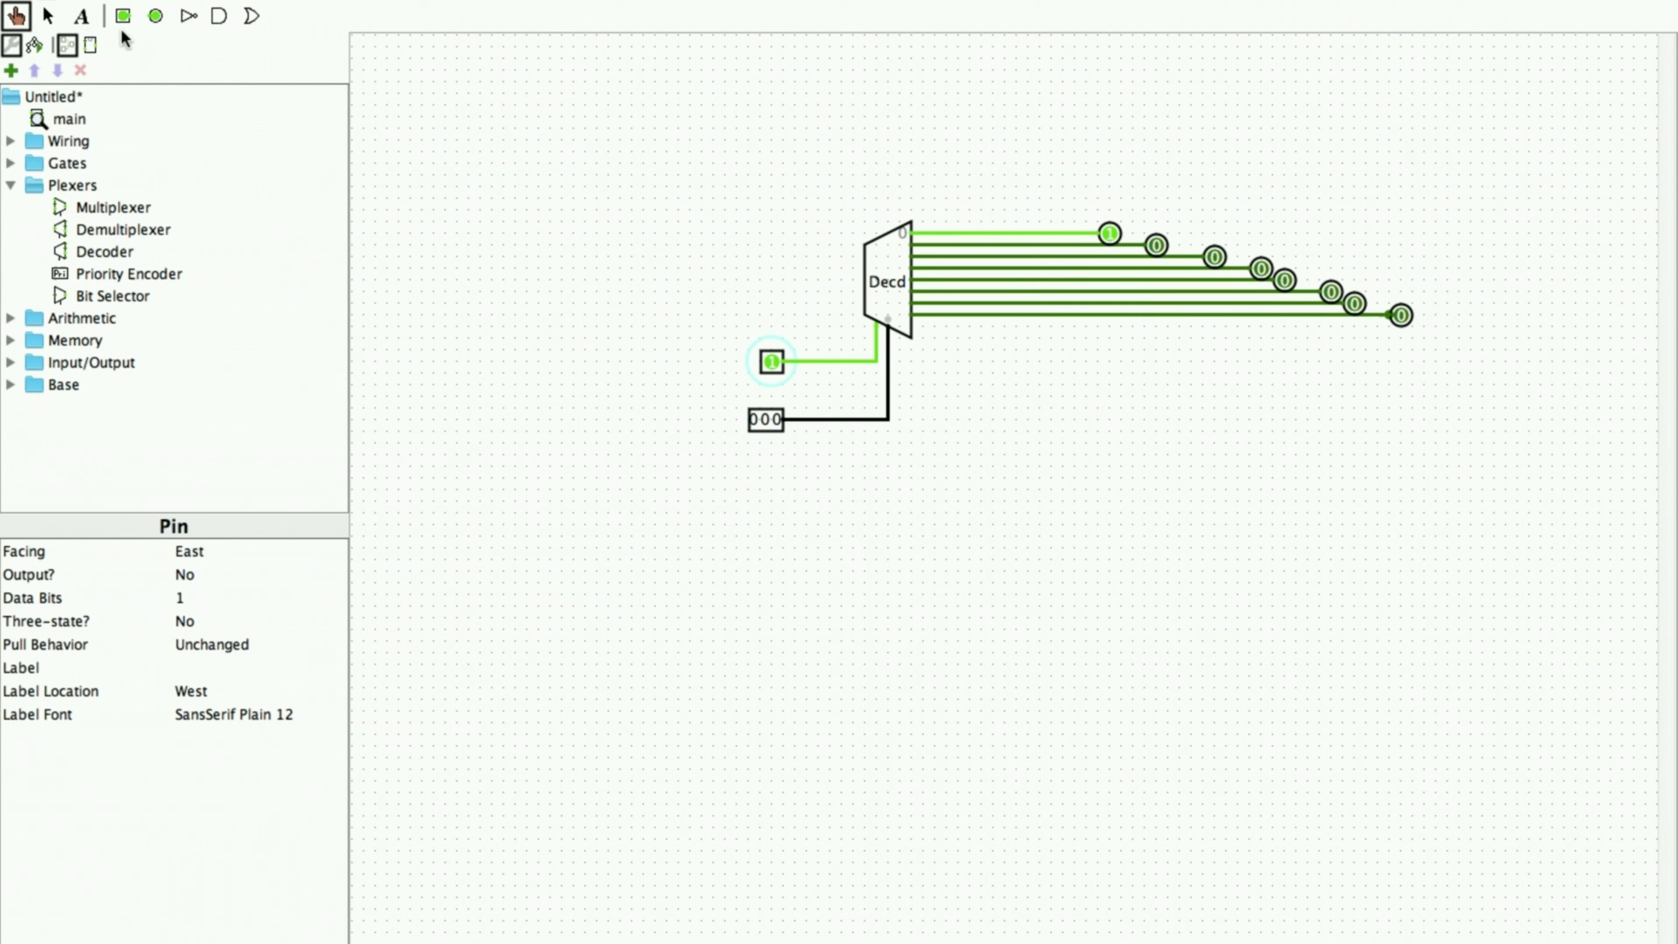
pyautogui.click(81, 17)
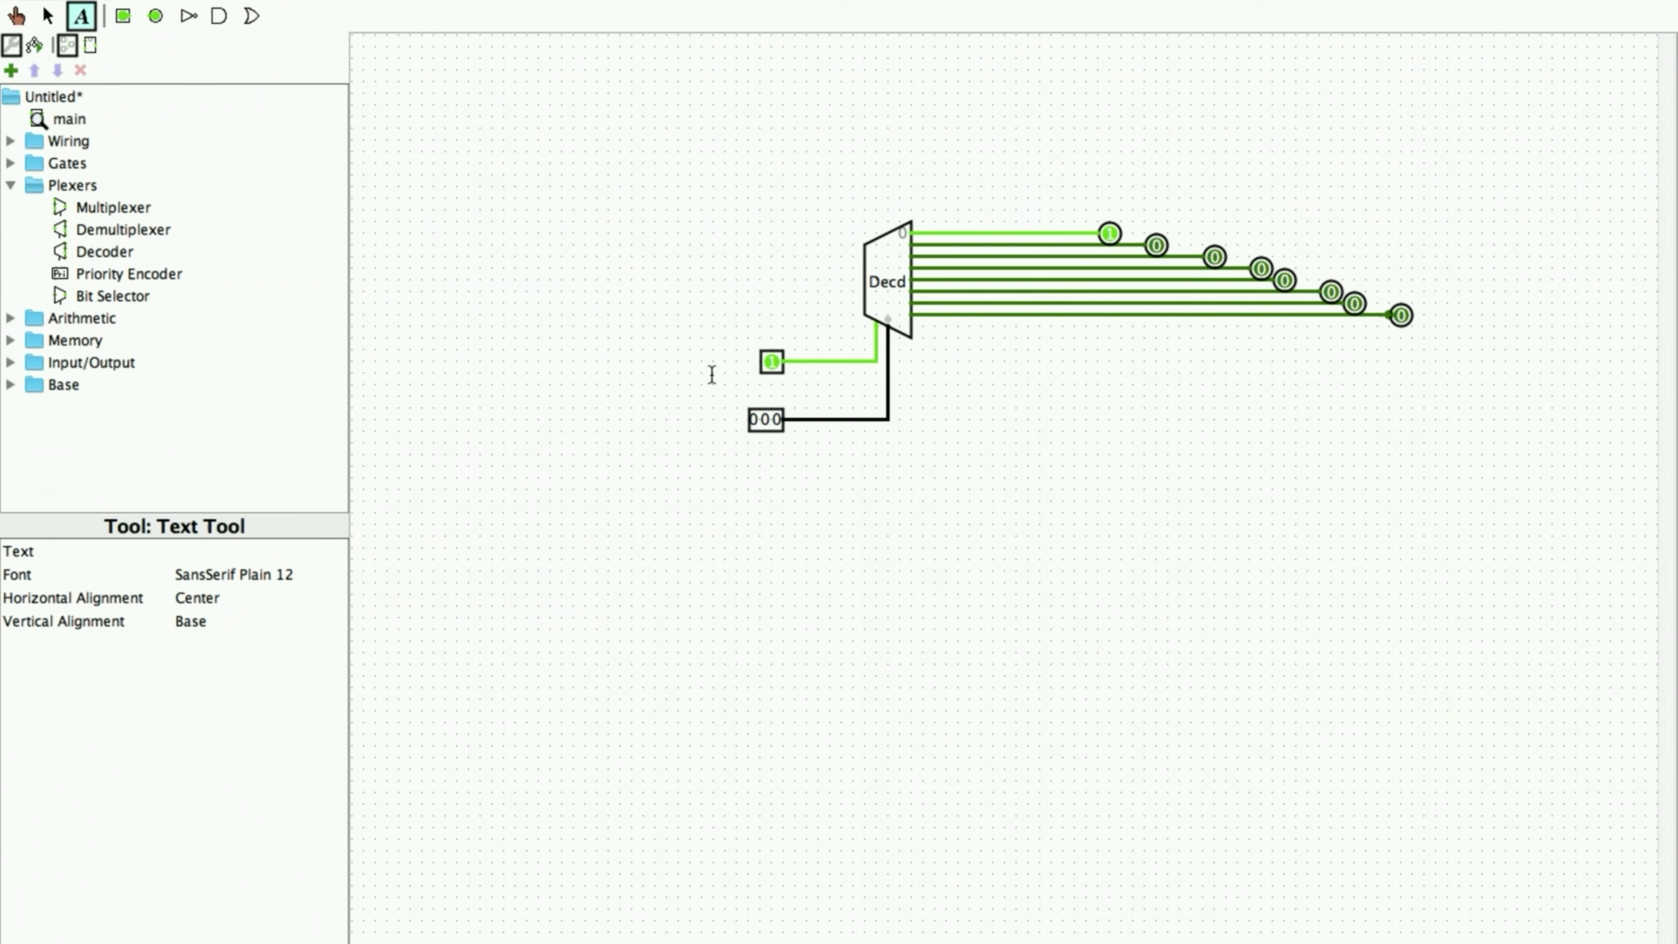
pyautogui.click(733, 359)
pyautogui.write('E')
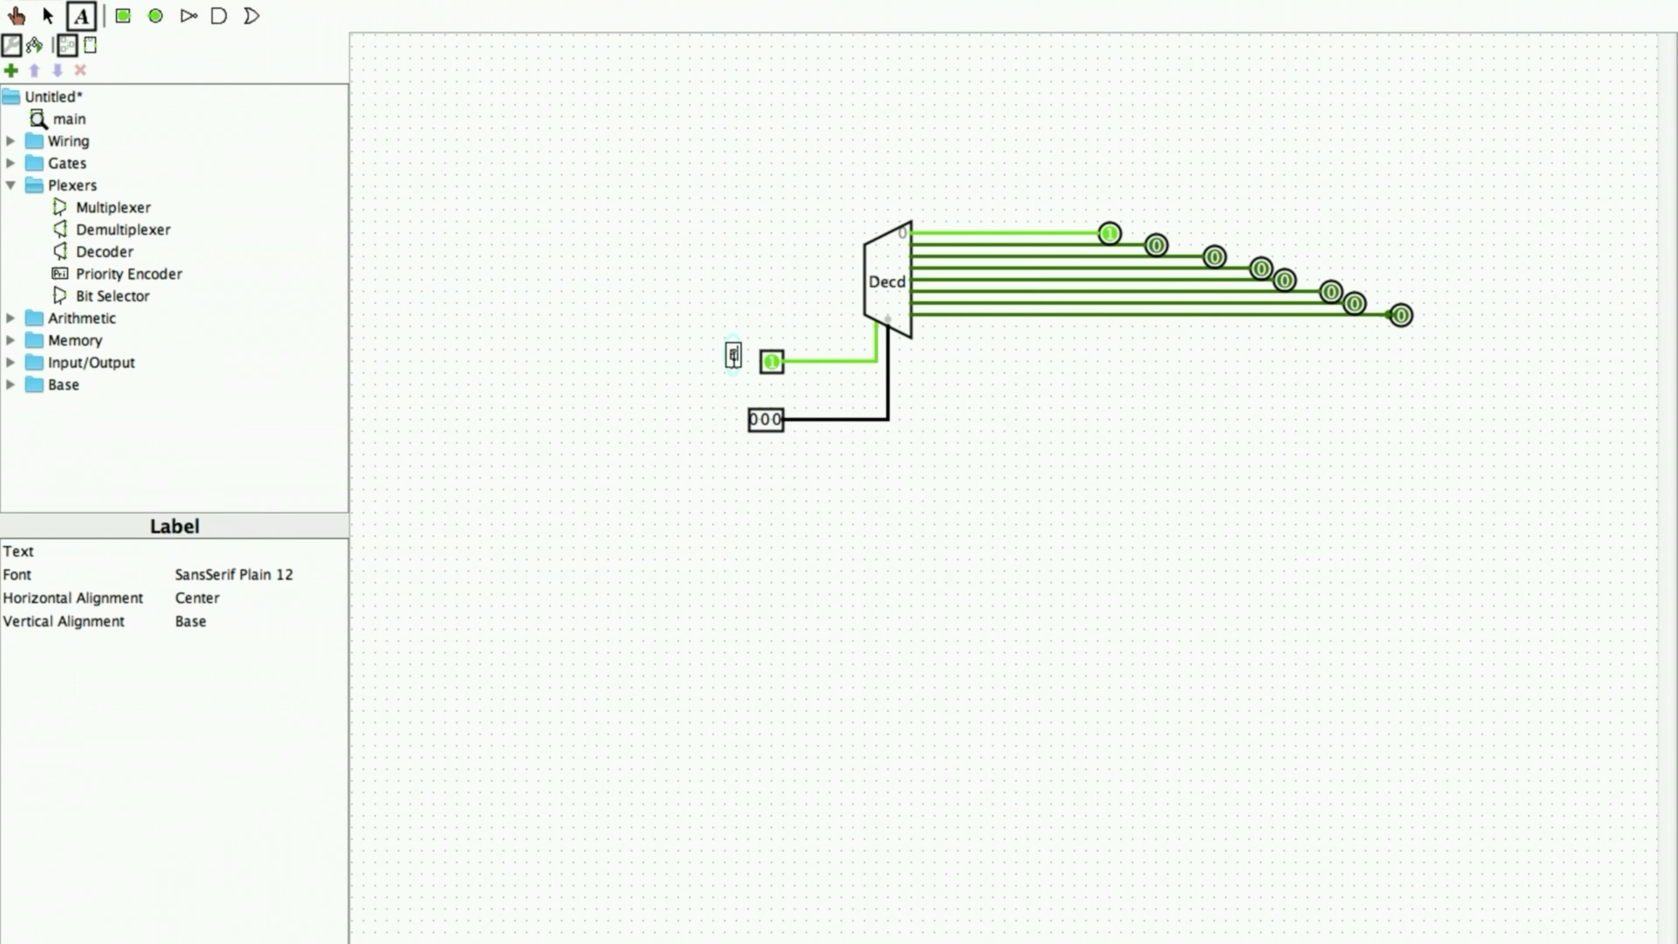
# - Add the text label "A0 A1 A2" beneath the three-bit select input pin
pyautogui.click(747, 448)
pyautogui.write('A')
pyautogui.write('p')
pyautogui.write(' A1 ')
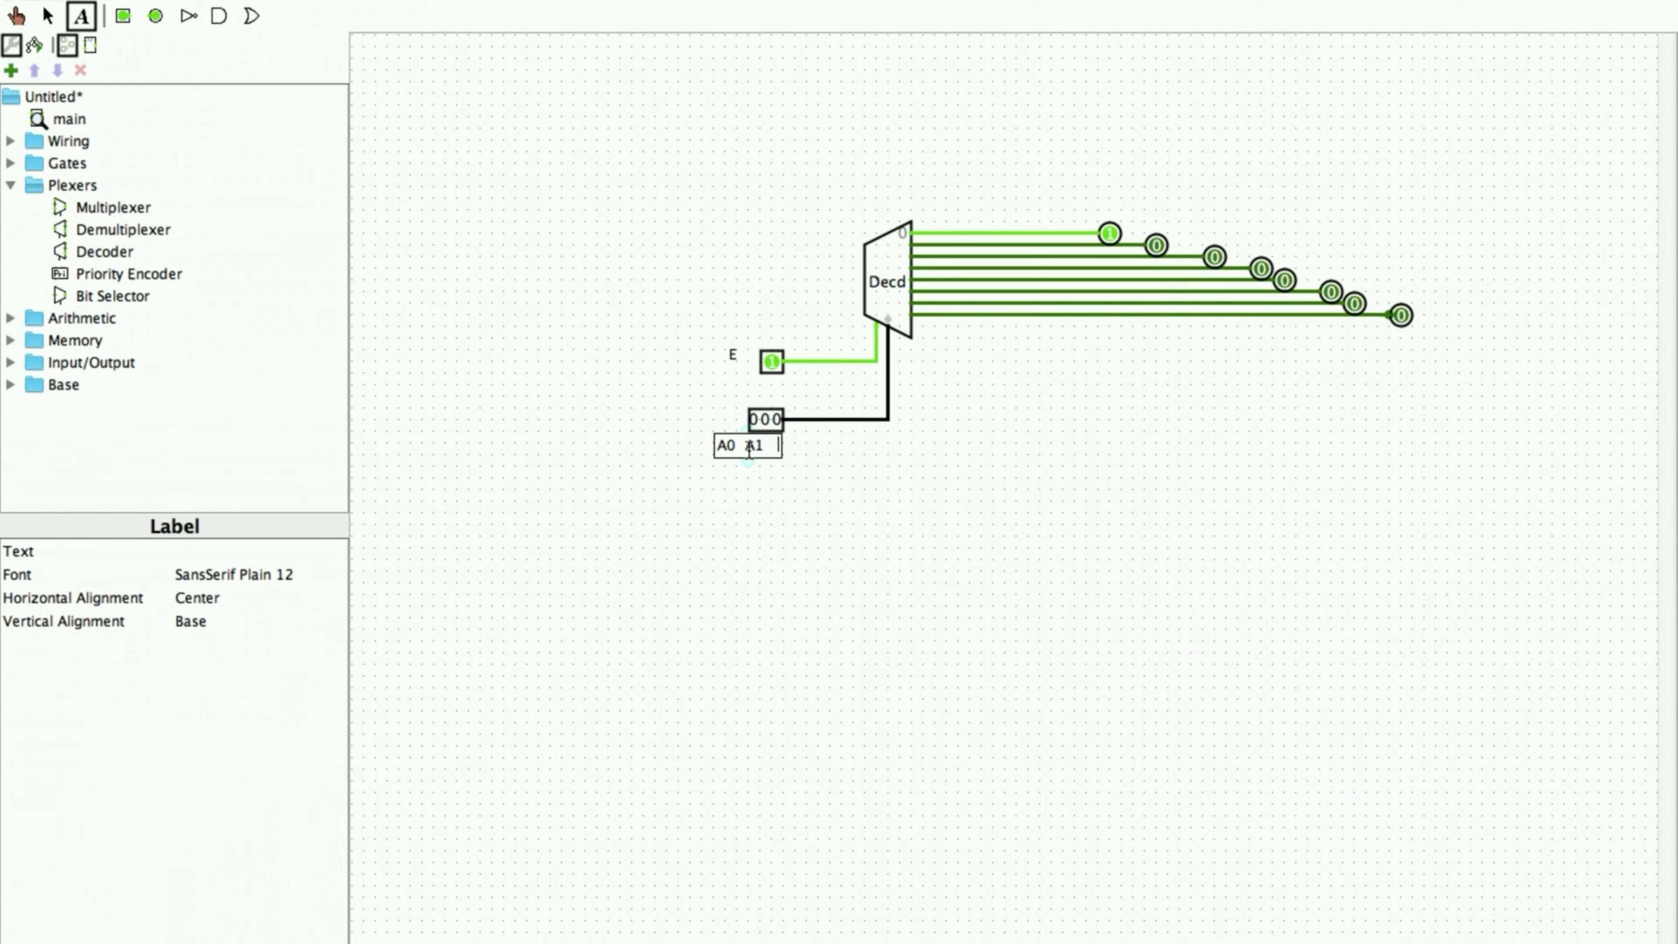
pyautogui.write('A2')
# - Add text labels D0 through D7 beside the eight output pins, in order from the topmost wire down
pyautogui.click(1131, 205)
pyautogui.write('D0')
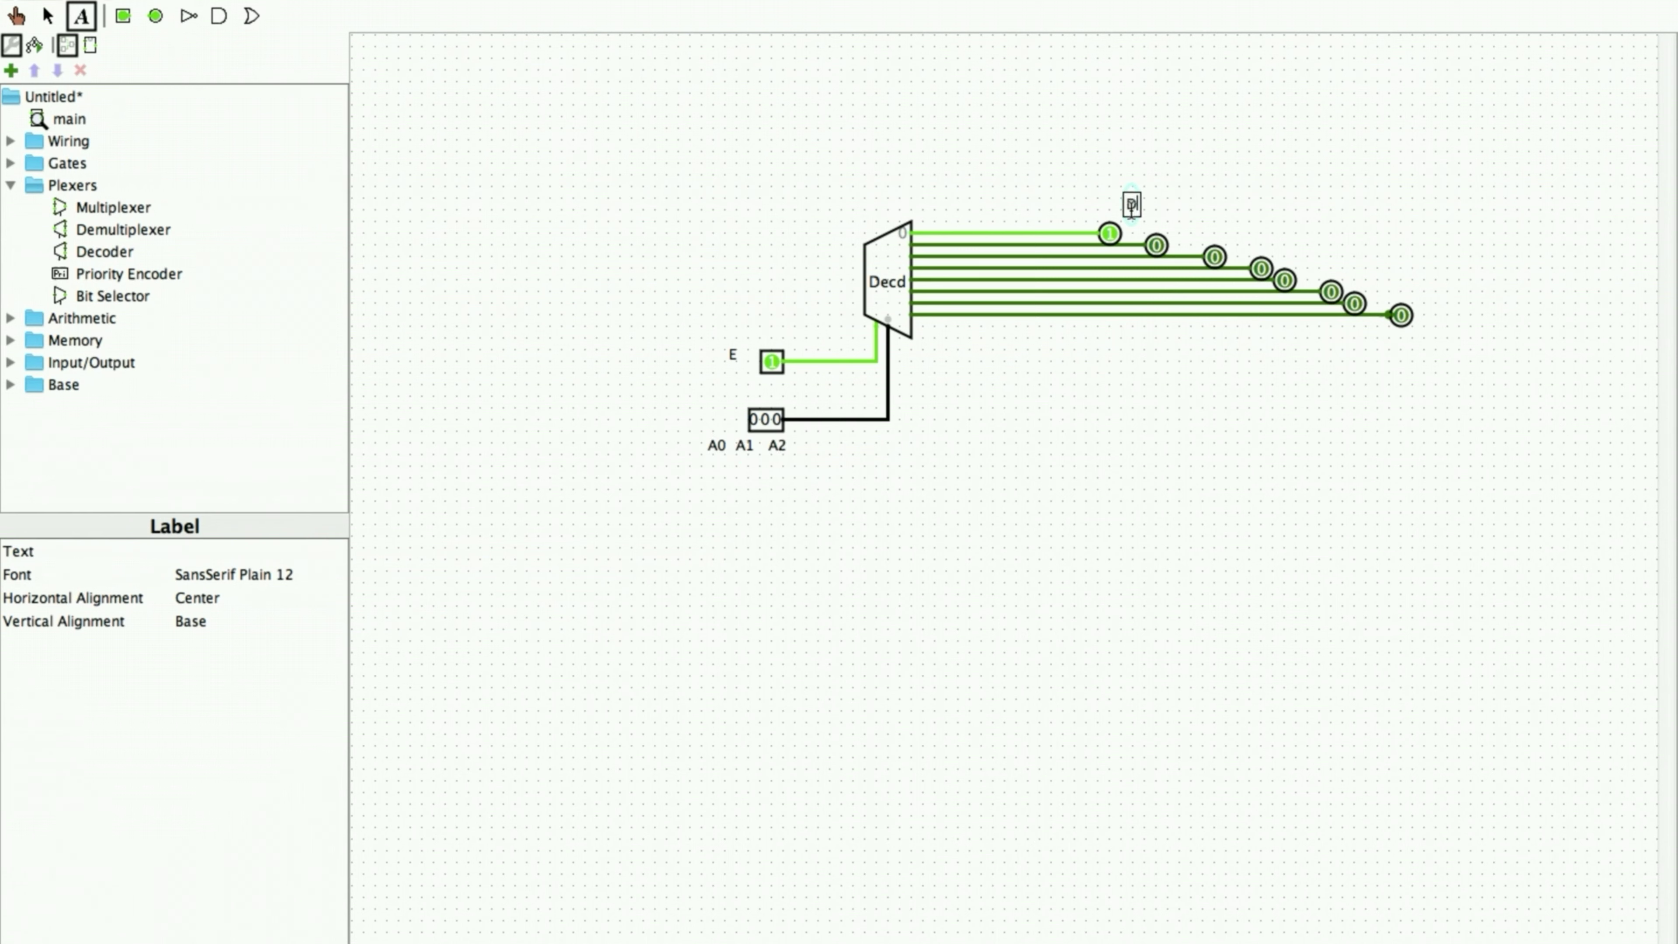
pyautogui.click(1181, 223)
pyautogui.write('D1')
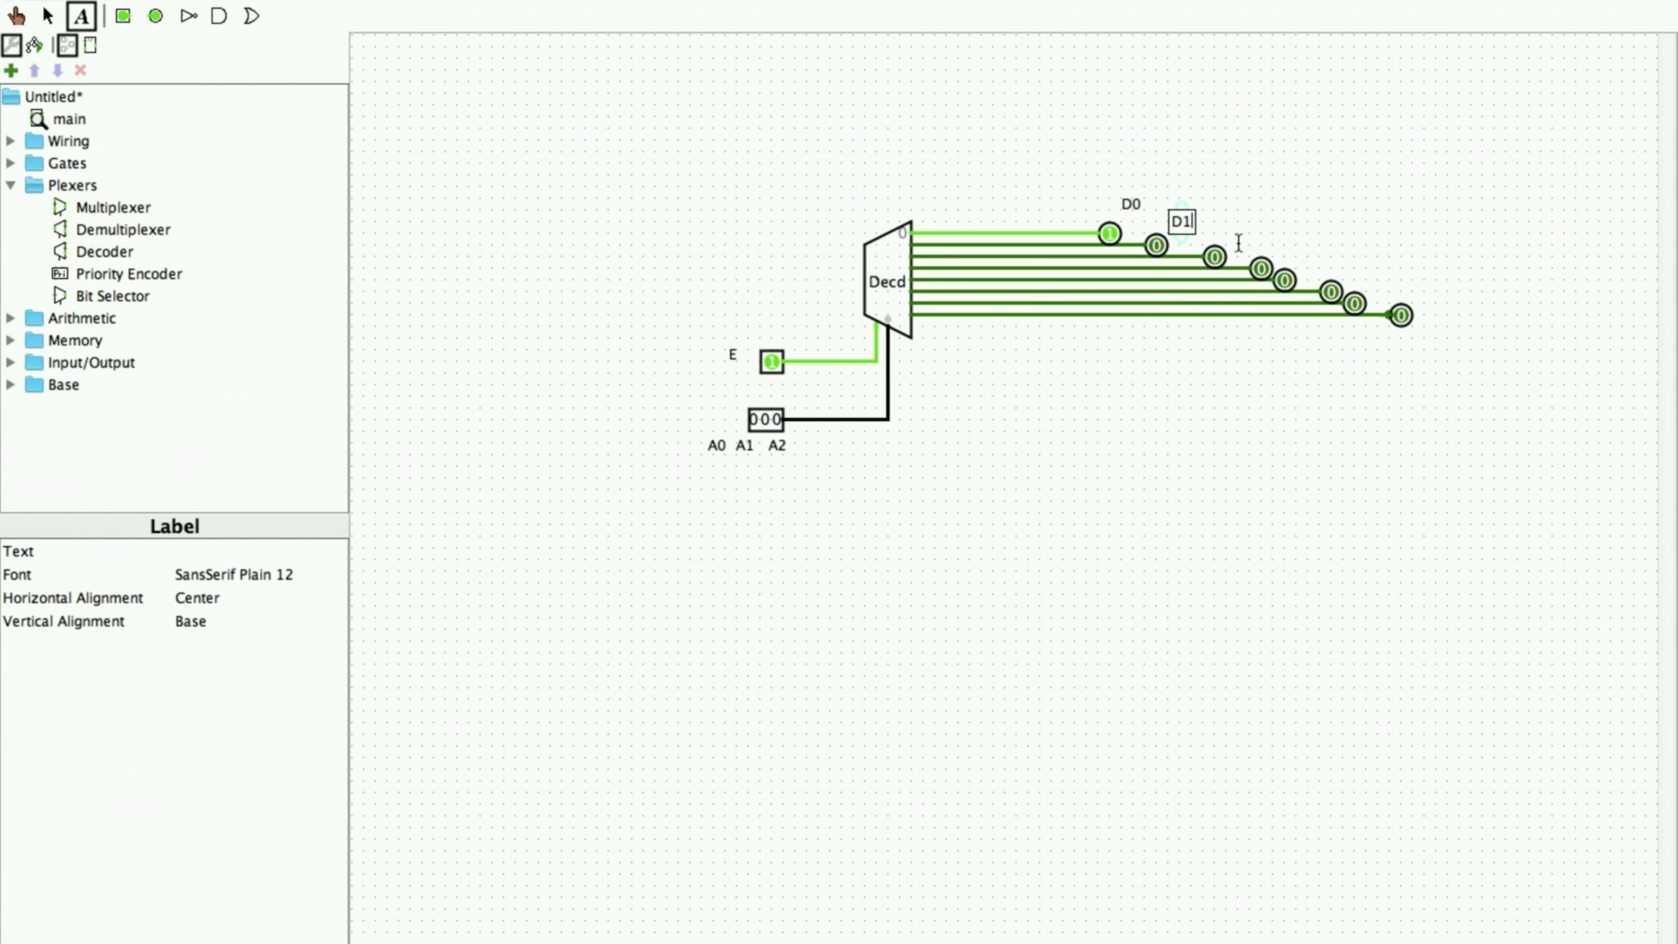
pyautogui.click(1239, 241)
pyautogui.write('D2')
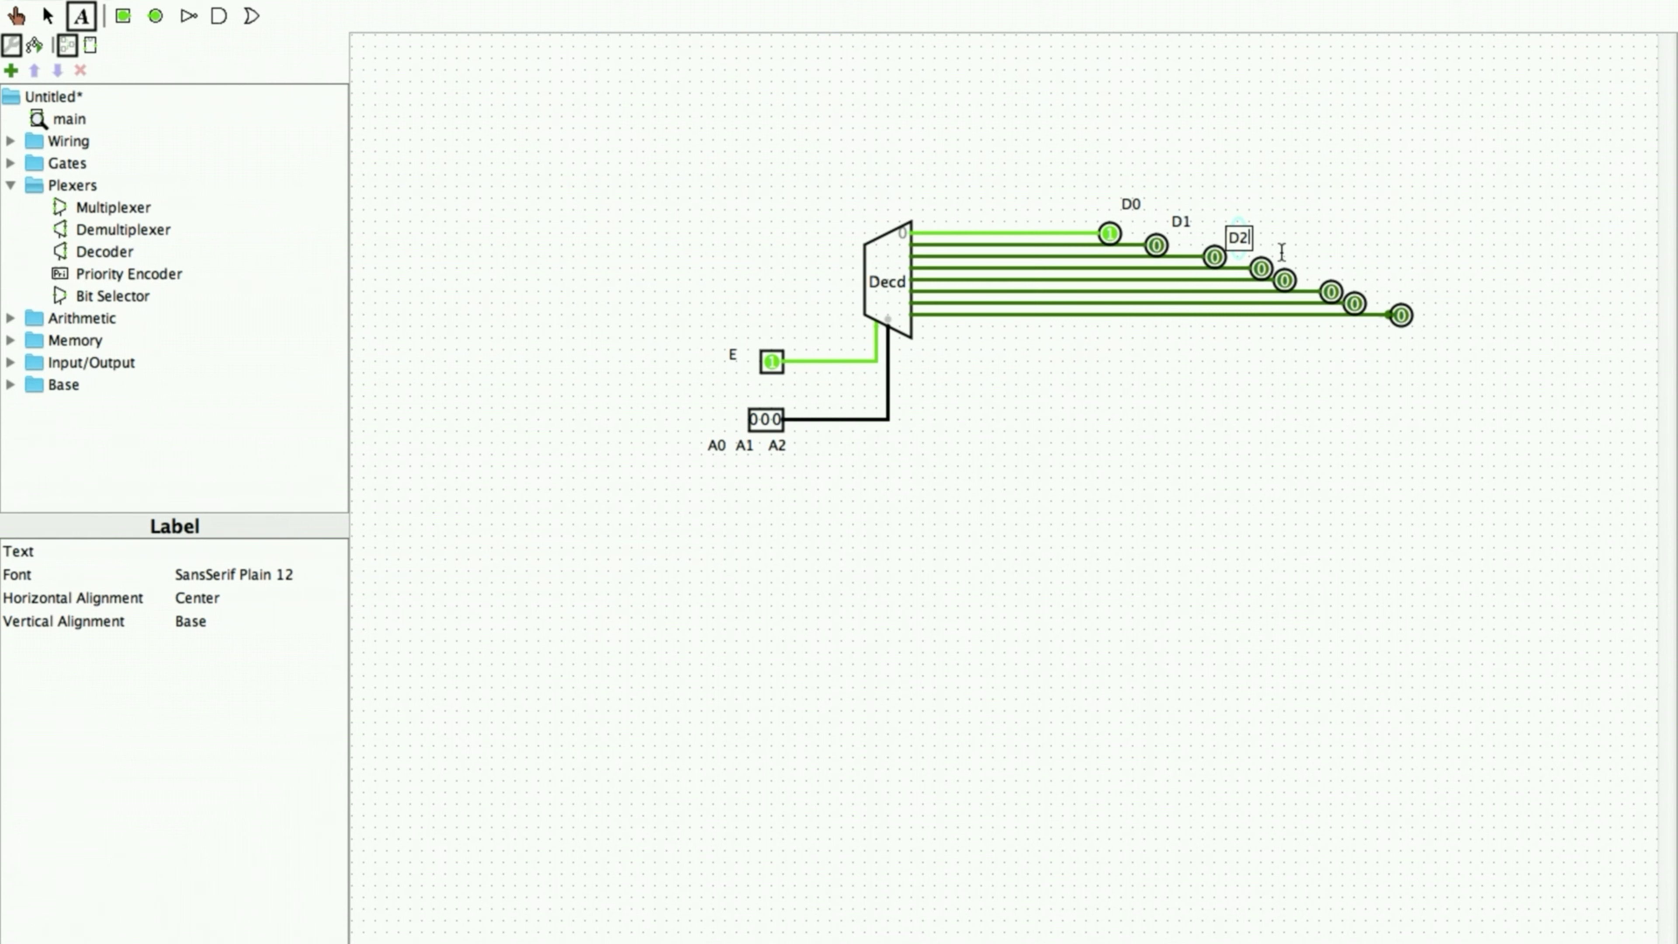
pyautogui.click(1282, 252)
pyautogui.write('D3')
pyautogui.click(1312, 263)
pyautogui.write('D4')
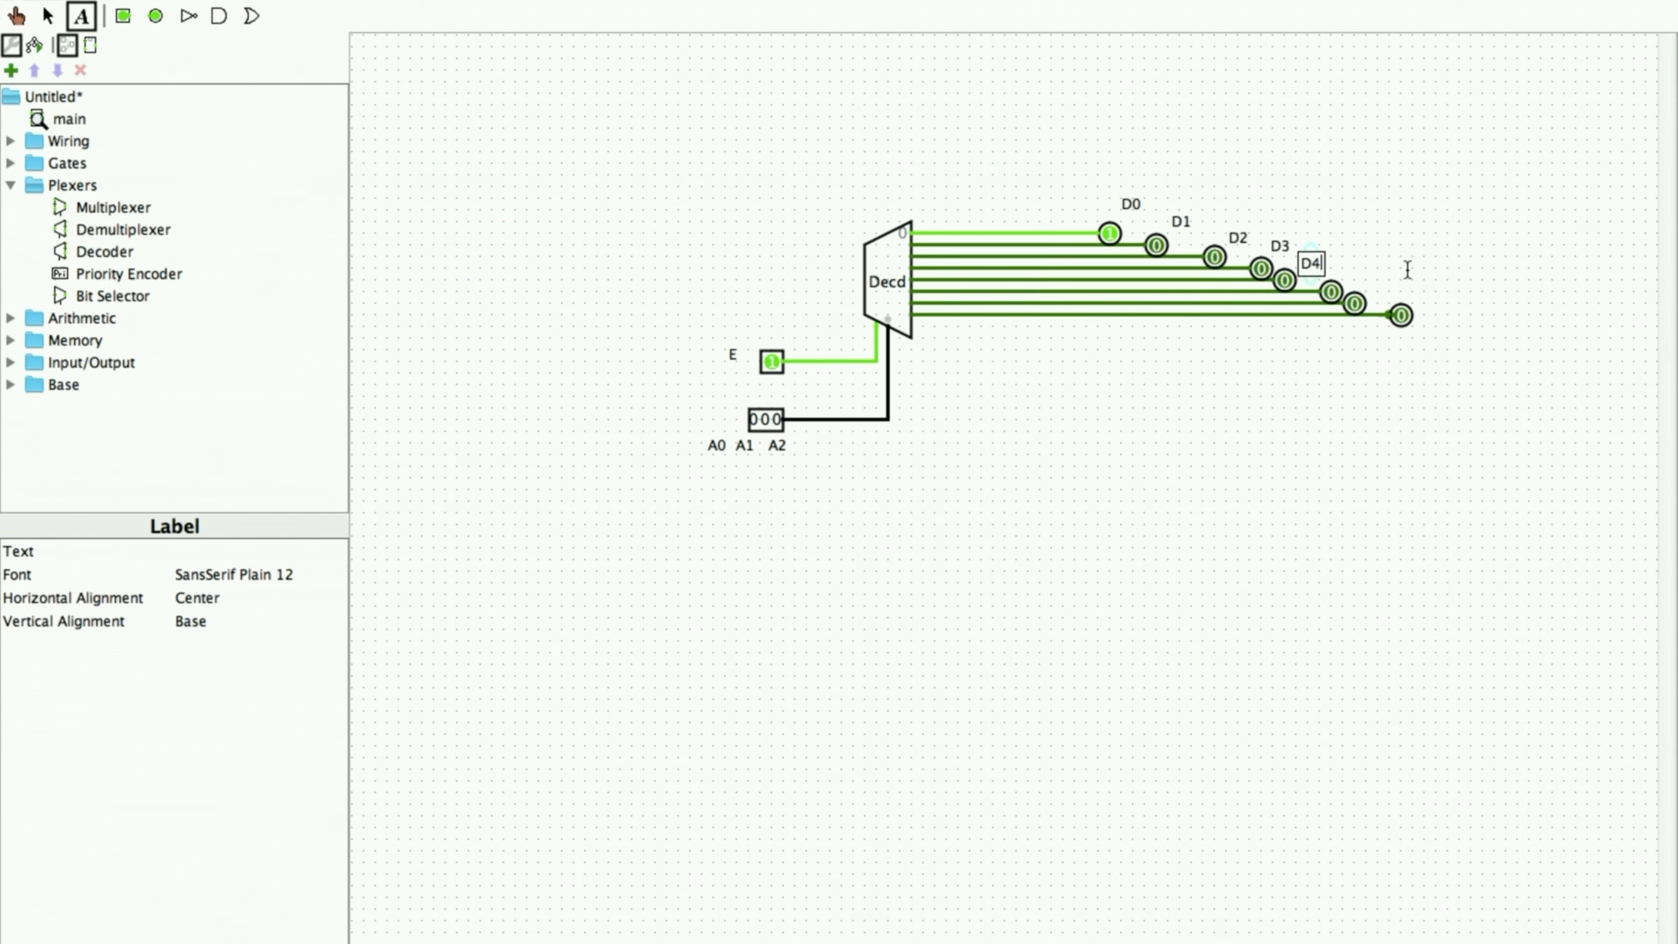
pyautogui.click(1352, 269)
pyautogui.write('D5')
pyautogui.press('Return')
pyautogui.click(1372, 283)
pyautogui.write('D6')
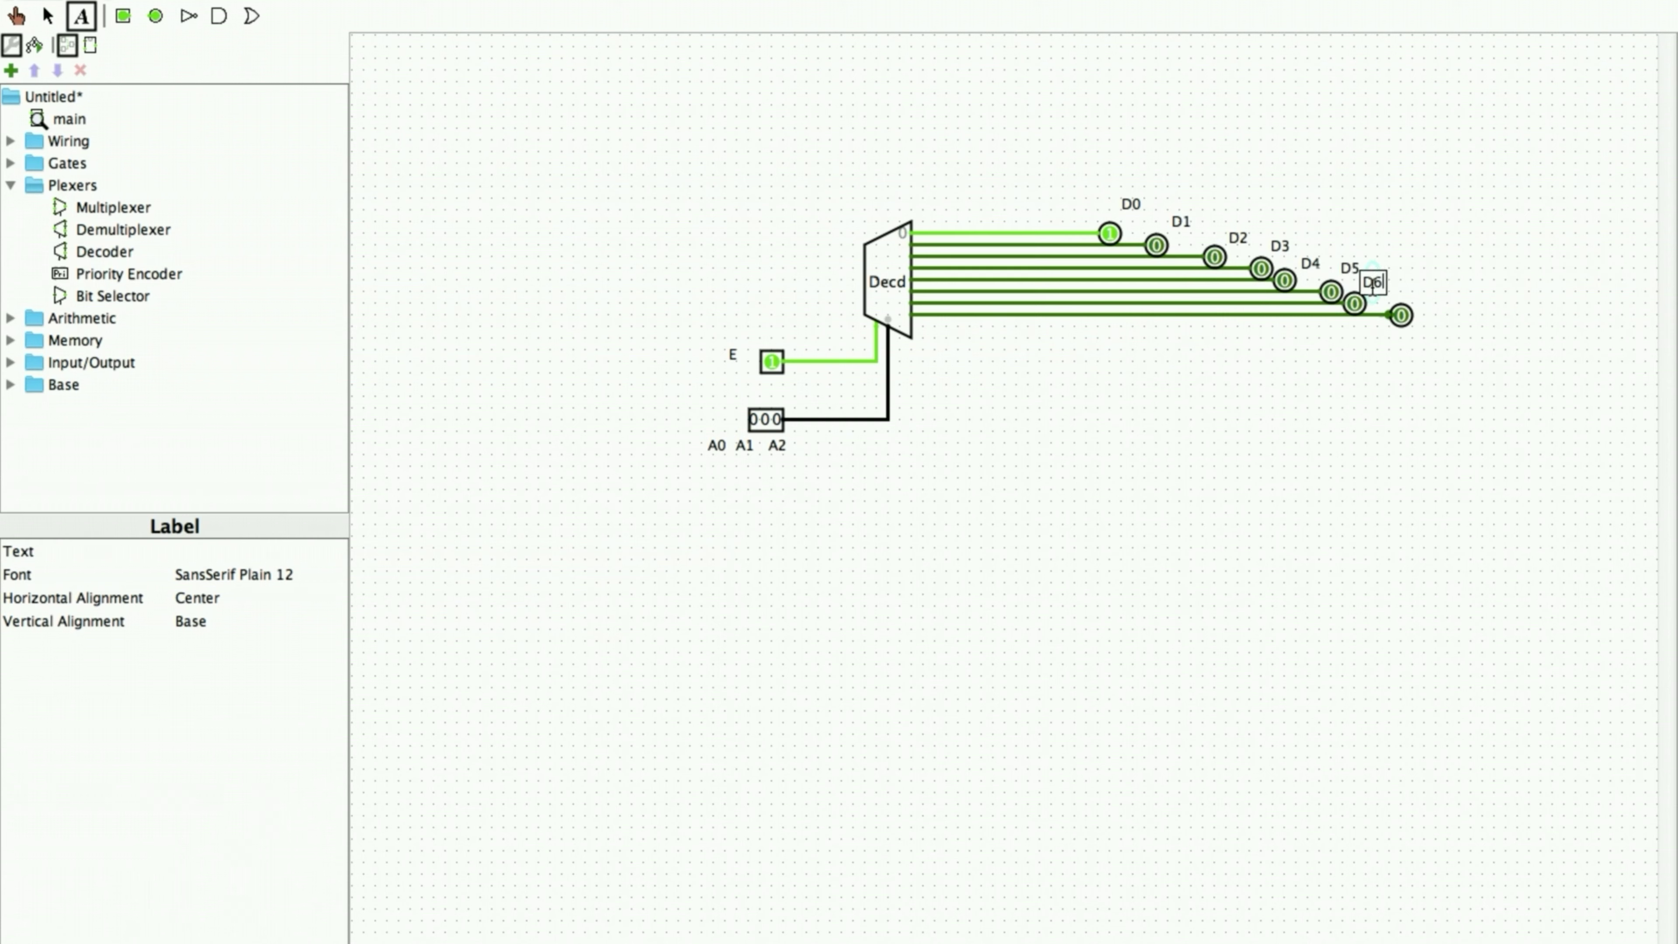
pyautogui.press('Return')
pyautogui.click(1427, 306)
pyautogui.write('D7')
# - Test the decoder outputs with E at 1 for the select values 001, 000, 010 and 011
pyautogui.click(777, 419)
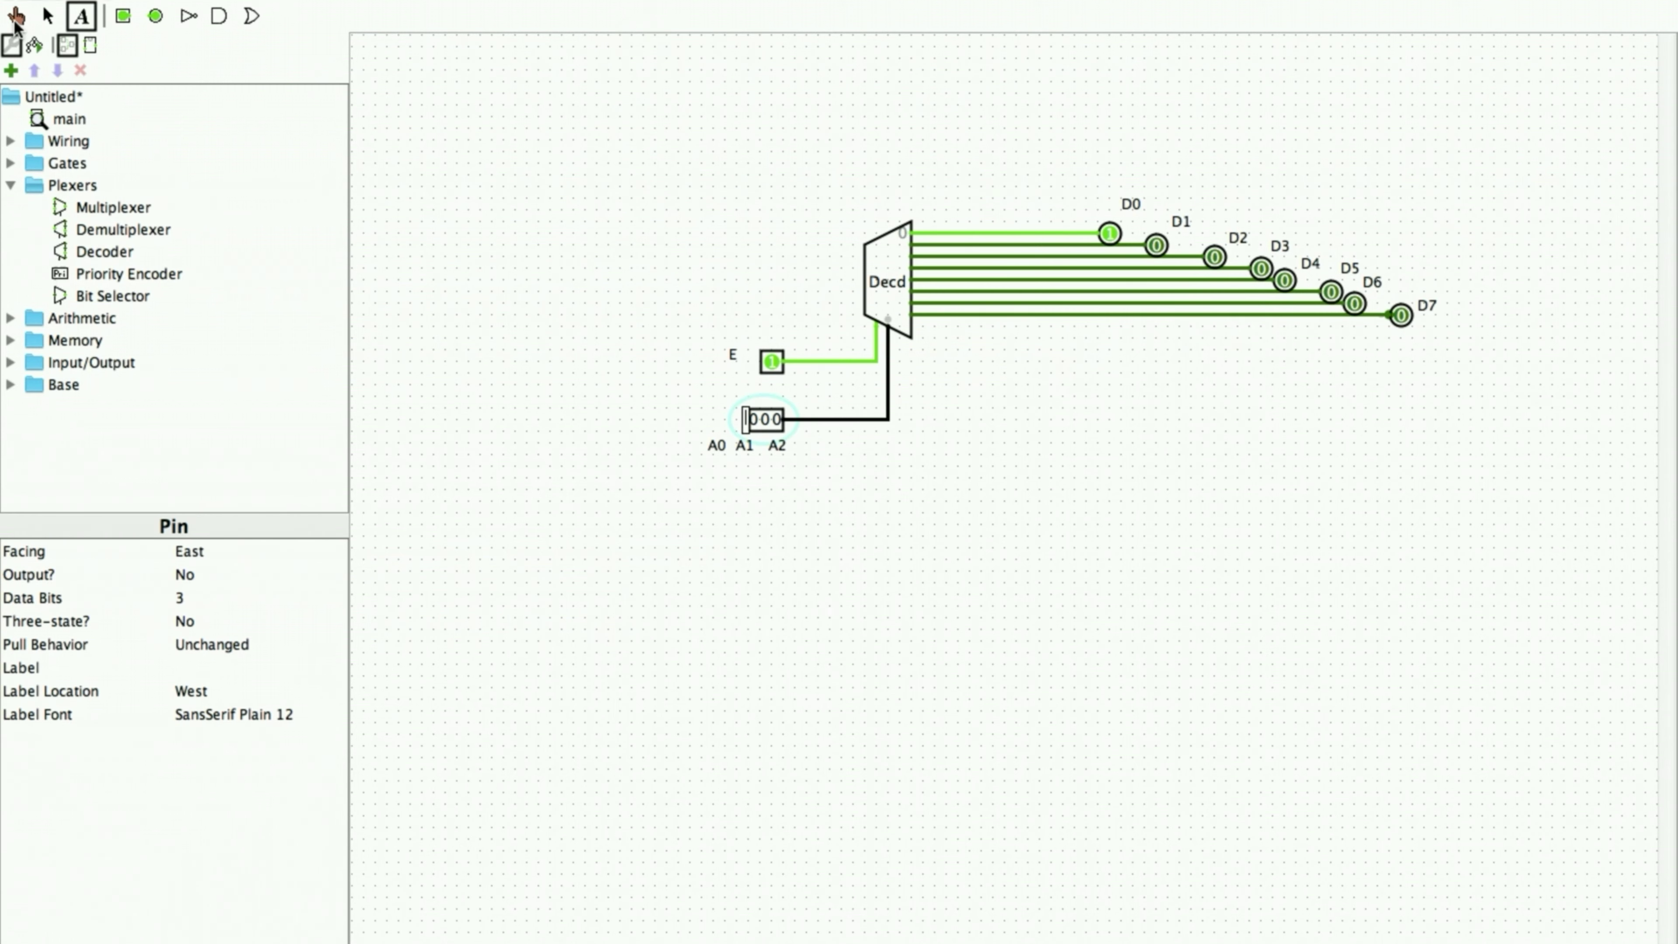
pyautogui.click(17, 19)
pyautogui.click(778, 420)
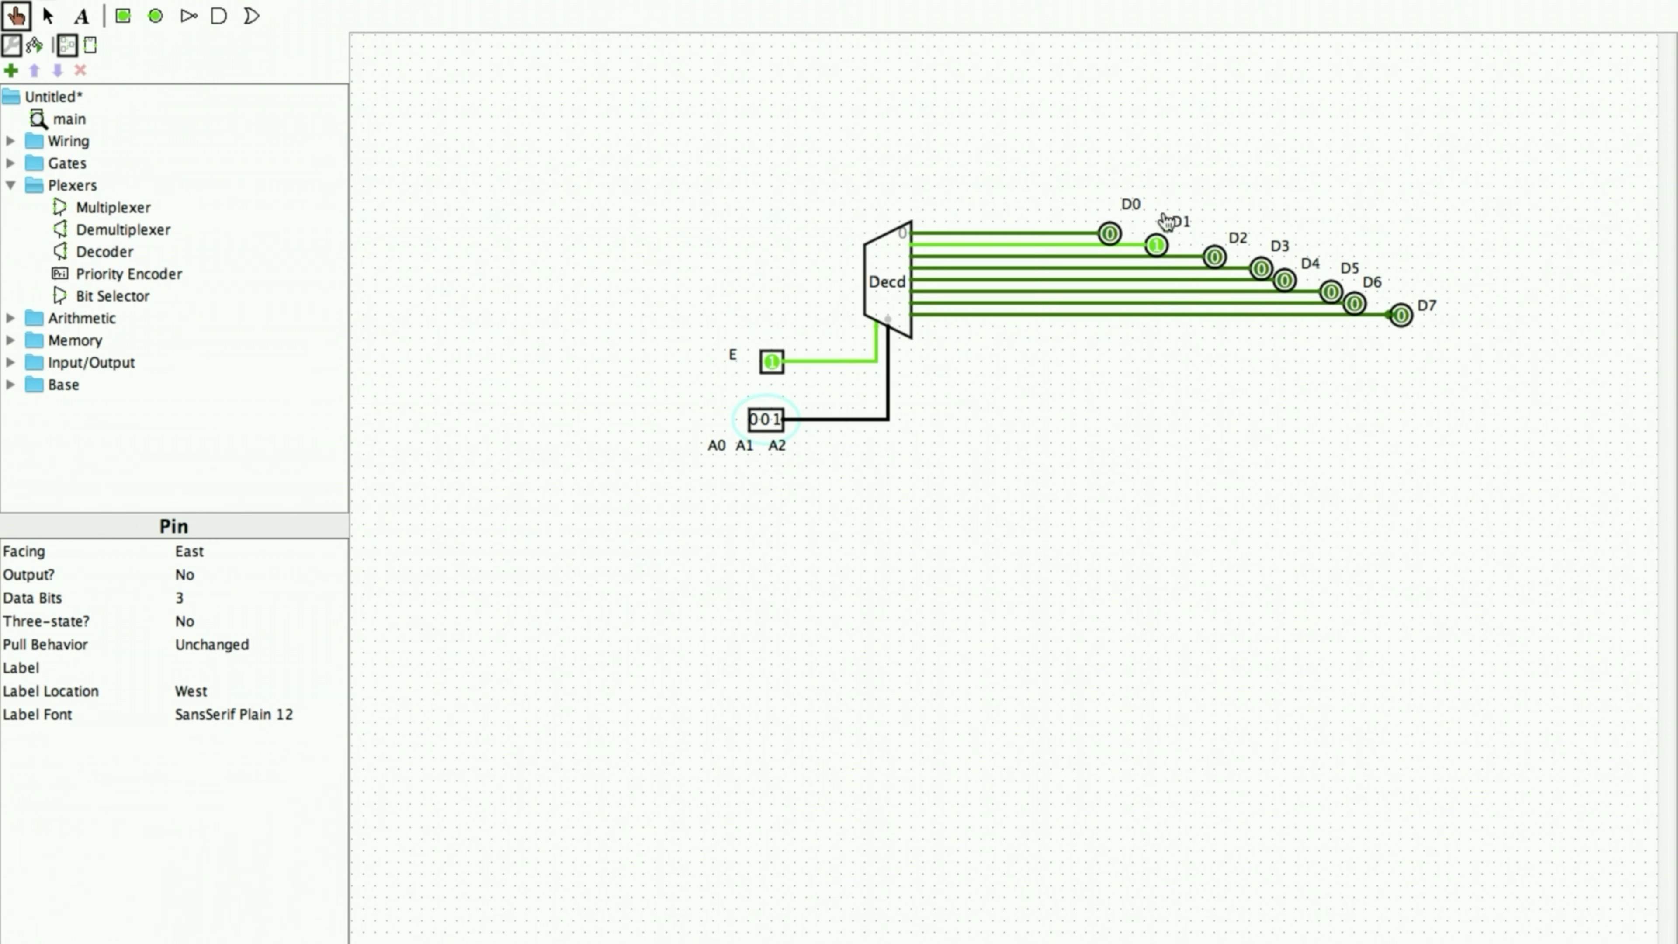
pyautogui.click(779, 421)
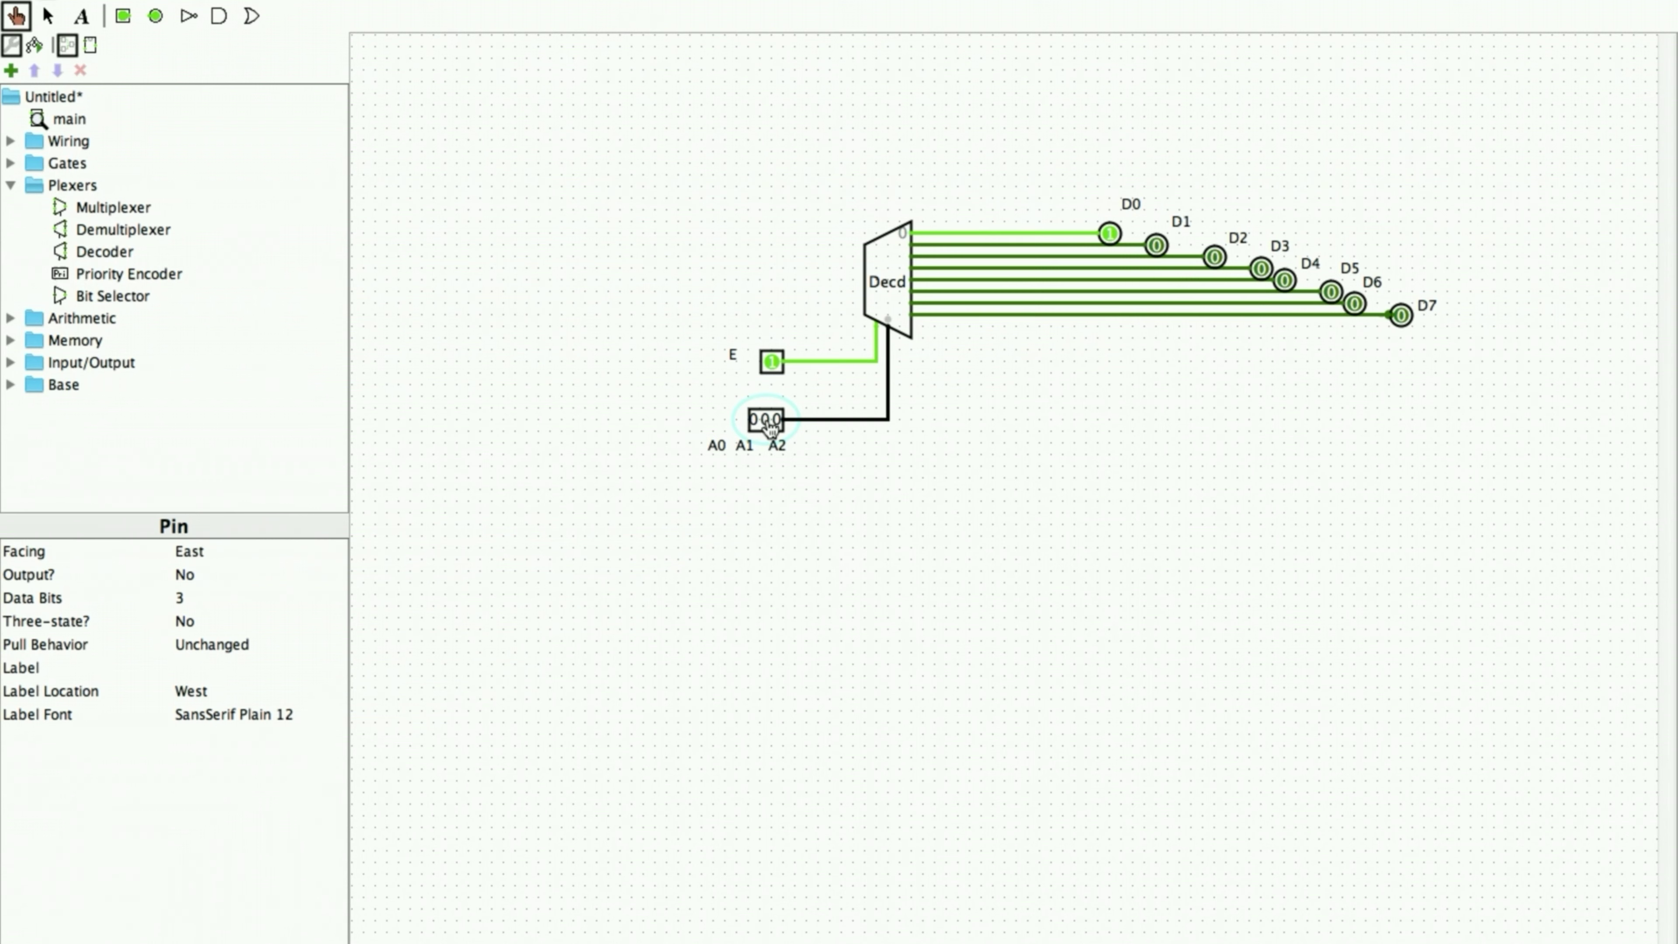
pyautogui.click(767, 420)
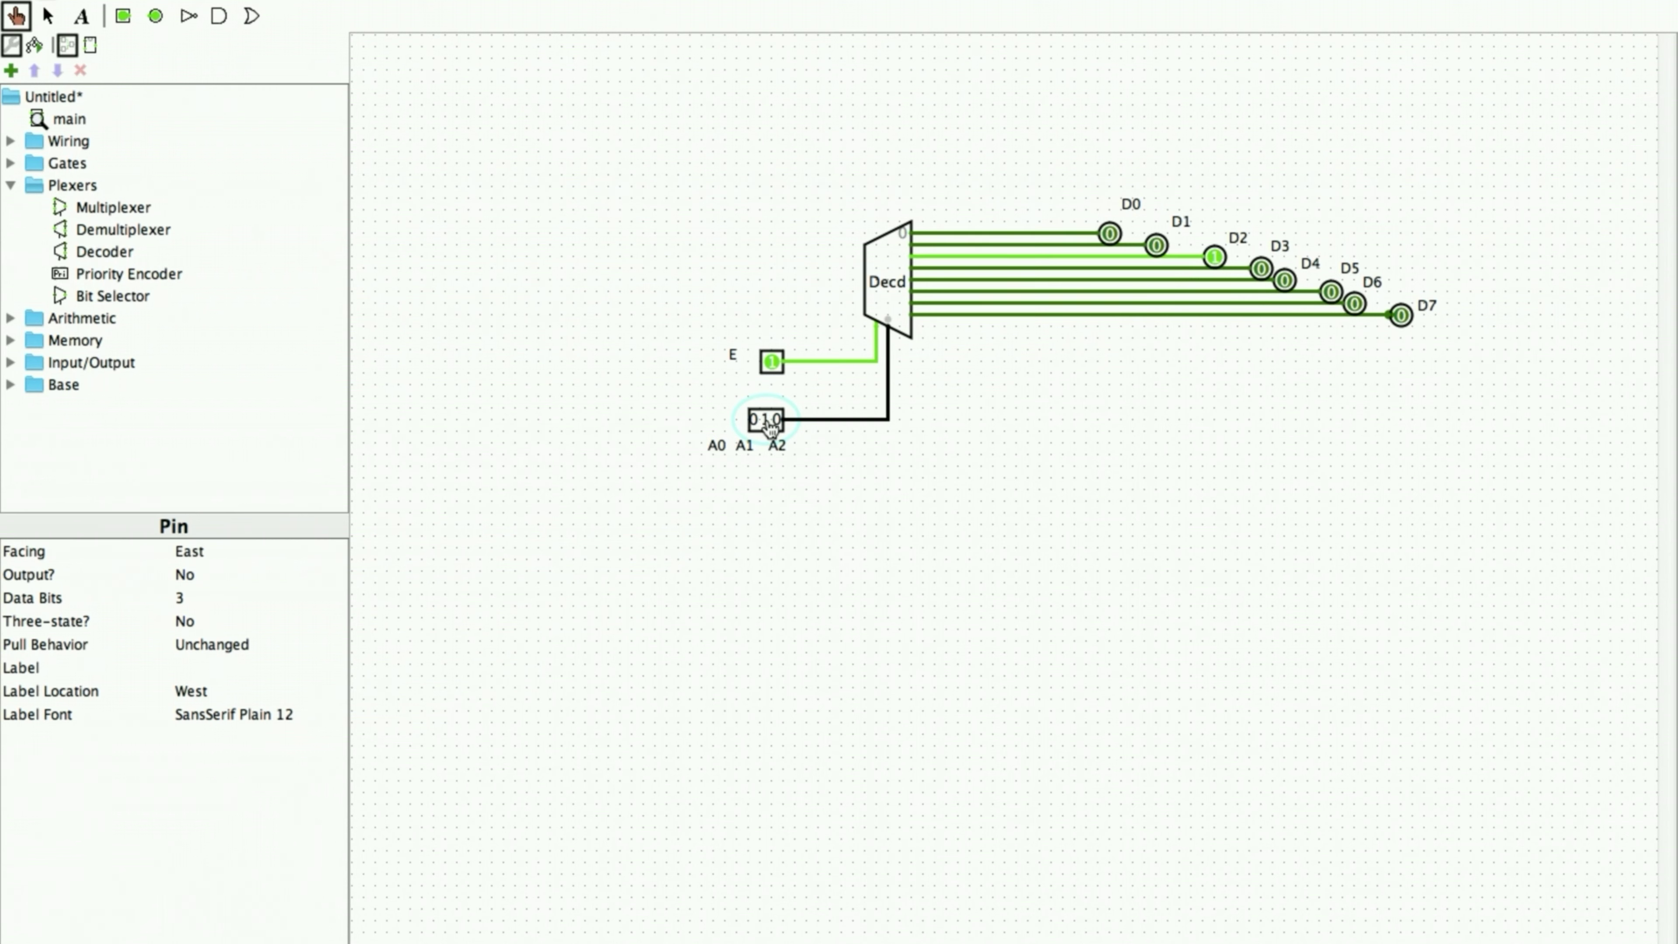
pyautogui.click(778, 423)
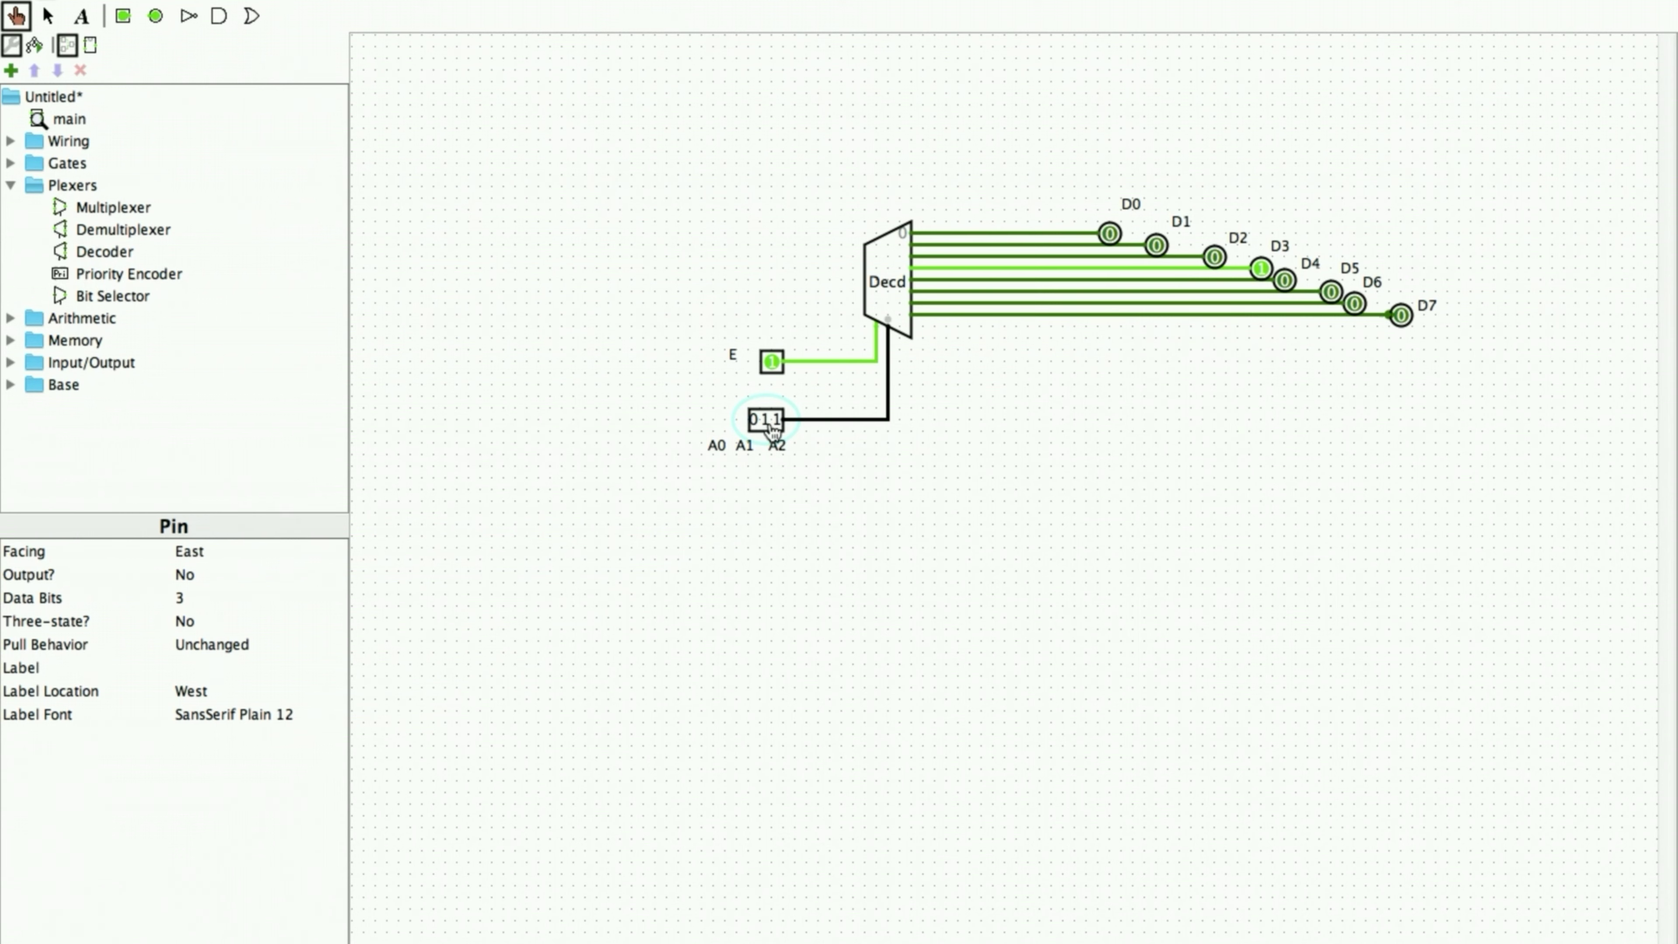
# - Test the decoder outputs with E at 1 for the select values 100, 101, 111 and 110
pyautogui.click(768, 423)
pyautogui.click(770, 423)
pyautogui.click(777, 423)
pyautogui.click(766, 423)
pyautogui.click(756, 423)
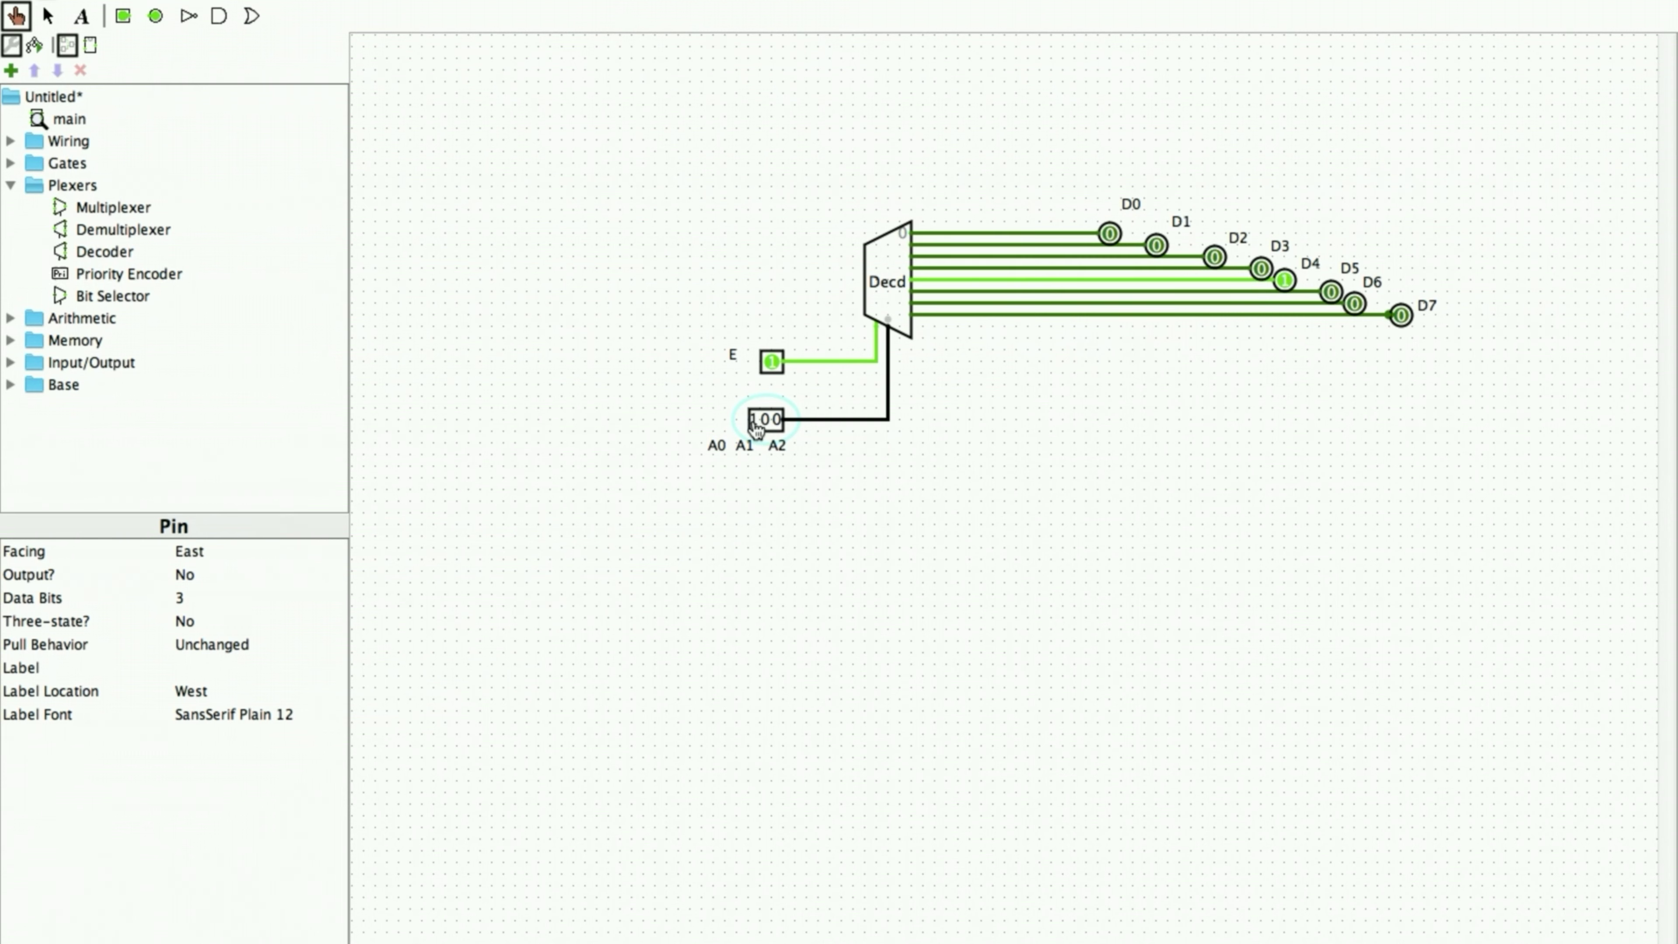
pyautogui.click(778, 423)
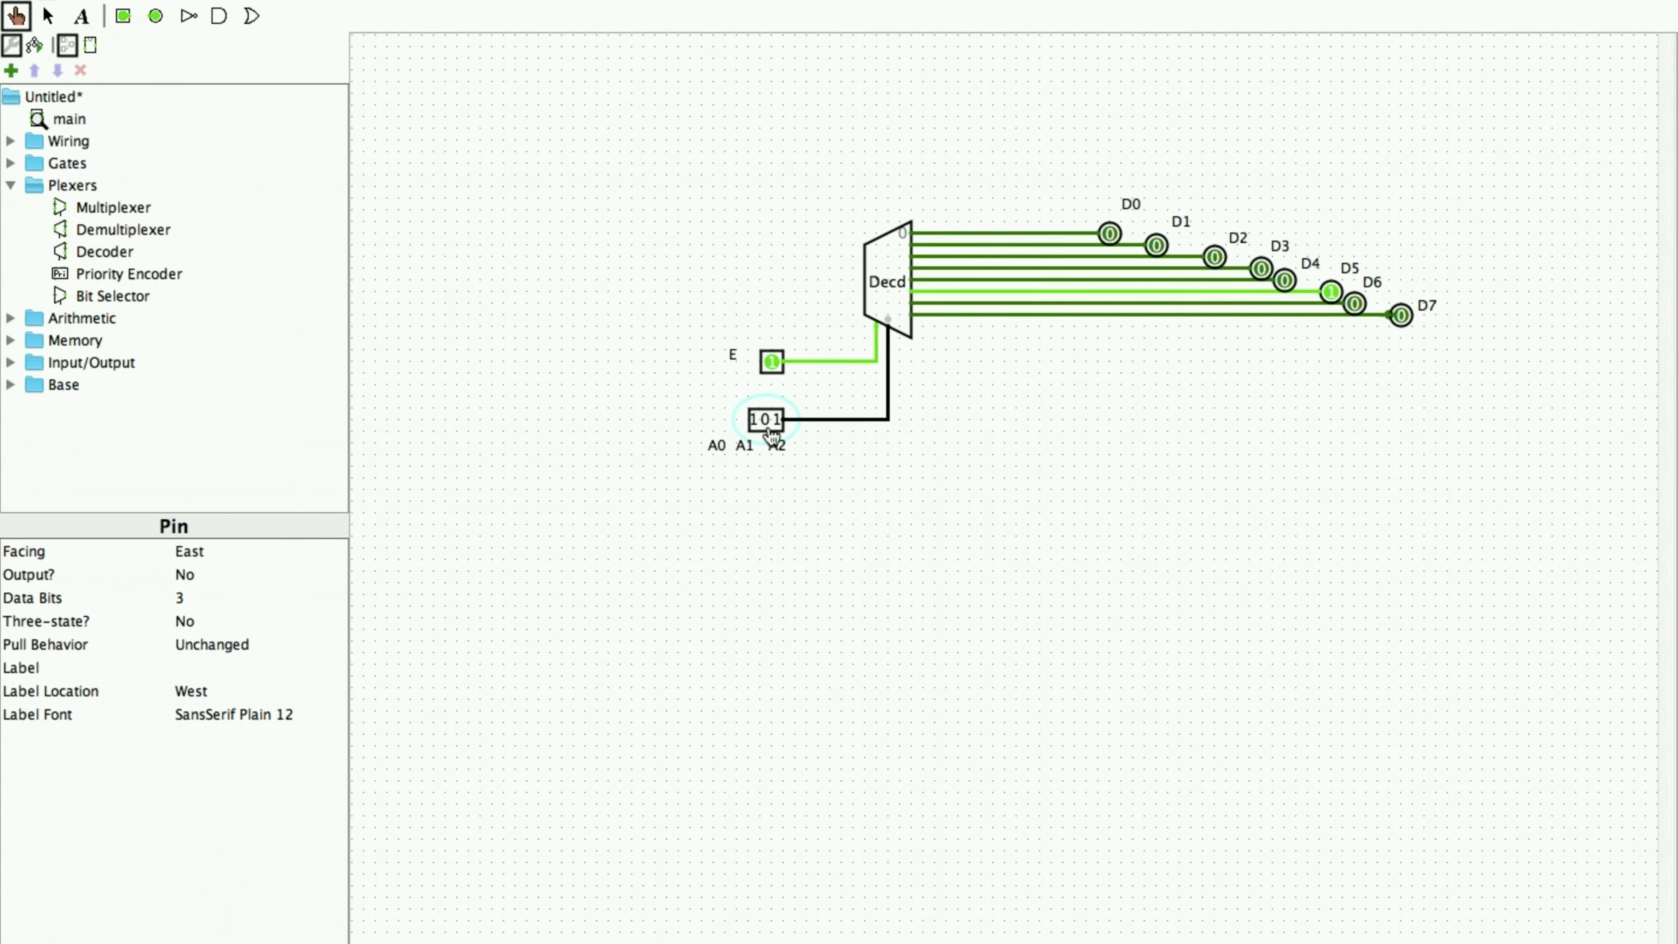
pyautogui.click(767, 423)
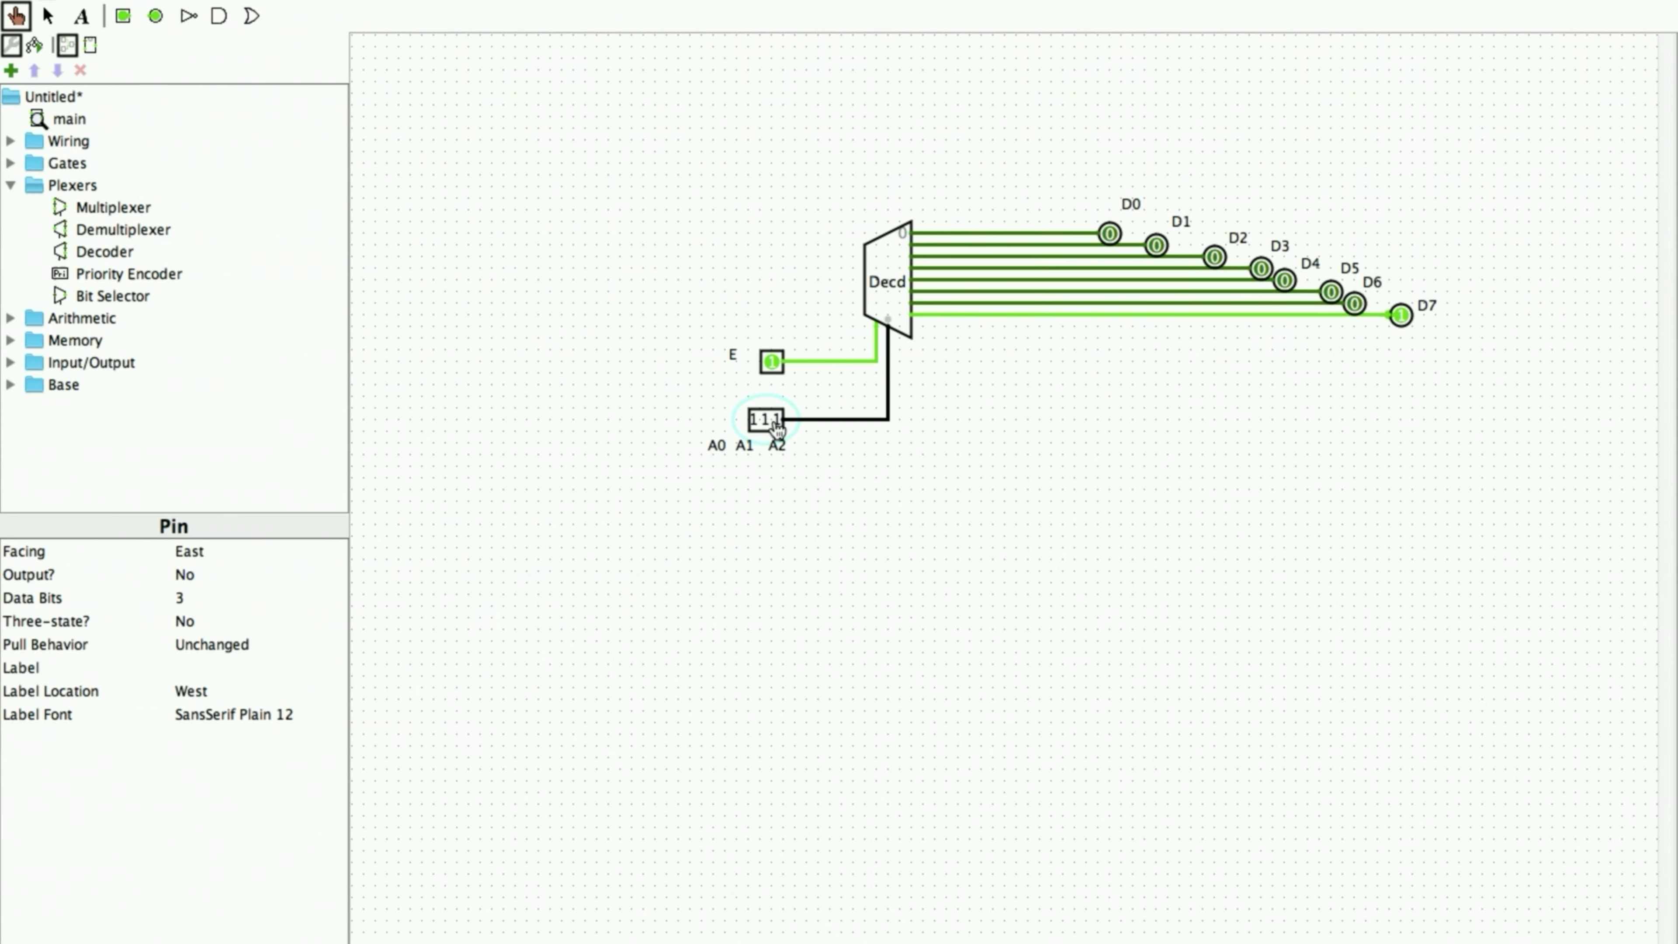
pyautogui.click(778, 423)
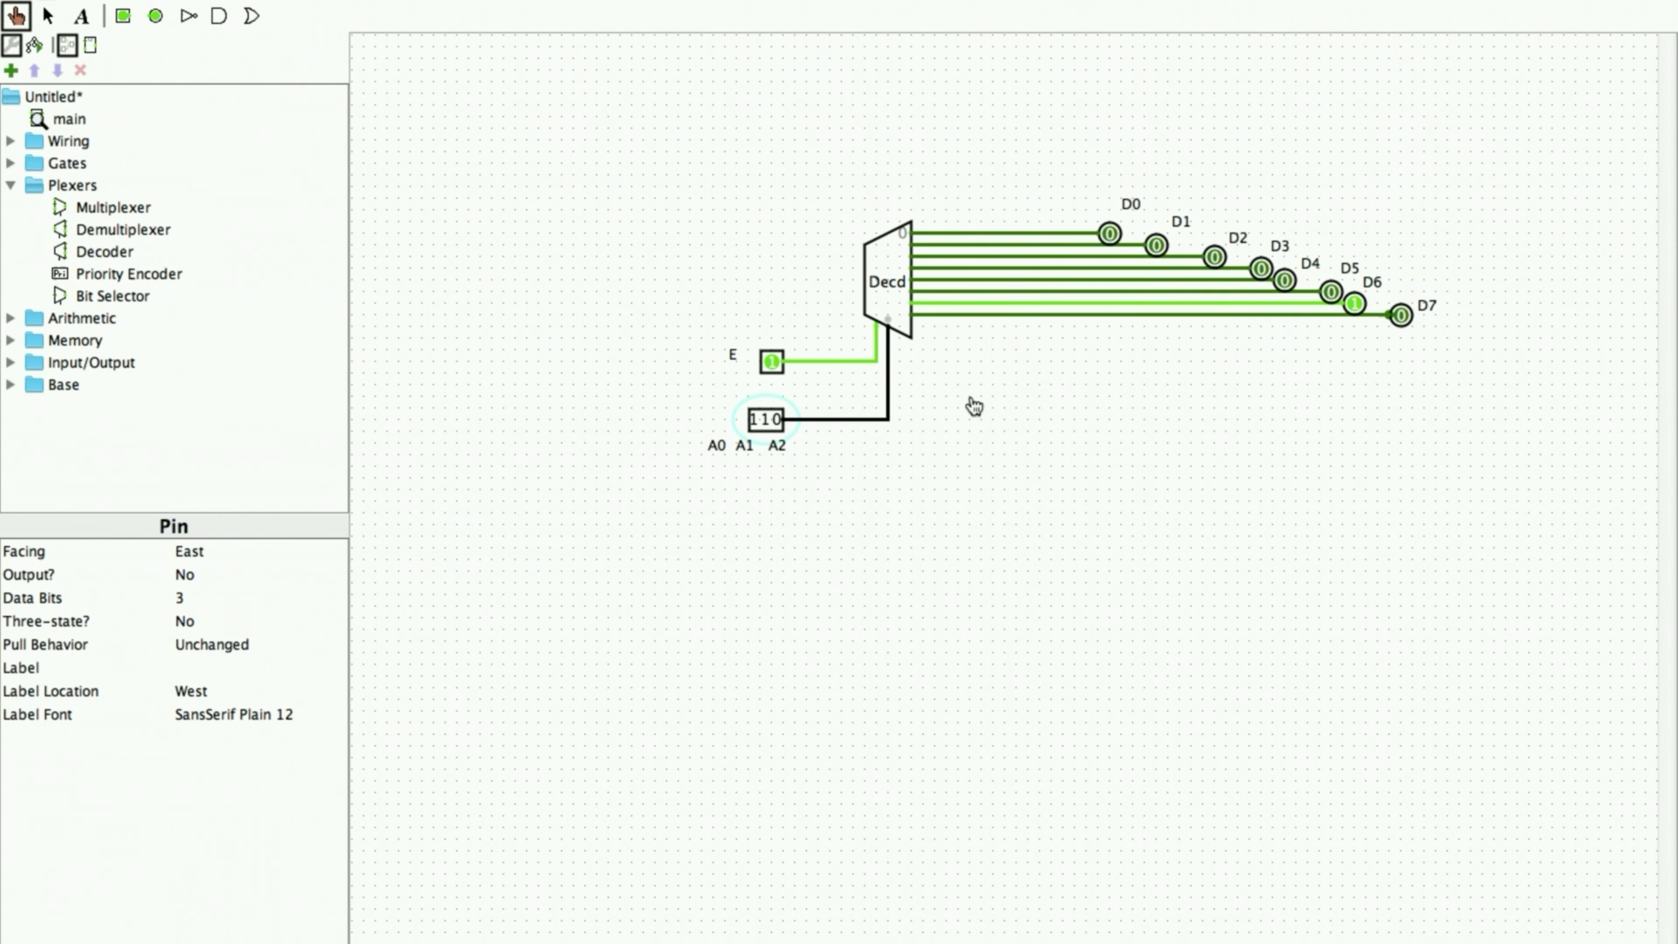
pyautogui.click(777, 420)
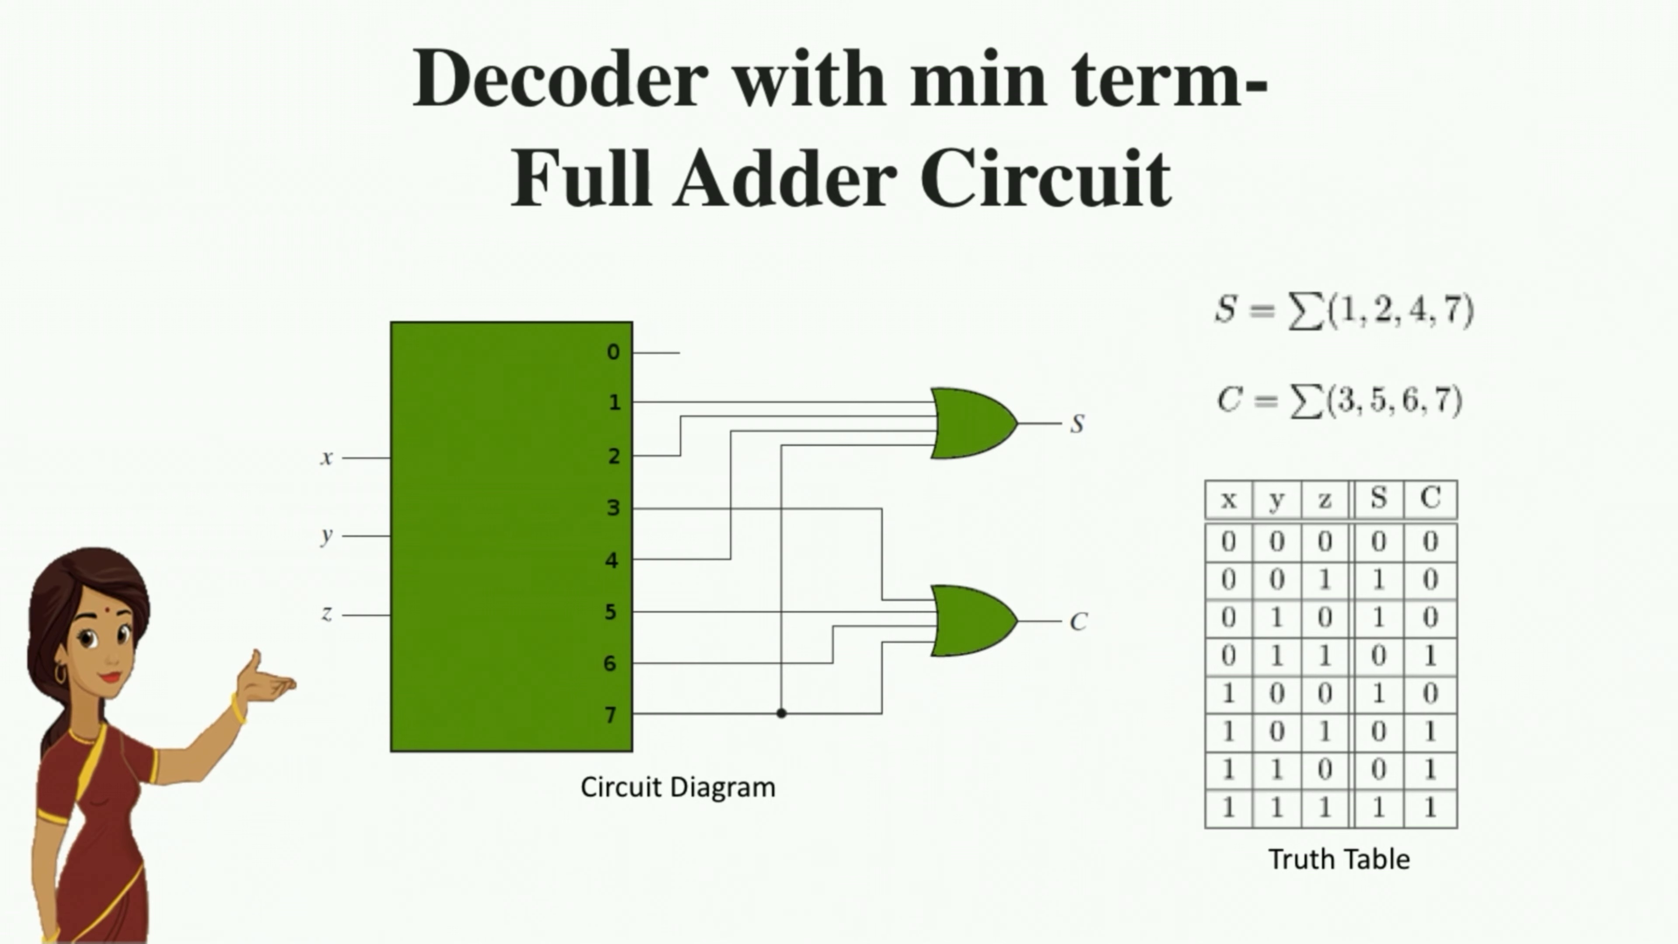
pyautogui.press('Right')
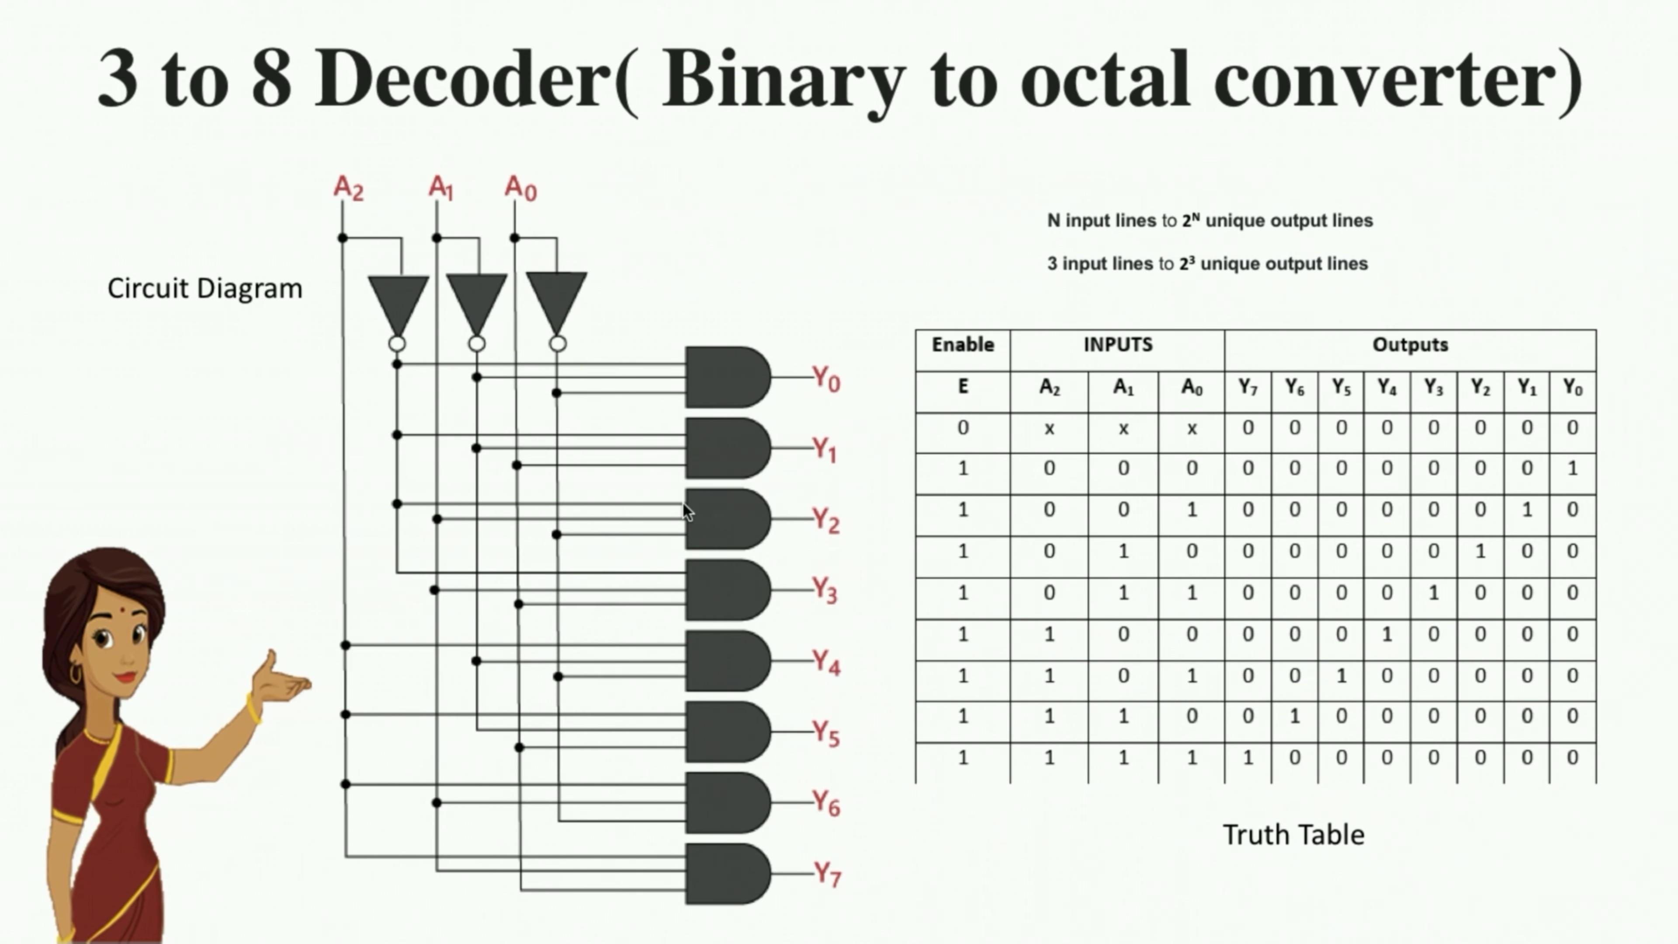
pyautogui.press('Right')
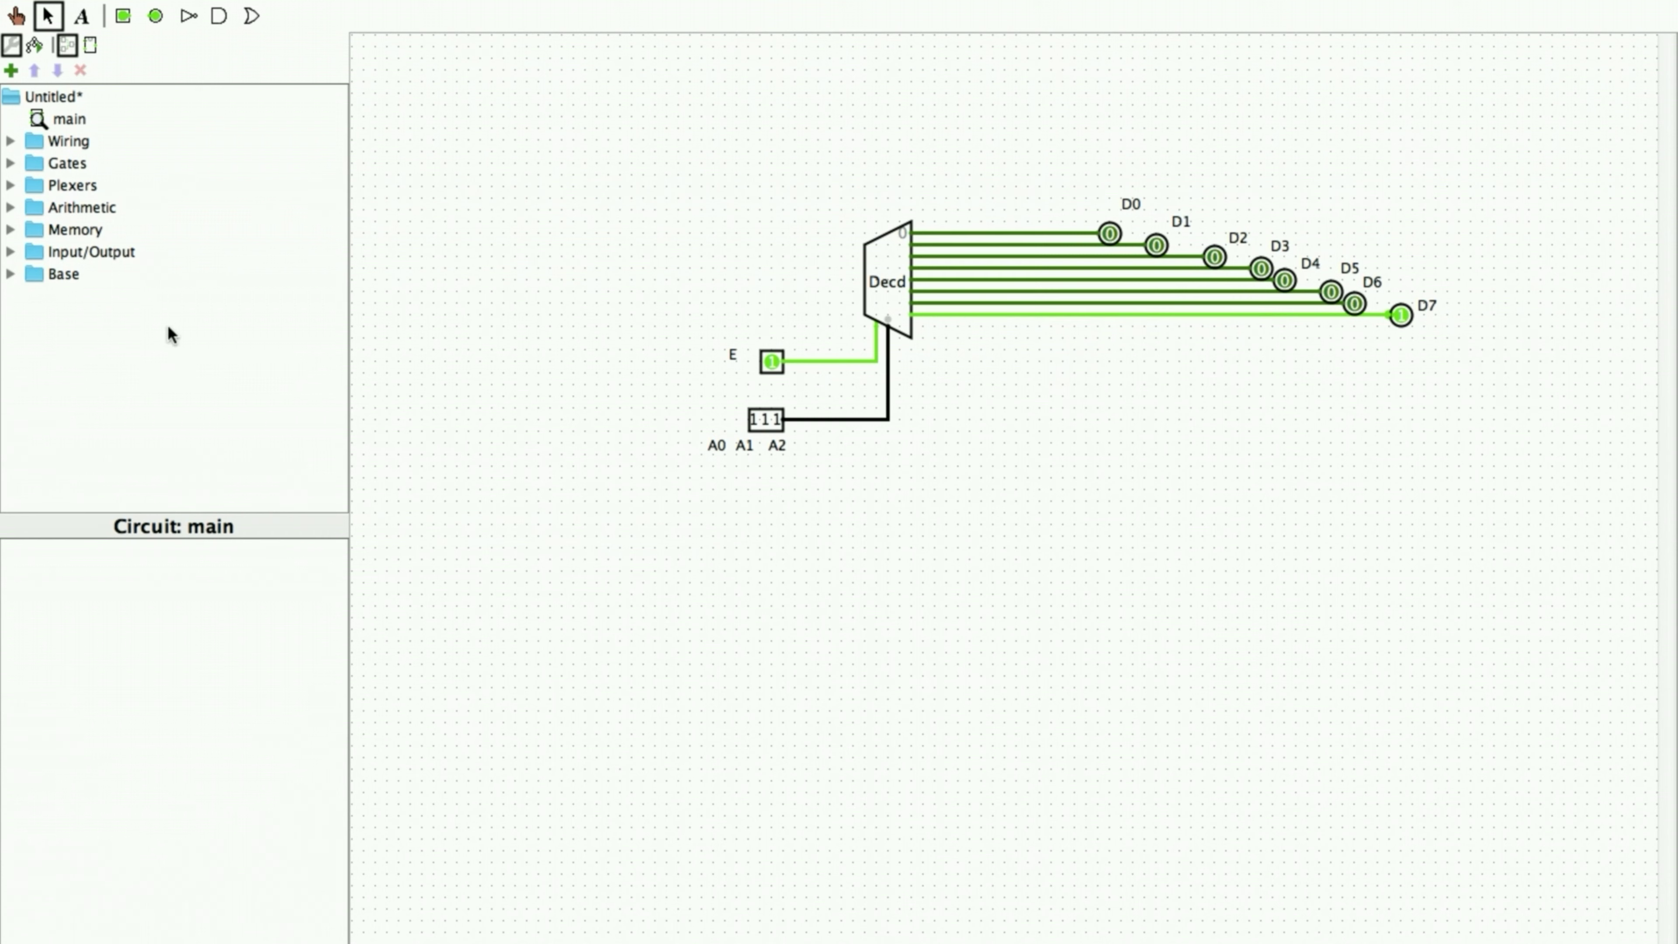
# - Create a new circuit named "Full adder" and place the main decoder circuit in it as a subcircuit
pyautogui.click(11, 71)
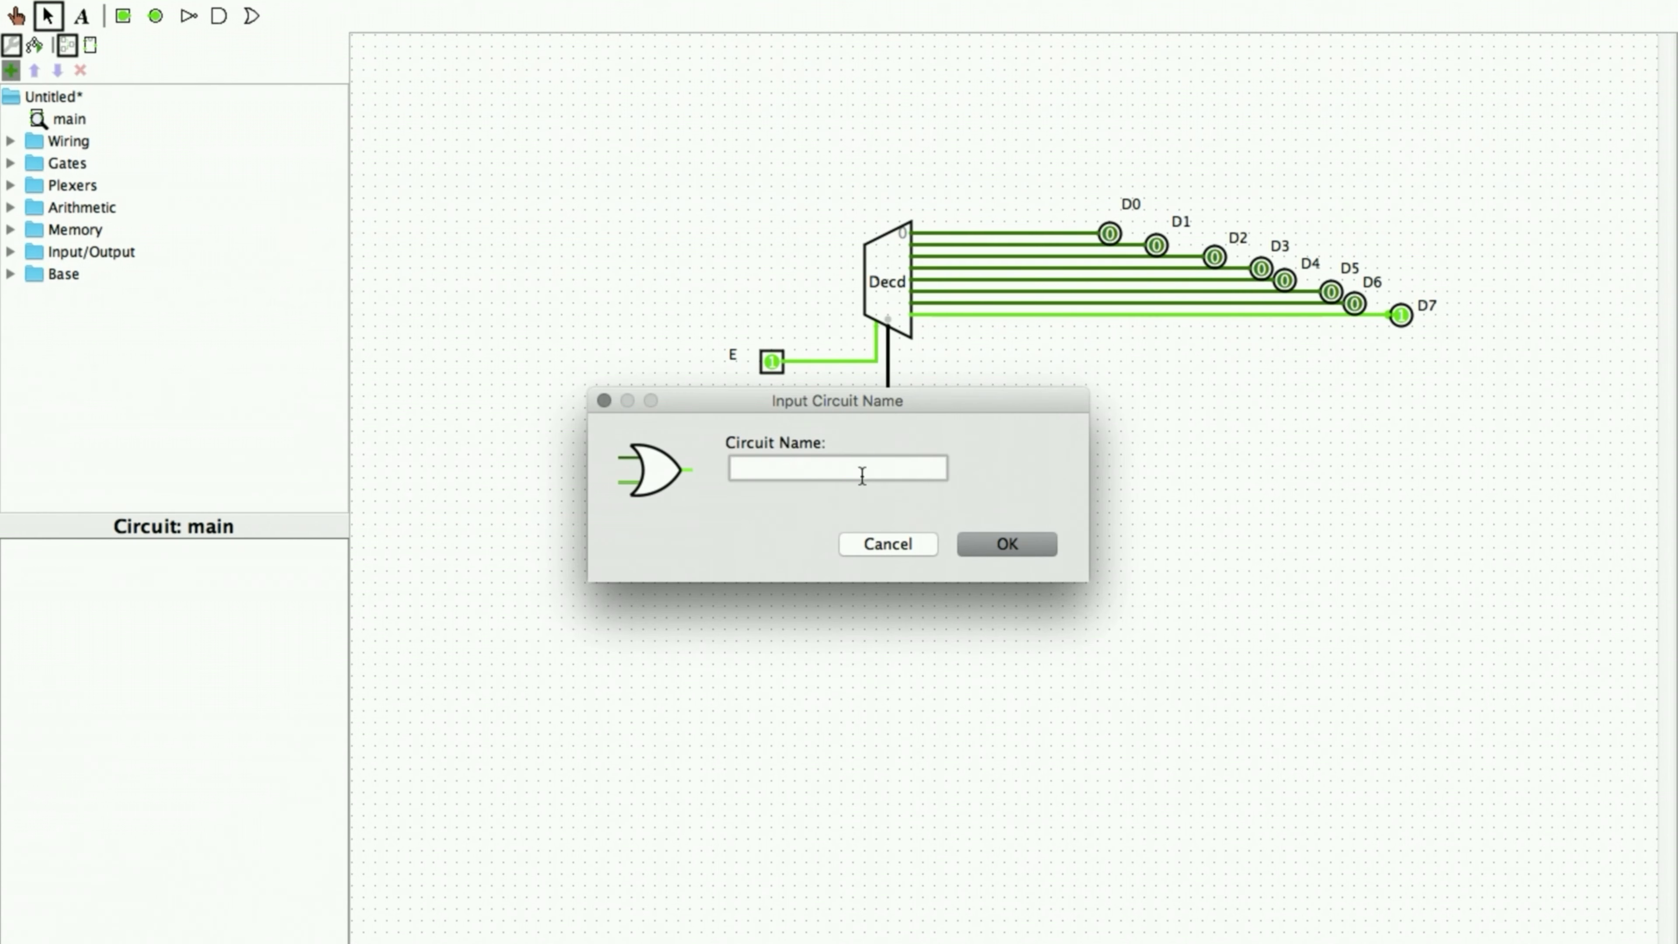
pyautogui.write('Full adder')
pyautogui.click(978, 548)
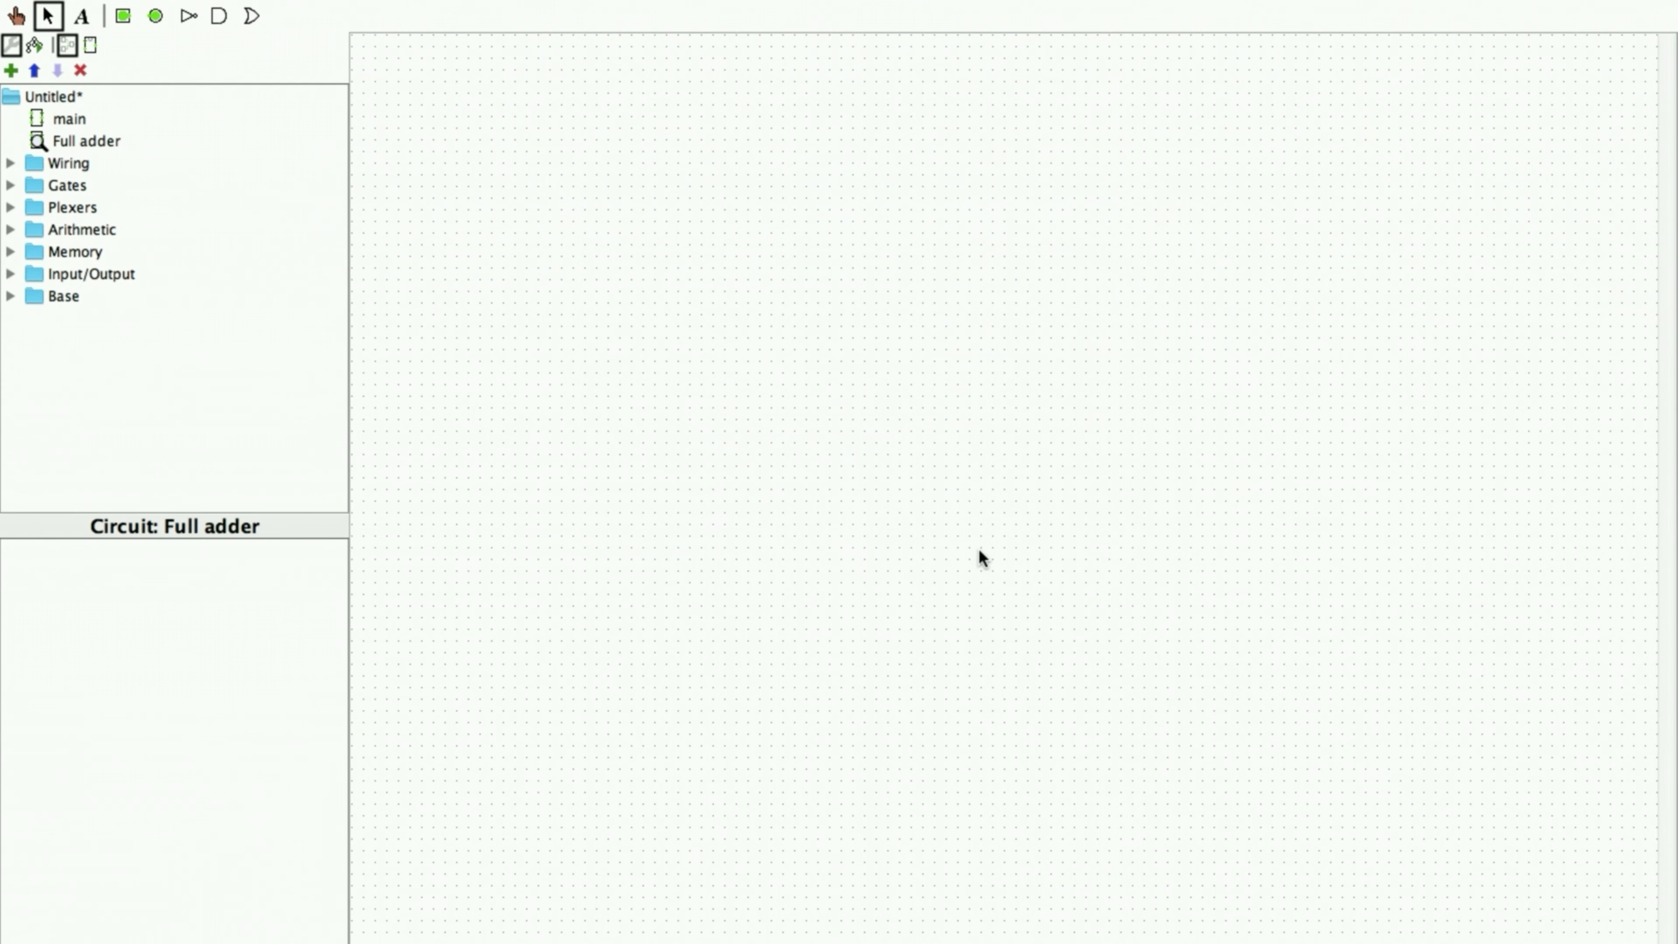
pyautogui.click(58, 119)
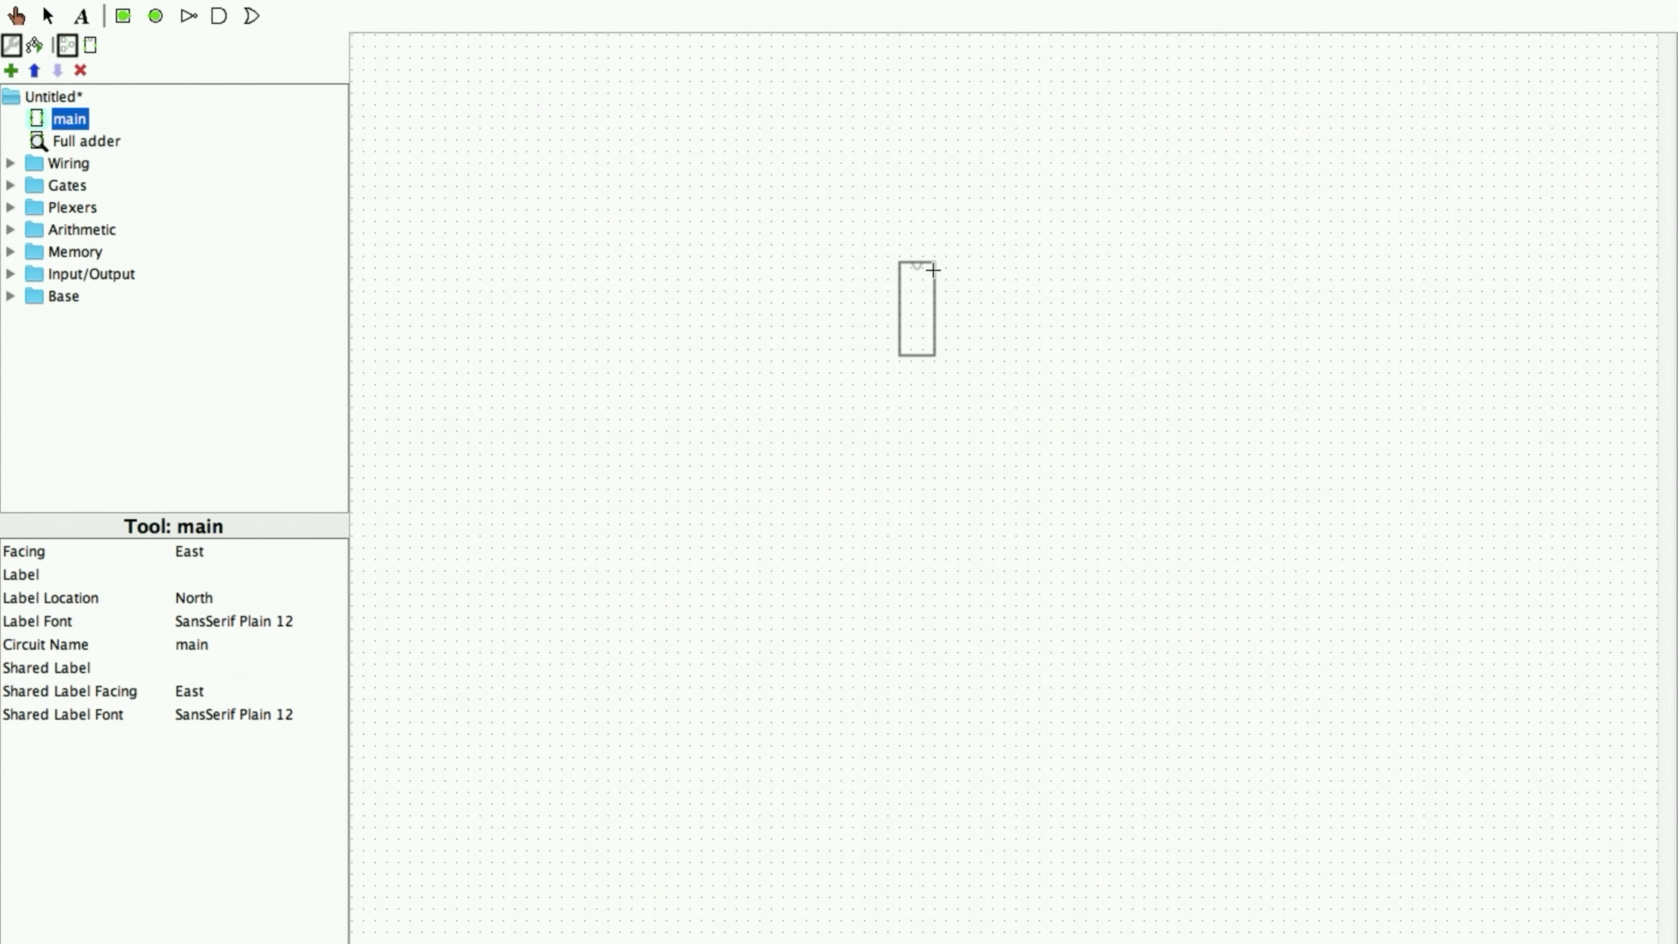
pyautogui.click(932, 269)
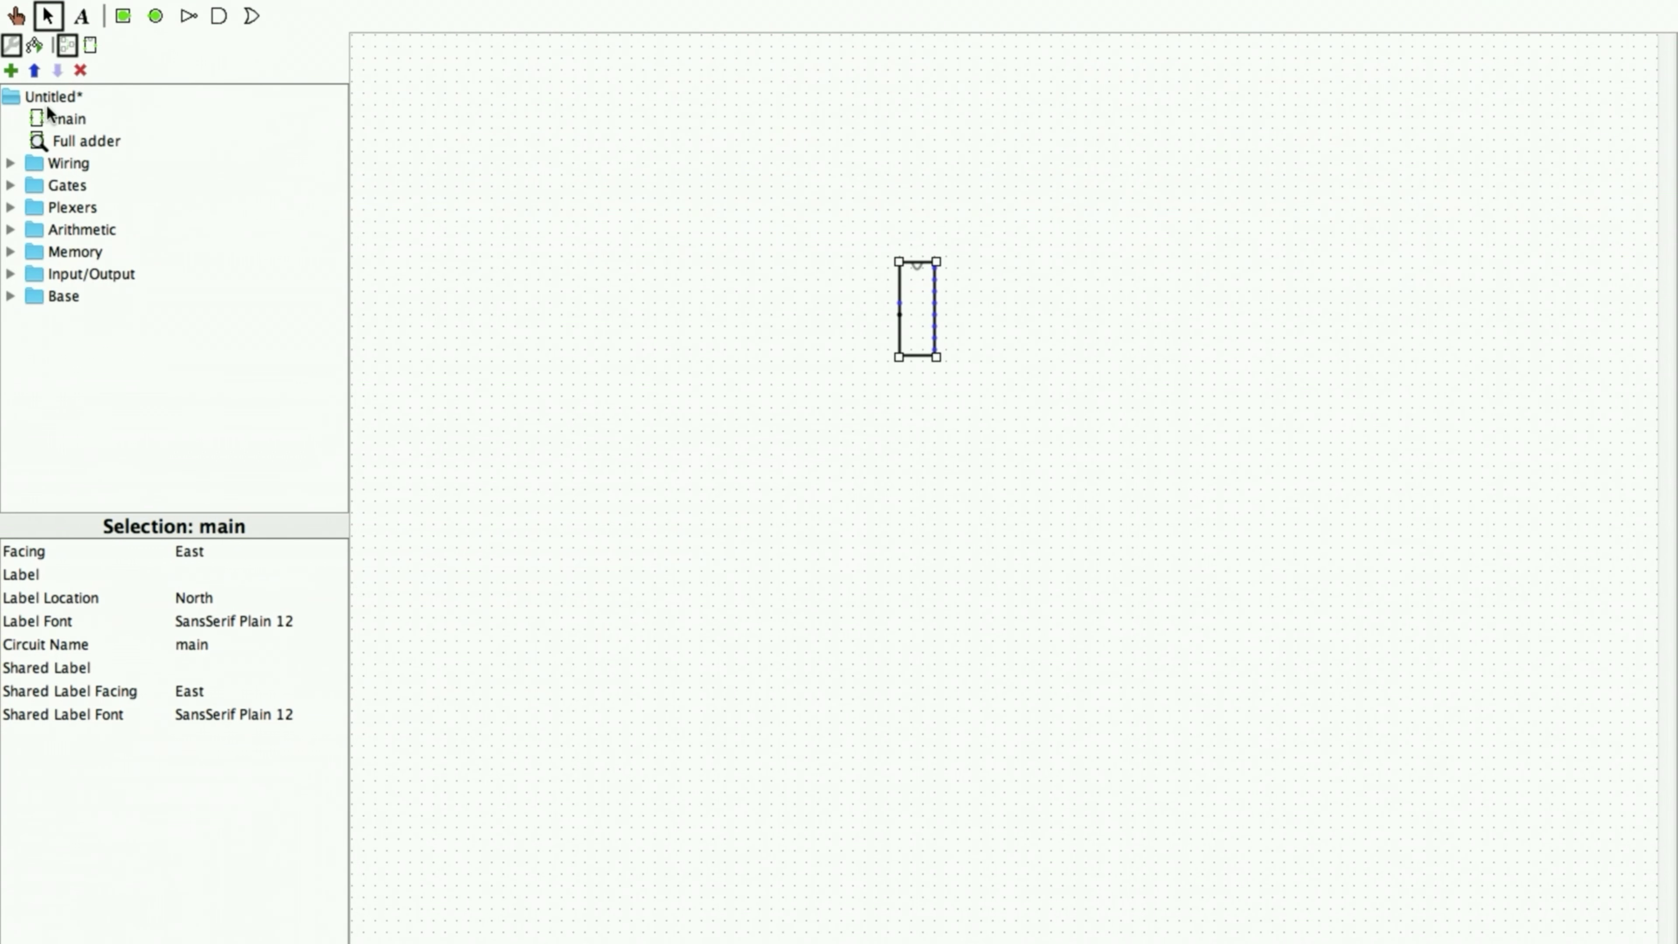
# - View the decoder inside the main circuit and return to the Full adder circuit
pyautogui.doubleClick(66, 118)
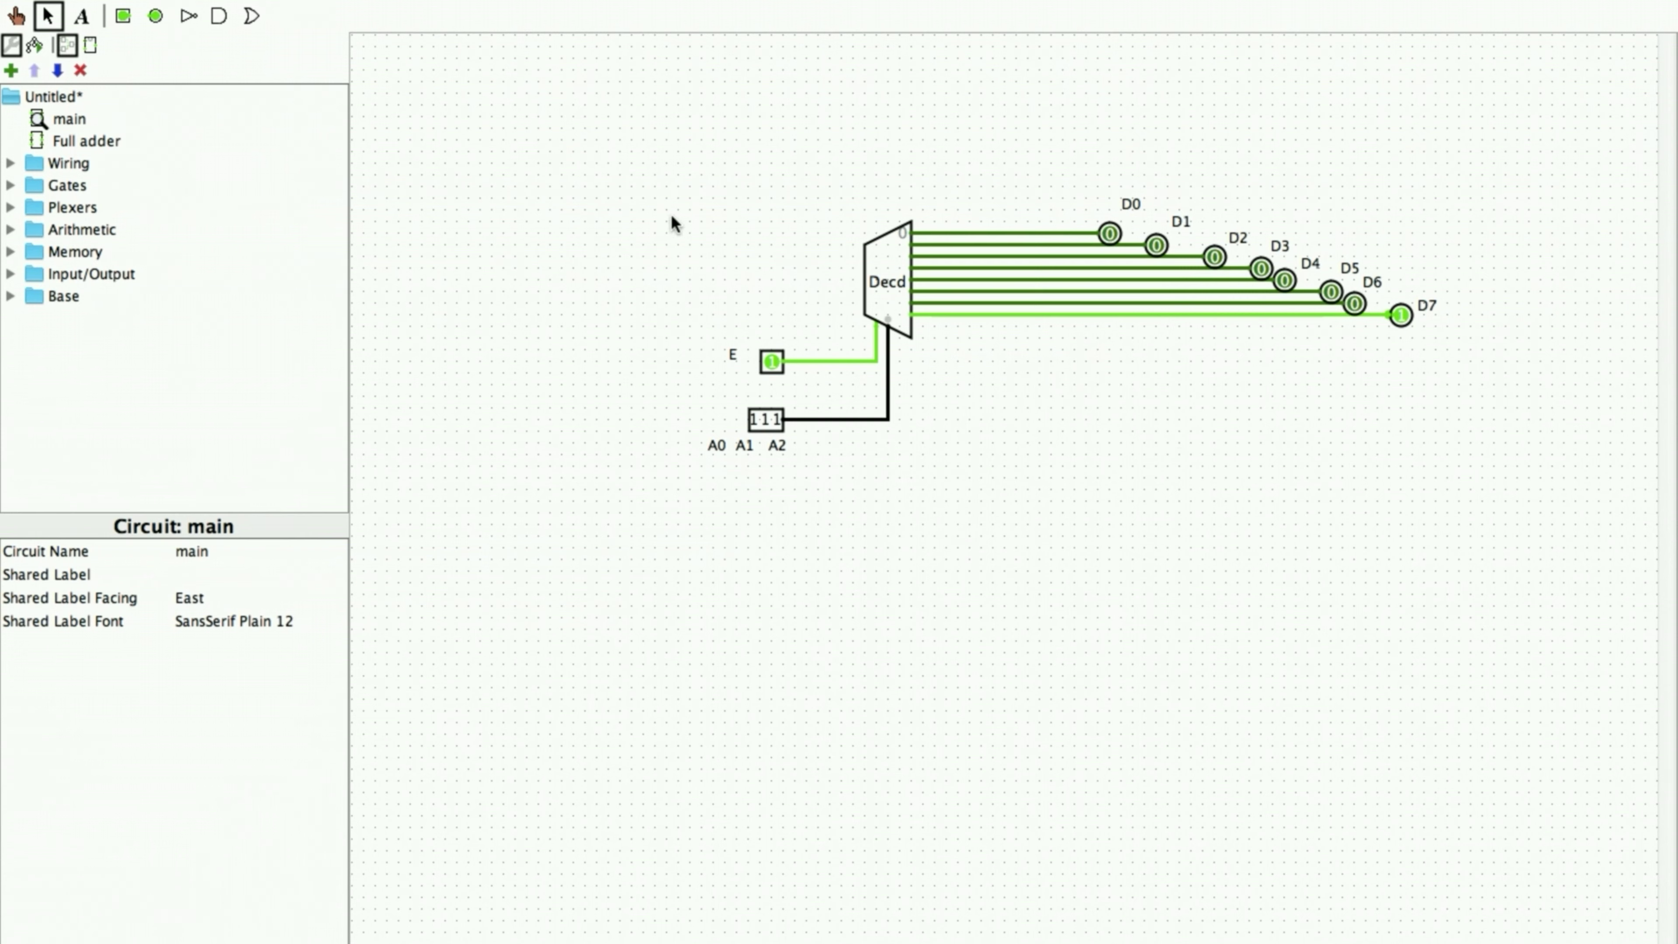
pyautogui.click(93, 138)
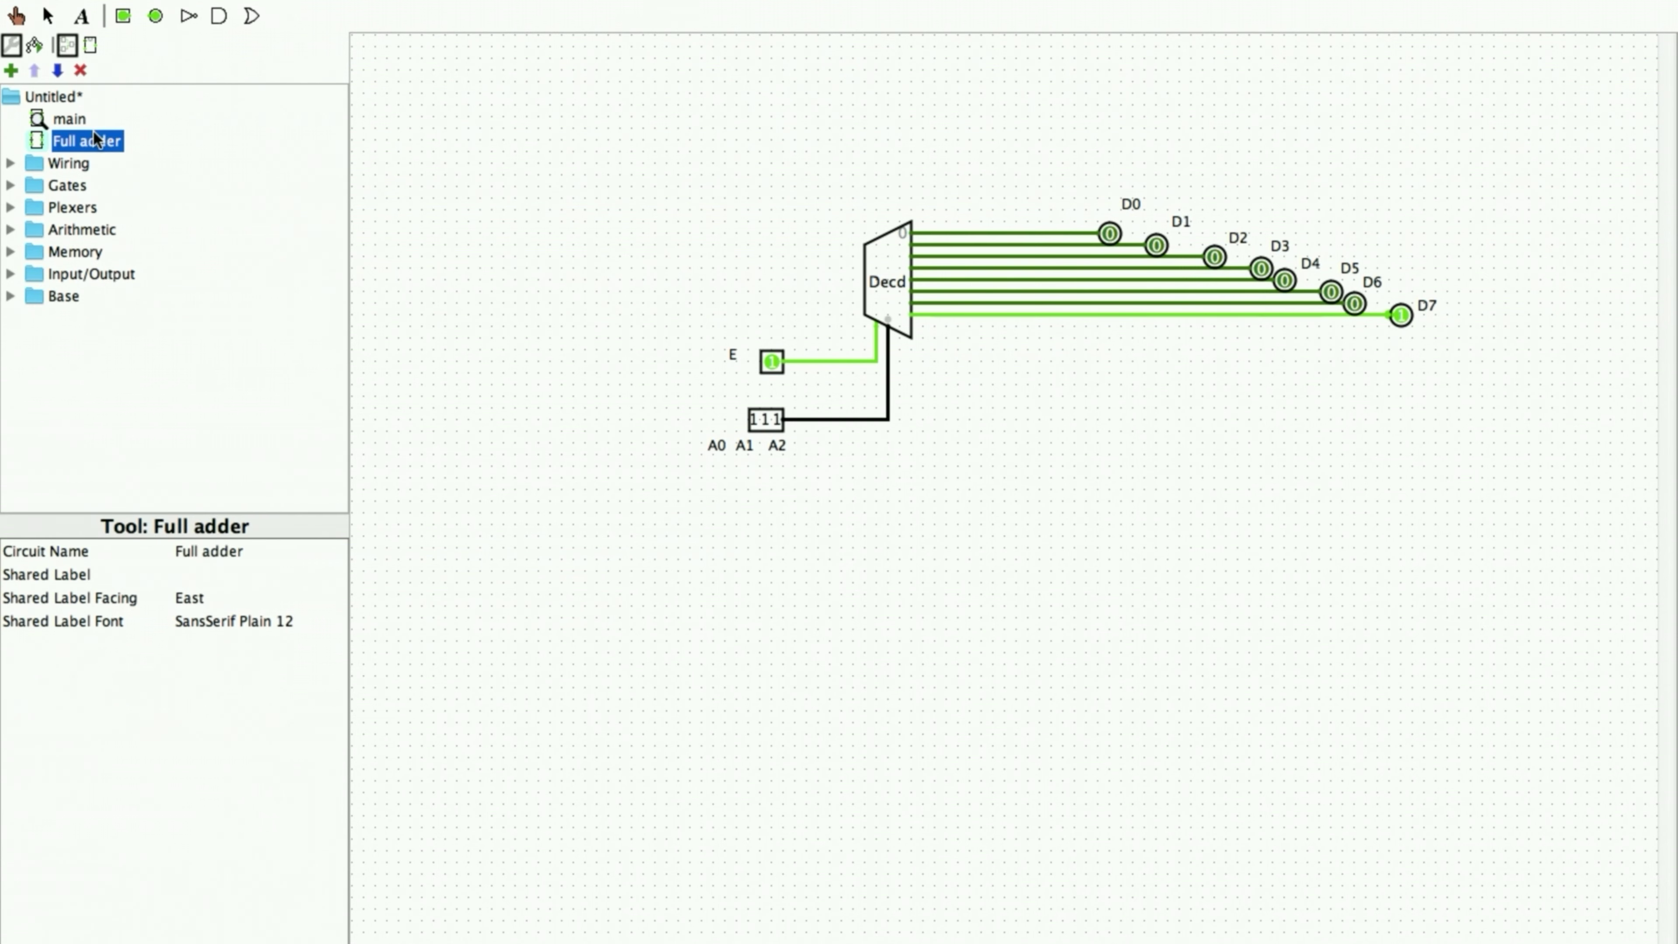
pyautogui.doubleClick(93, 129)
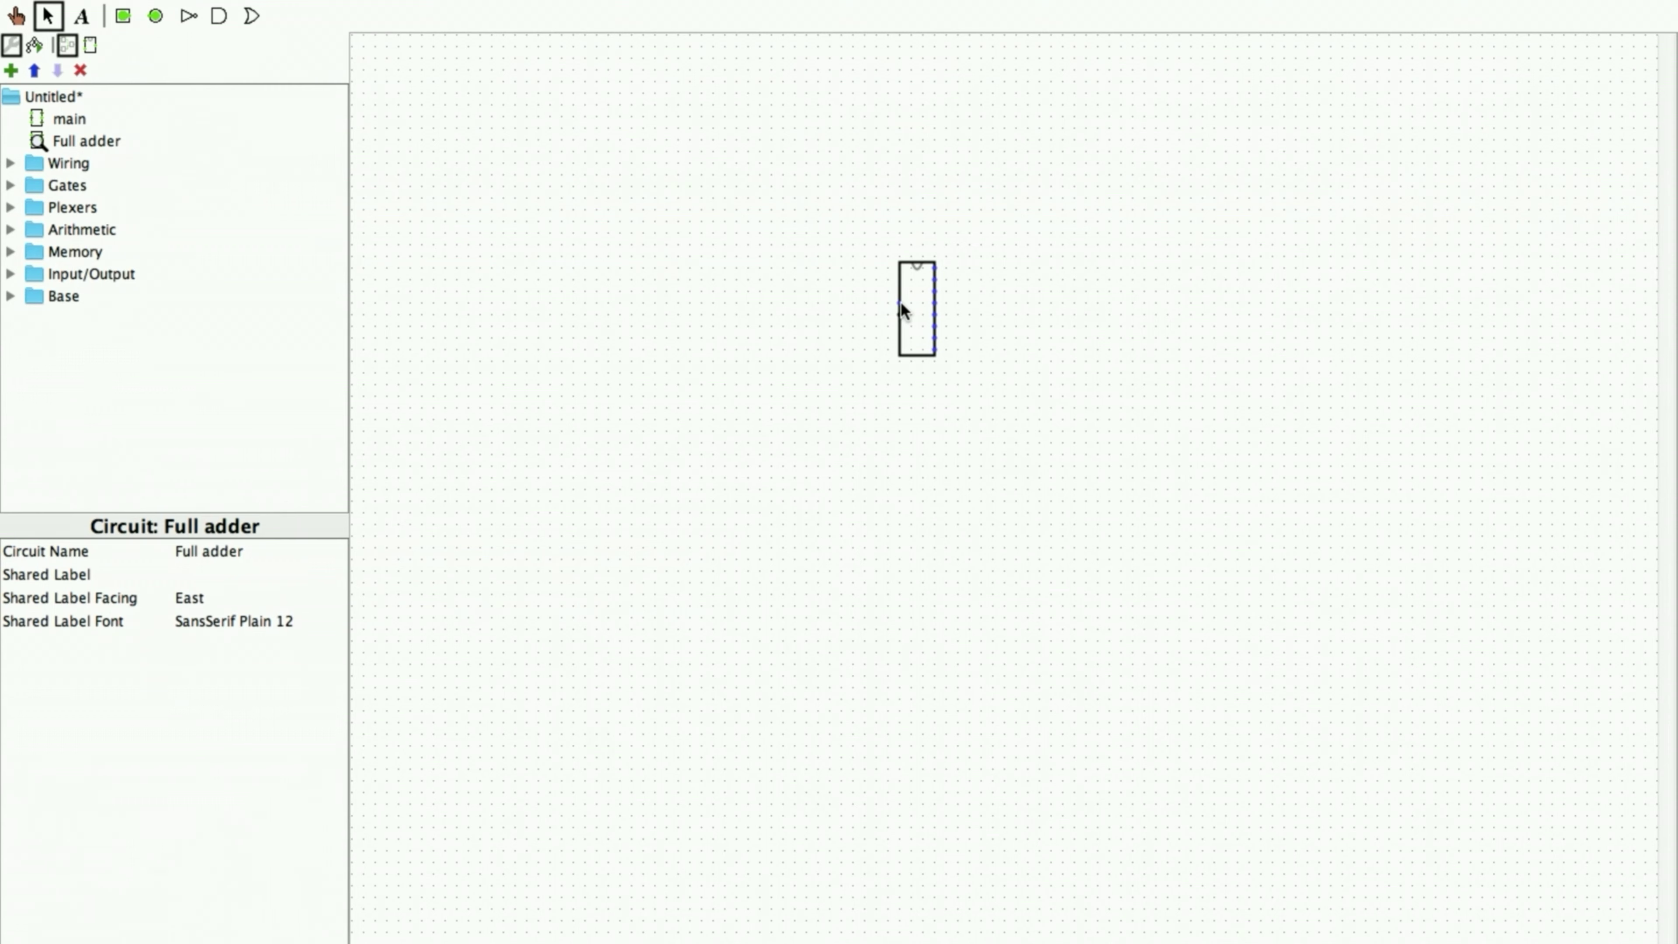
# - Place two input pins, one above the other, on the input side of the decoder subcircuit
pyautogui.click(122, 17)
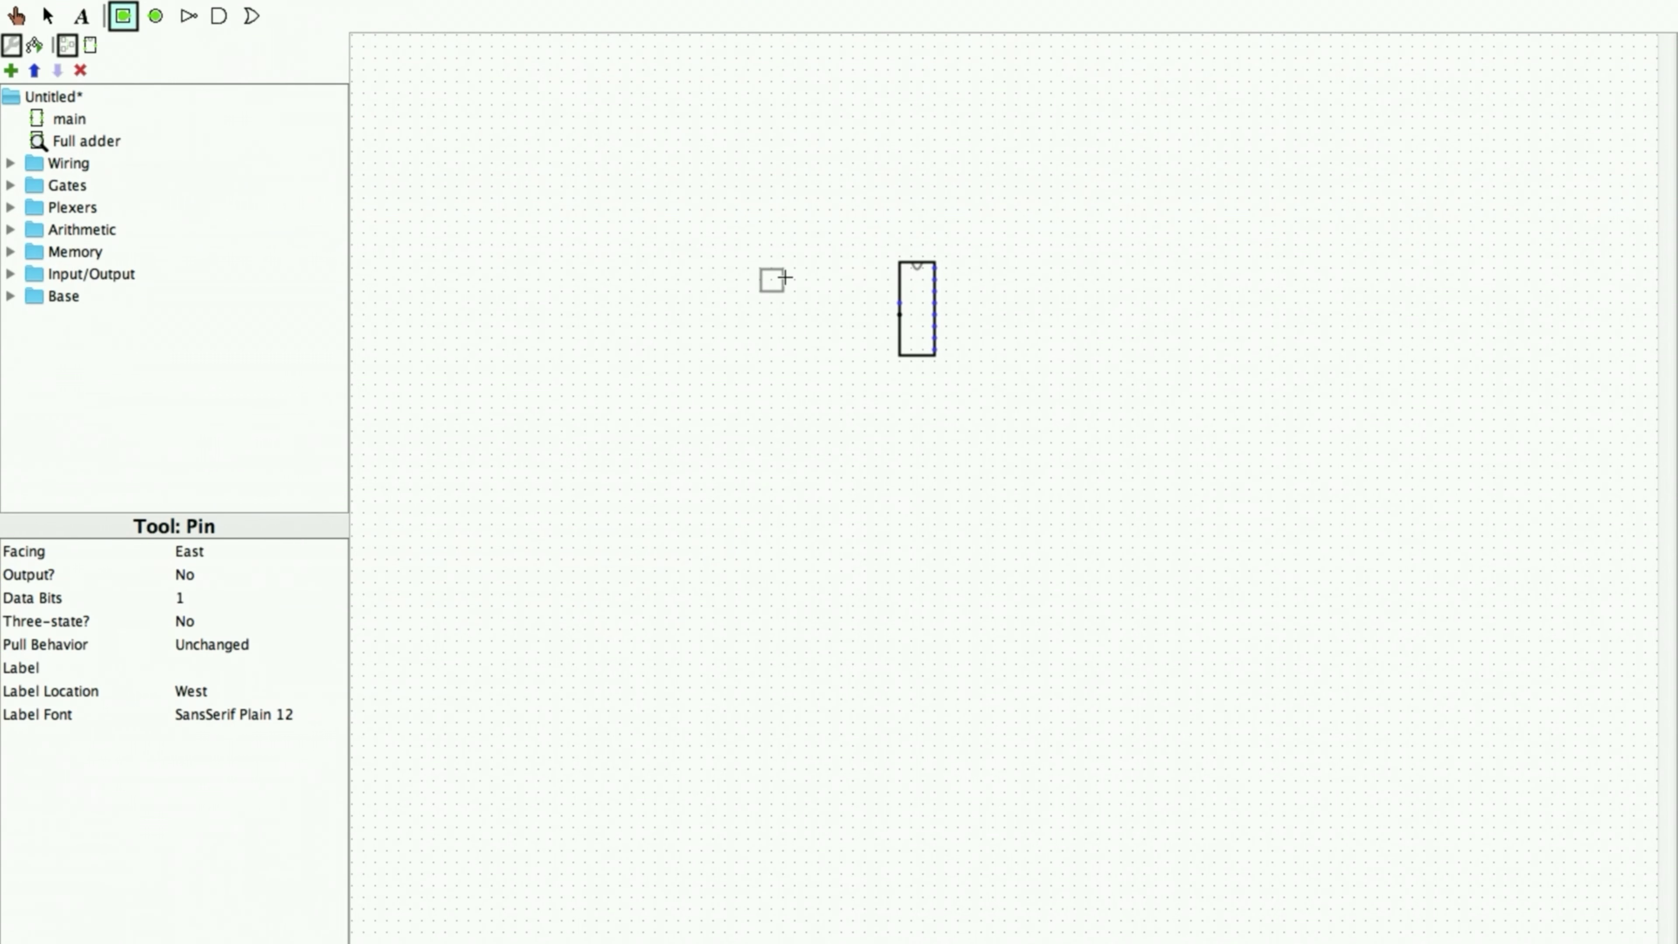
pyautogui.click(783, 279)
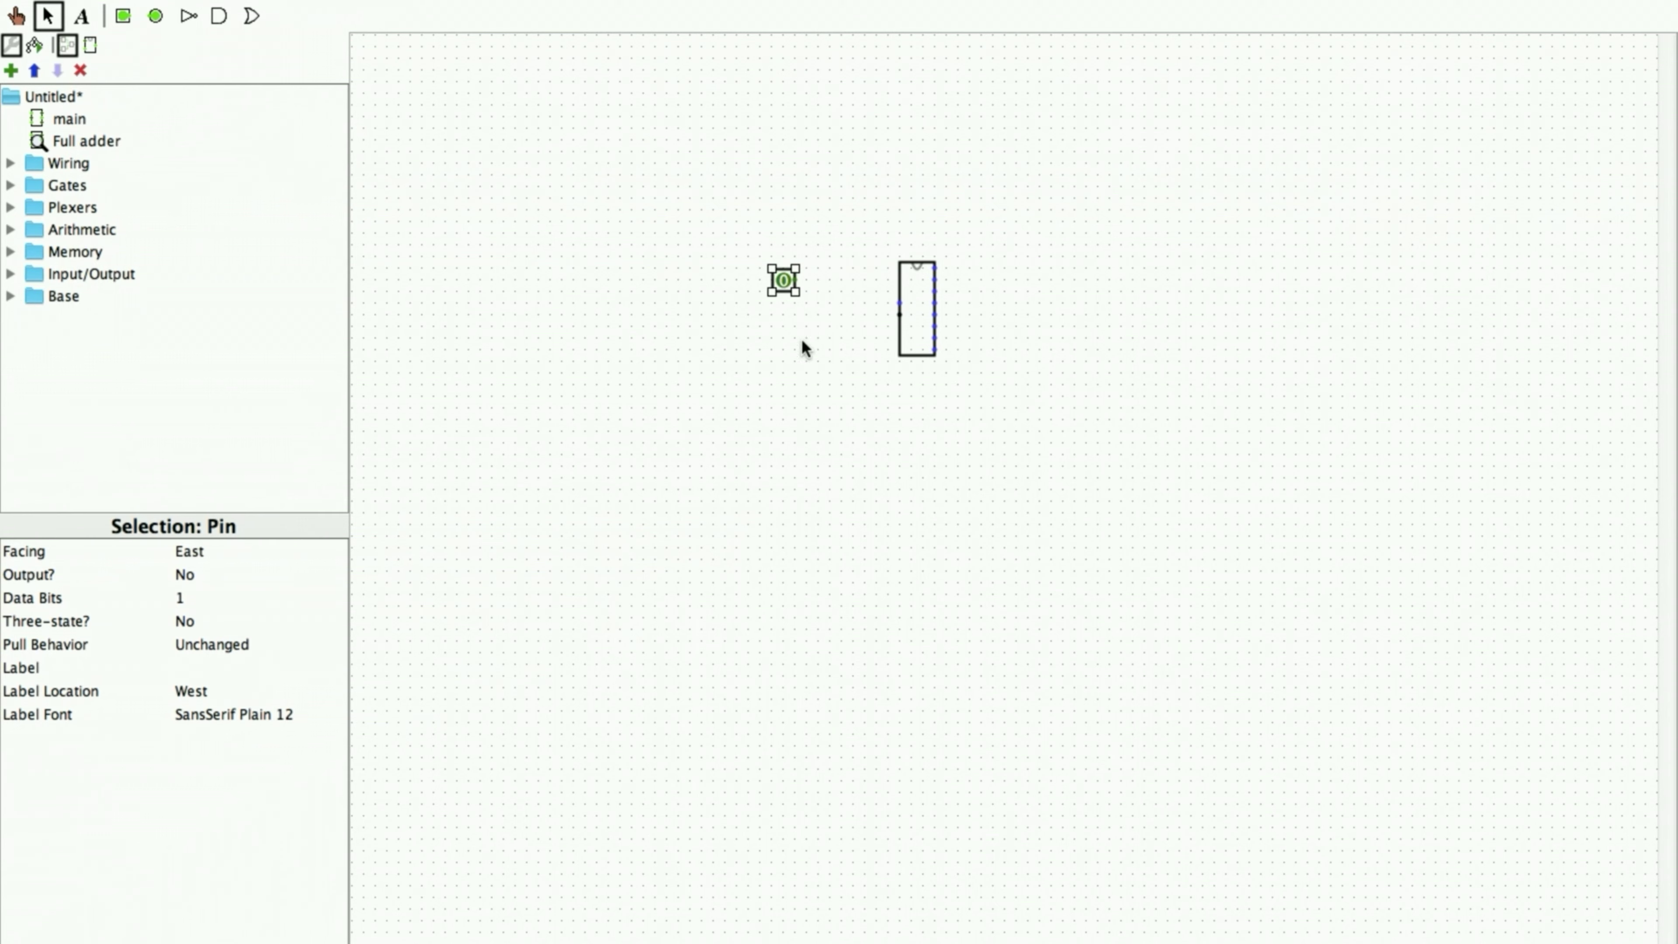
pyautogui.click(123, 17)
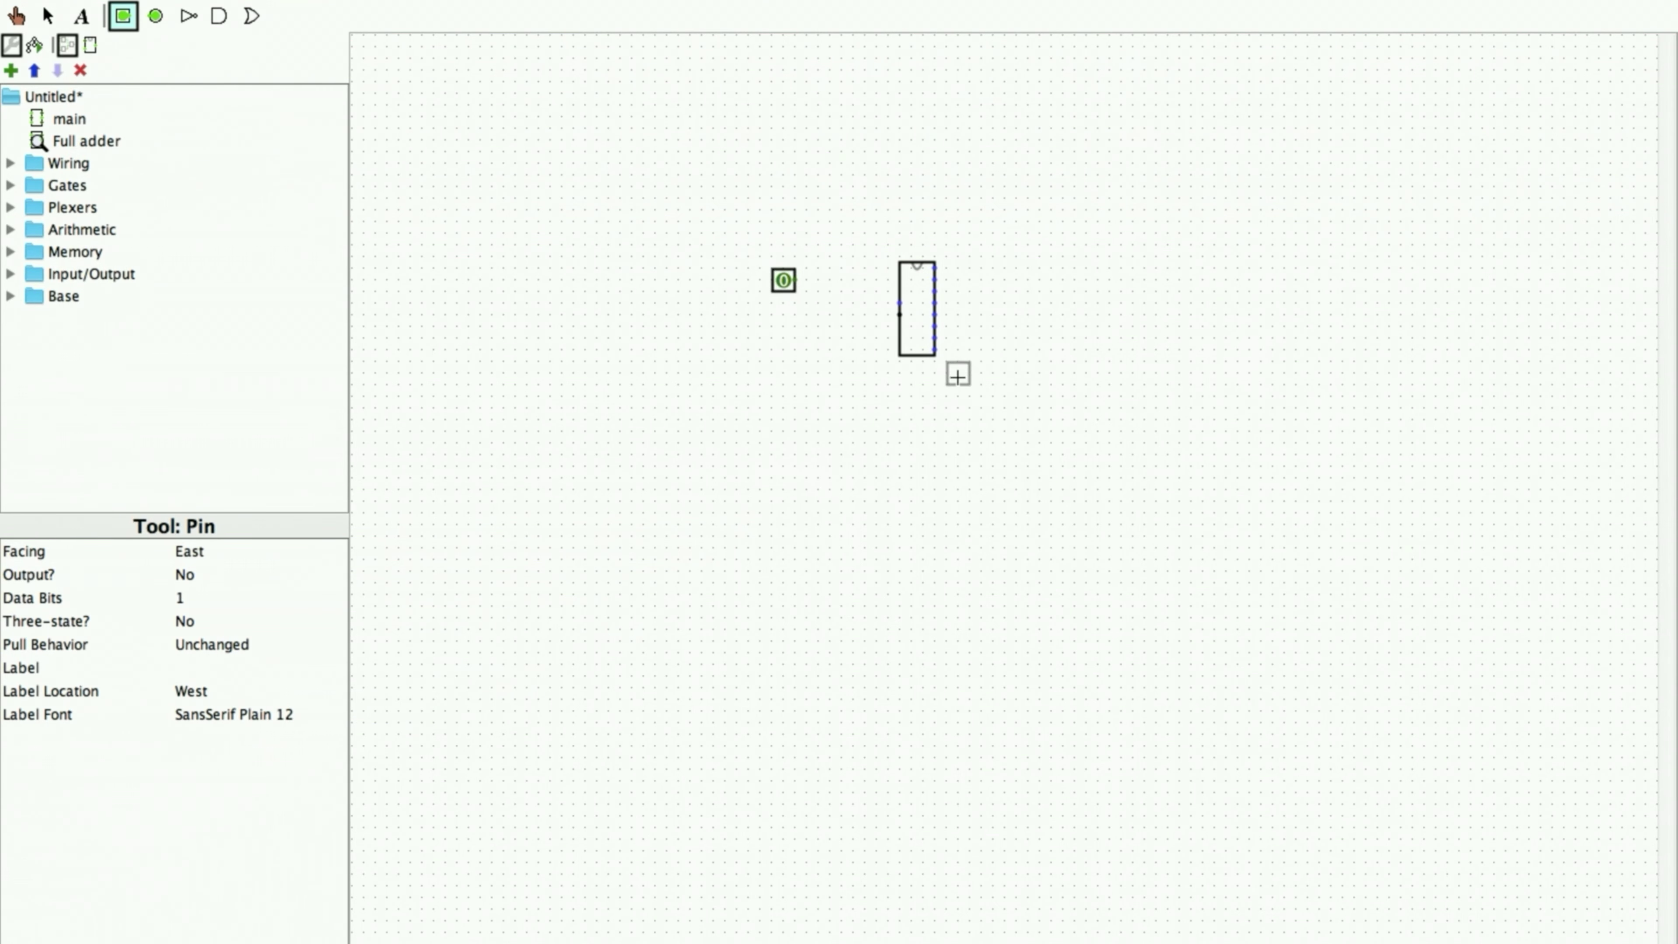
pyautogui.click(791, 338)
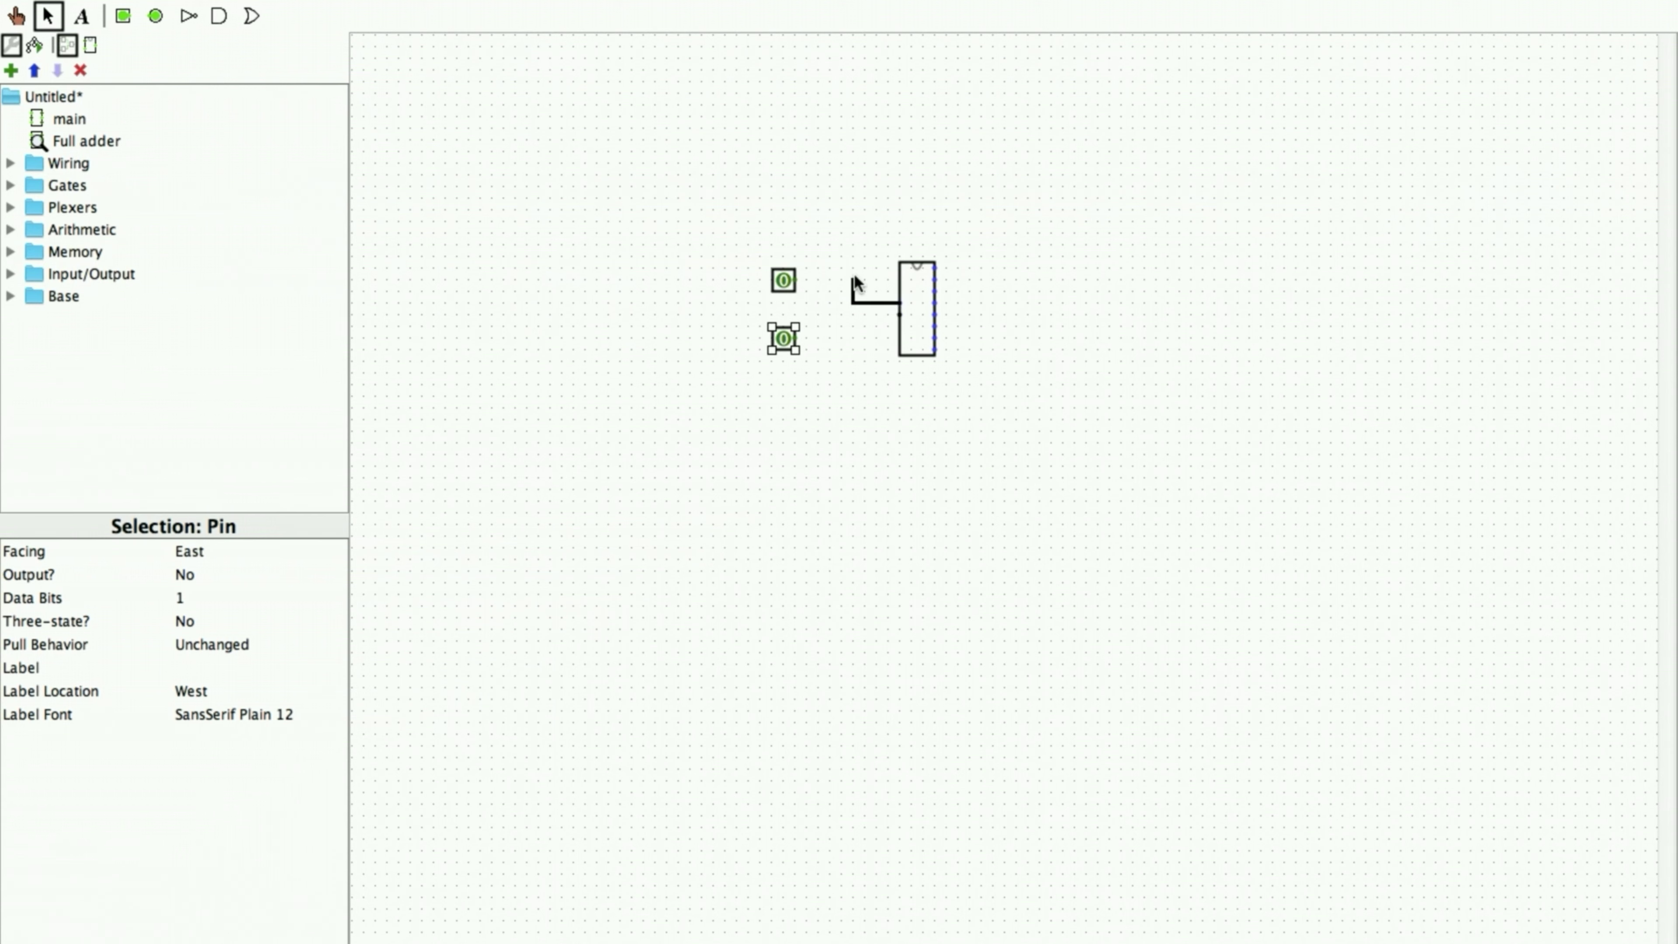
# - Wire the two input pins to the decoder subcircuit's inputs and set the lower pin to 3 data bits
pyautogui.moveTo(798, 281); pyautogui.dragTo(794, 276)
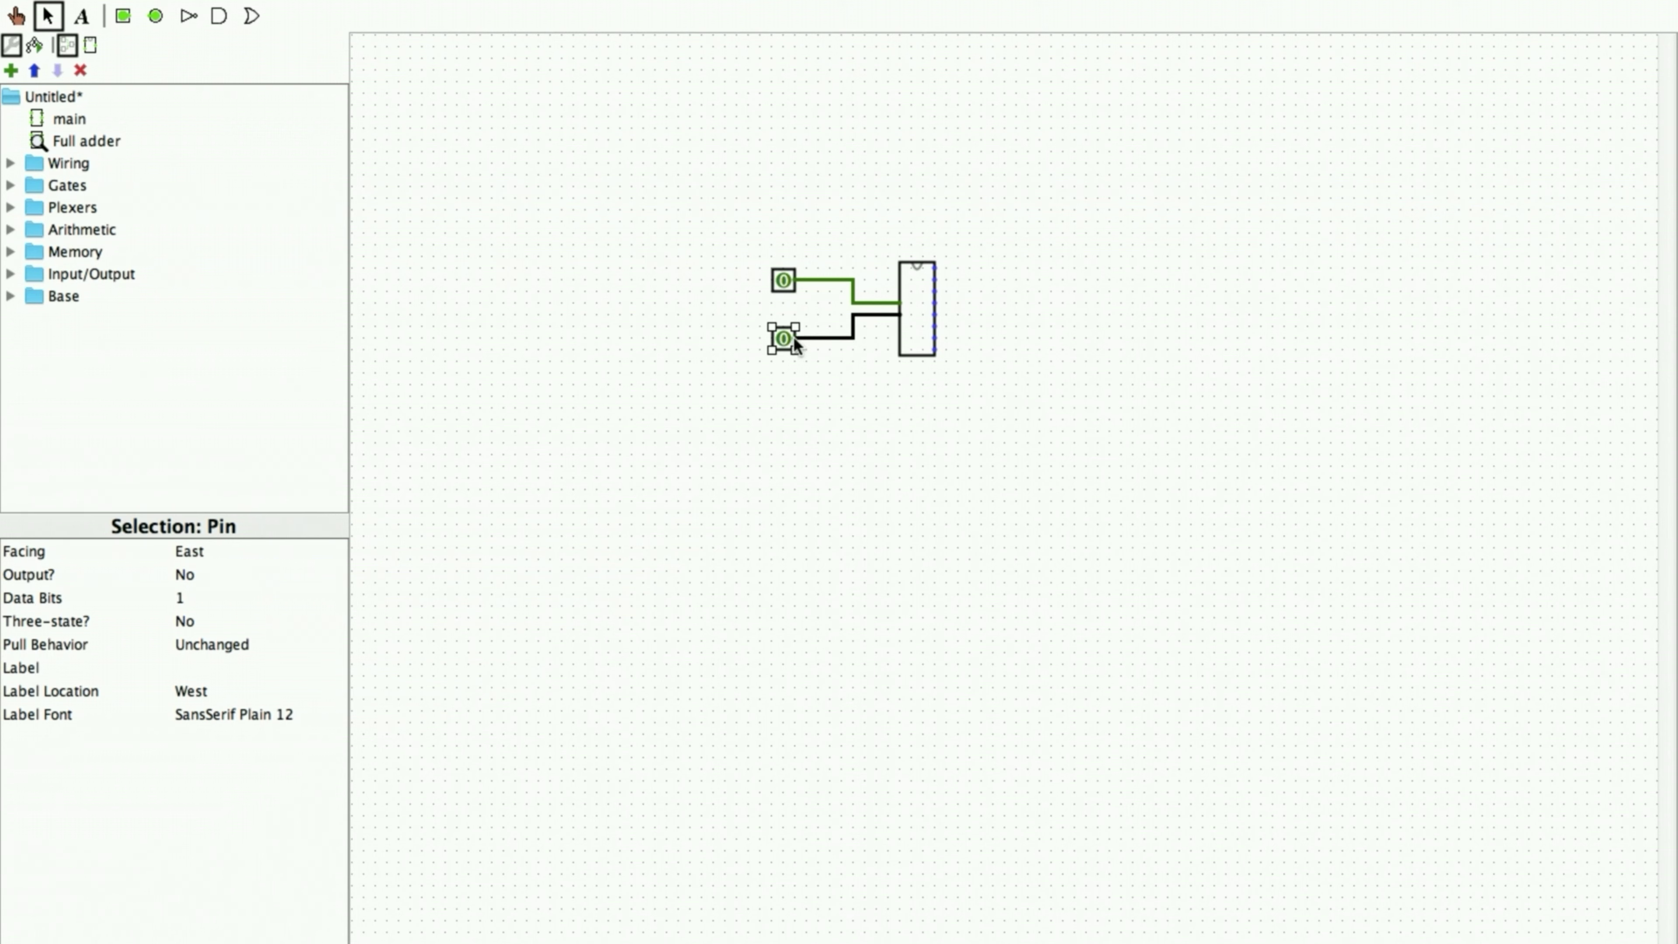
pyautogui.moveTo(794, 336); pyautogui.dragTo(794, 337)
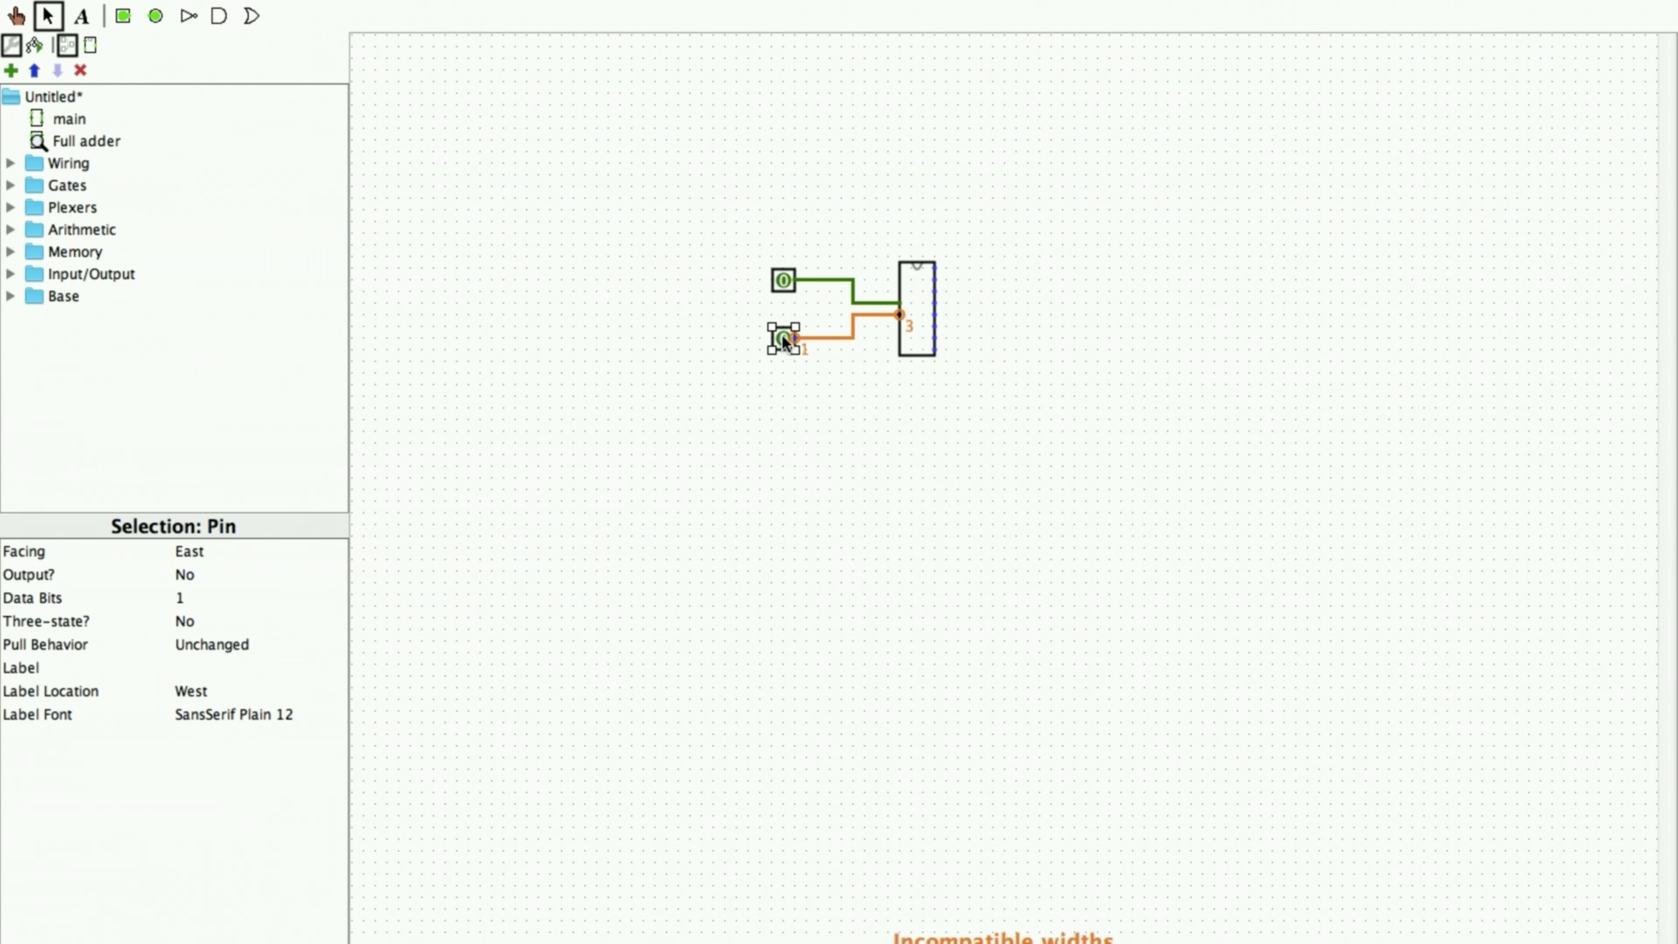
pyautogui.click(183, 598)
pyautogui.click(224, 665)
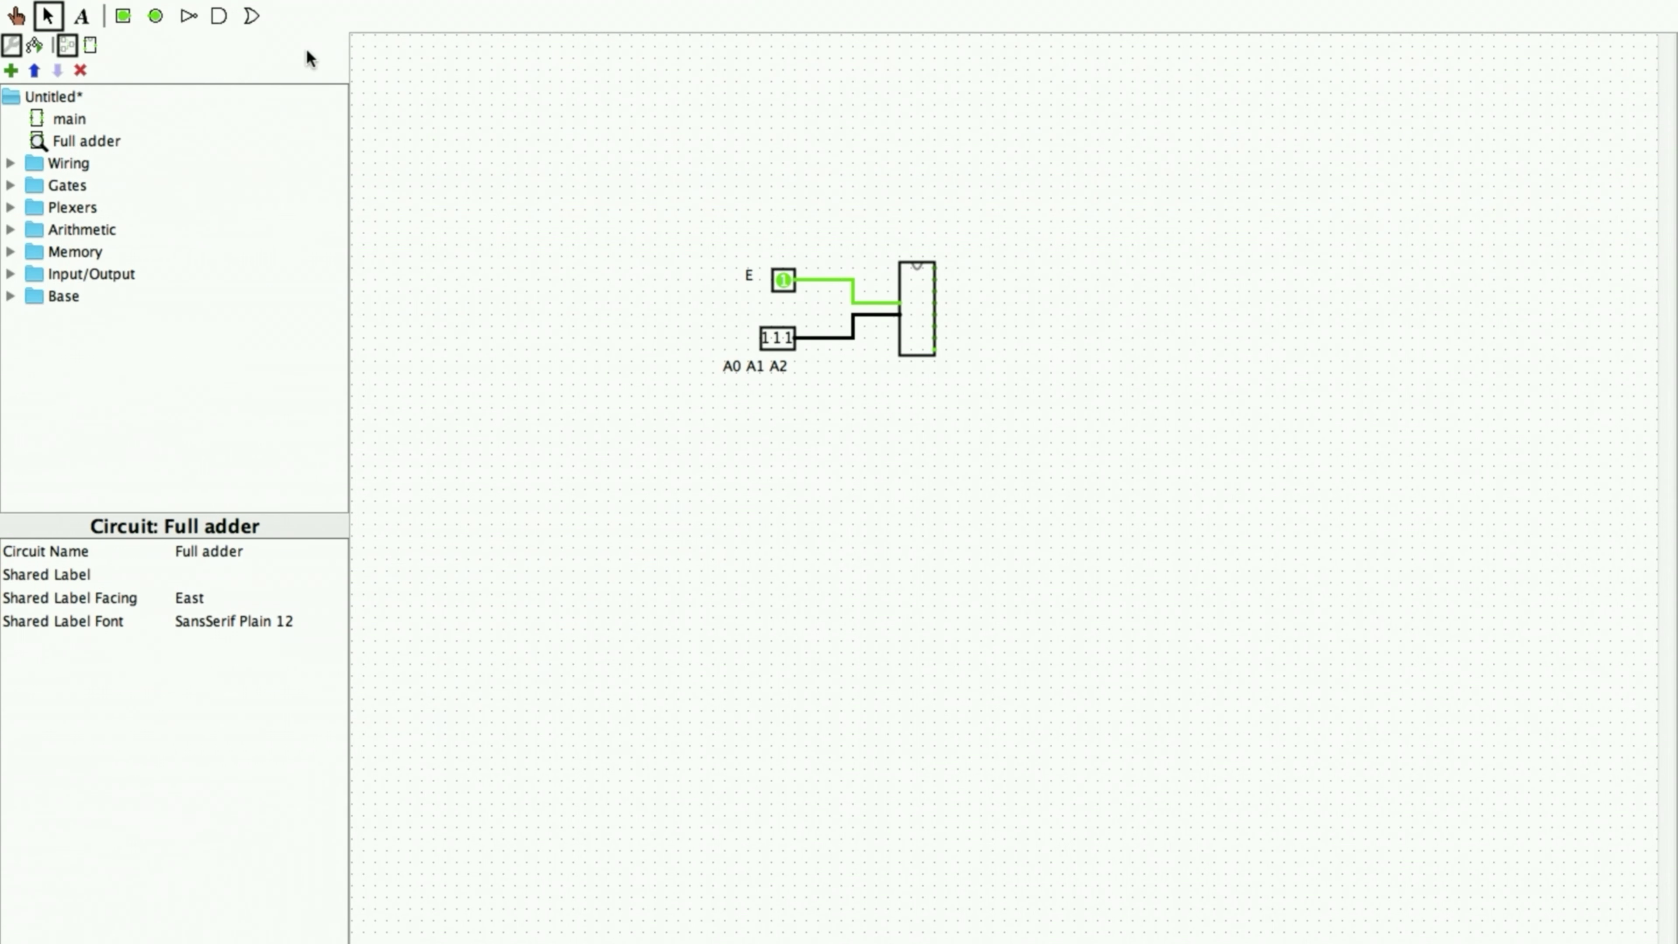
# - Place two medium five-input OR gates, one above the other, on the output side of the decoder subcircuit
pyautogui.click(255, 17)
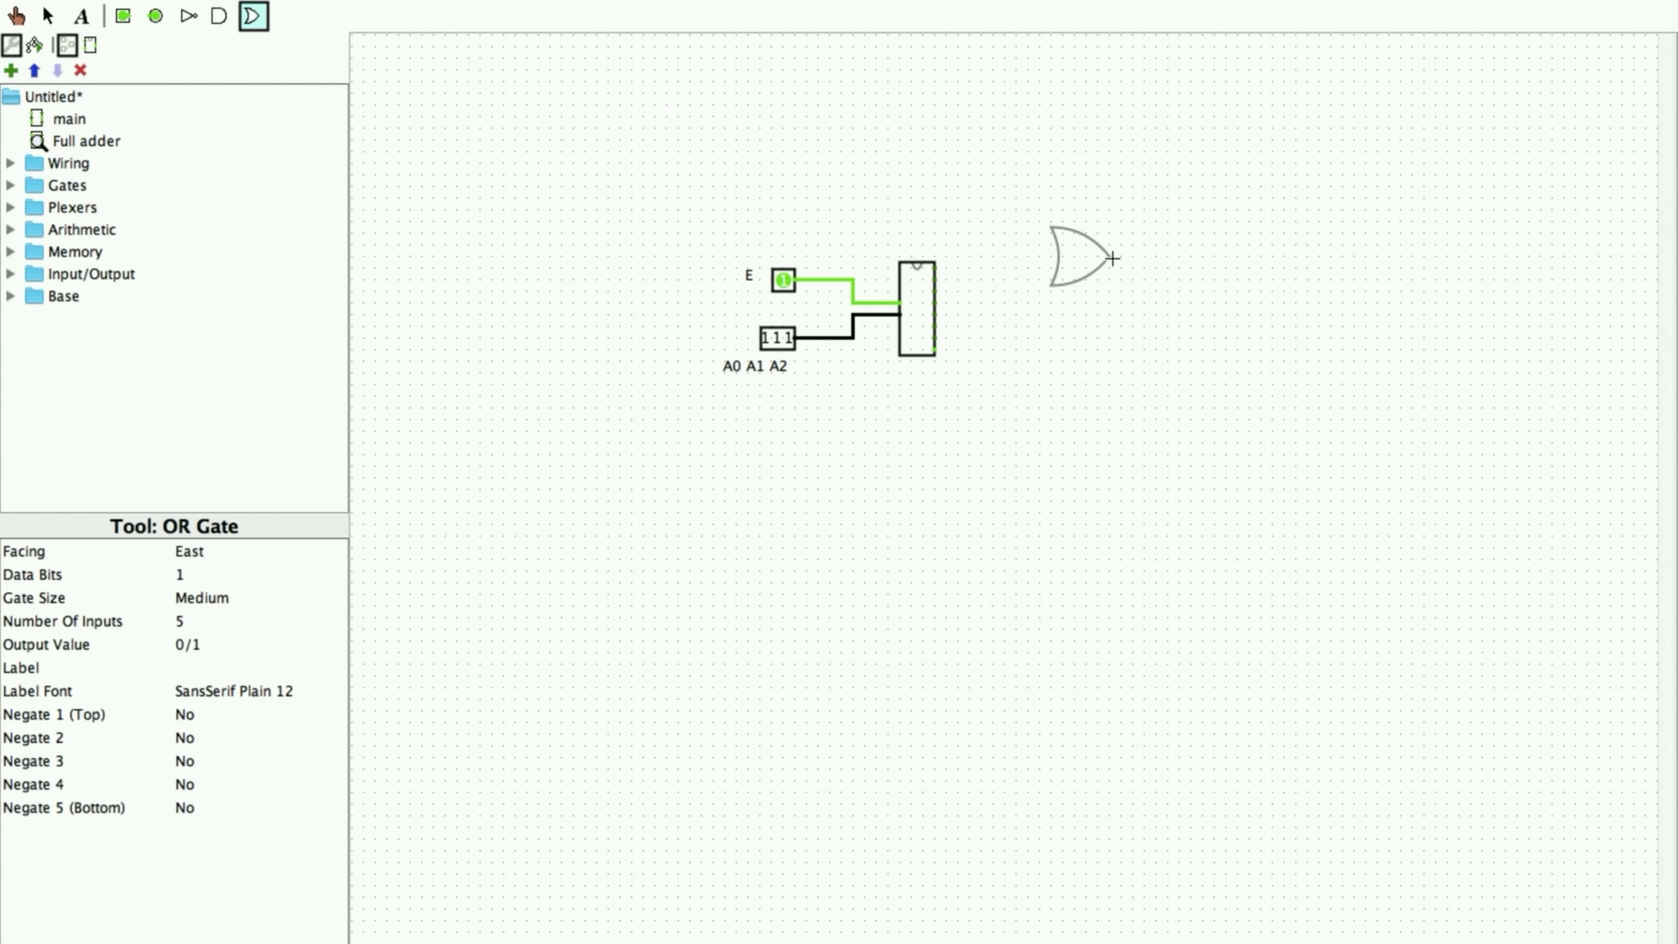
pyautogui.click(1146, 232)
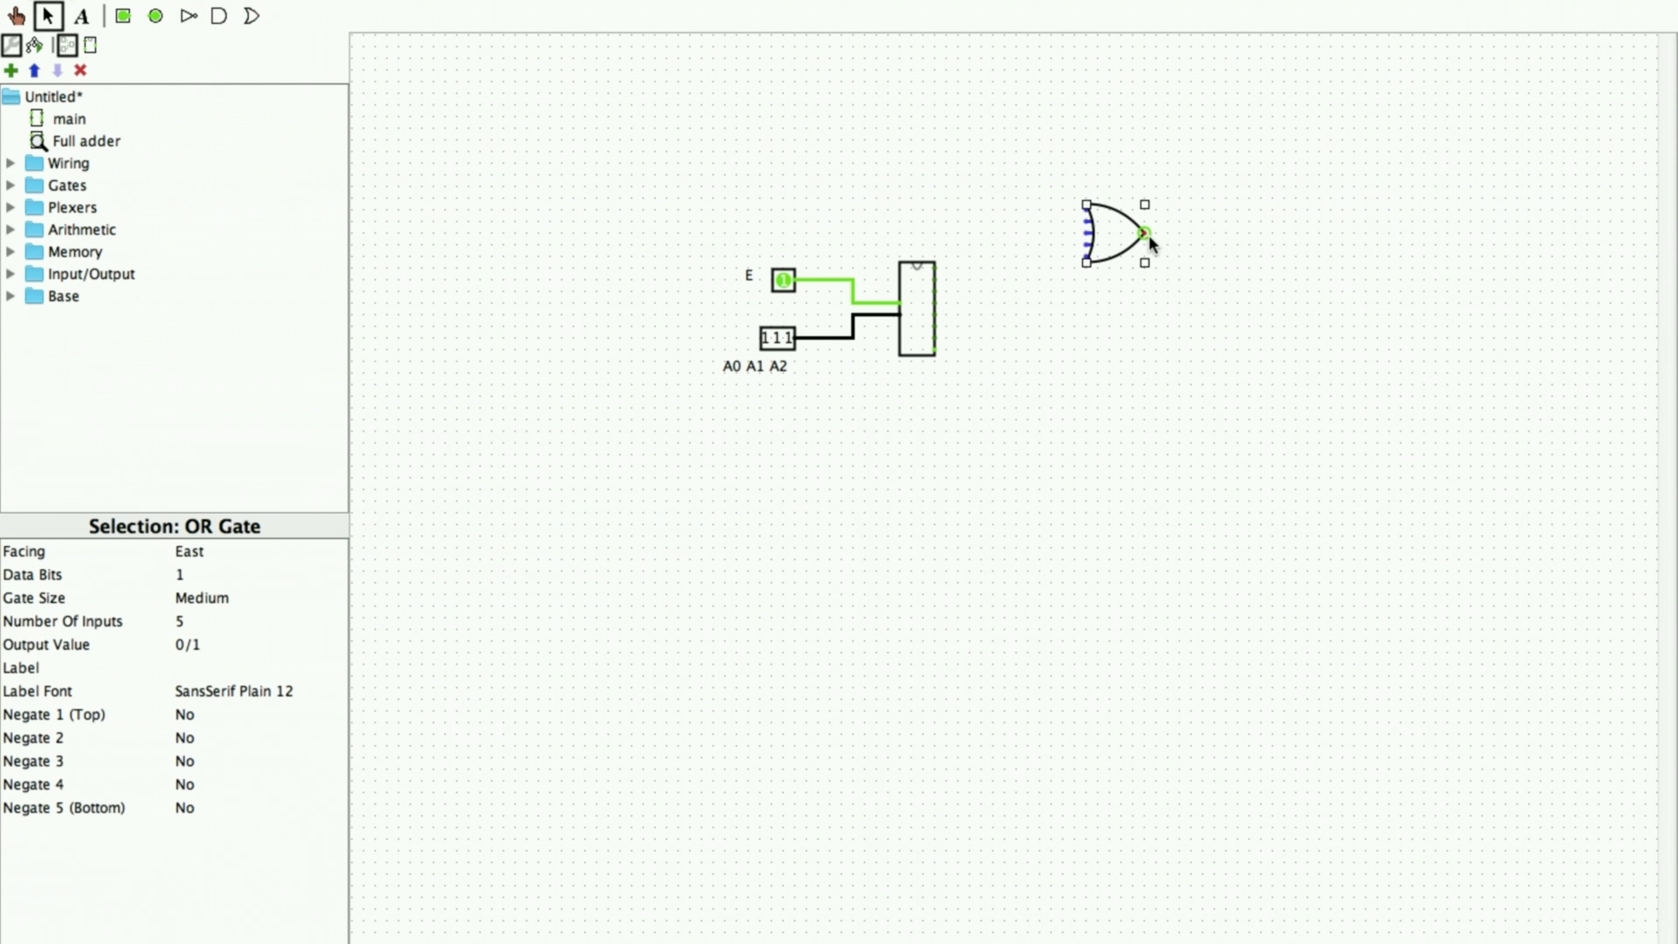
pyautogui.click(250, 17)
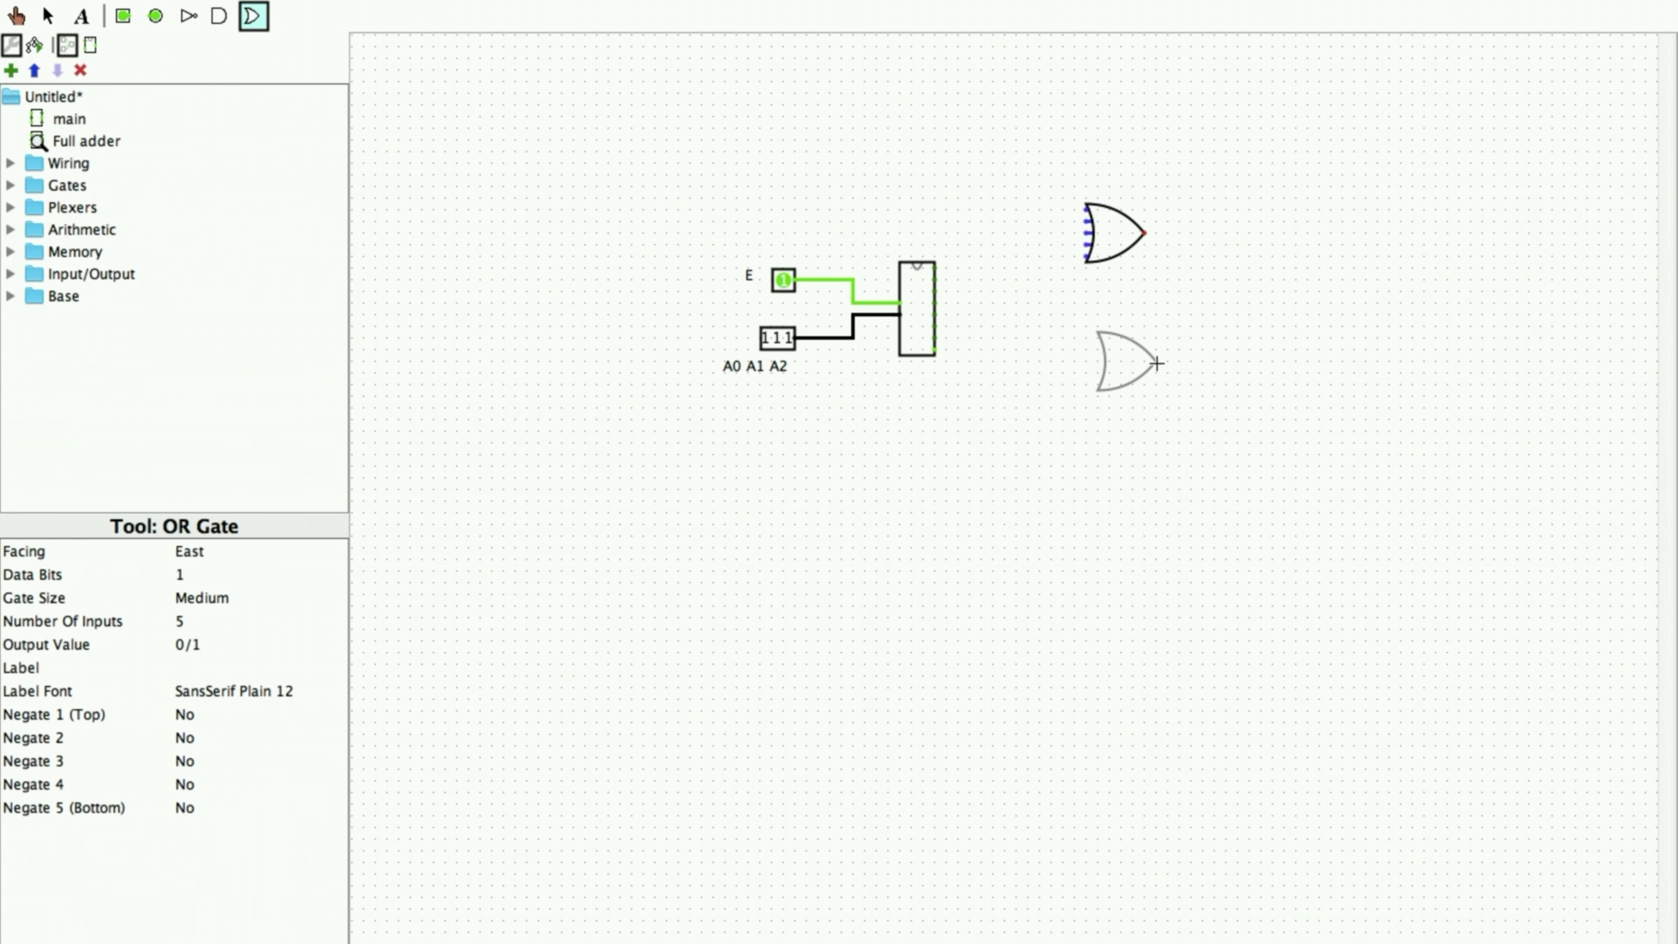
pyautogui.click(1143, 358)
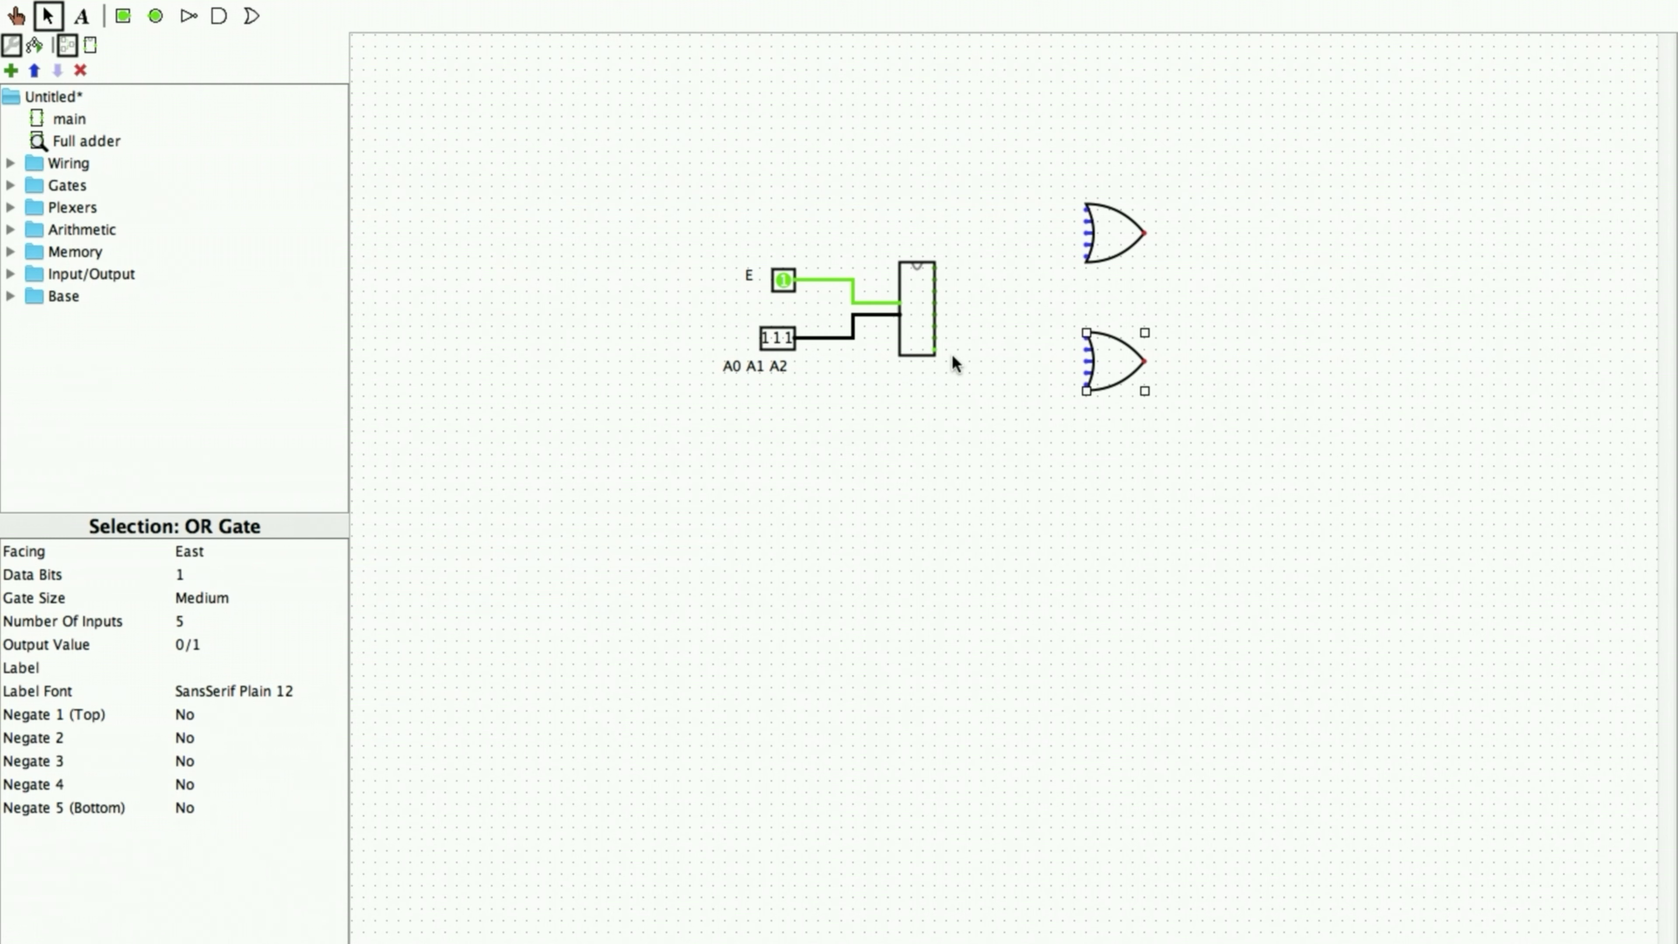
# - Wire decoder outputs D1, D2, D4 and D7 to separate inputs of the upper OR gate
pyautogui.click(936, 264)
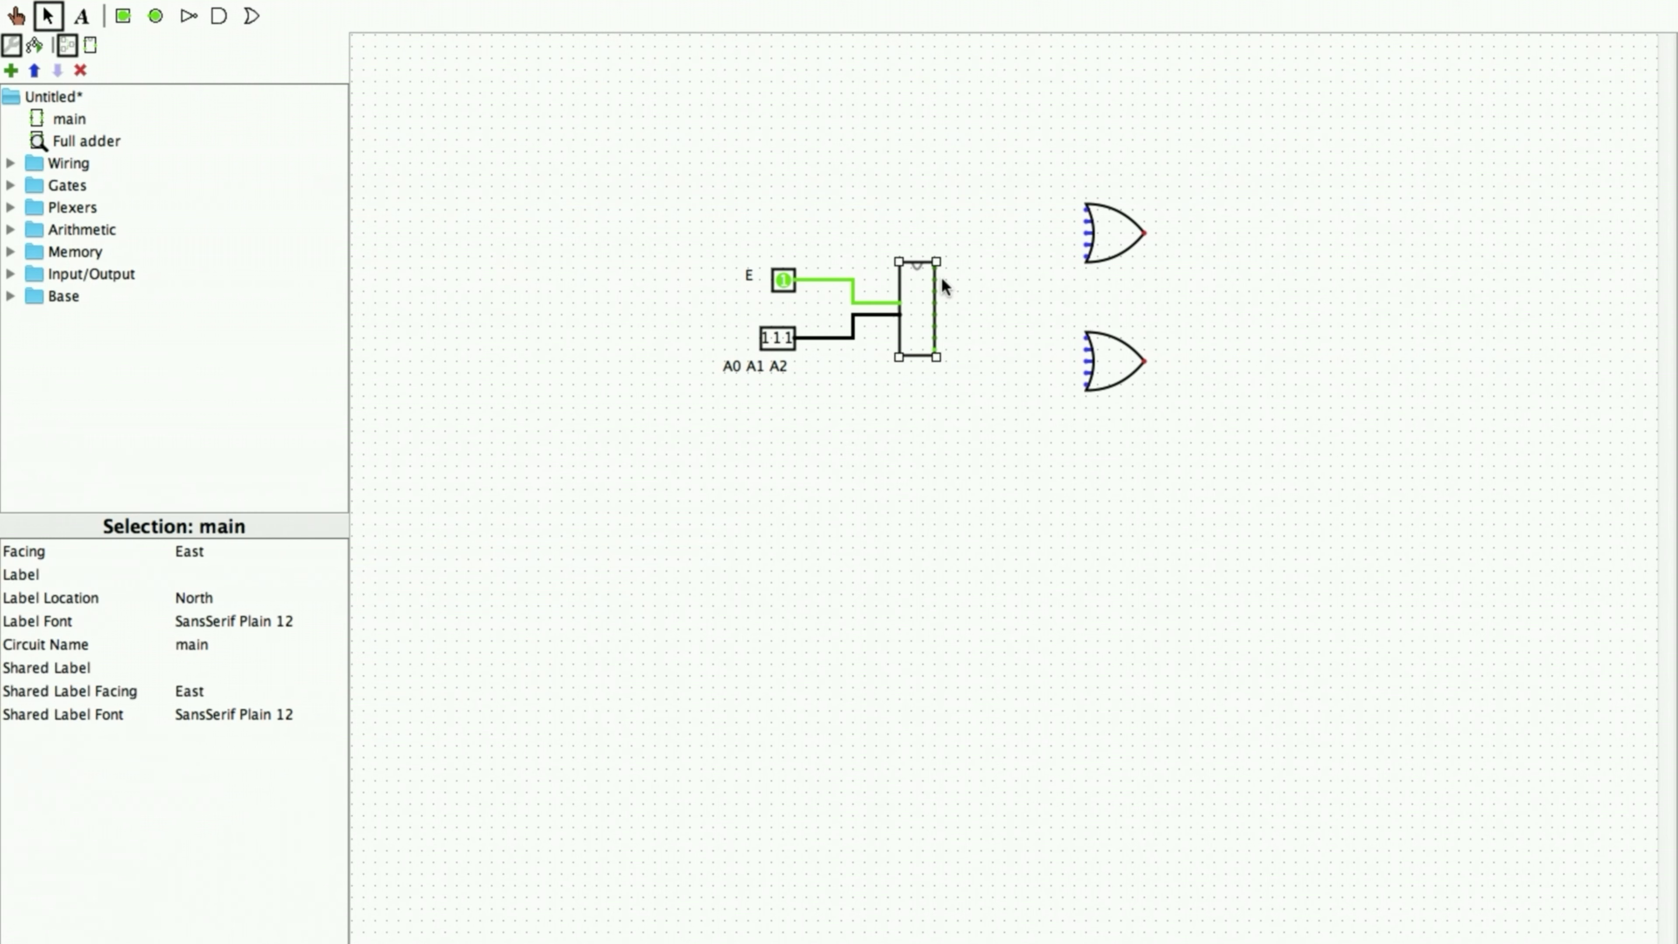
pyautogui.moveTo(968, 226); pyautogui.dragTo(1087, 210)
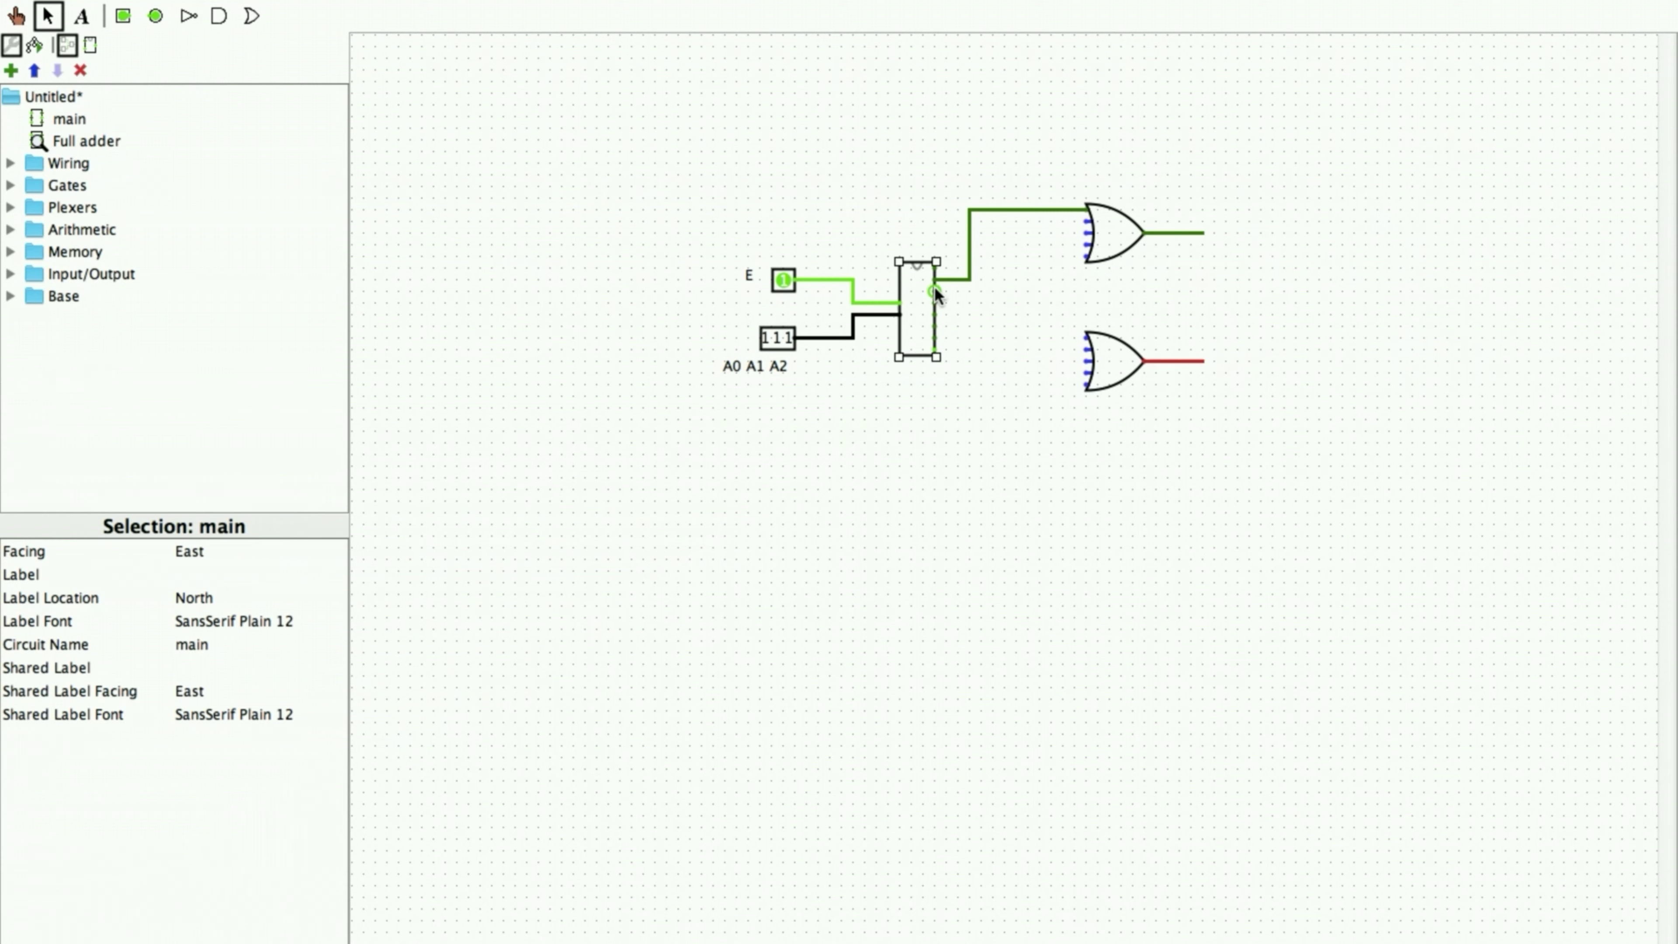
pyautogui.moveTo(934, 288); pyautogui.dragTo(1087, 221)
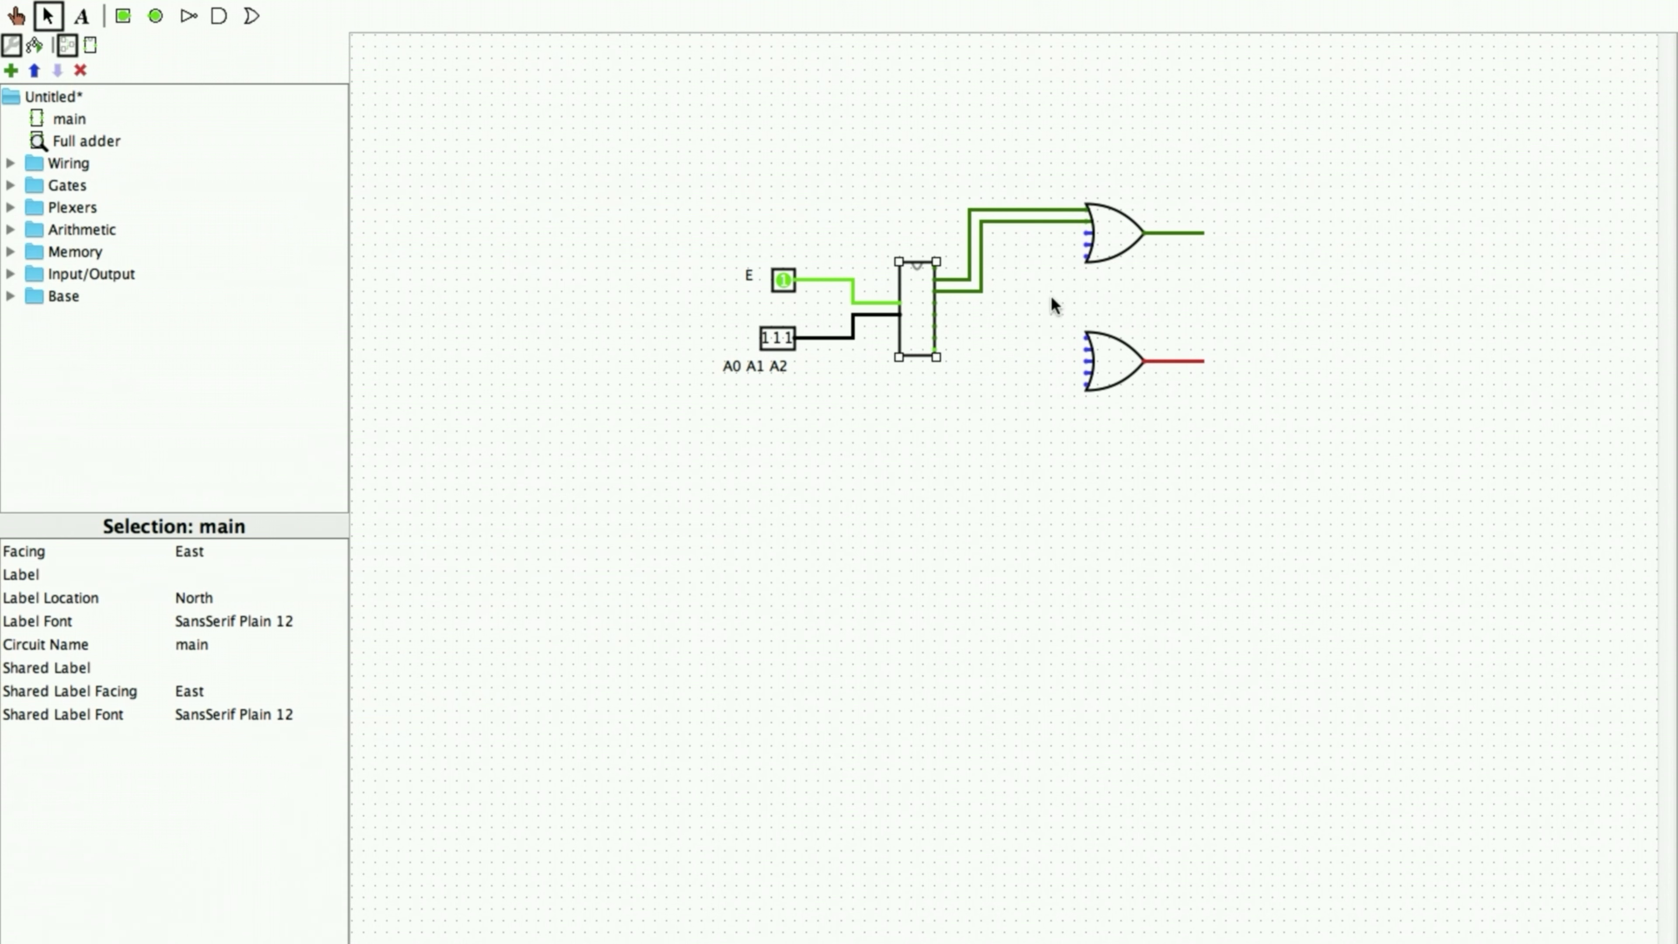
pyautogui.moveTo(936, 316); pyautogui.dragTo(1086, 244)
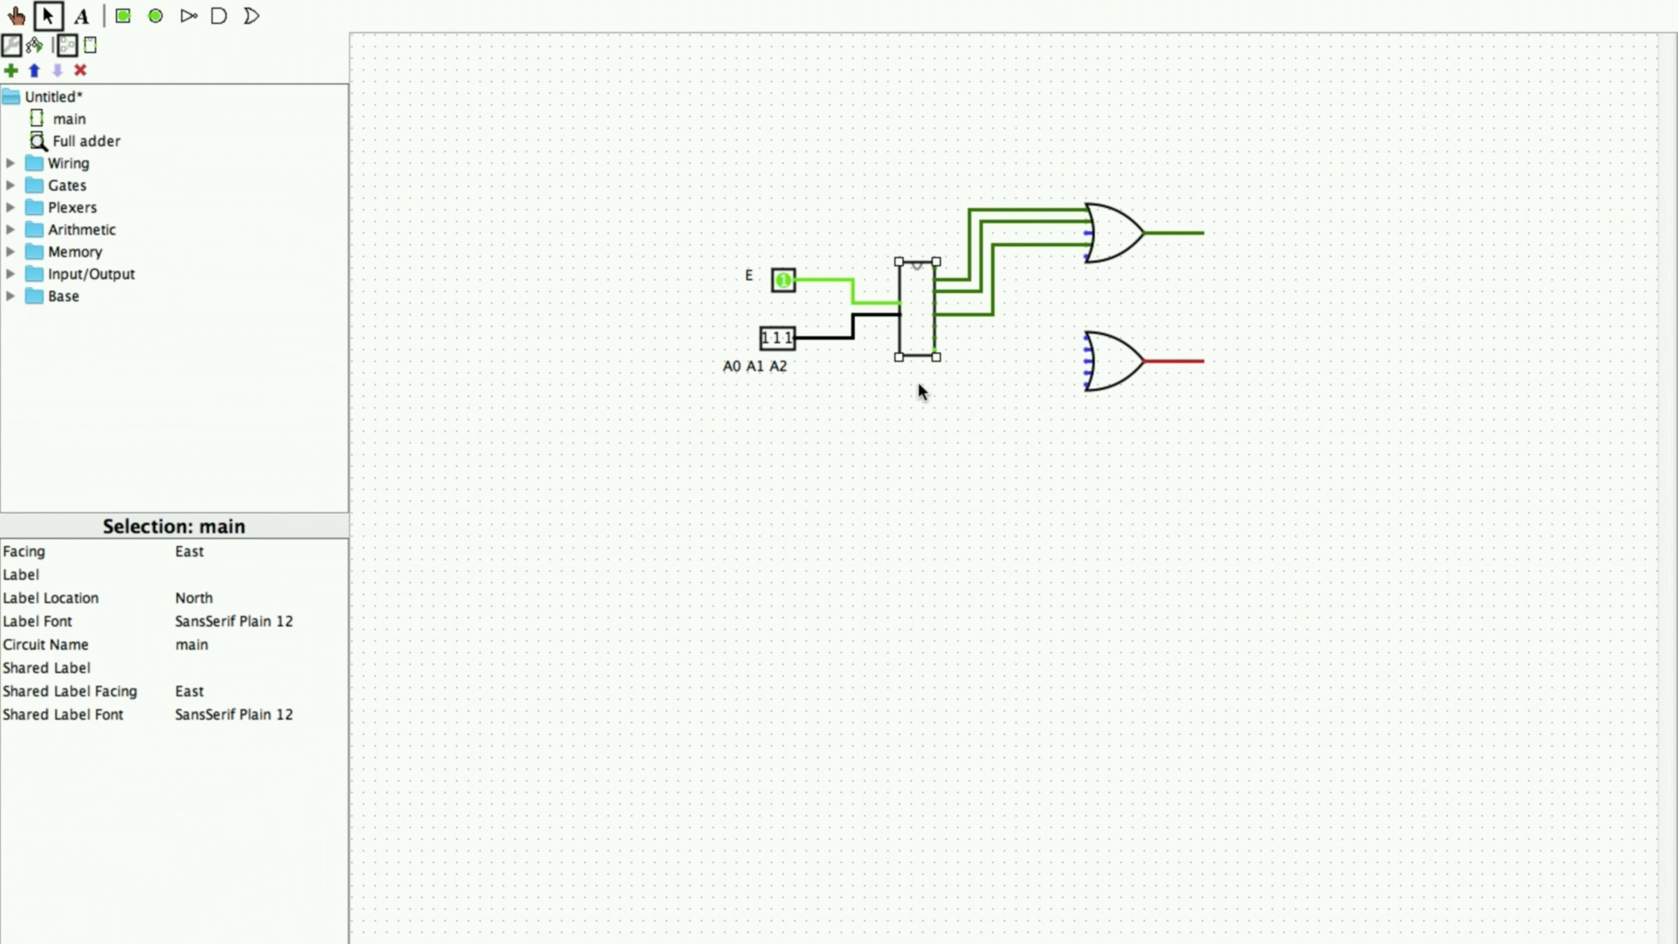
pyautogui.moveTo(1014, 290); pyautogui.dragTo(1003, 256)
pyautogui.rightClick(1003, 256)
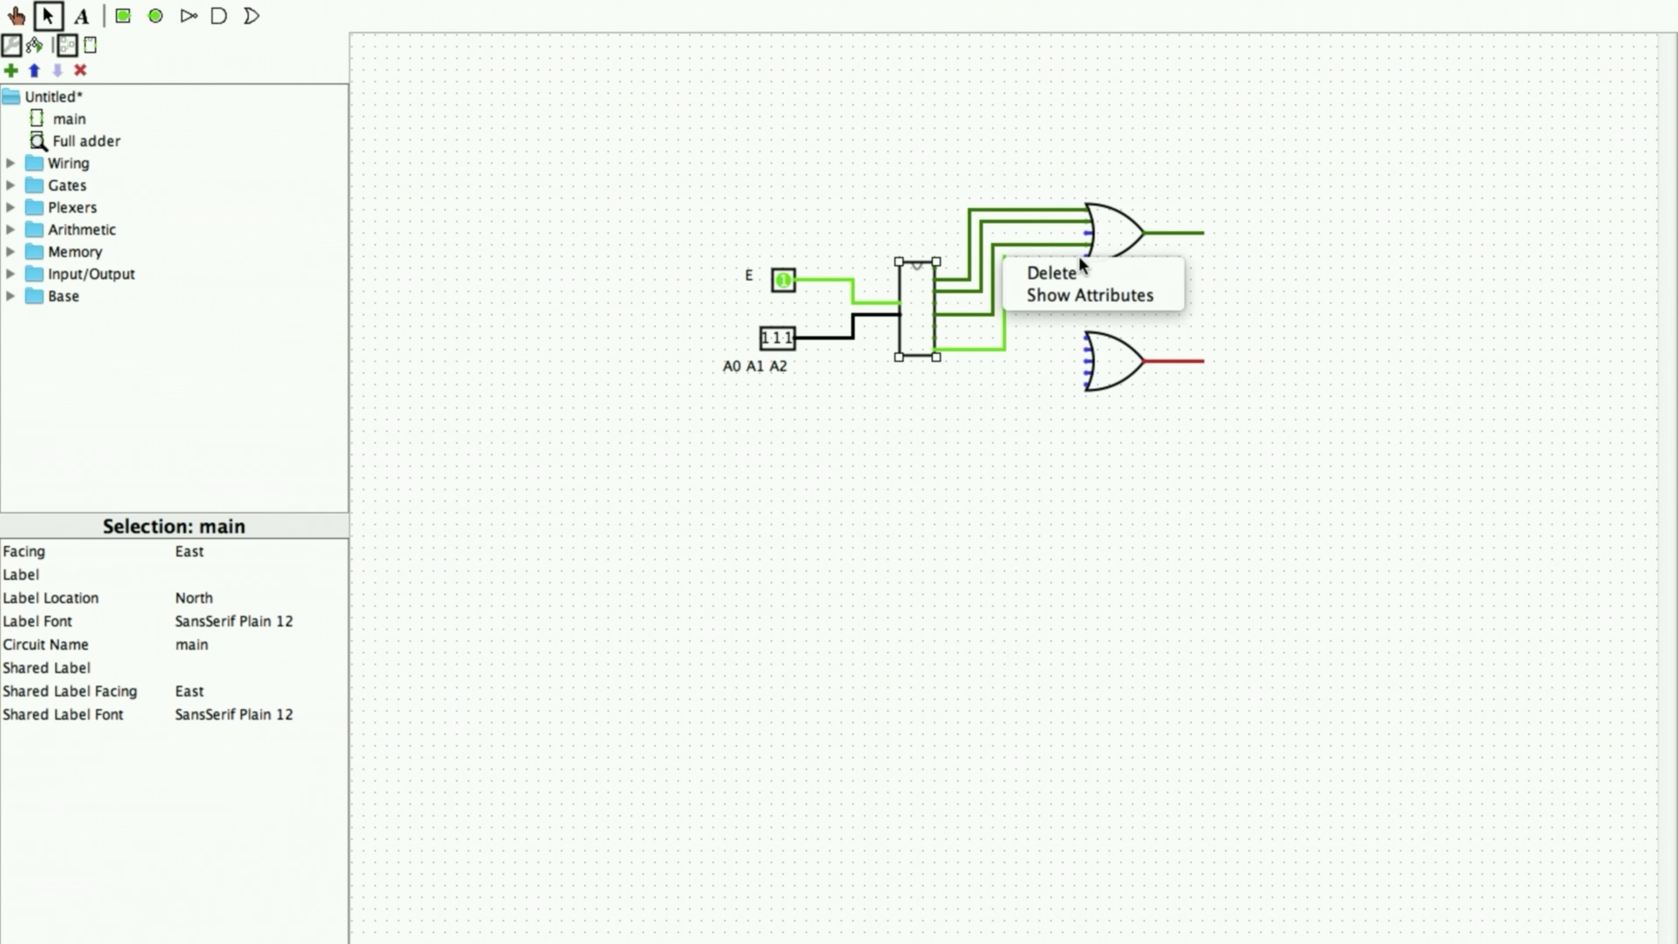
pyautogui.click(1207, 256)
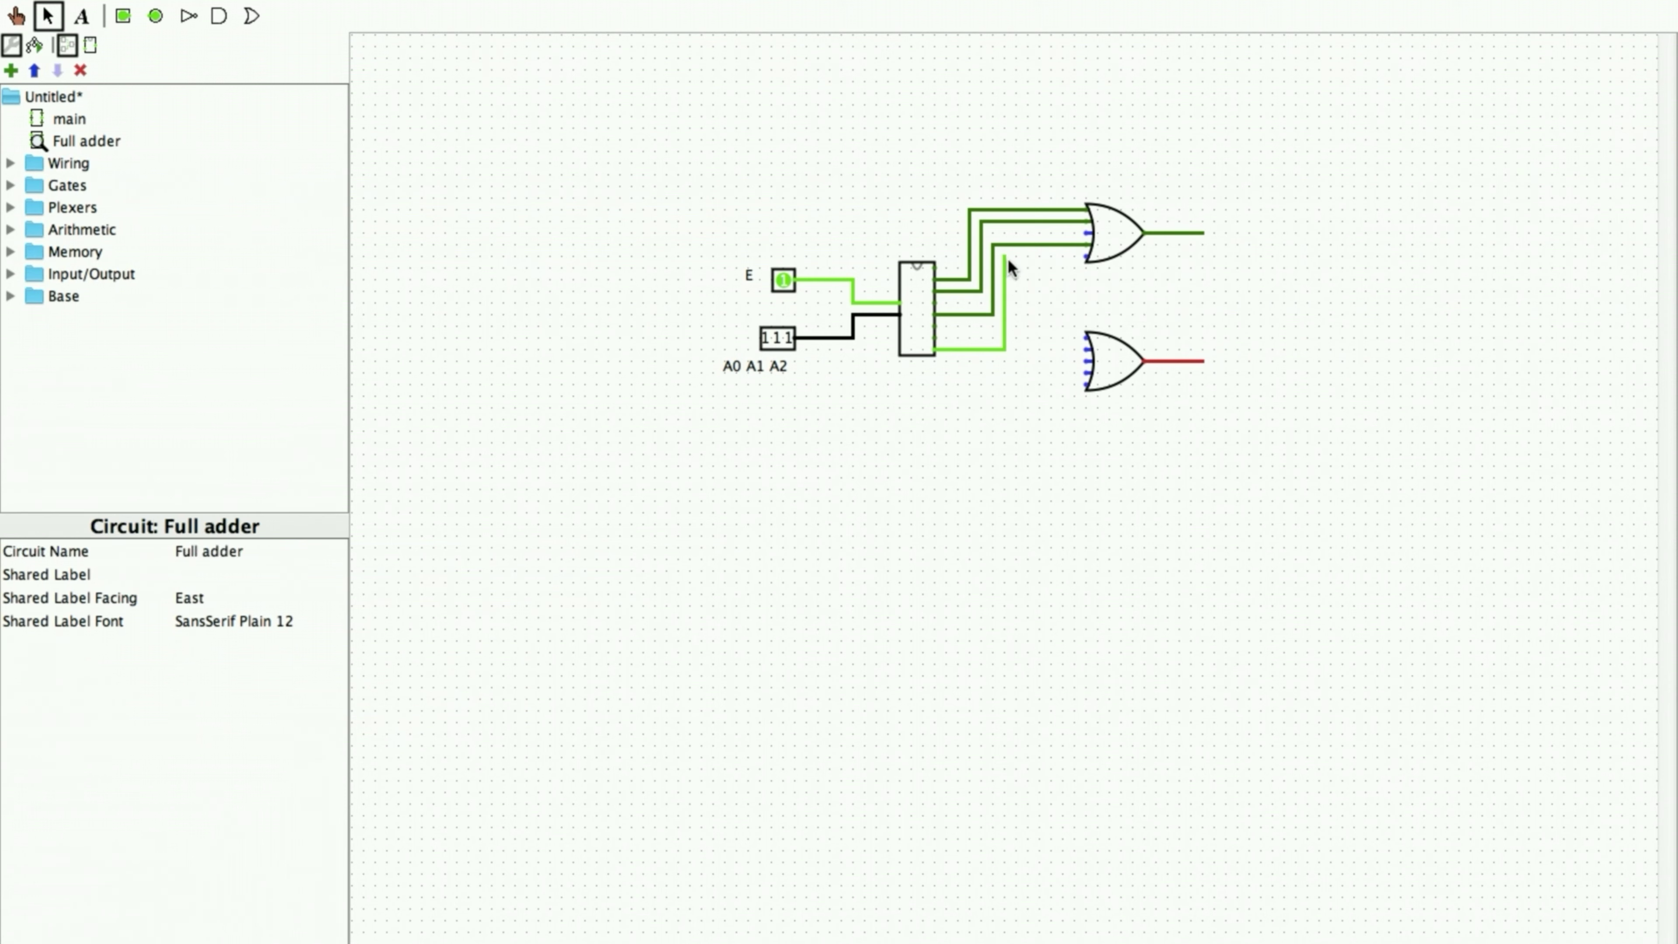
pyautogui.moveTo(1096, 259); pyautogui.dragTo(1087, 256)
# - Wire decoder outputs D3, D5, D6 and D7 to the lower OR gate, branching D7 from its existing wire
pyautogui.moveTo(936, 303); pyautogui.dragTo(1073, 333)
pyautogui.rightClick(1076, 335)
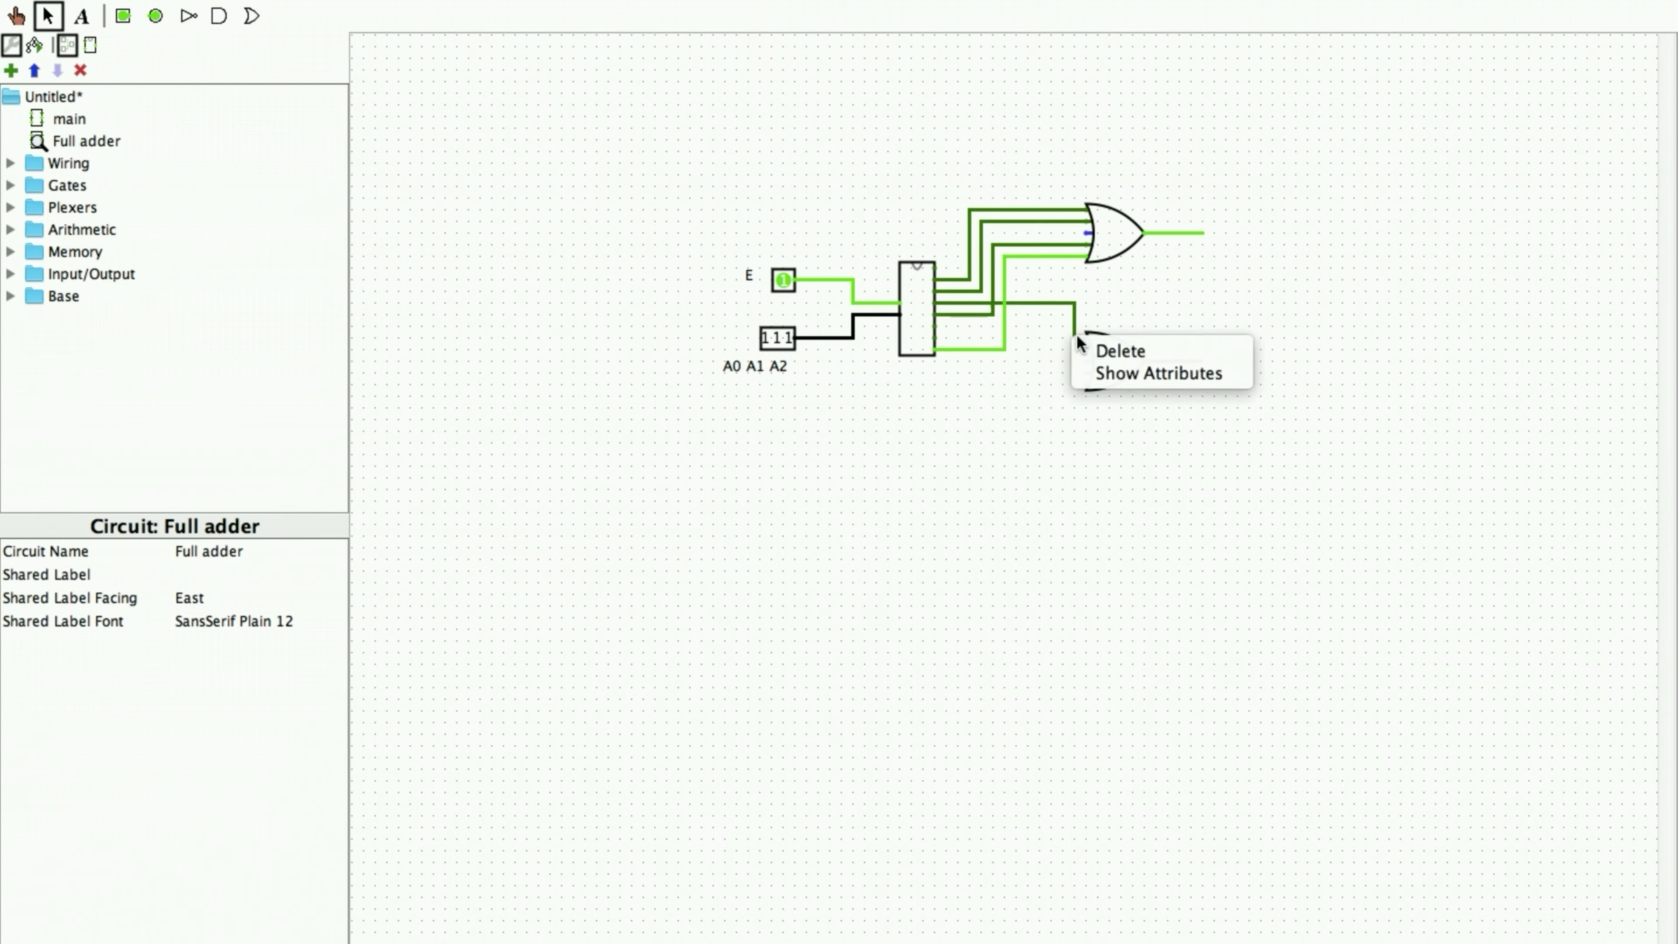
pyautogui.click(1144, 300)
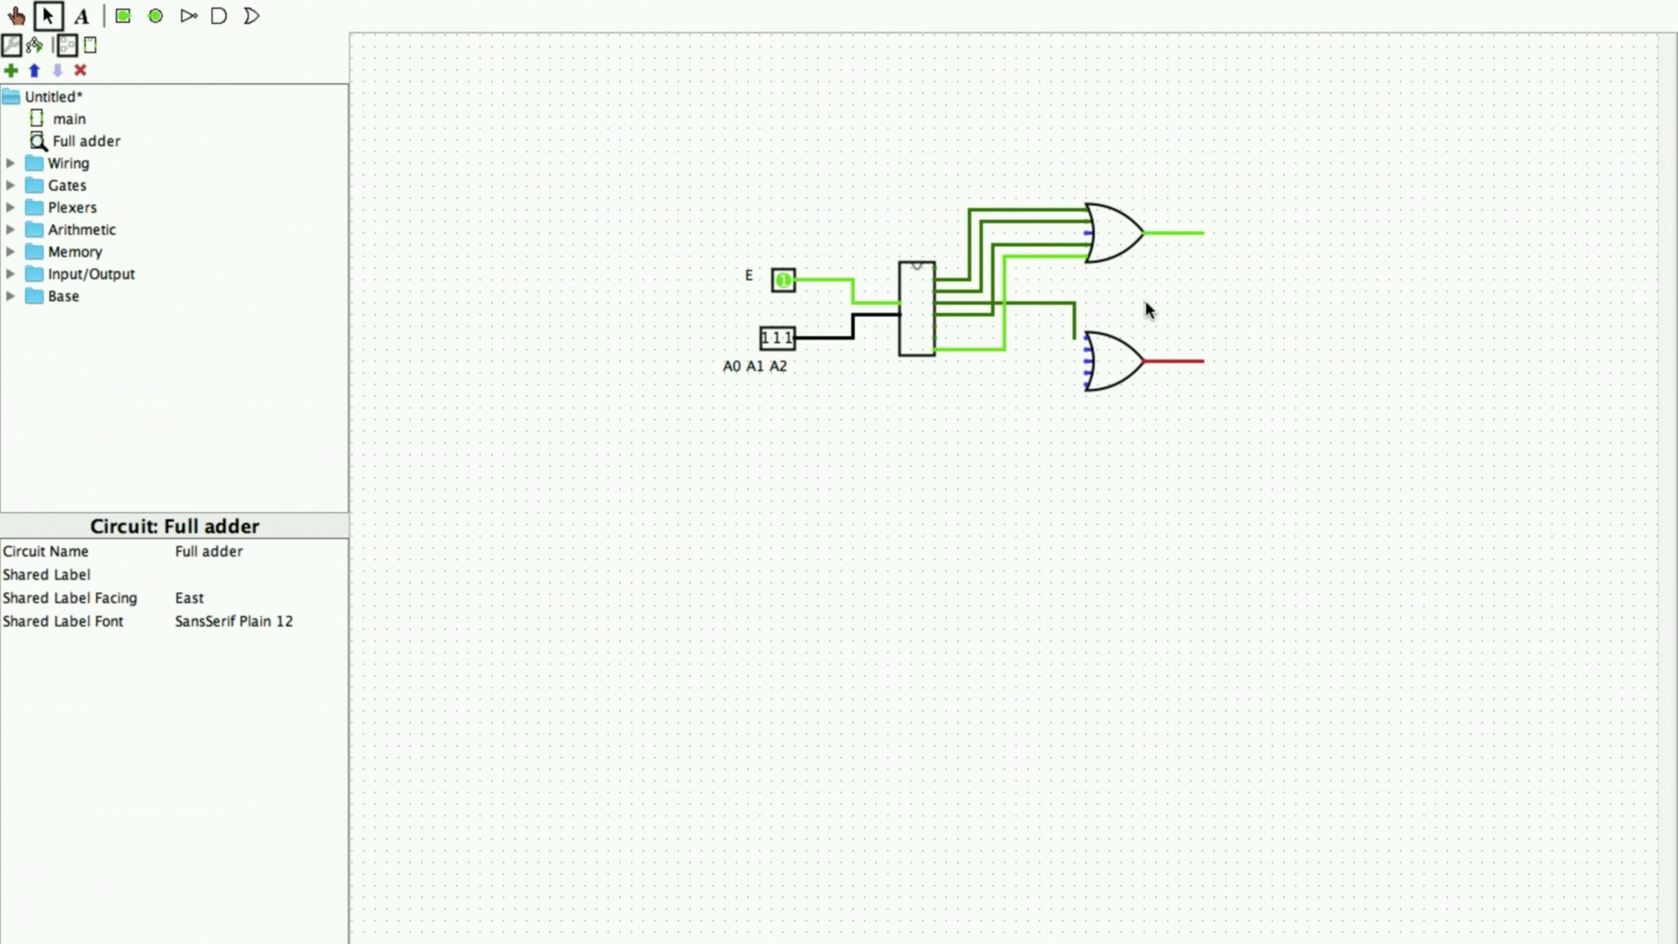
pyautogui.click(1072, 339)
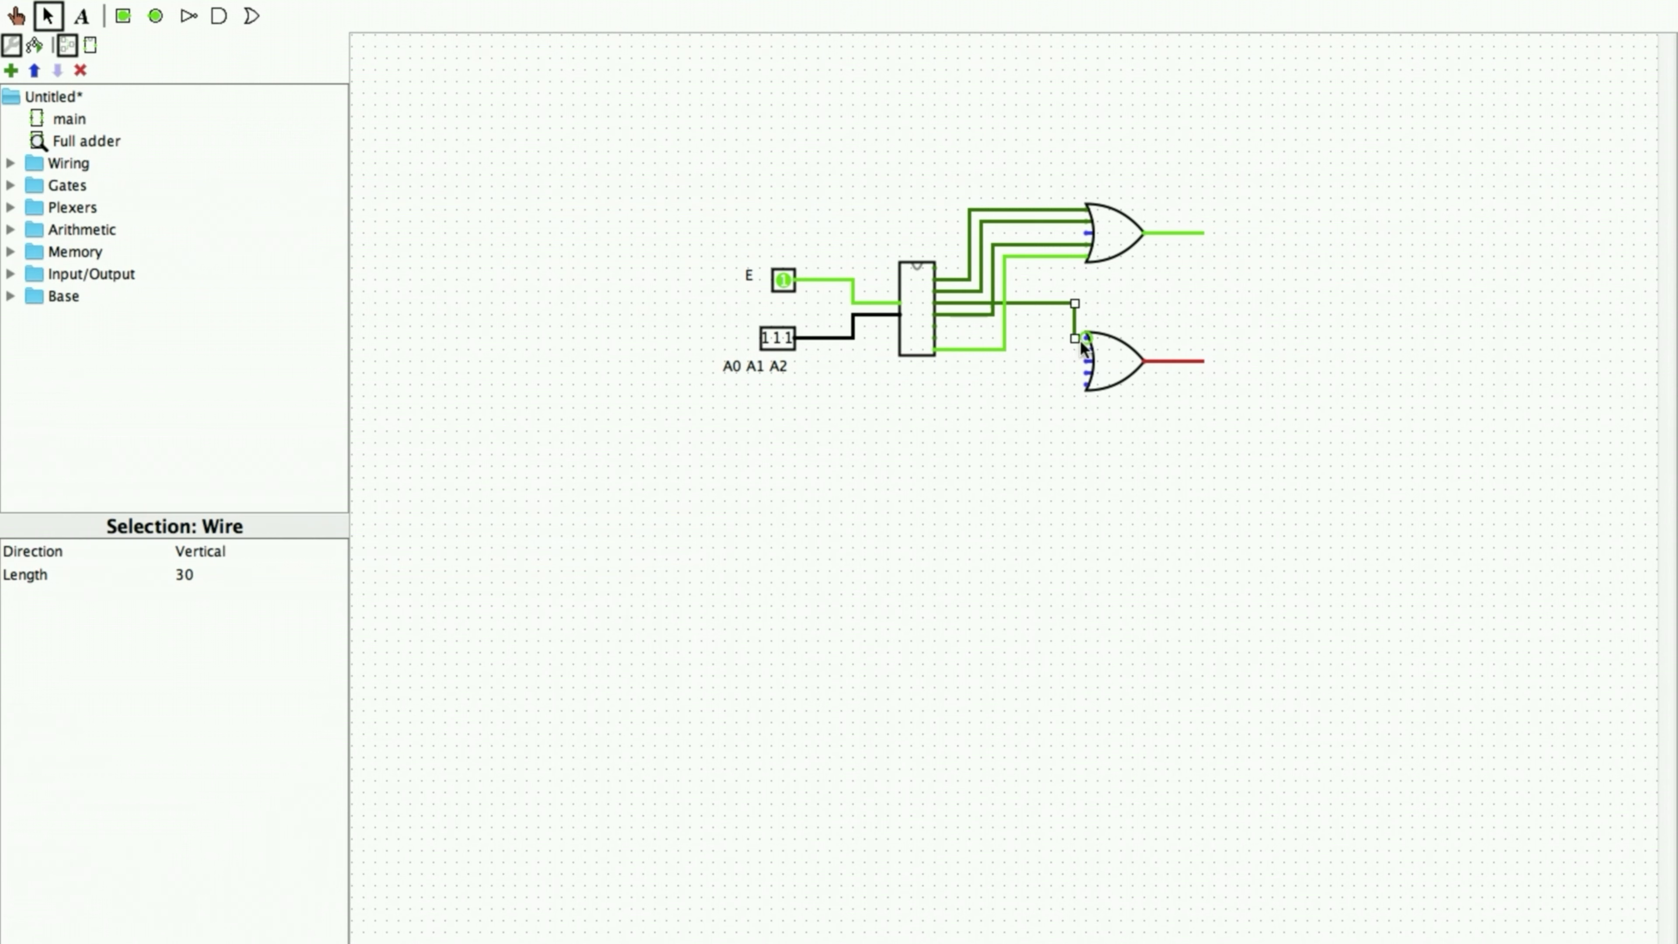
pyautogui.moveTo(1075, 337); pyautogui.dragTo(1093, 337)
pyautogui.moveTo(932, 324); pyautogui.dragTo(1051, 361)
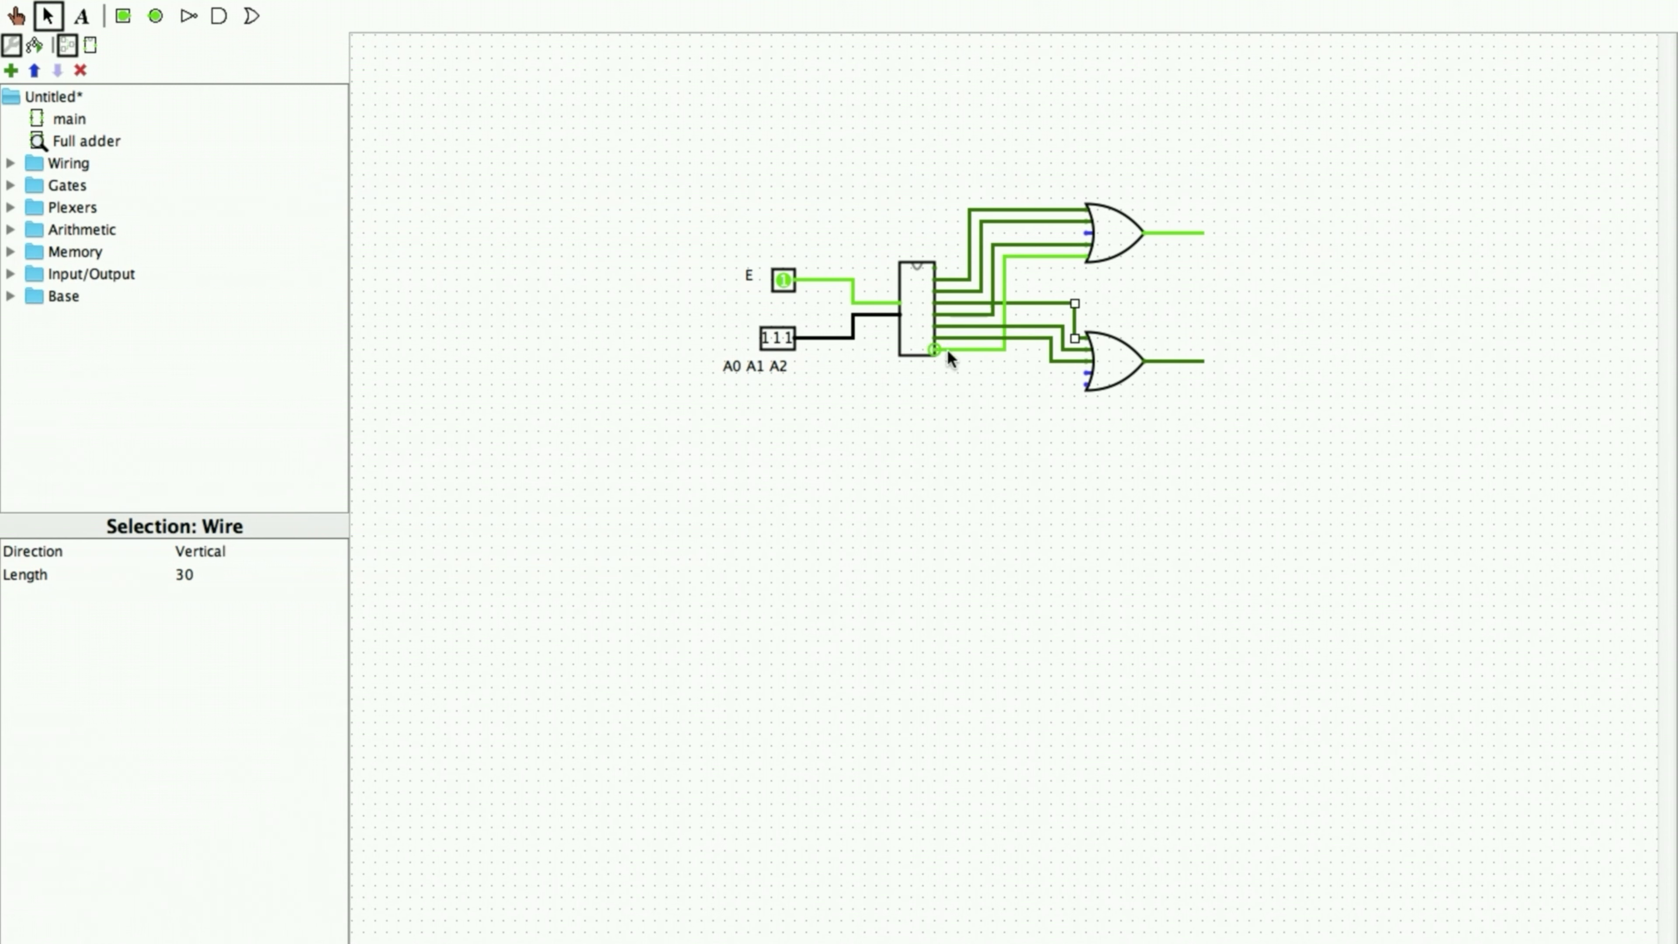
pyautogui.moveTo(1080, 384); pyautogui.dragTo(1080, 384)
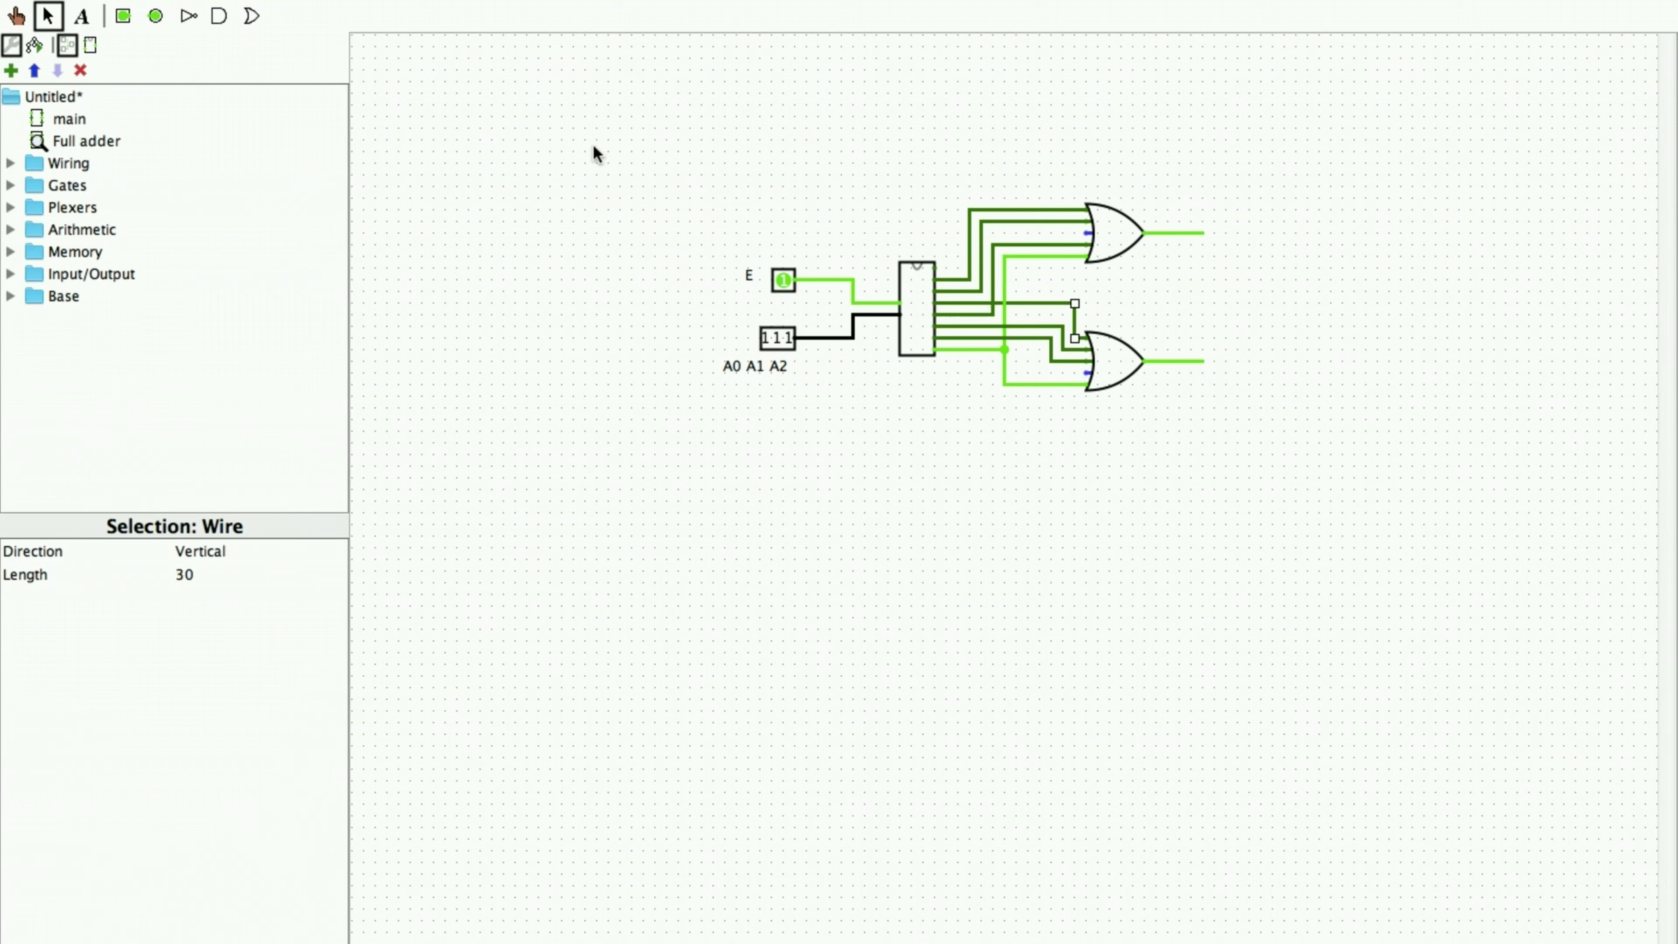
# - Place an output pin at the end of each OR gate's output wire
pyautogui.click(155, 15)
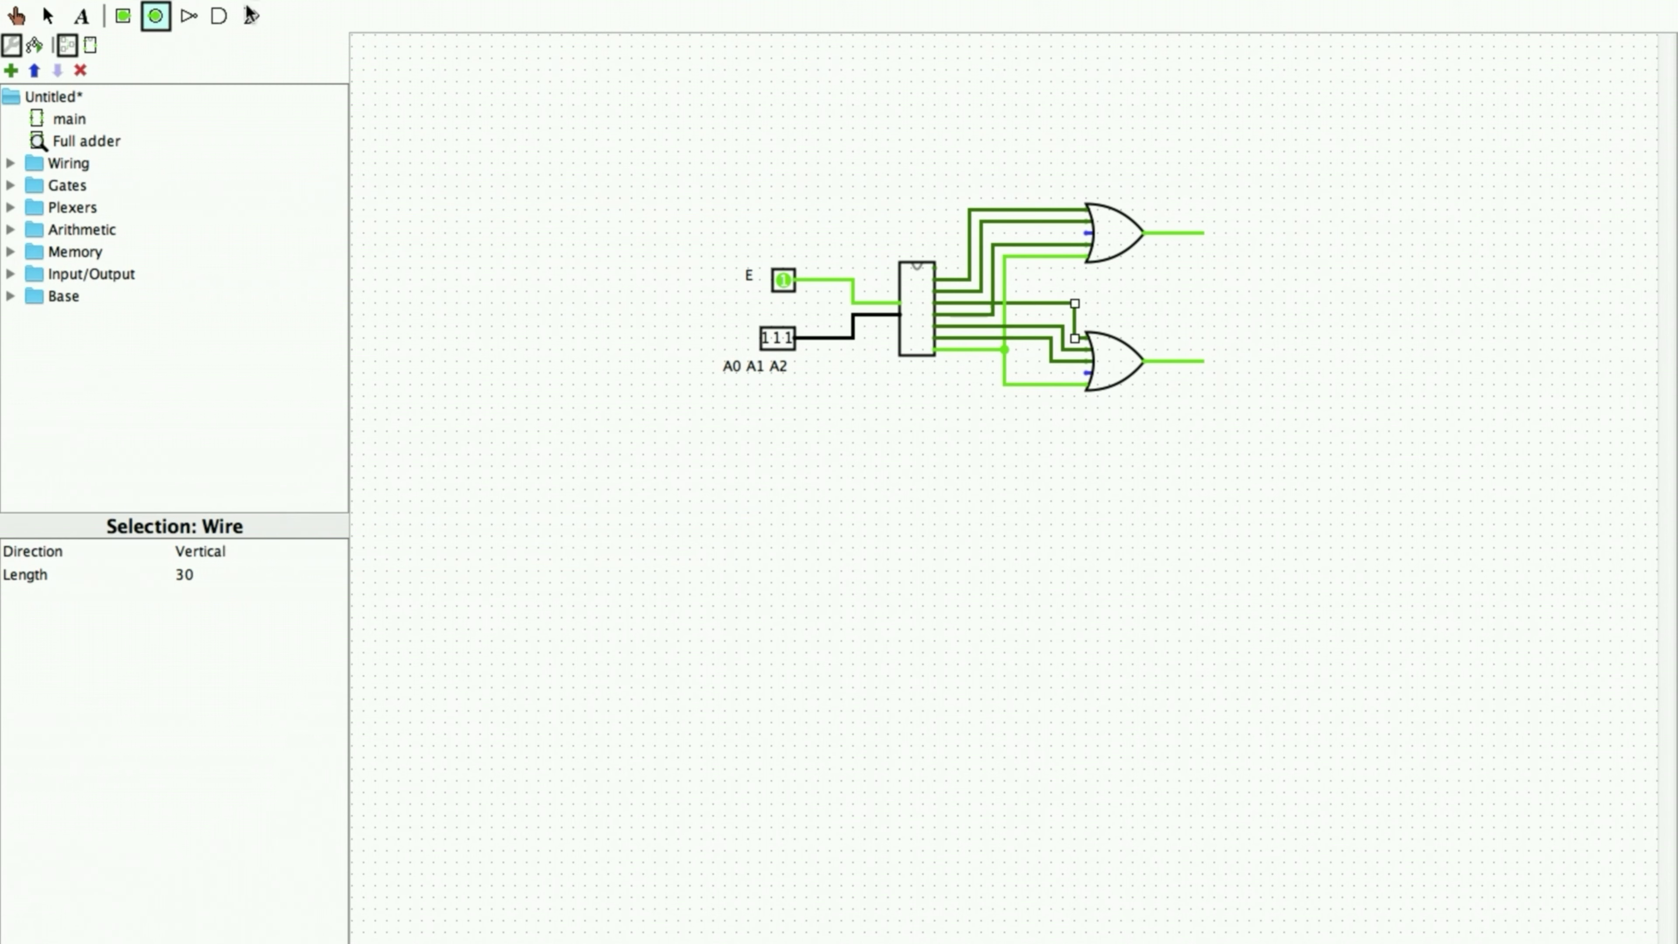
pyautogui.click(1202, 232)
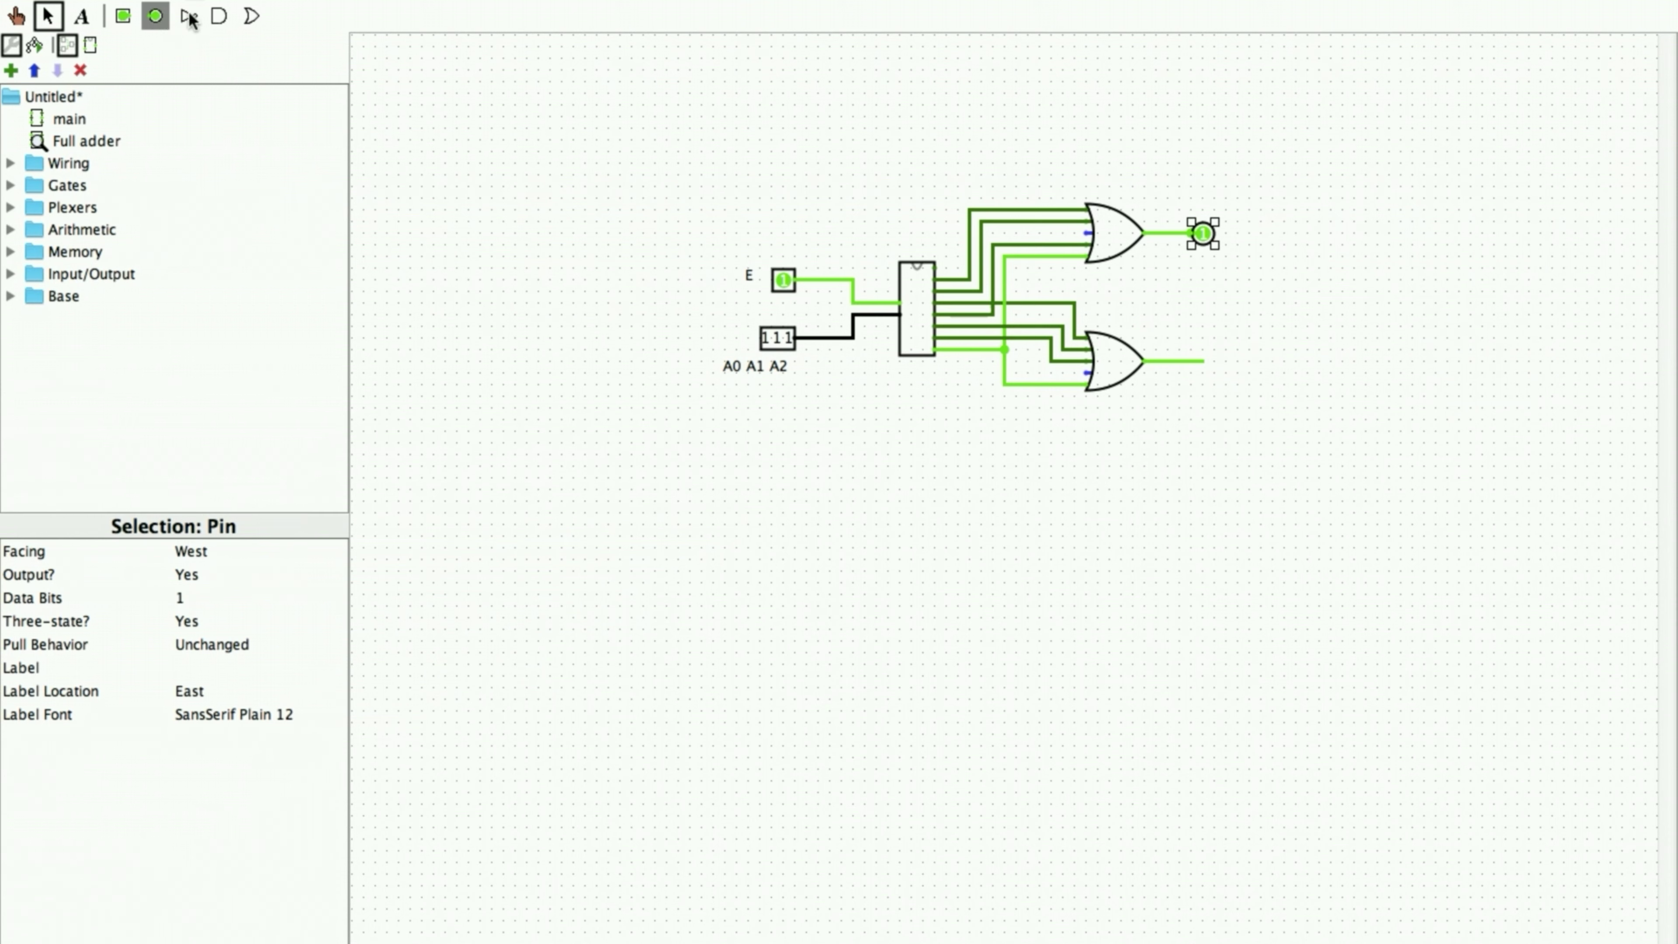
pyautogui.click(156, 16)
pyautogui.click(1202, 361)
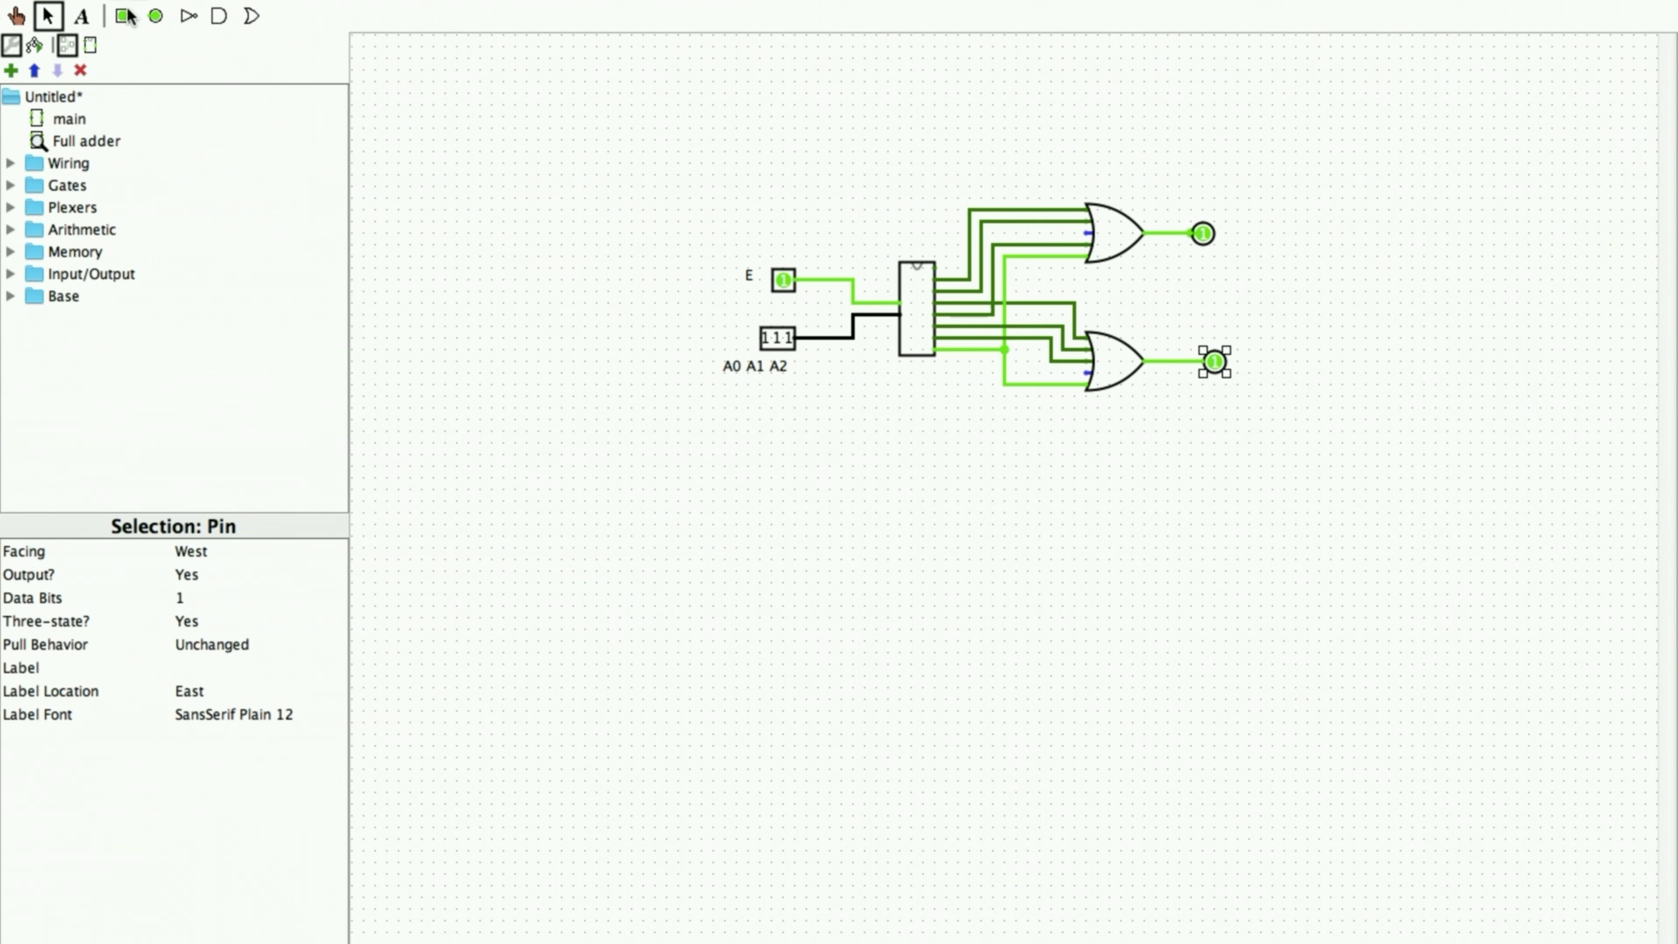
# - Label the upper OR gate's output pin "Sum" and the lower OR gate's output pin "Carry"
pyautogui.click(78, 22)
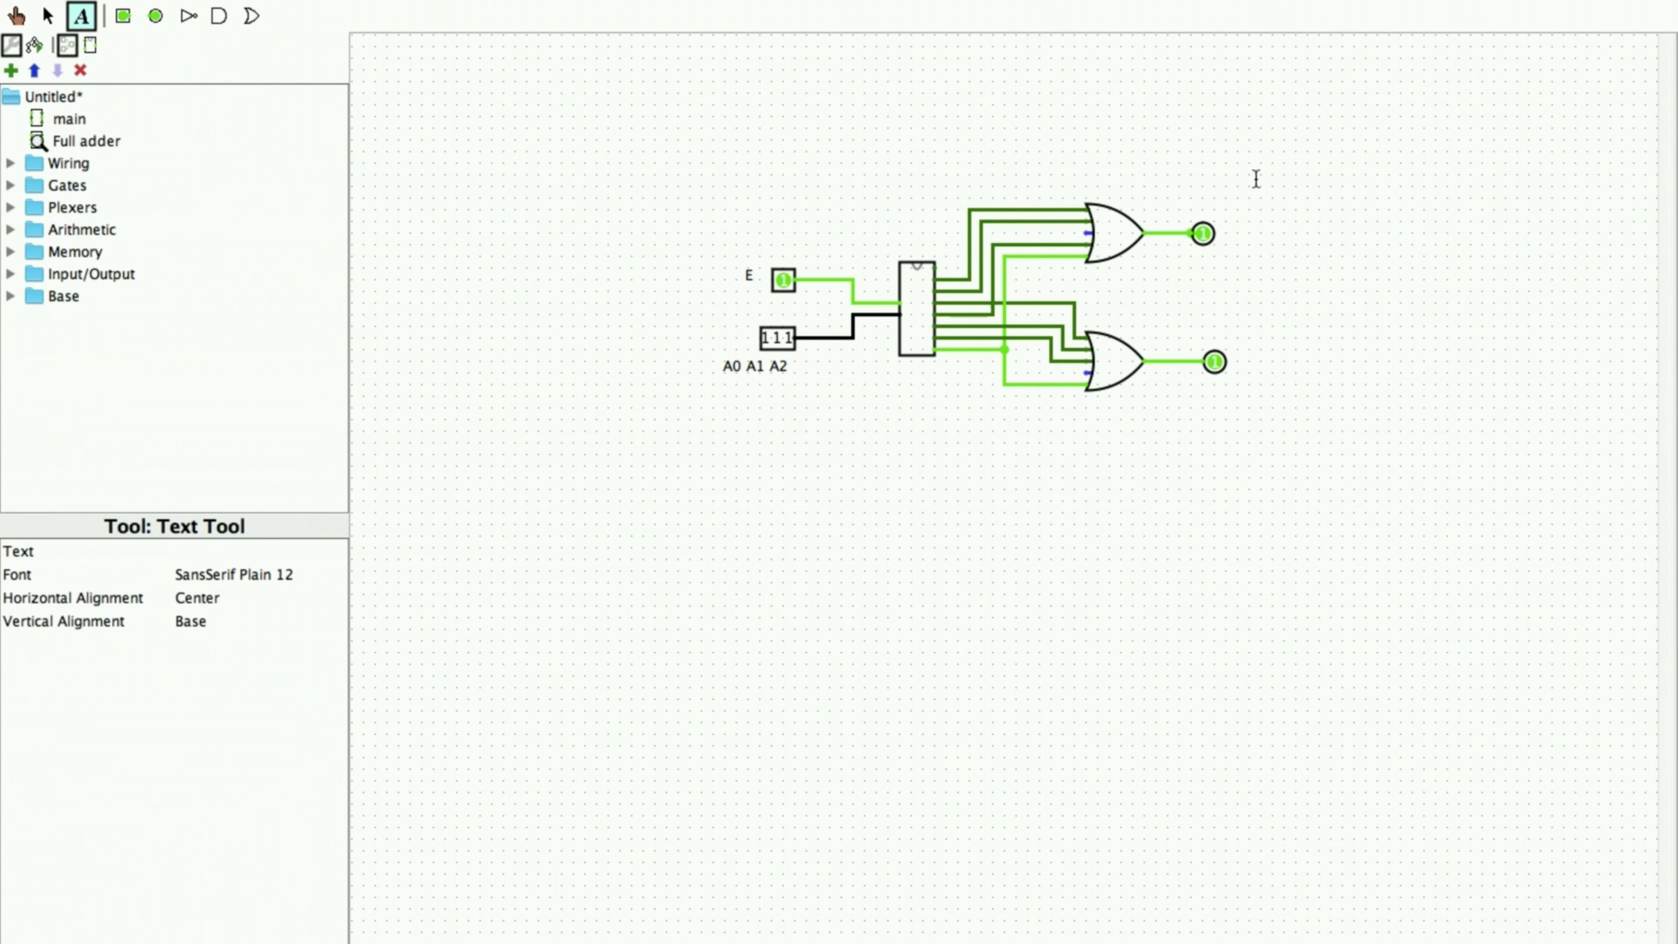
pyautogui.click(1223, 224)
pyautogui.write('sum')
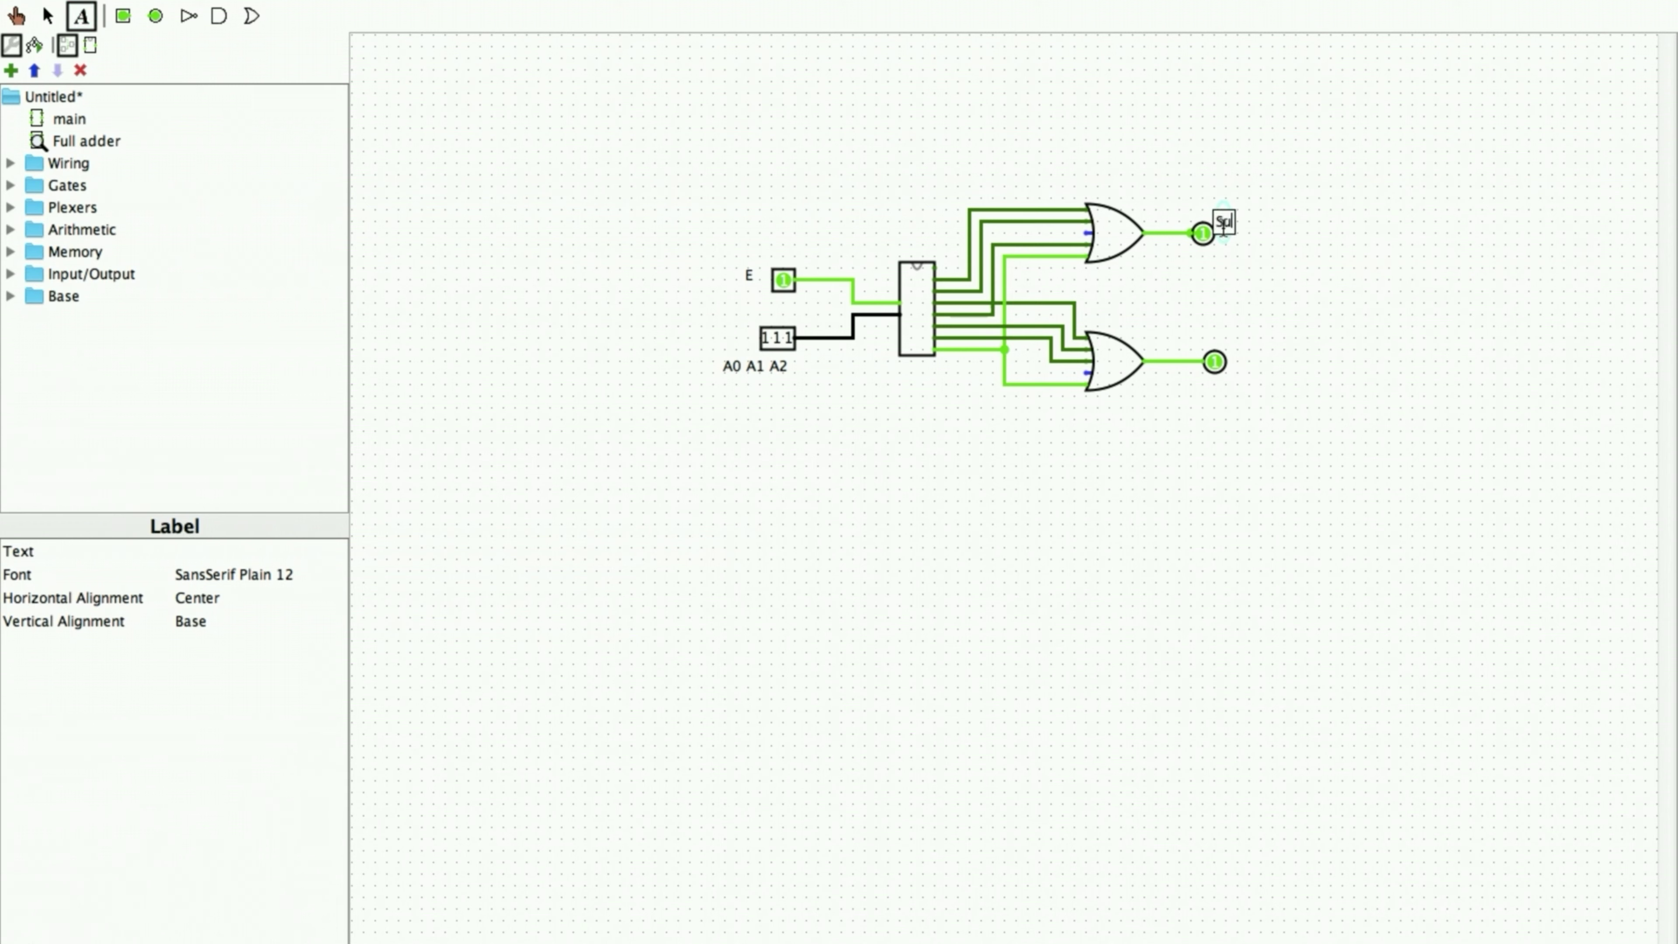
pyautogui.click(1235, 342)
pyautogui.write('Carry')
pyautogui.click(1339, 386)
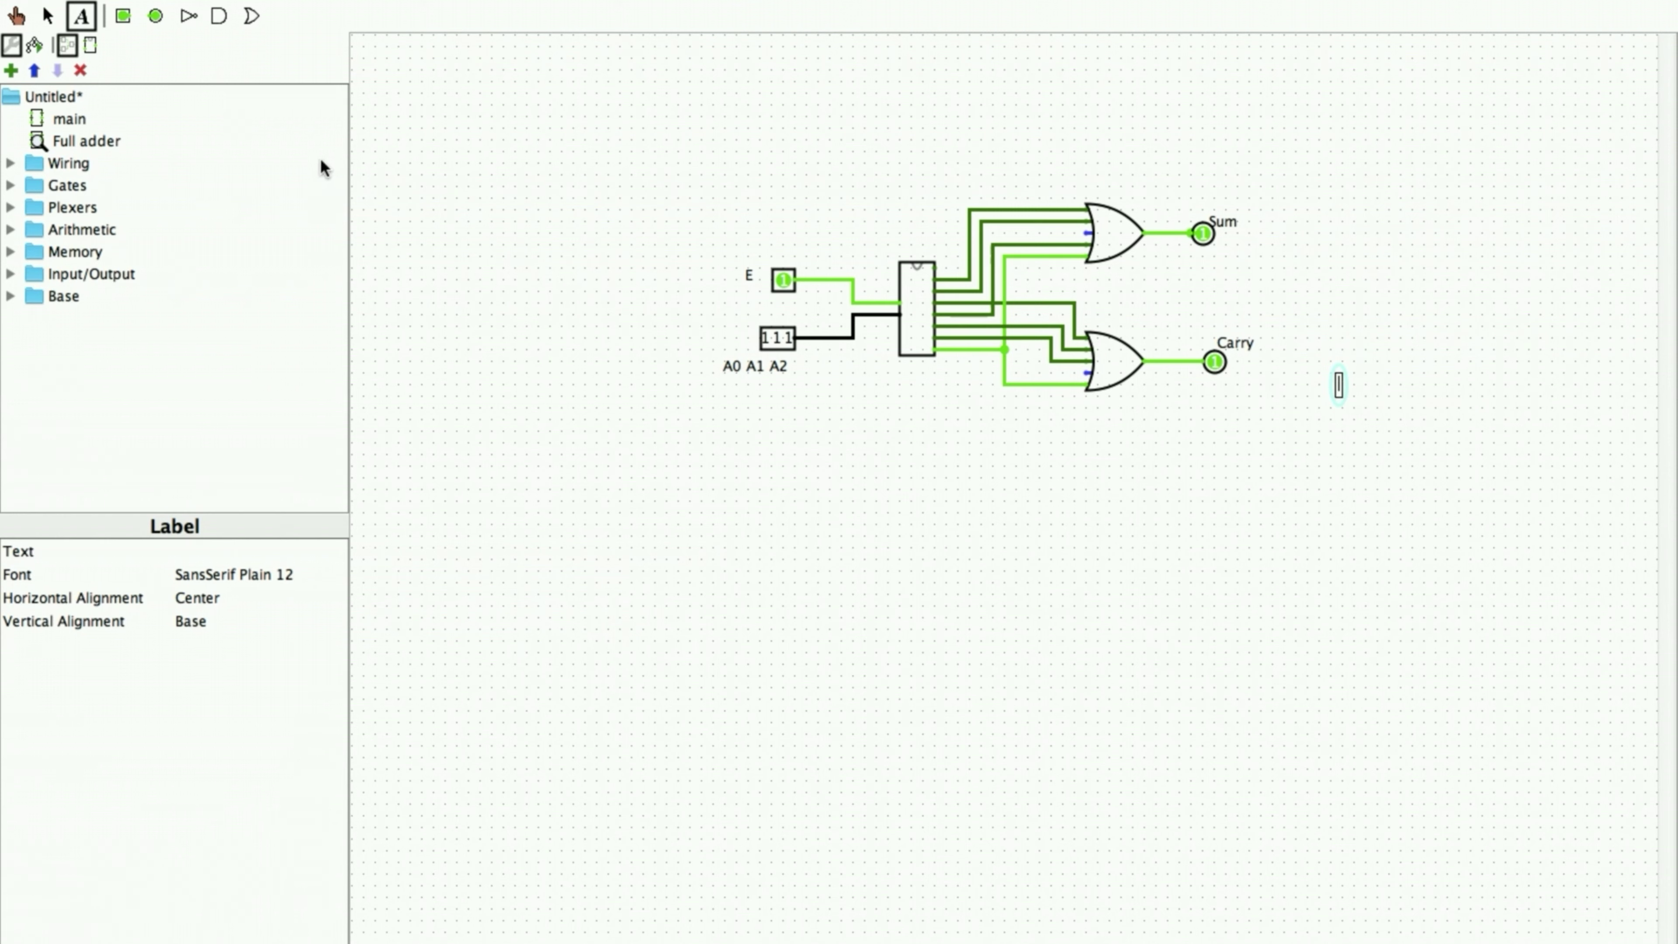
pyautogui.click(48, 15)
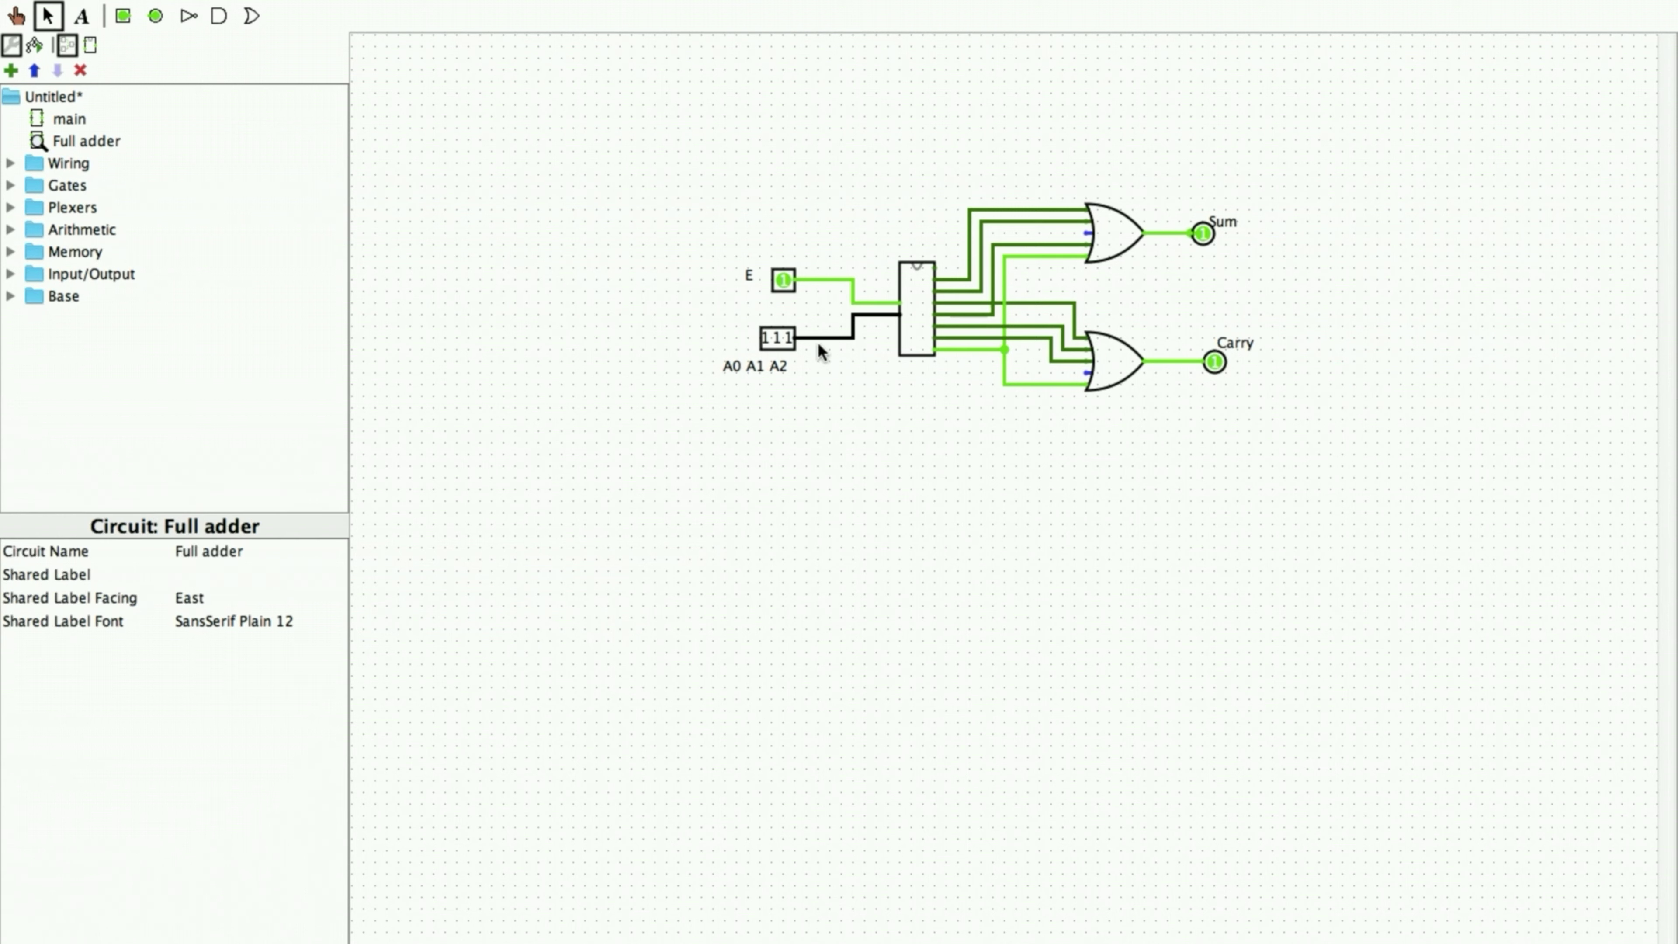
# - Test the full adder by setting the three-bit input to 000, 001, 011 and 111 with E at 1
pyautogui.click(781, 285)
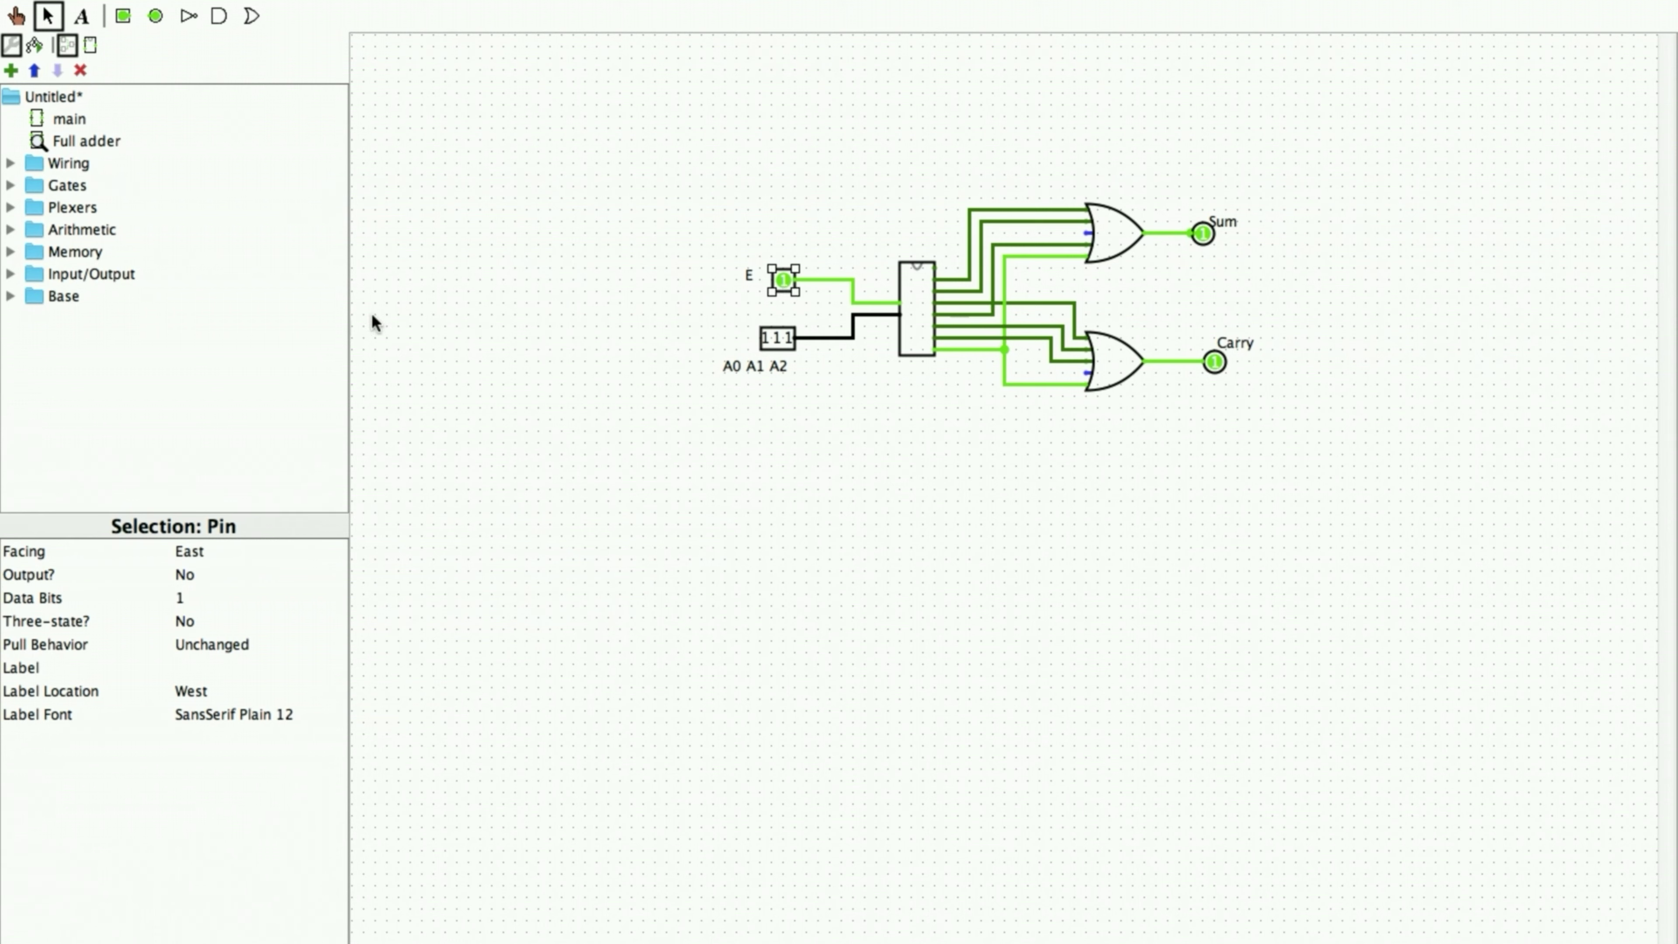
pyautogui.click(16, 15)
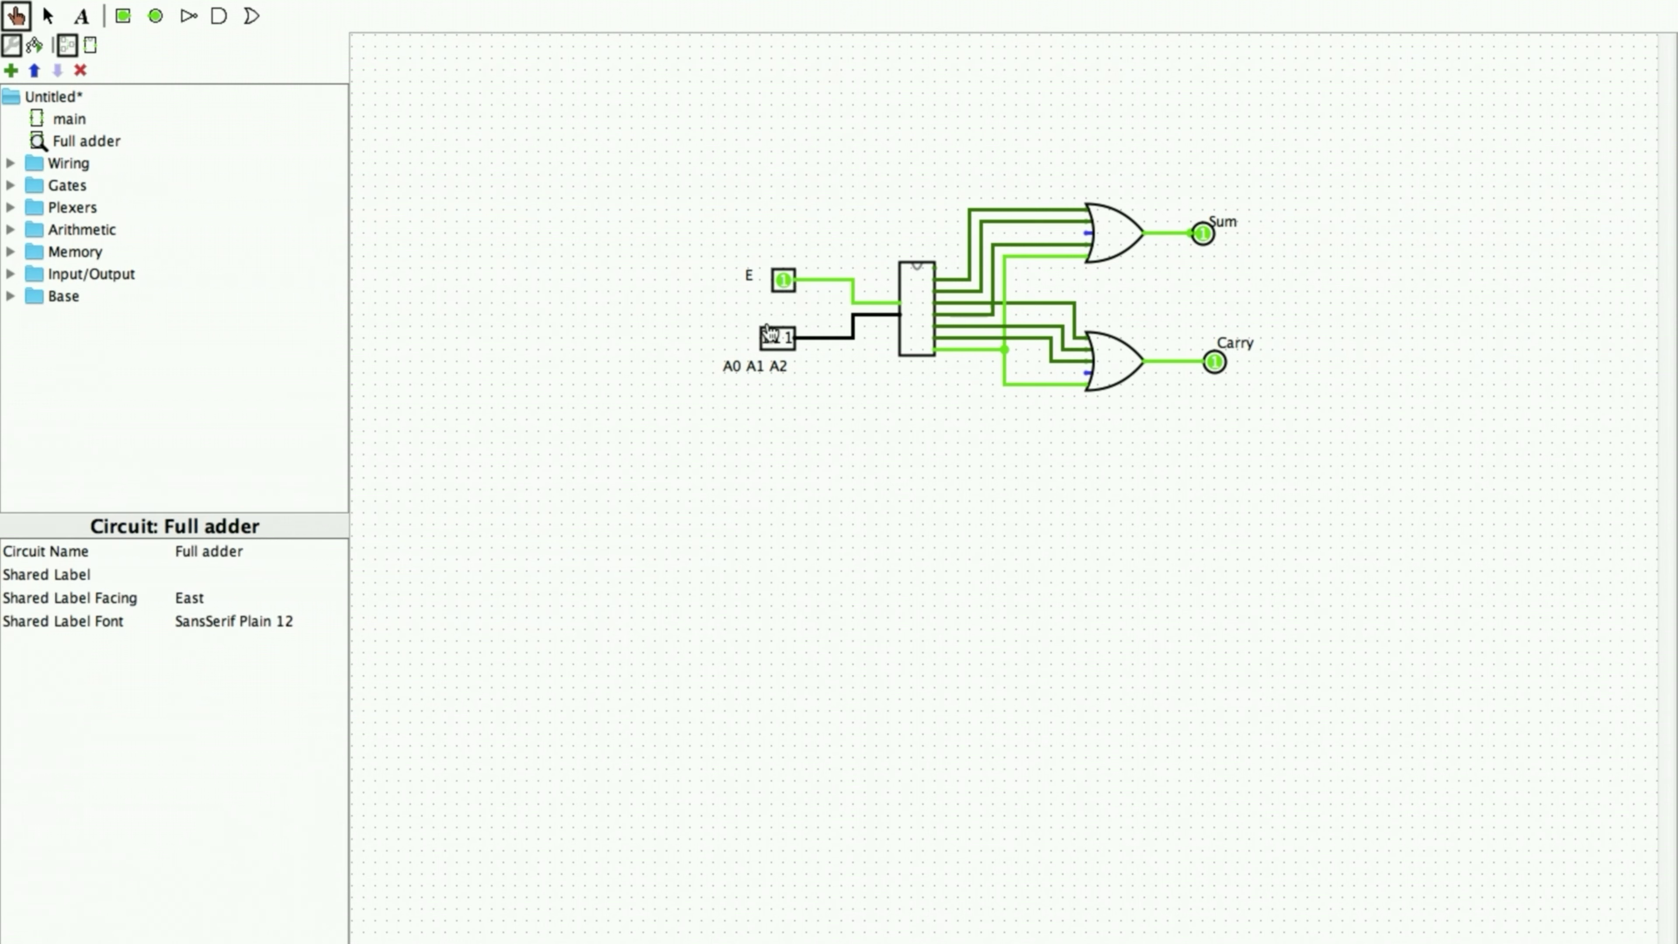
pyautogui.click(775, 339)
pyautogui.click(766, 338)
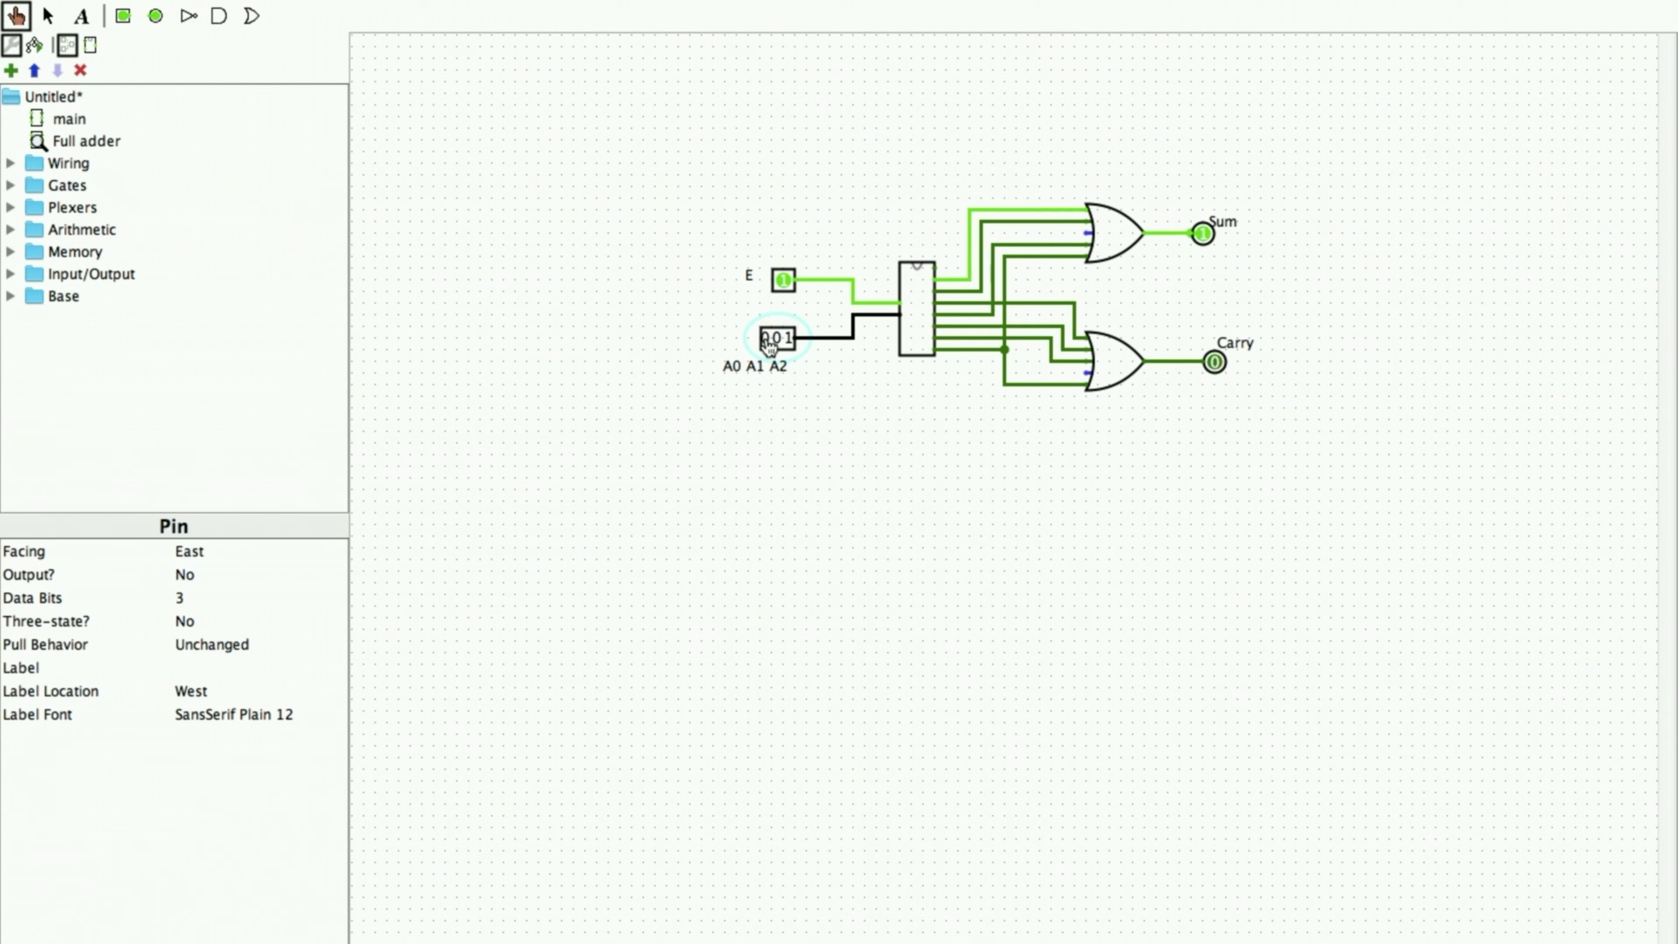
pyautogui.click(787, 338)
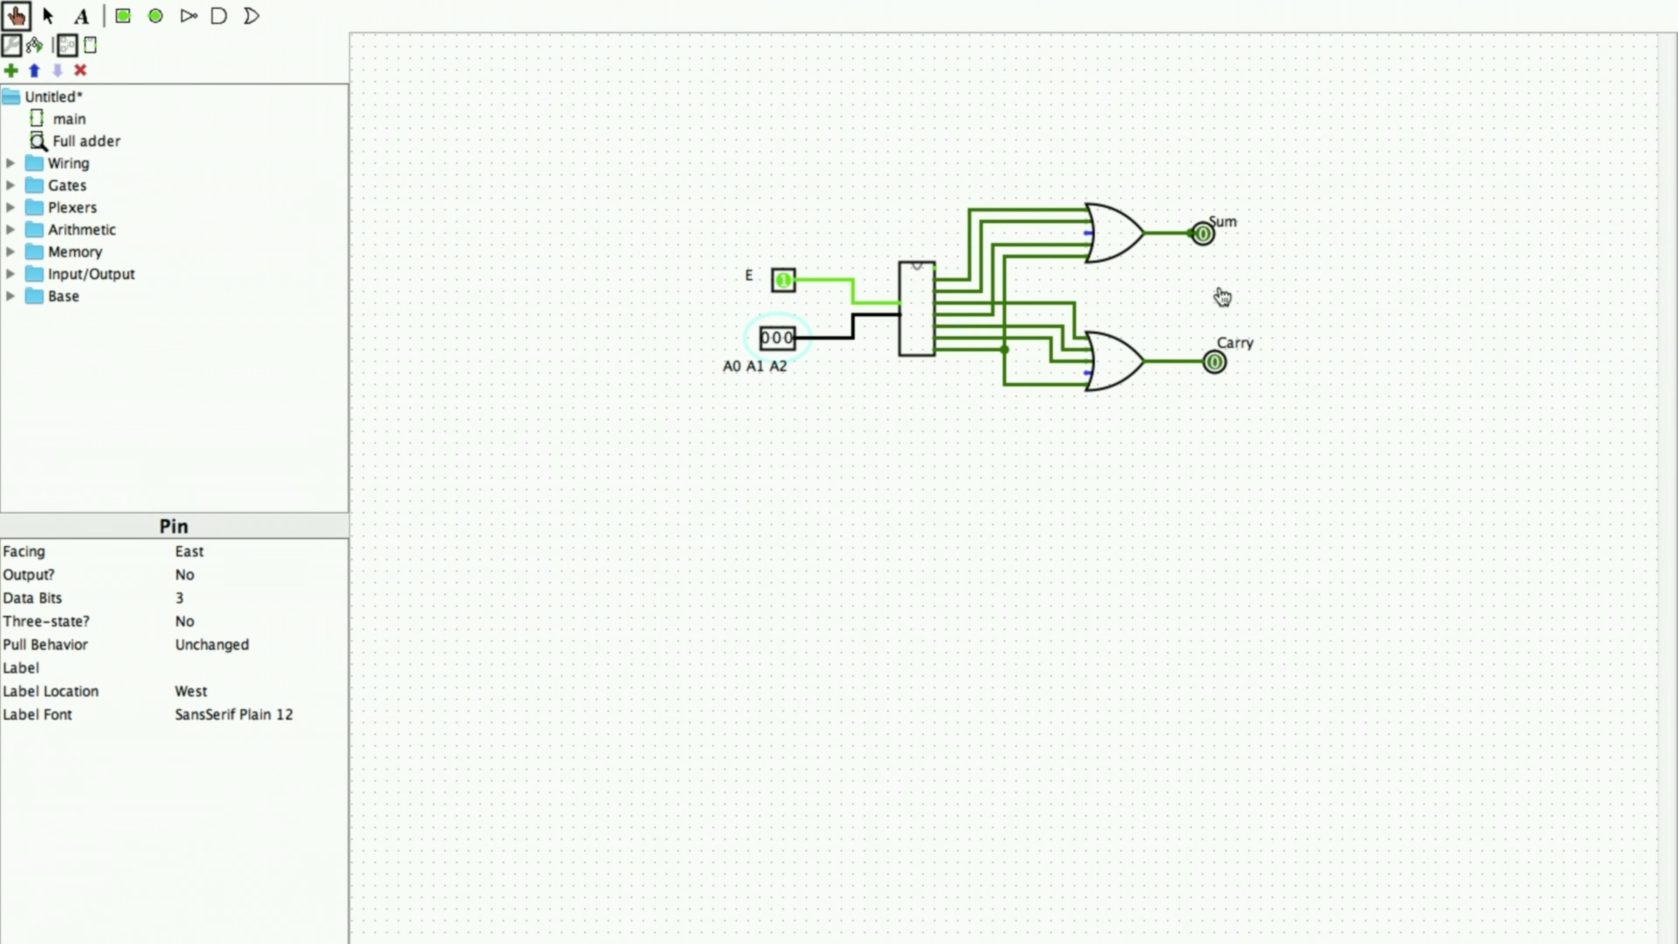
pyautogui.click(790, 339)
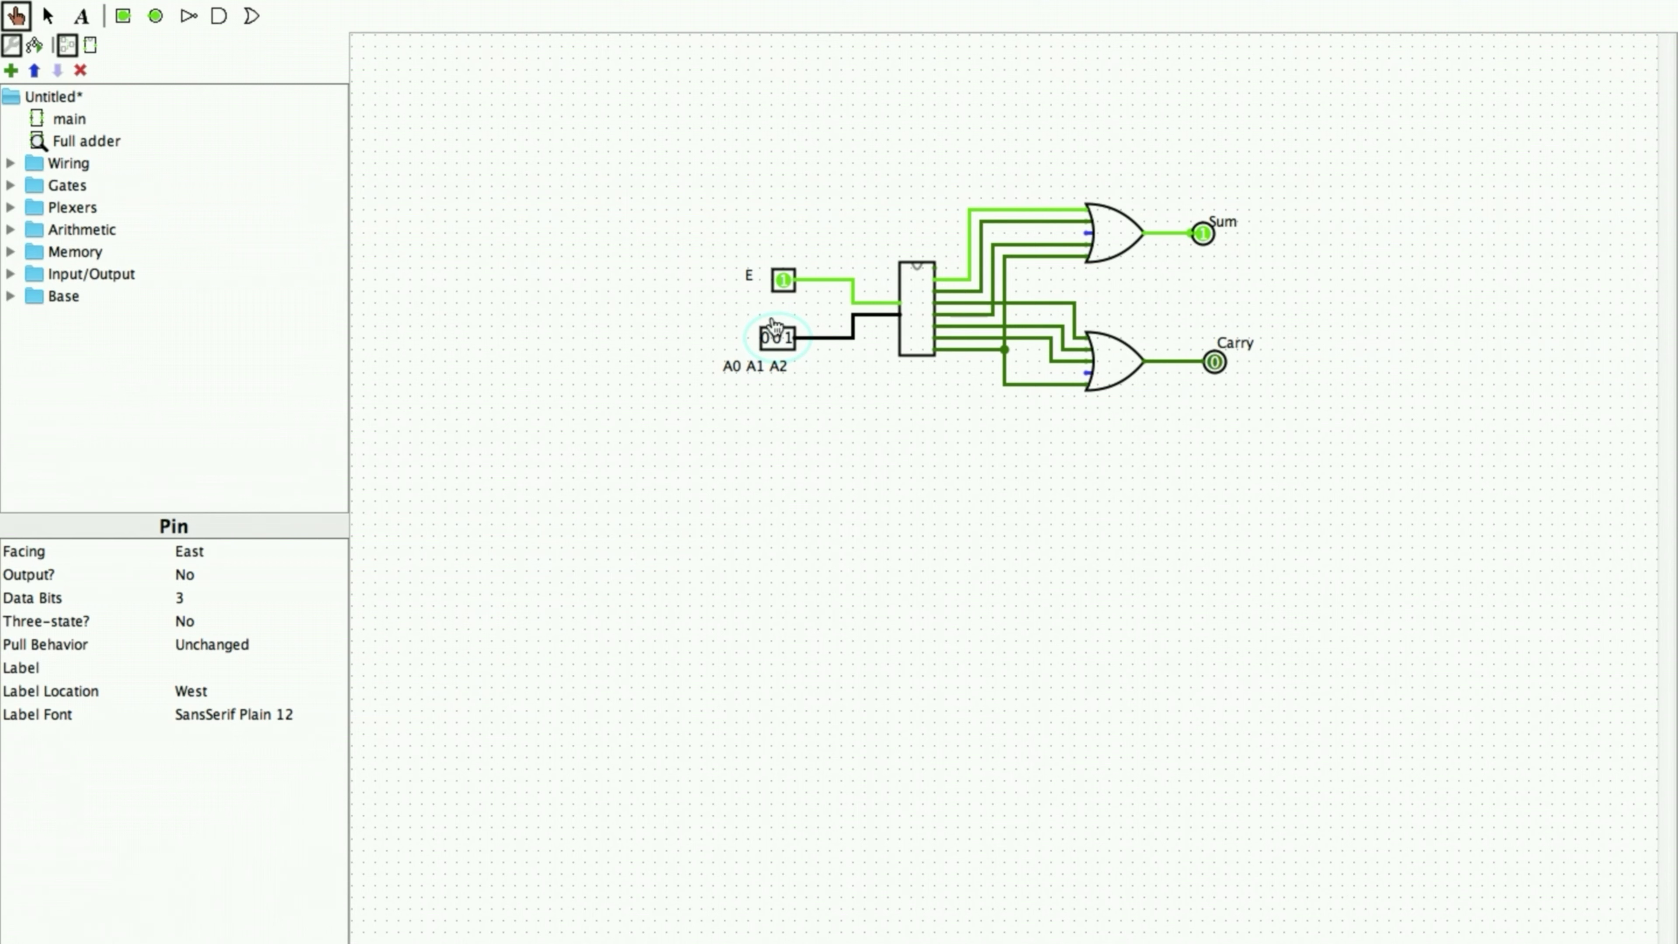
pyautogui.click(776, 336)
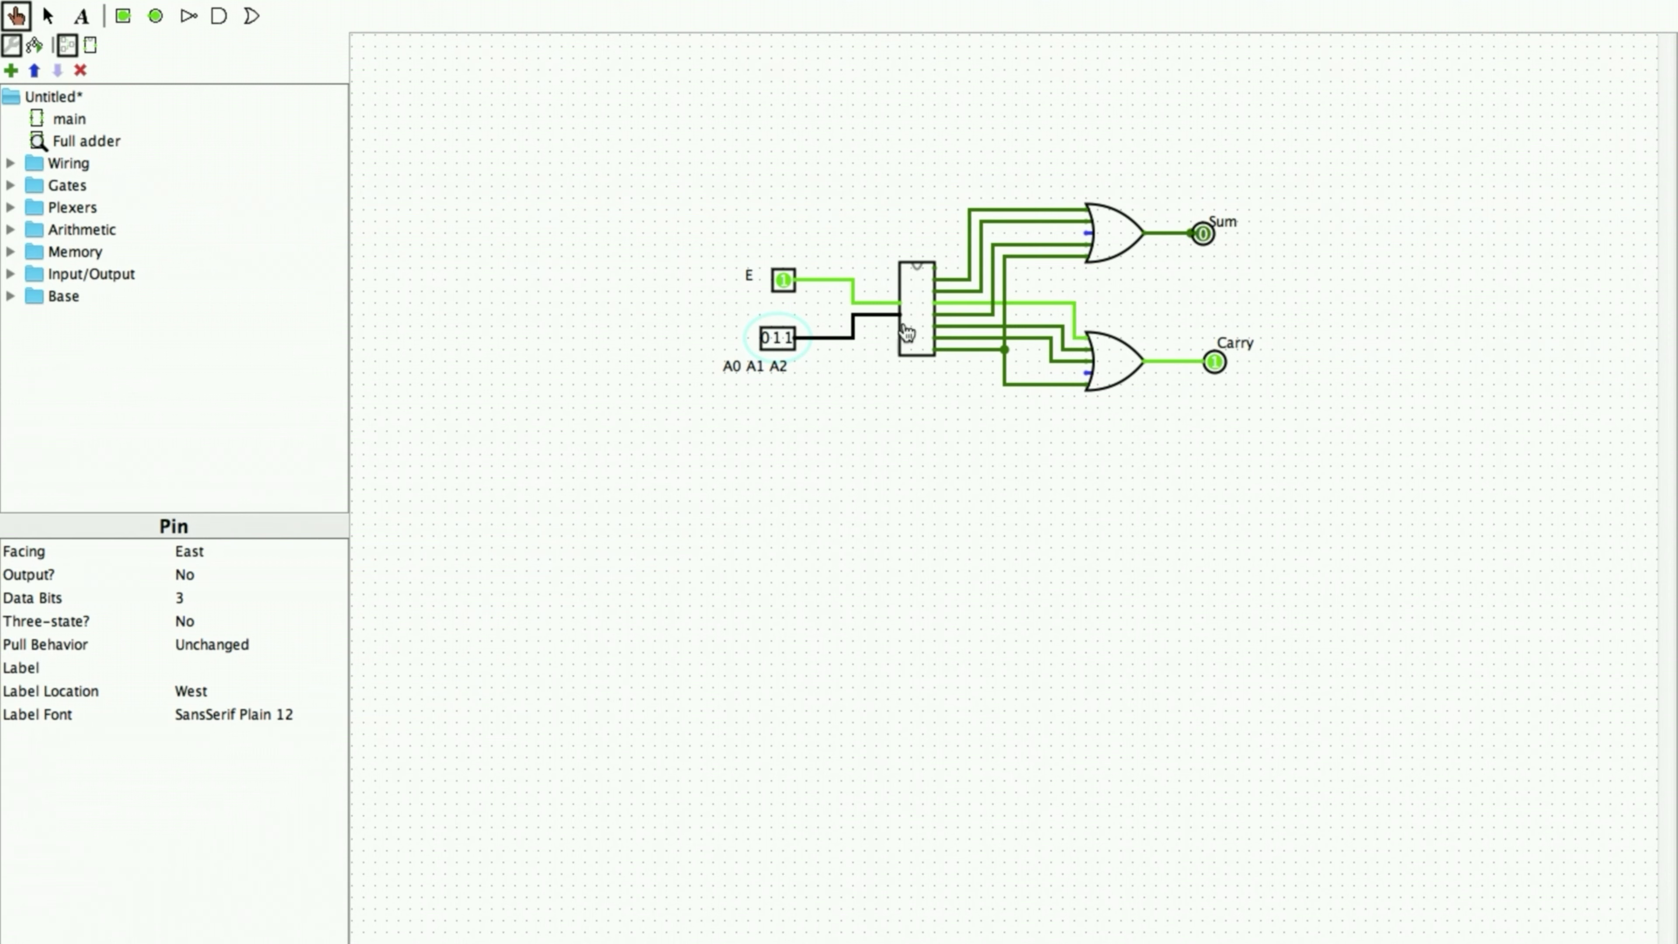
pyautogui.click(766, 344)
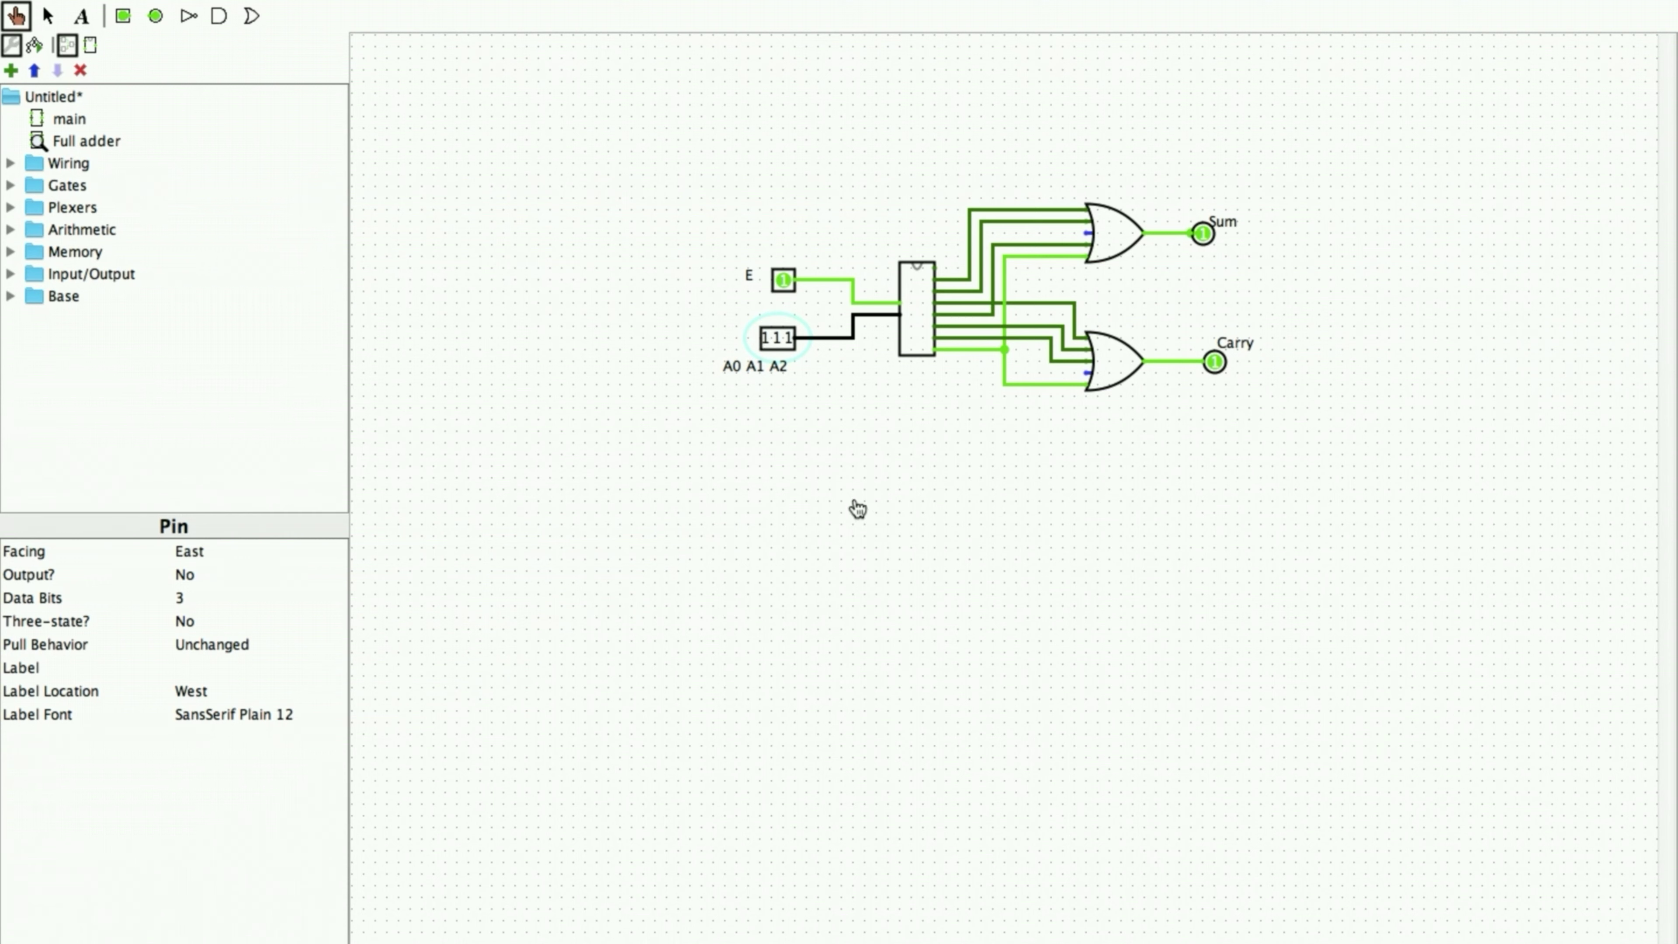
# - View the main decoder circuit for comparison and return to the Full adder circuit
pyautogui.click(71, 121)
pyautogui.doubleClick(73, 122)
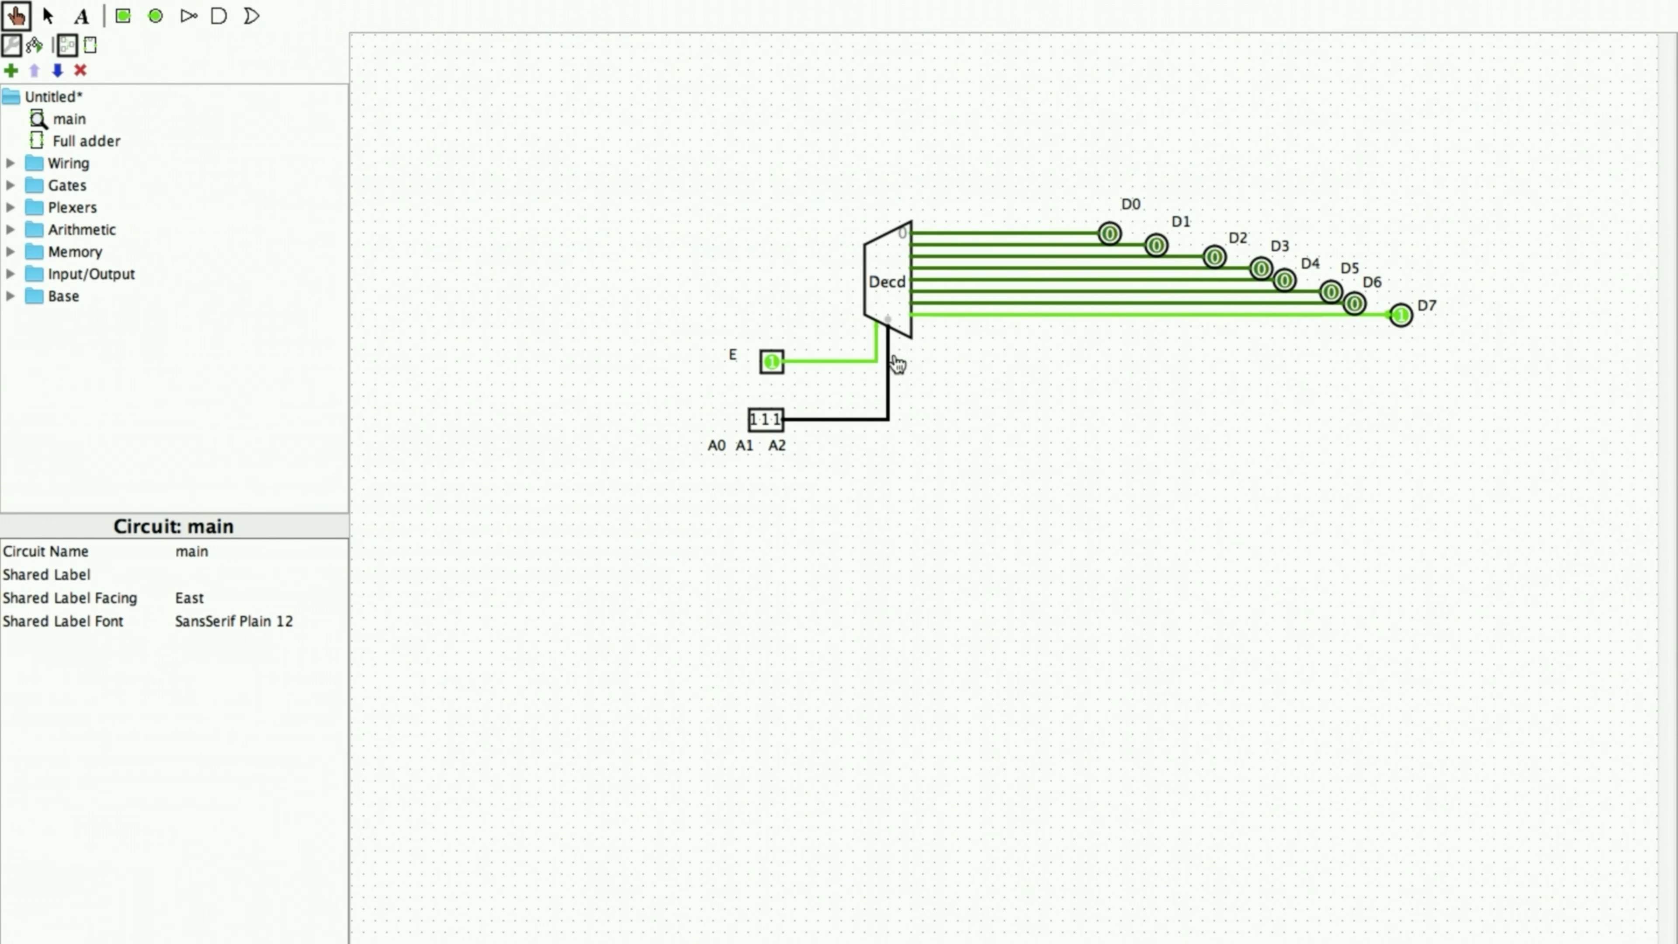
pyautogui.doubleClick(97, 141)
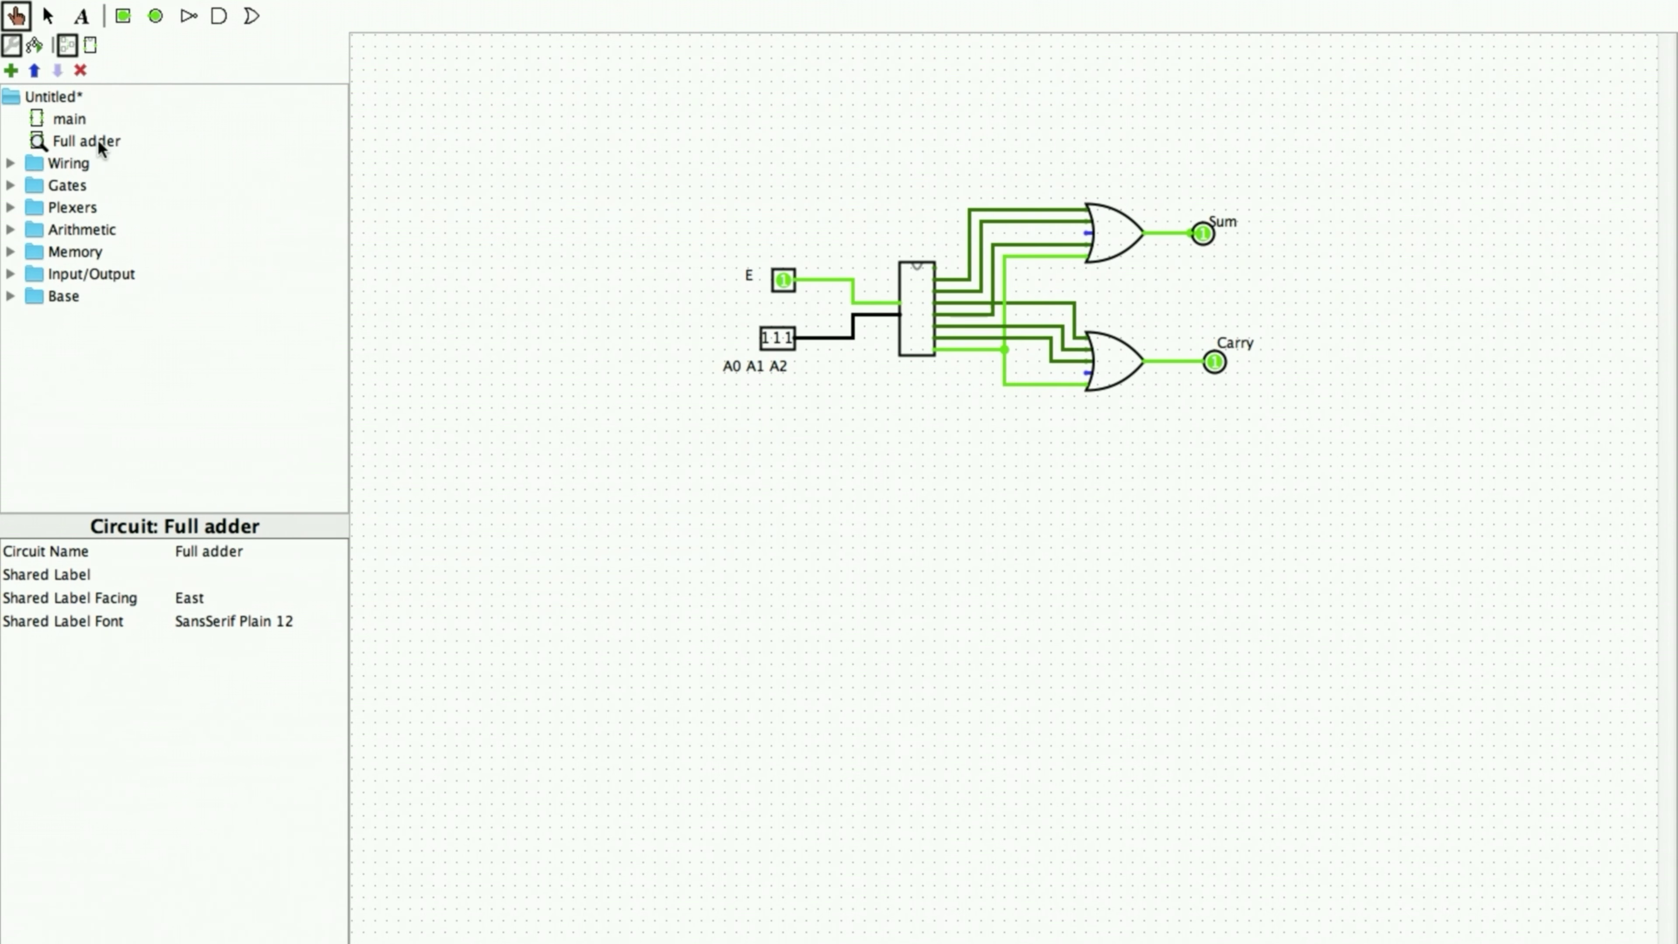